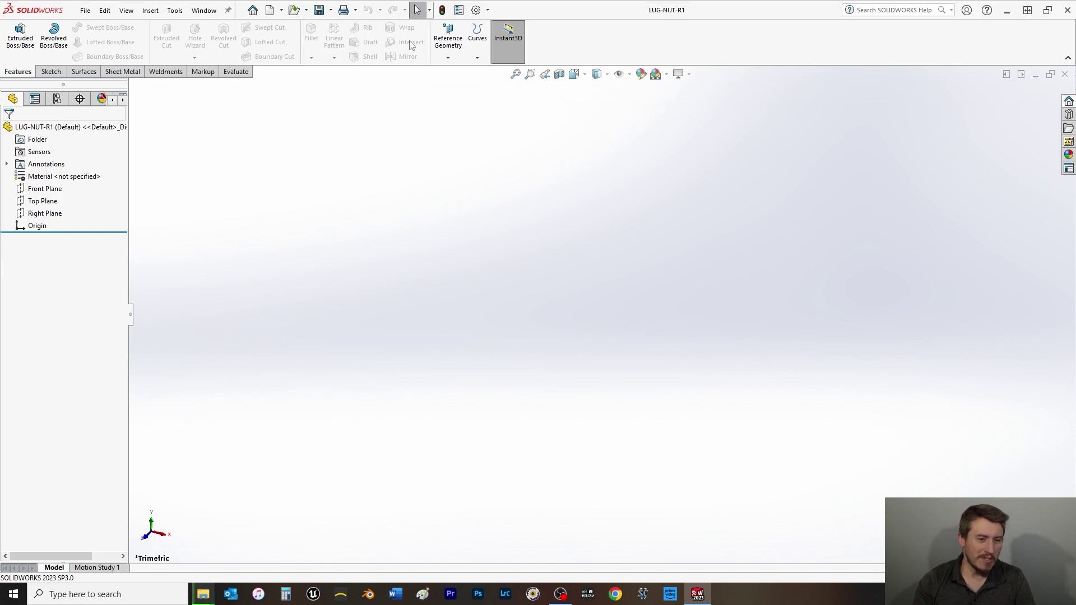
- Start a sketch on the Front Plane, viewed normal, with the Centerline tool active
{"action": "left_click", "coordinate": [50, 189]}
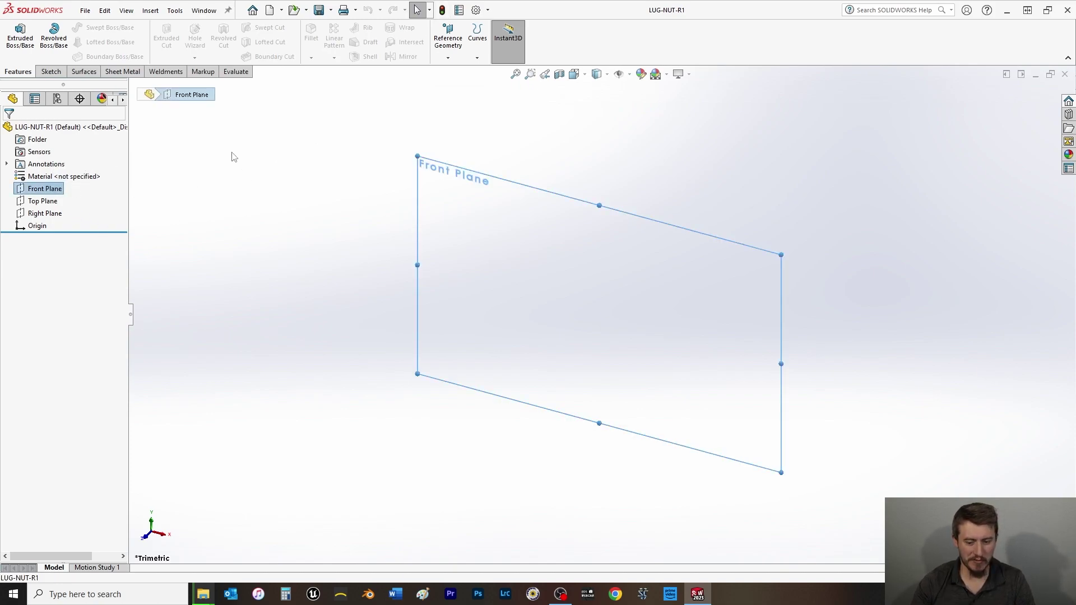
{"action": "key", "text": "ctrl+8"}
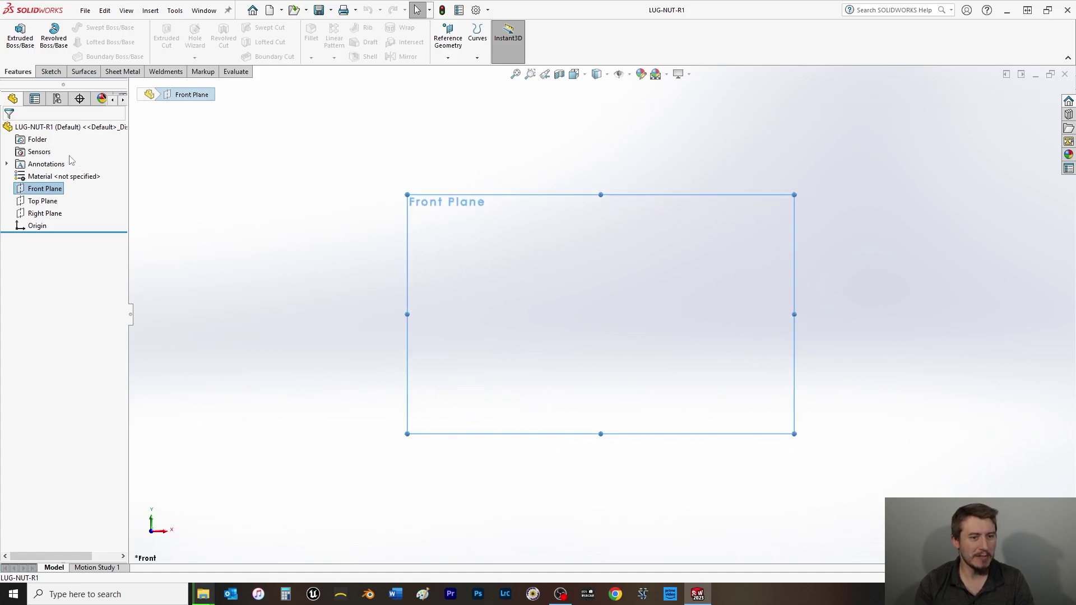
{"action": "left_click", "coordinate": [50, 73]}
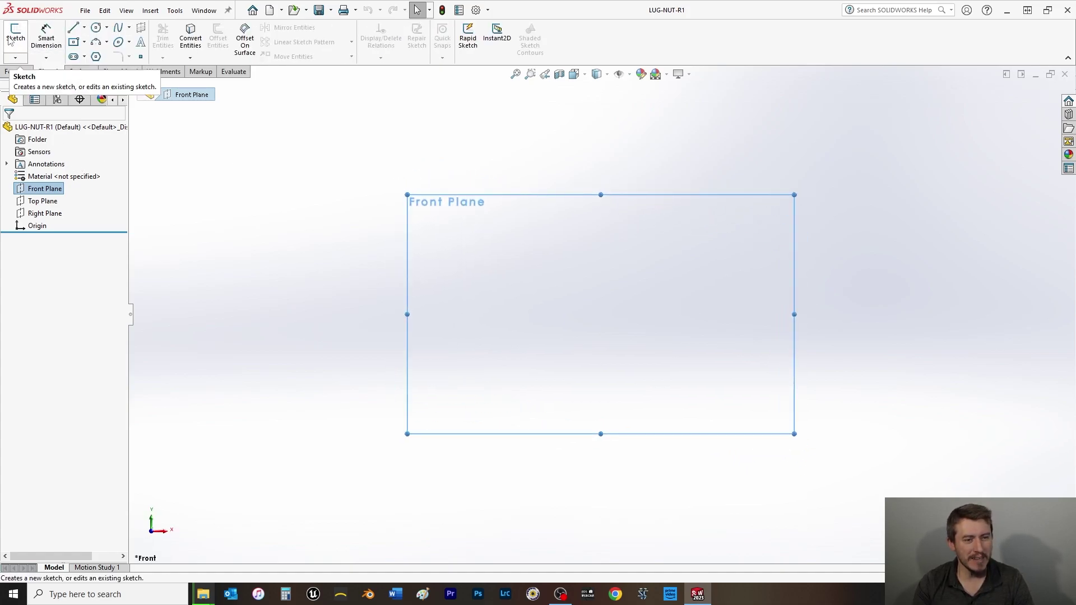
{"action": "left_click", "coordinate": [84, 27]}
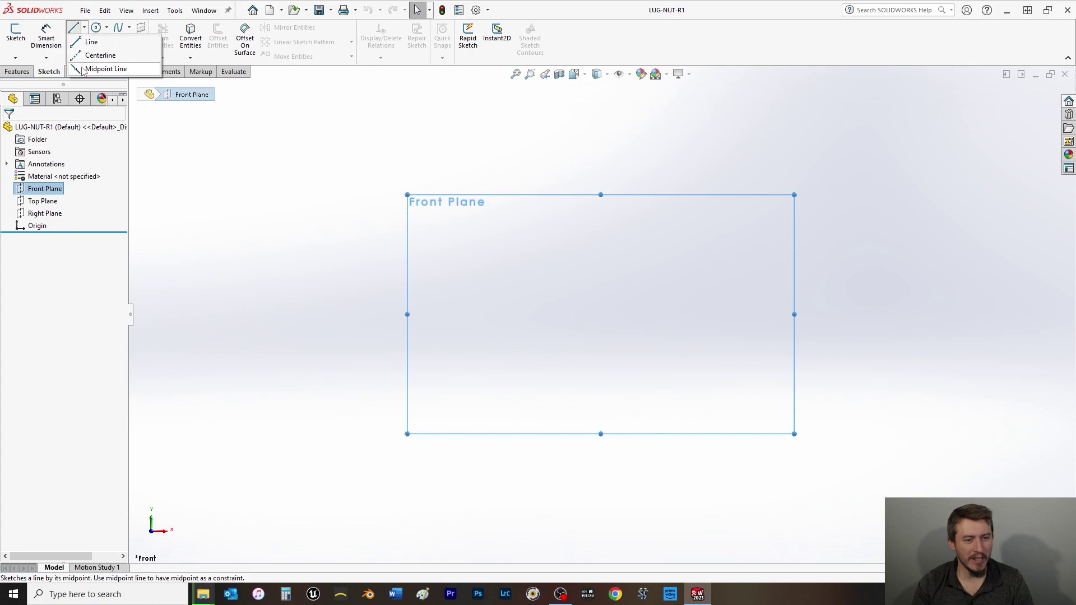
{"action": "left_click", "coordinate": [76, 58]}
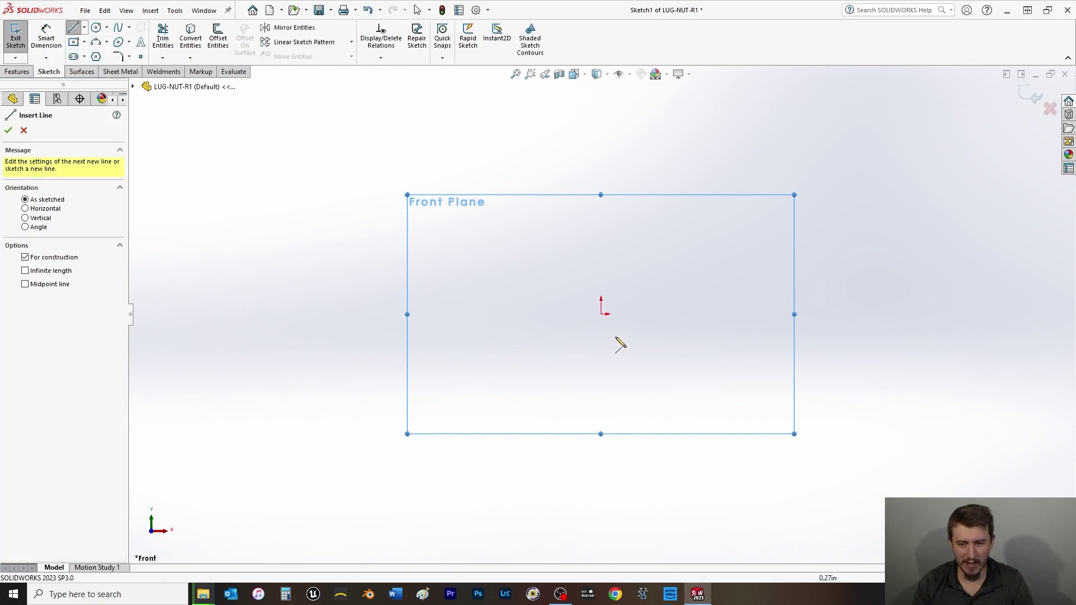
- Draw a vertical centerline straight up from the origin
{"action": "left_click", "coordinate": [601, 313]}
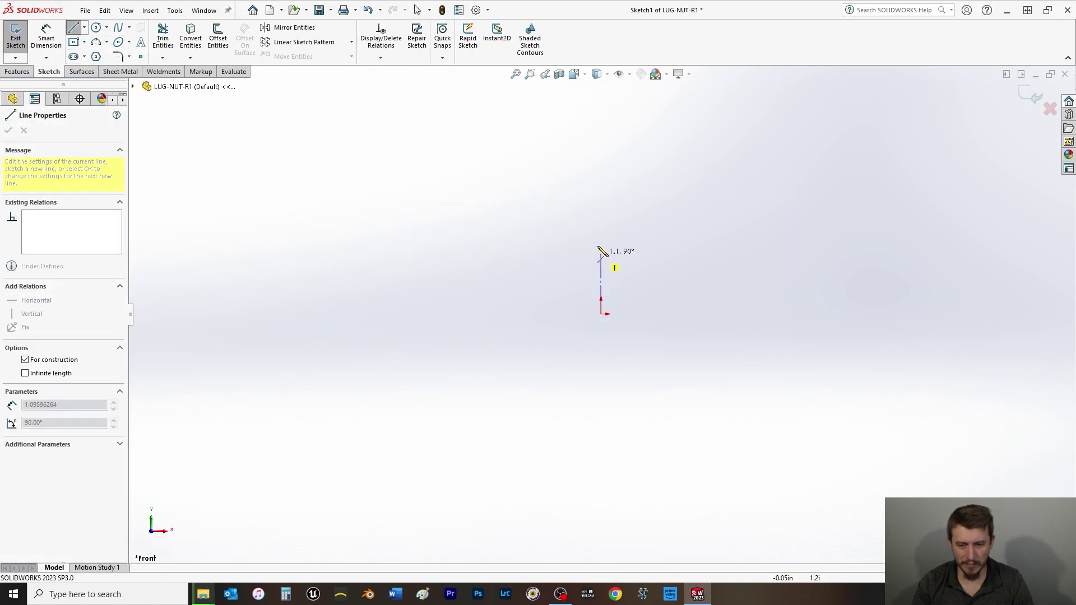
{"action": "left_click", "coordinate": [601, 217]}
{"action": "right_click", "coordinate": [531, 214]}
{"action": "left_click", "coordinate": [551, 216]}
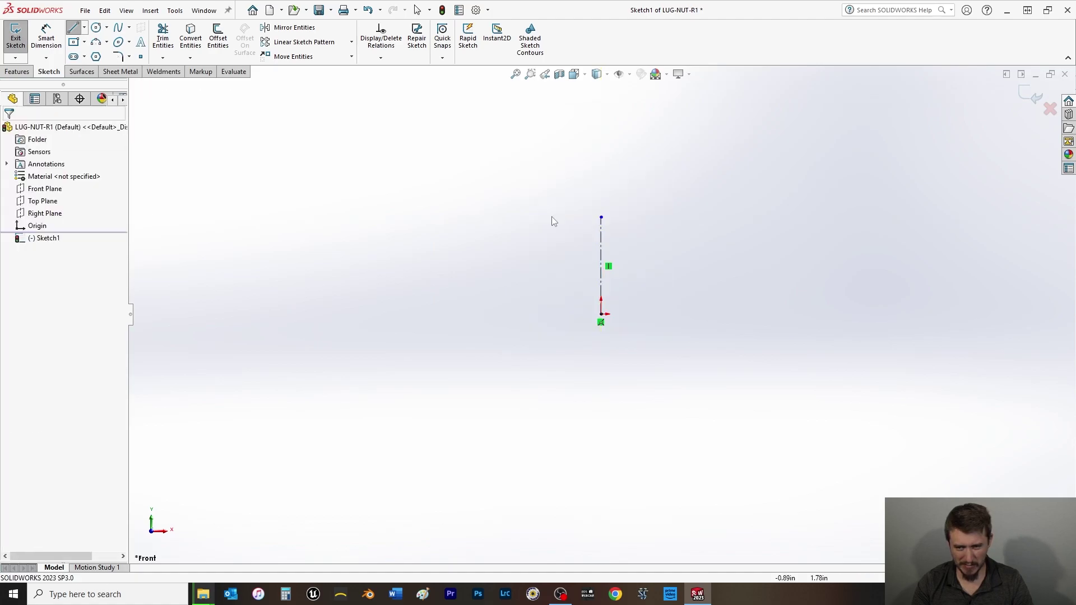
- Dimension the centerline's length to 4.00 in
{"action": "left_click", "coordinate": [44, 31]}
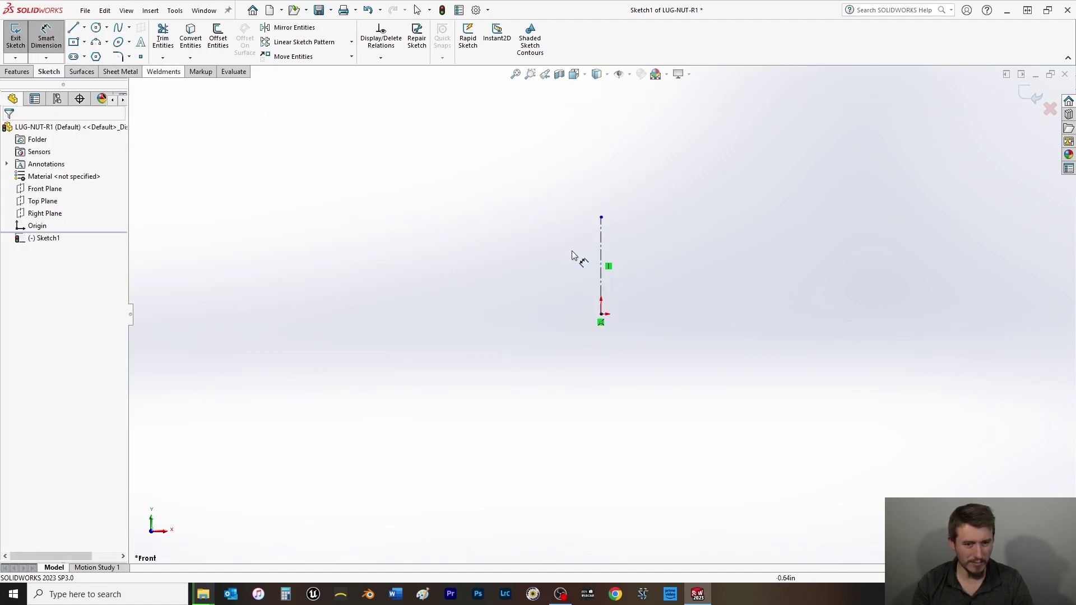
{"action": "left_click", "coordinate": [601, 259]}
{"action": "left_click", "coordinate": [694, 262]}
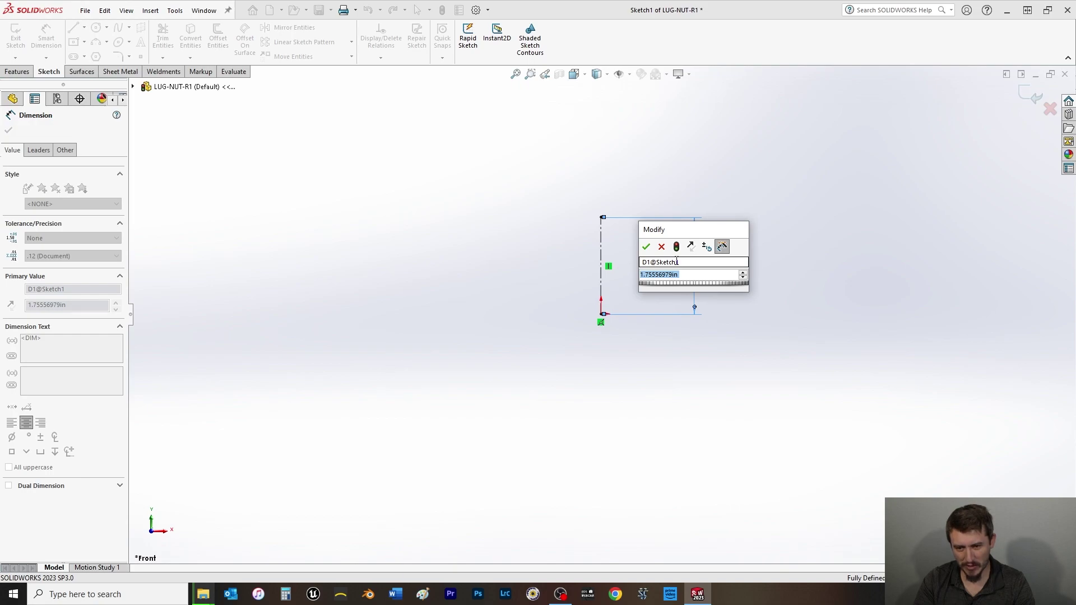
{"action": "type", "text": "4"}
{"action": "key", "text": "Return"}
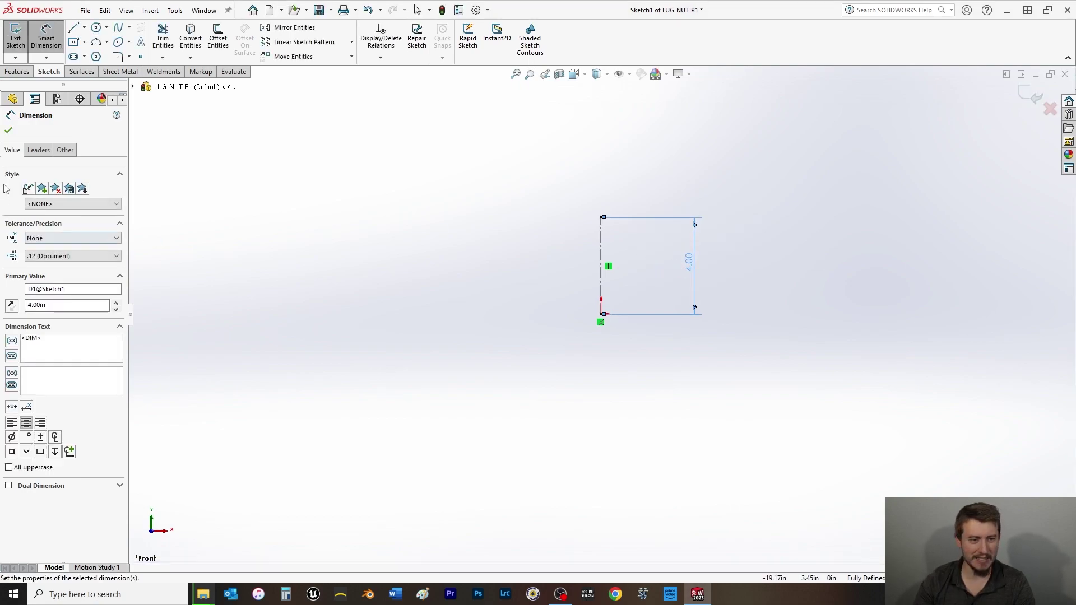
{"action": "left_click", "coordinate": [8, 130]}
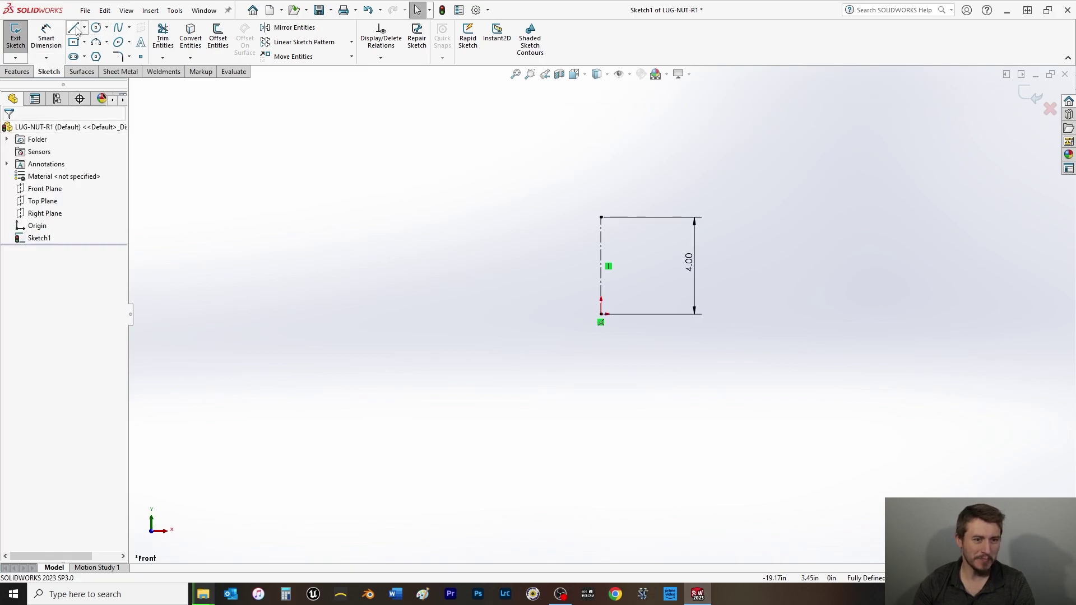
- Draw the closed stepped half-profile with an angled bottom chamfer, starting and ending on the centerline
{"action": "left_click", "coordinate": [74, 28]}
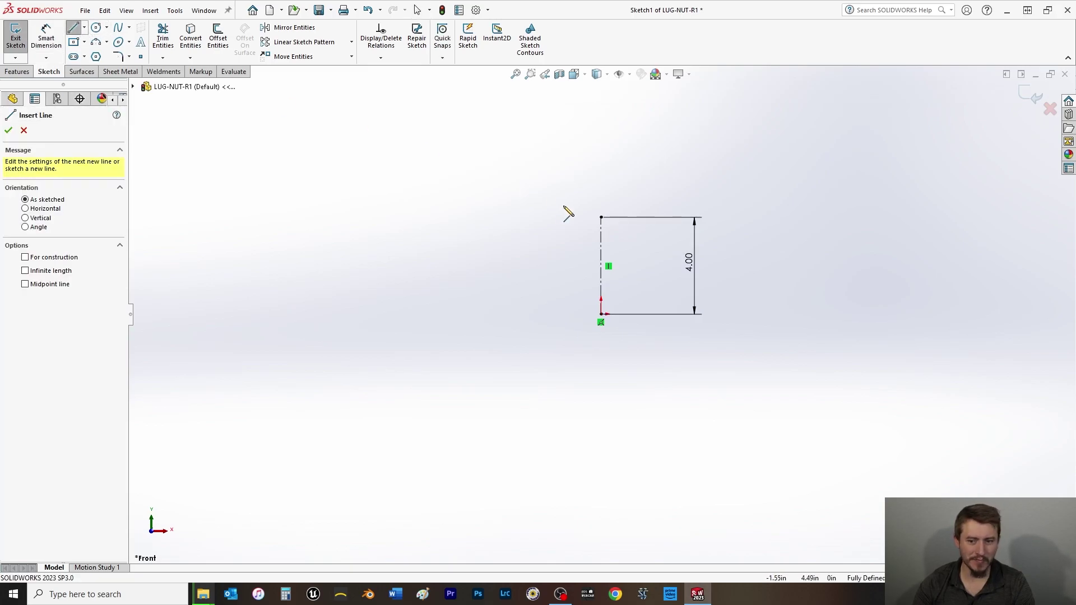
{"action": "left_click", "coordinate": [601, 217]}
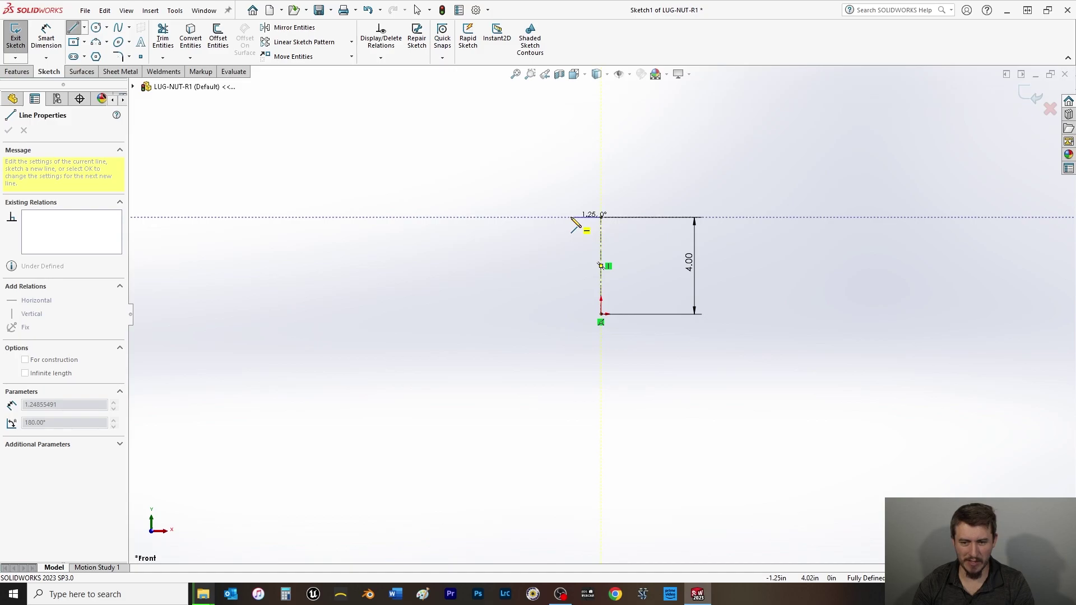
{"action": "left_click", "coordinate": [562, 218]}
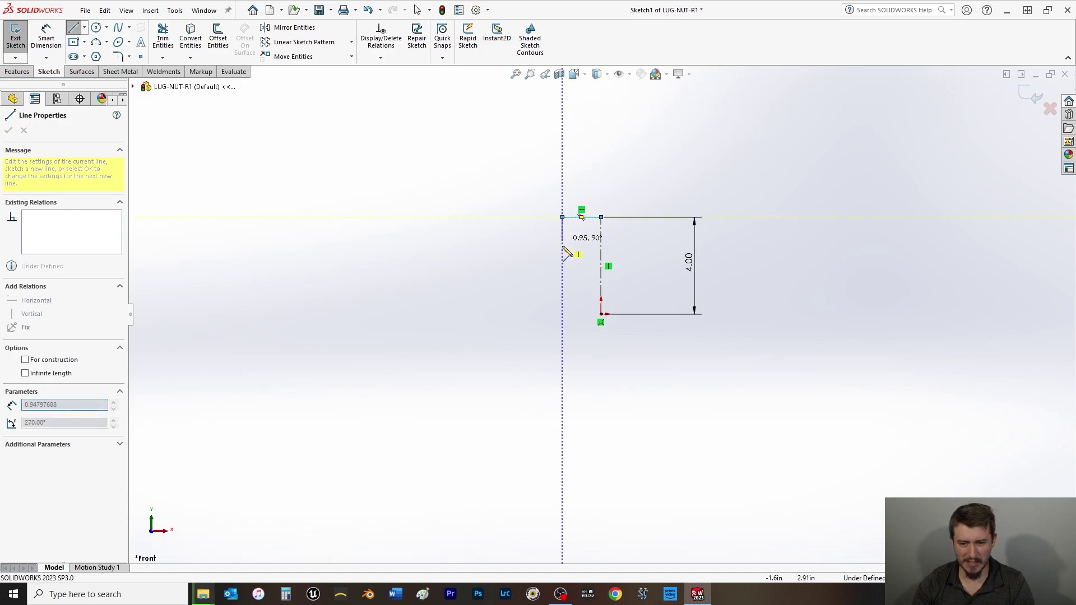
{"action": "left_click", "coordinate": [562, 293]}
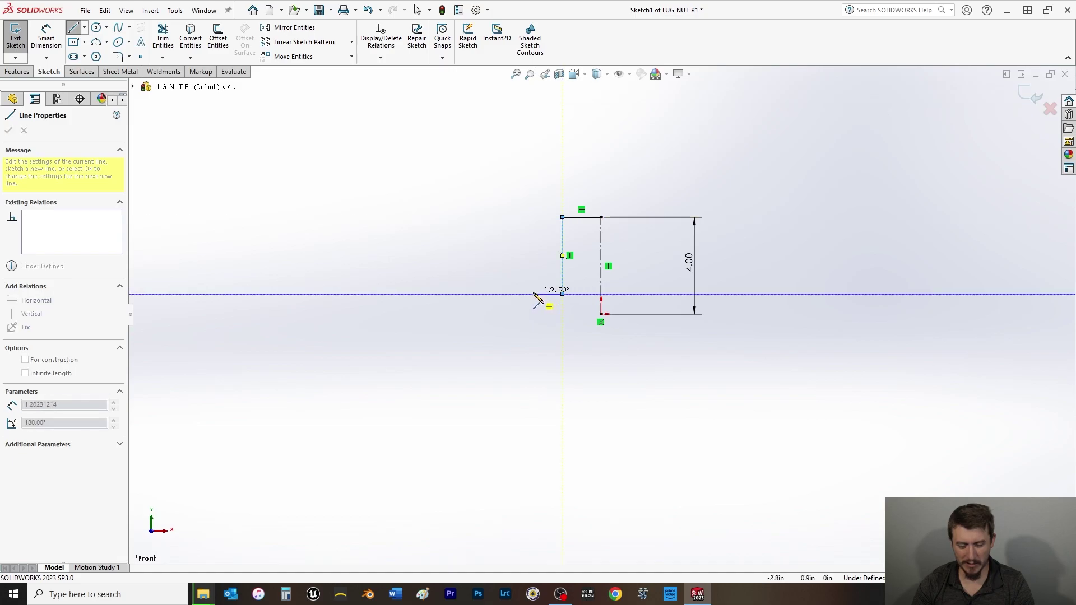
{"action": "left_click", "coordinate": [533, 293]}
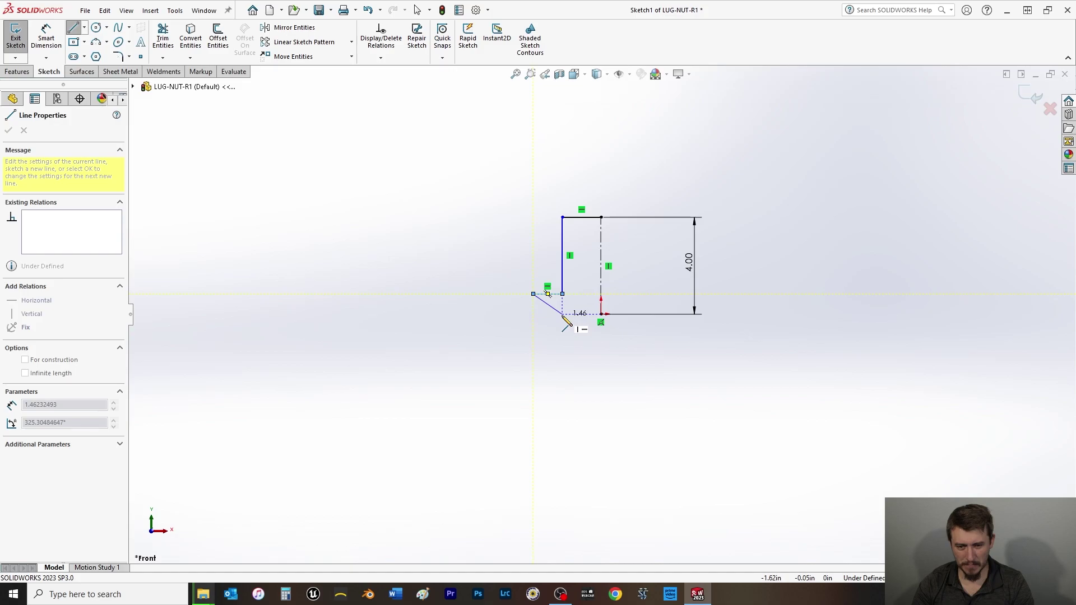
{"action": "left_click", "coordinate": [544, 314]}
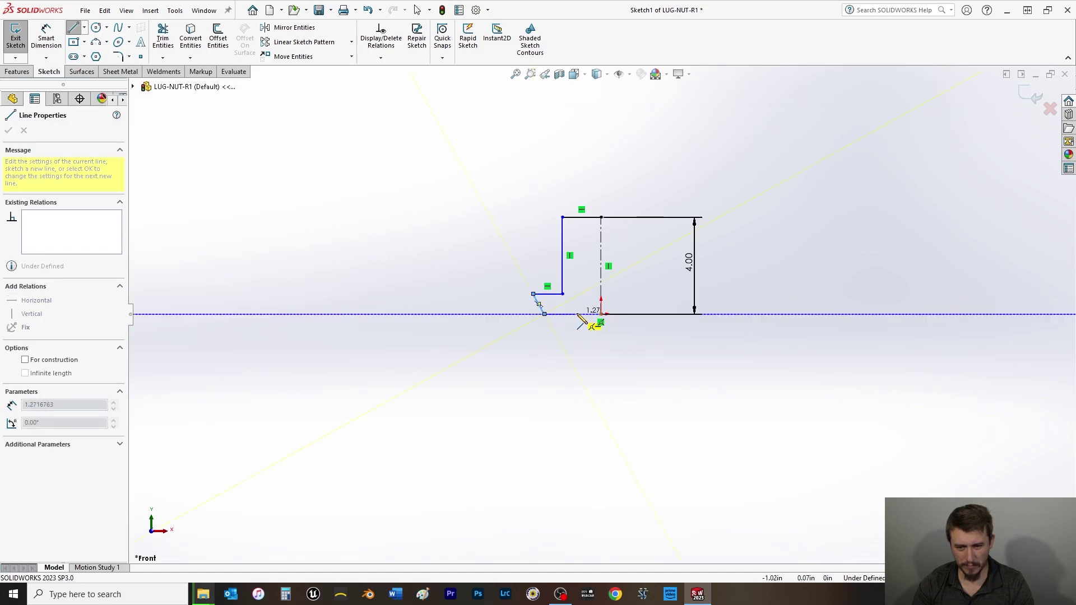
{"action": "left_click", "coordinate": [581, 314]}
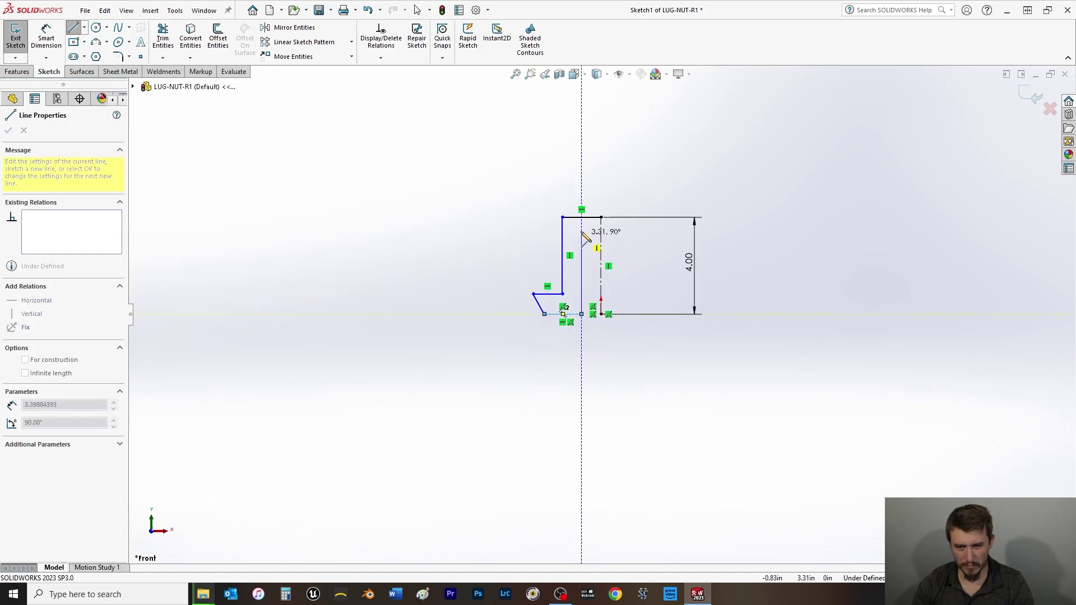
{"action": "left_click", "coordinate": [581, 228]}
{"action": "left_click", "coordinate": [601, 228]}
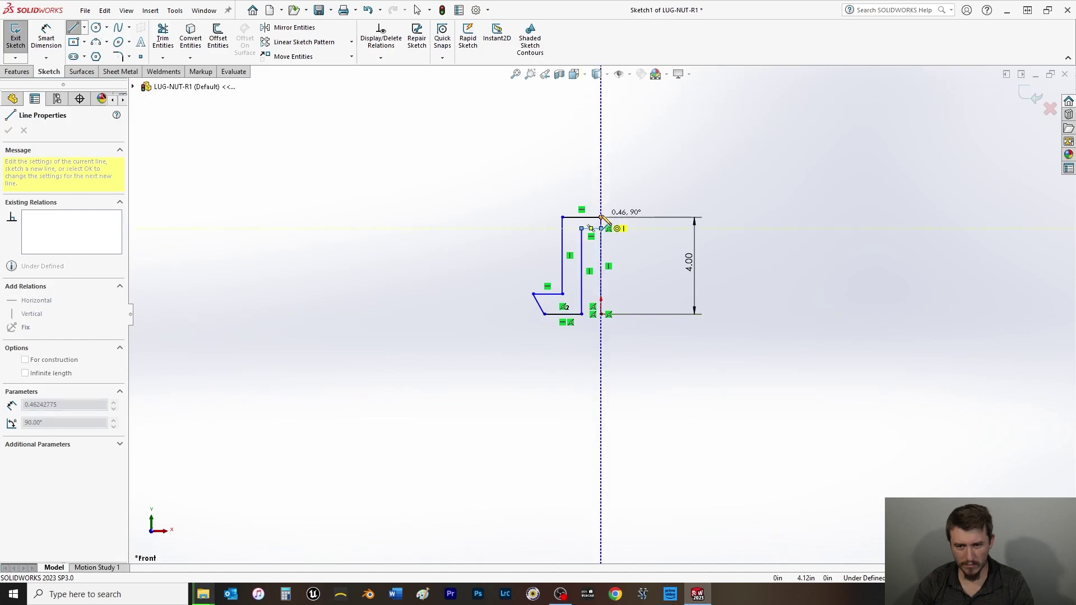
{"action": "right_click", "coordinate": [595, 174]}
{"action": "left_click", "coordinate": [605, 179]}
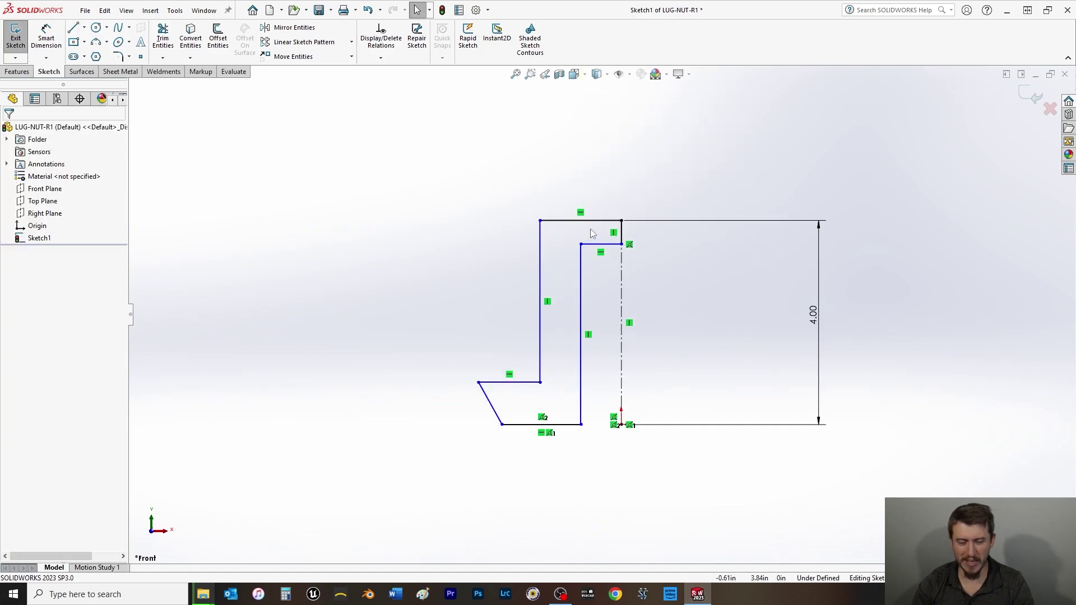
{"action": "scroll", "coordinate": [583, 216], "scroll_direction": "down", "scroll_amount": 3}
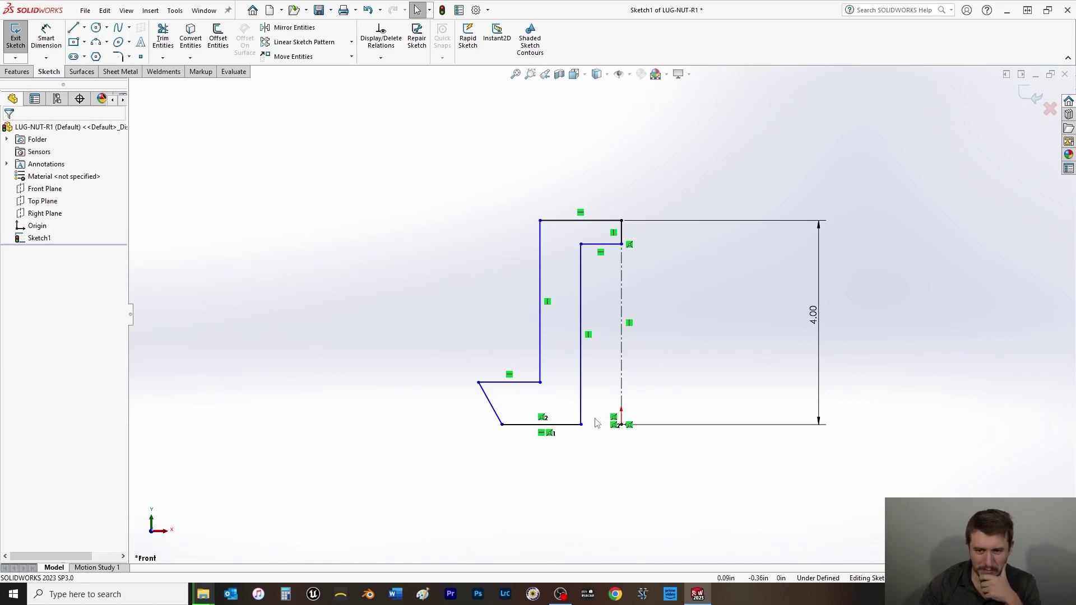
- Dimension the inner wall 0.5 in from the centerline
{"action": "key", "text": "d"}
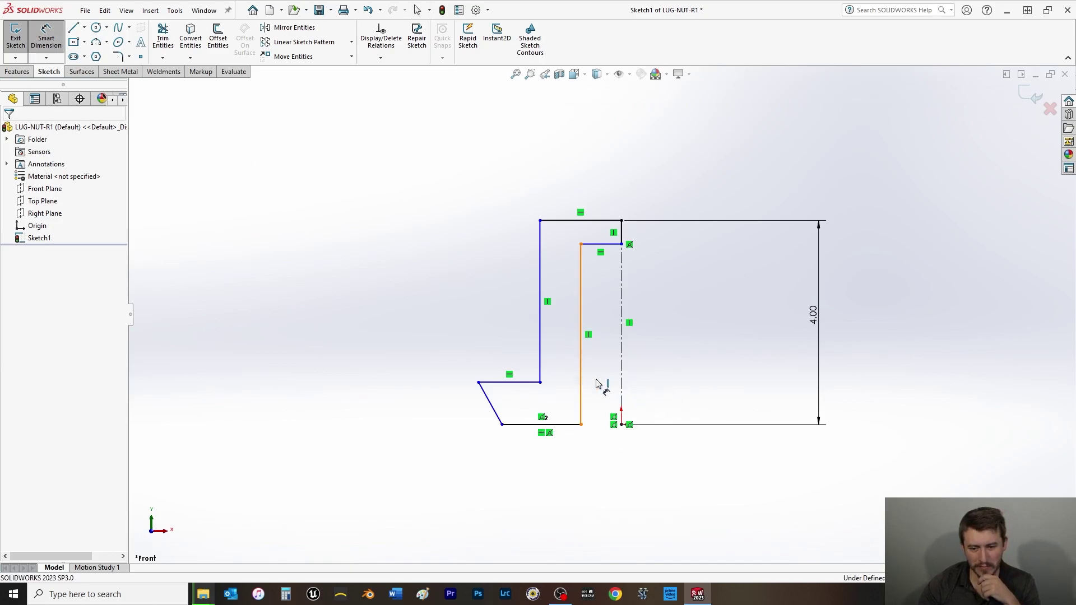
{"action": "left_click", "coordinate": [621, 380]}
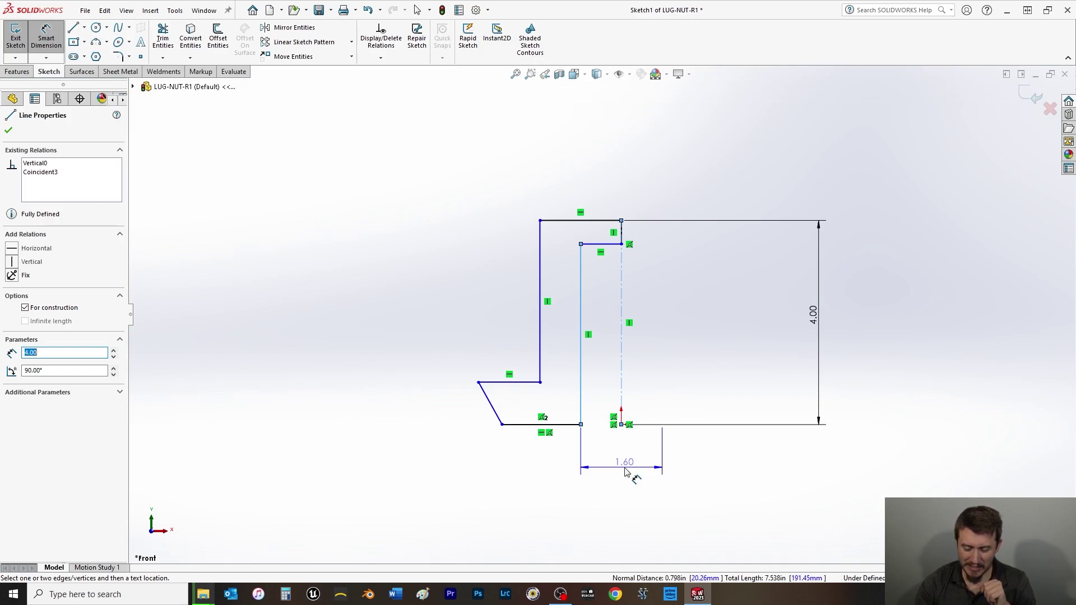
{"action": "left_click", "coordinate": [626, 472]}
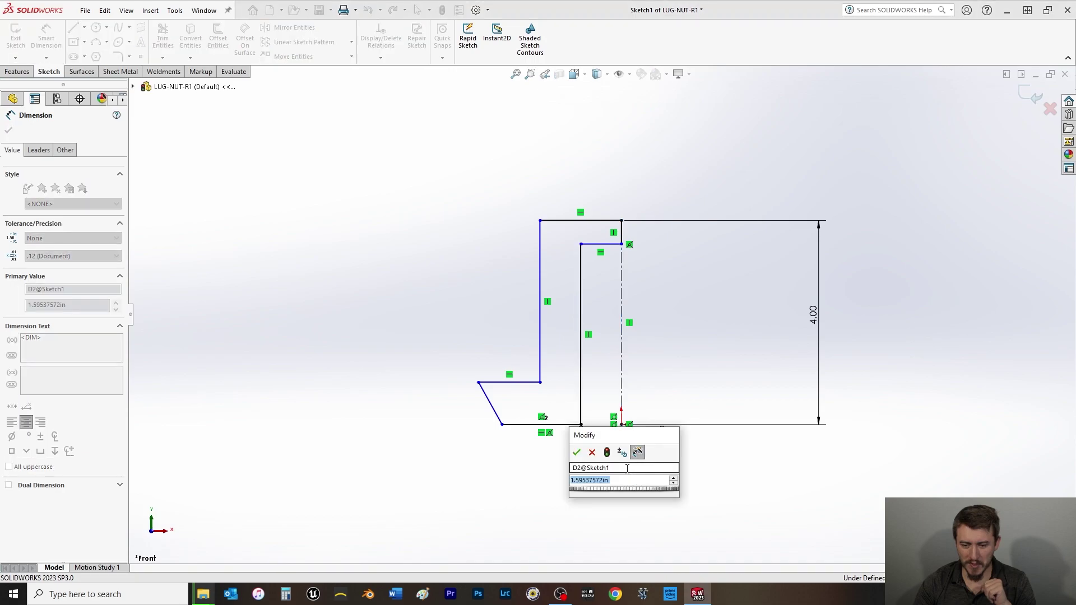
{"action": "type", "text": ".25"}
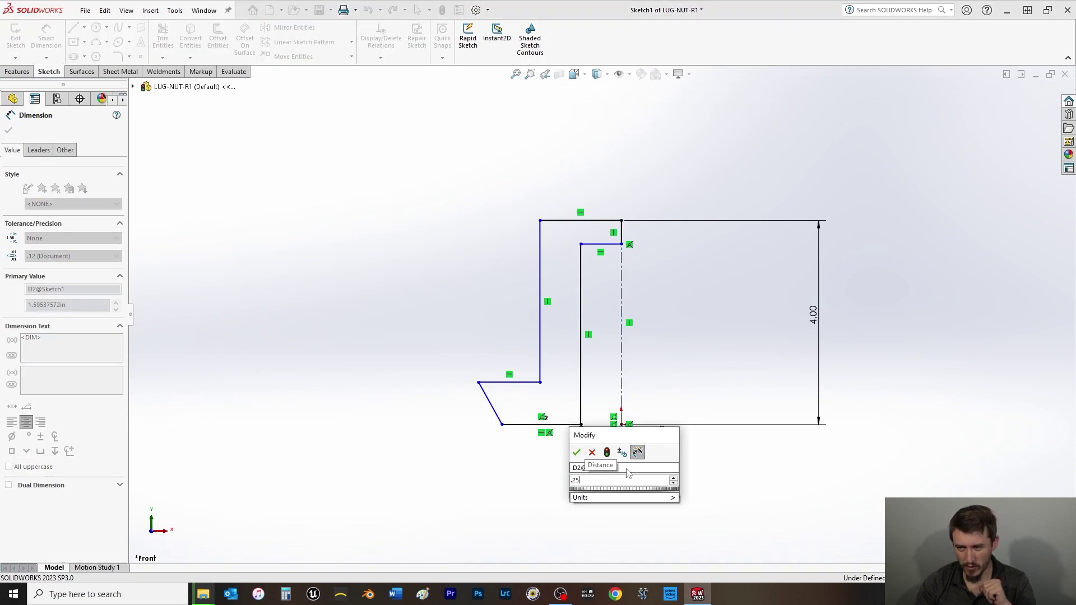
{"action": "key", "text": "BackSpace"}
{"action": "key", "text": "BackSpace"}
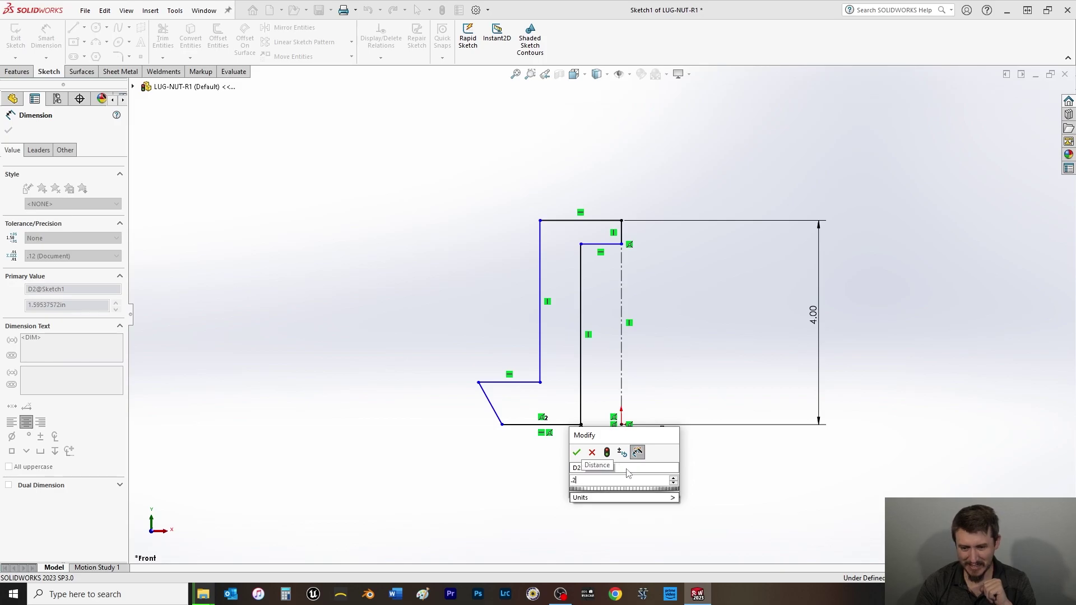
{"action": "type", "text": "5"}
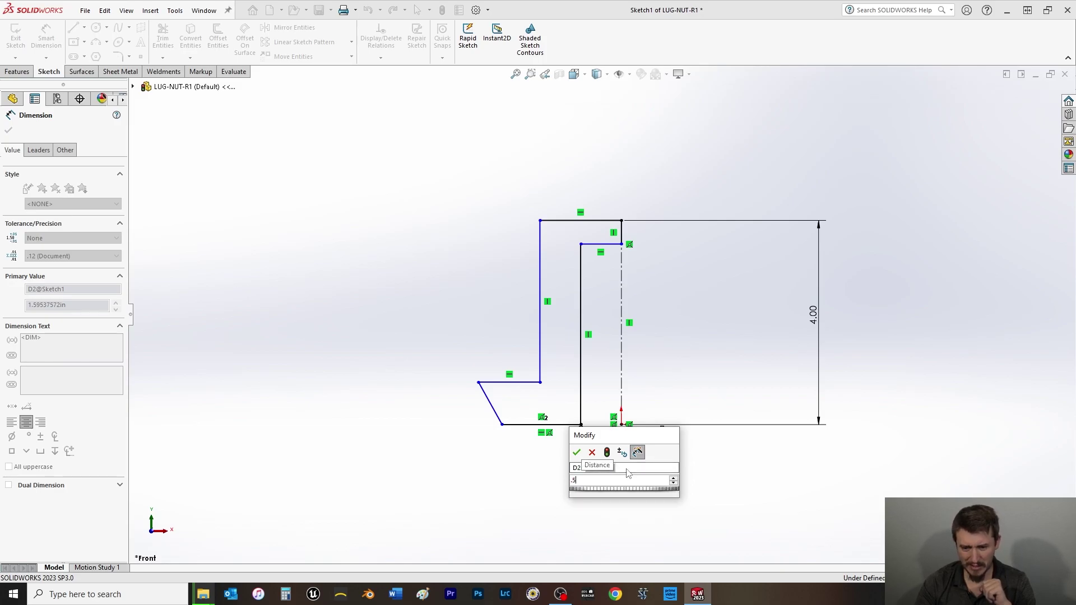
{"action": "key", "text": "Return"}
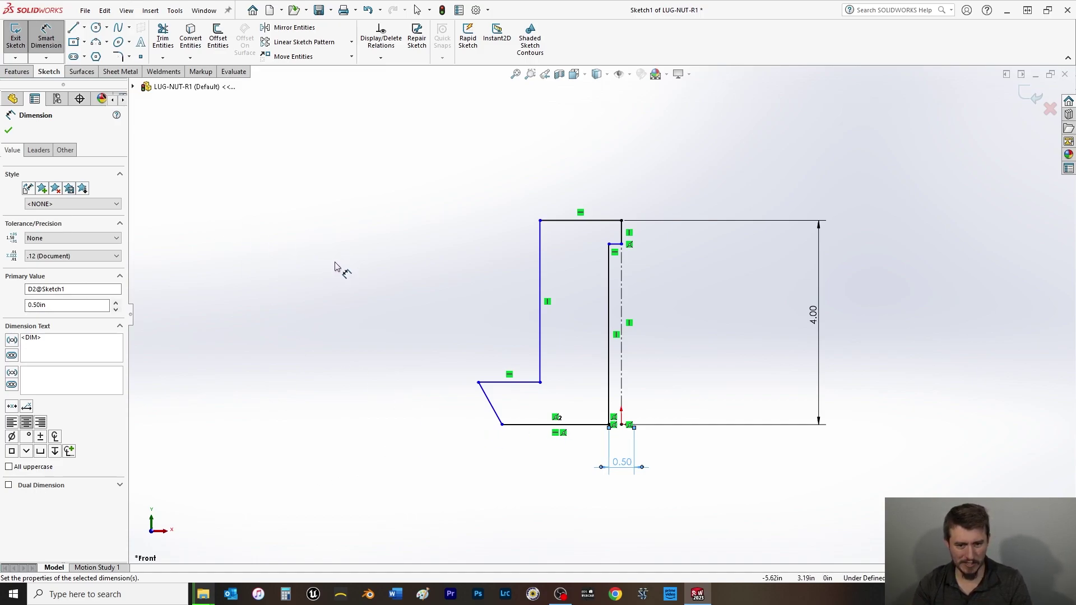
- Accept a 2.09 bottom-edge dimension, then select it for removal
{"action": "left_click", "coordinate": [535, 429]}
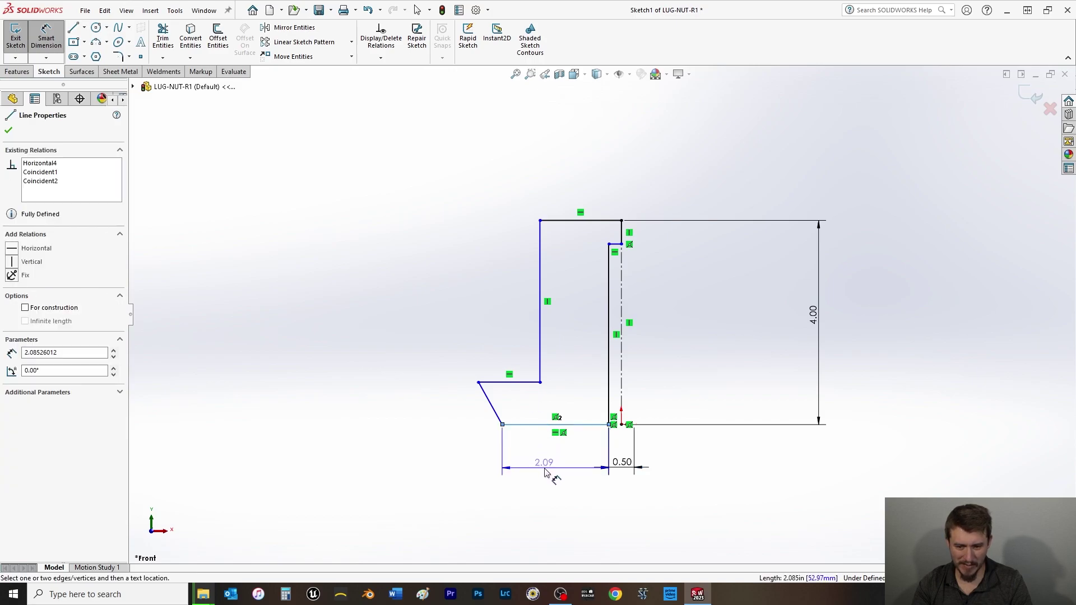
{"action": "left_click", "coordinate": [546, 469]}
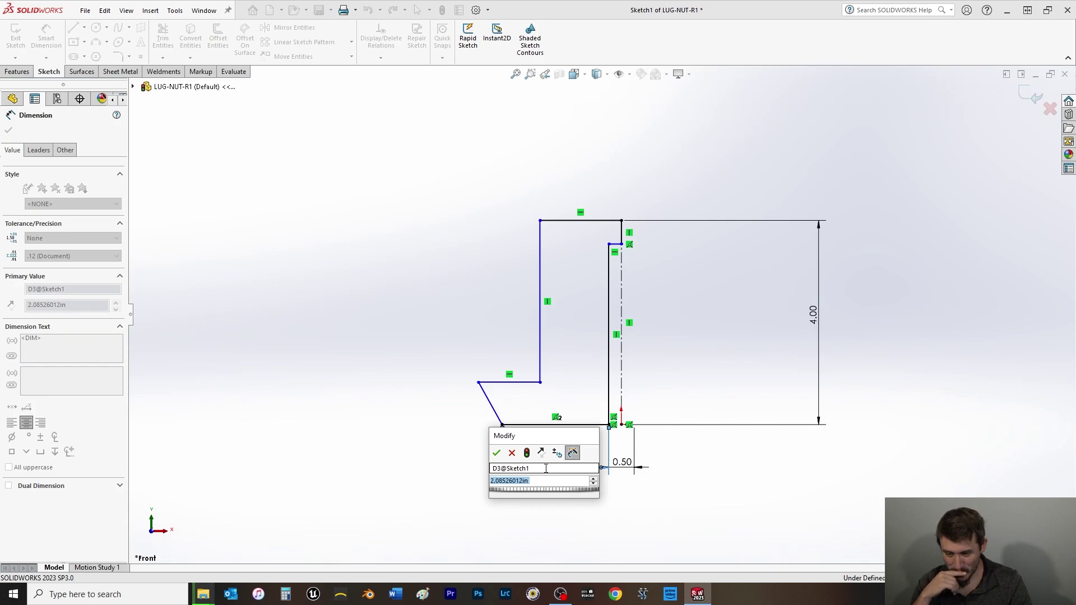
{"action": "key", "text": "Return"}
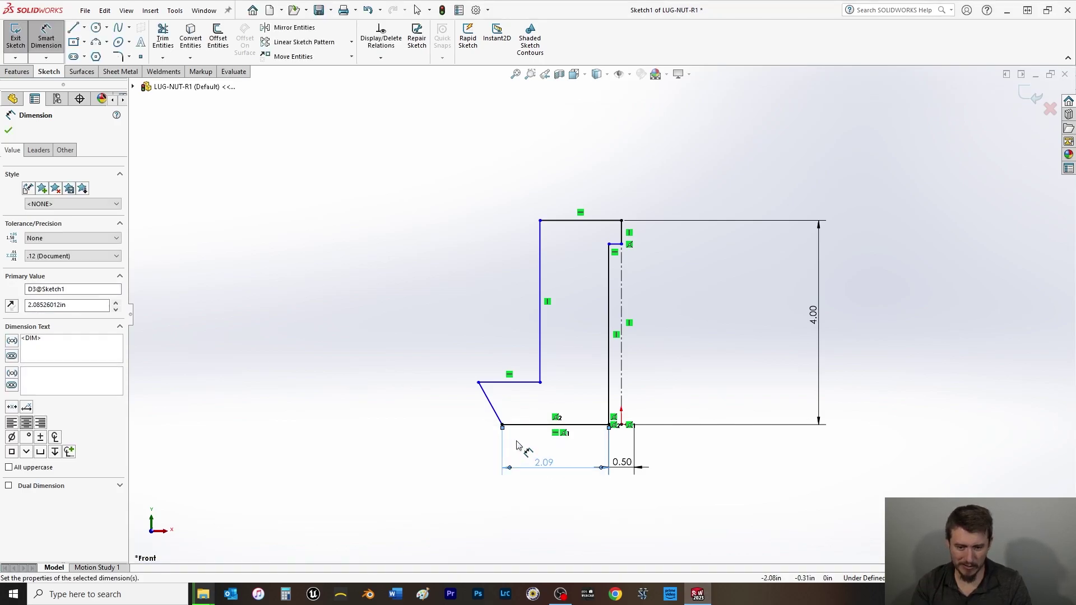
{"action": "key", "text": "Escape"}
{"action": "left_click", "coordinate": [514, 469]}
- Delete the 2.09 dimension and add a 0.75 diameter at the chamfer's bottom endpoint
{"action": "key", "text": "Delete"}
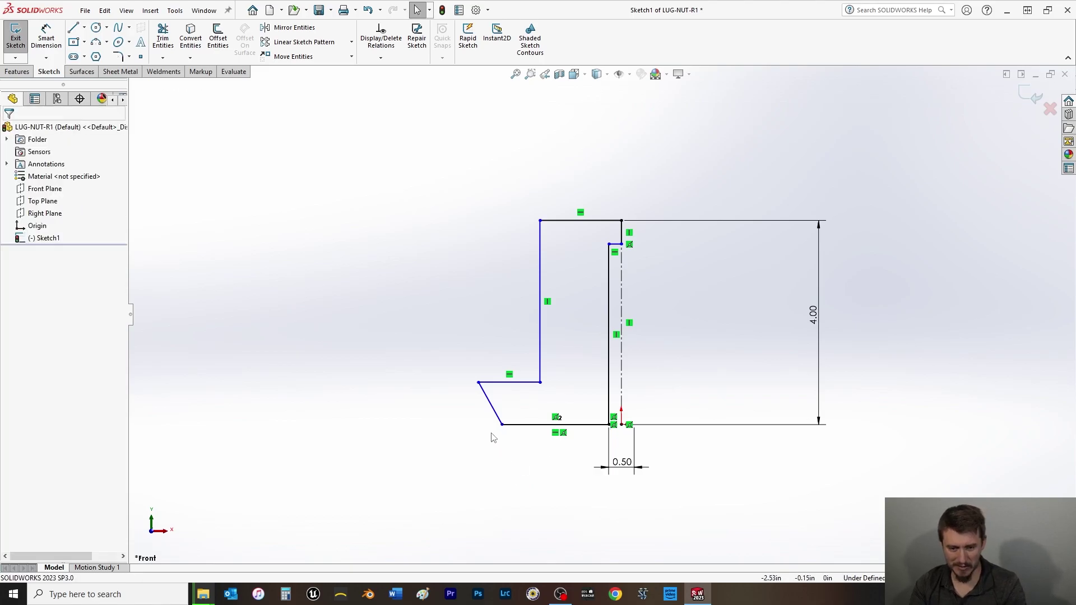
{"action": "left_click", "coordinate": [46, 35]}
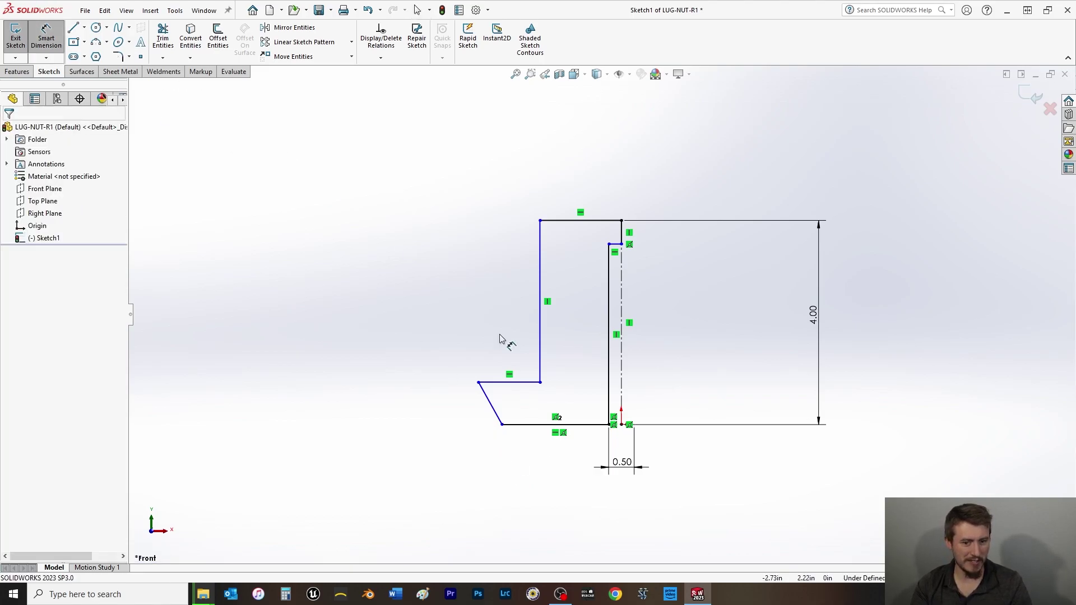
{"action": "left_click", "coordinate": [502, 424]}
{"action": "left_click", "coordinate": [623, 396]}
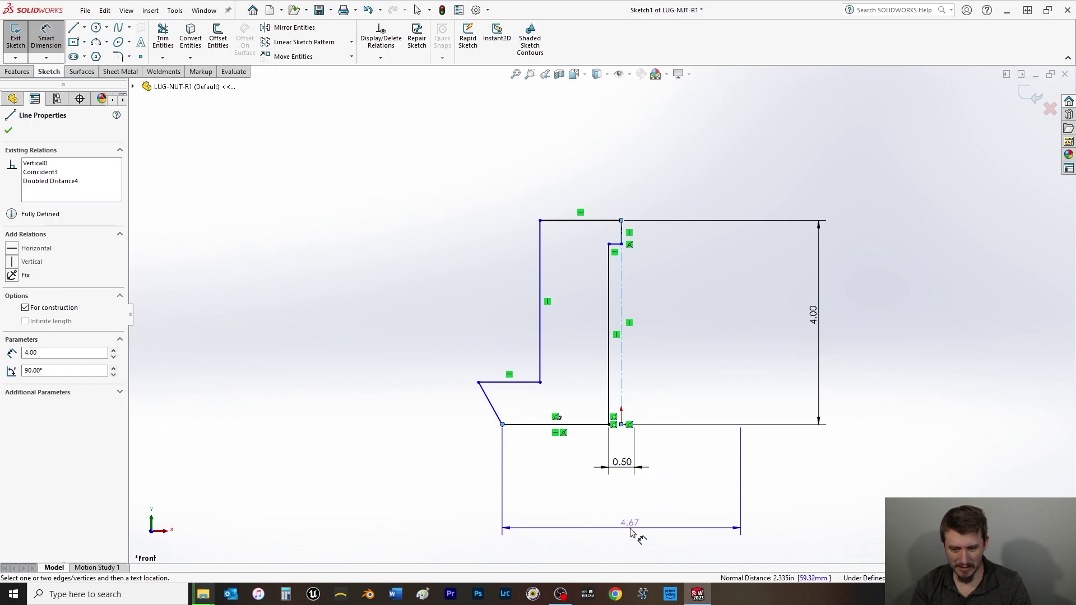
{"action": "left_click", "coordinate": [634, 530]}
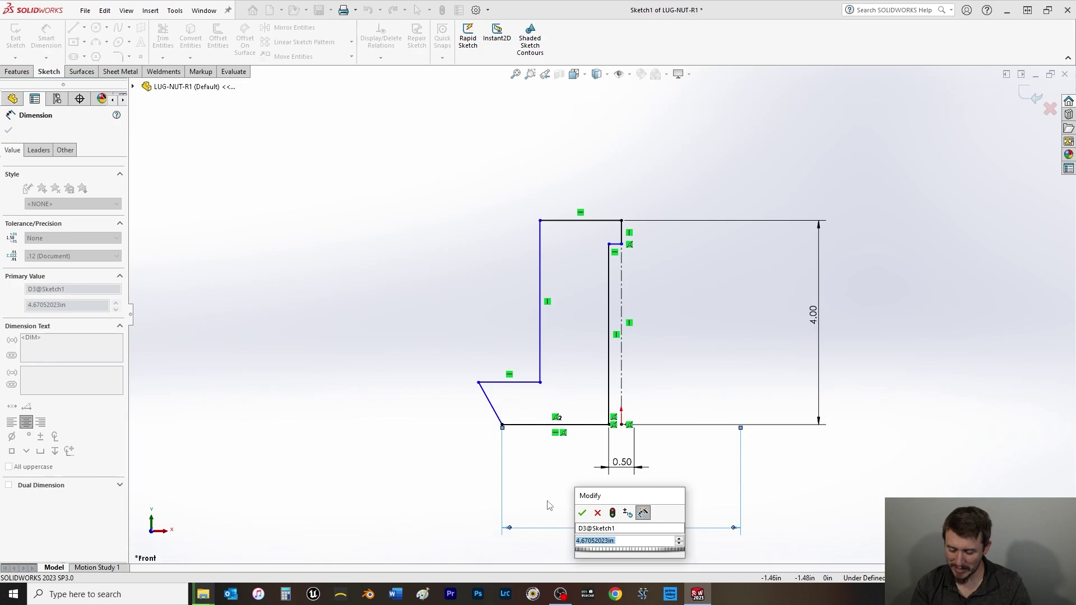
{"action": "type", "text": "0.75"}
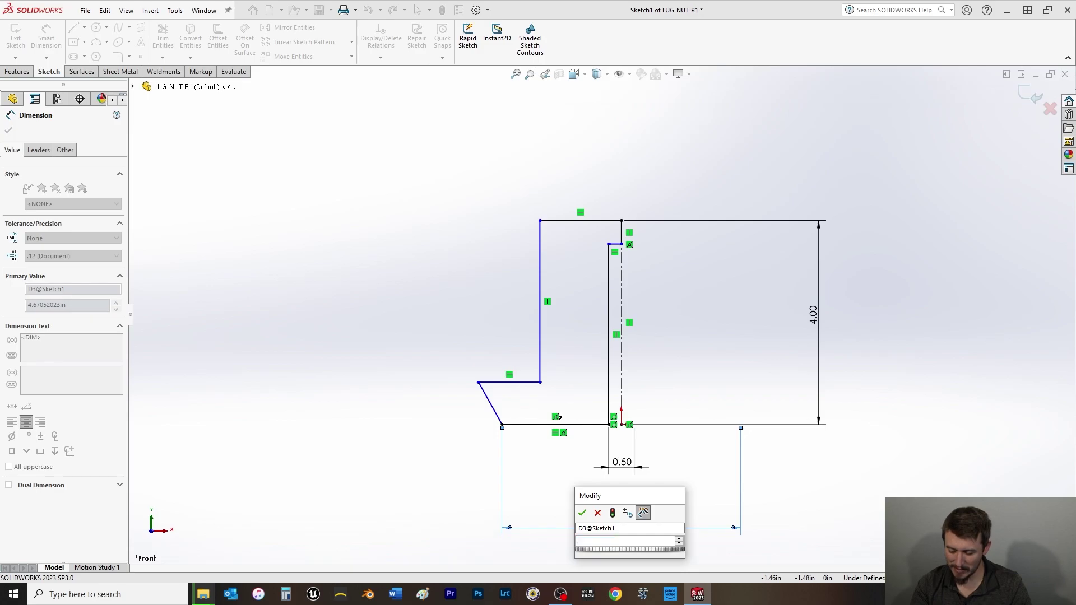
{"action": "key", "text": "Return"}
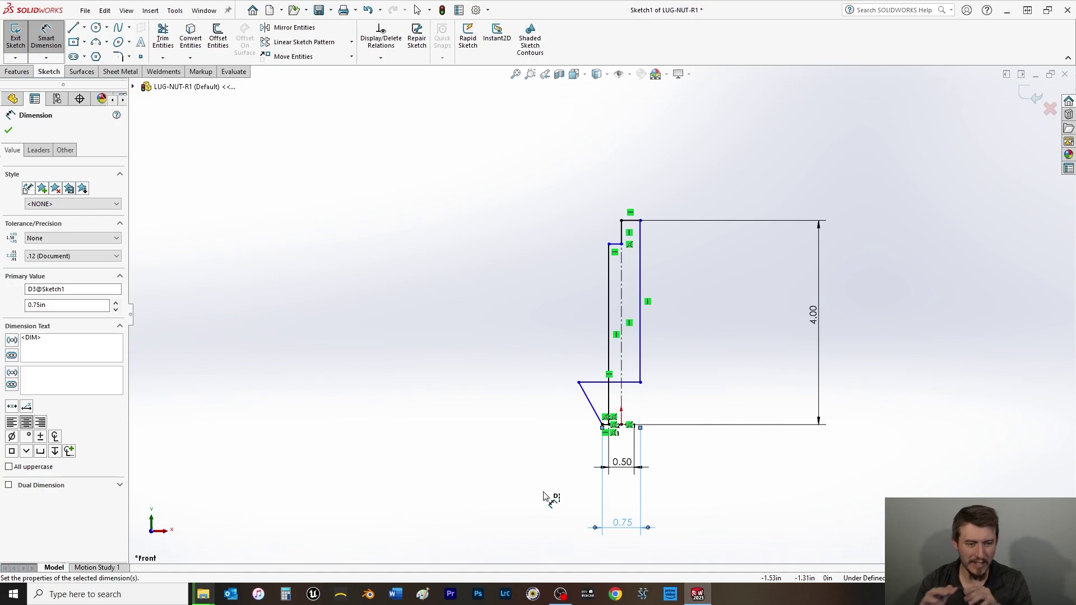
{"action": "key", "text": "Escape"}
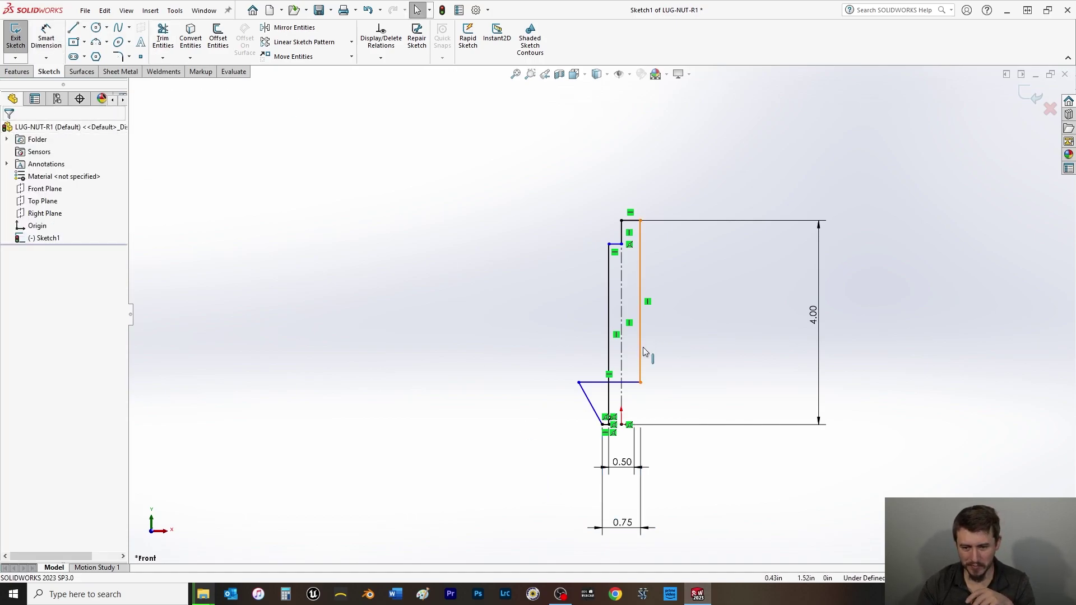
- Drag the outer wall and chamfer corner inward to narrow the profile
{"action": "left_click_drag", "start_coordinate": [641, 357], "coordinate": [599, 354]}
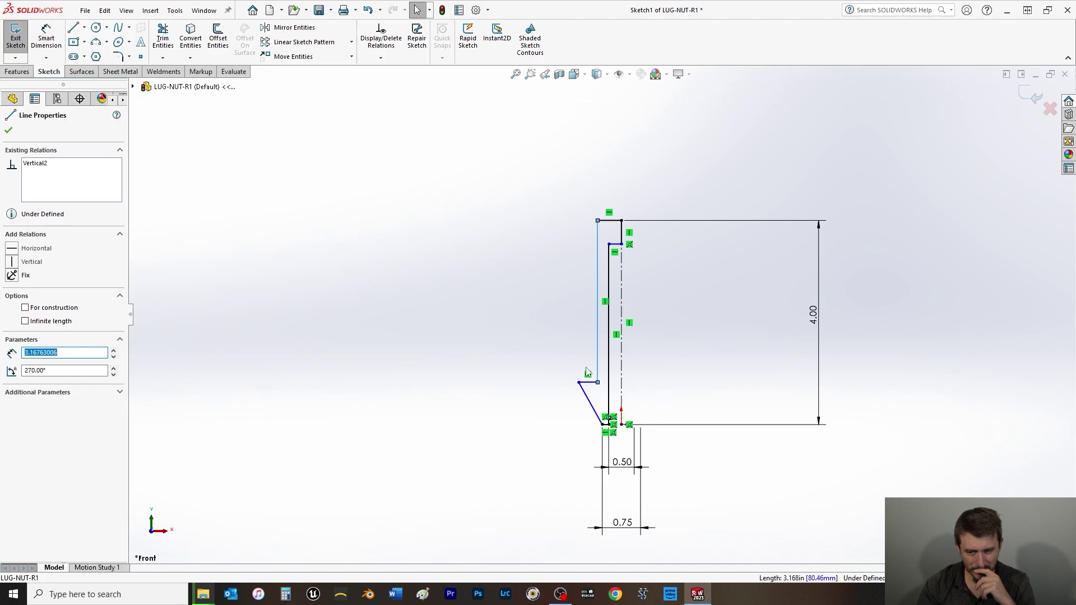
{"action": "scroll", "coordinate": [591, 378], "scroll_direction": "down", "scroll_amount": 2}
{"action": "left_click_drag", "start_coordinate": [566, 336], "coordinate": [561, 386]}
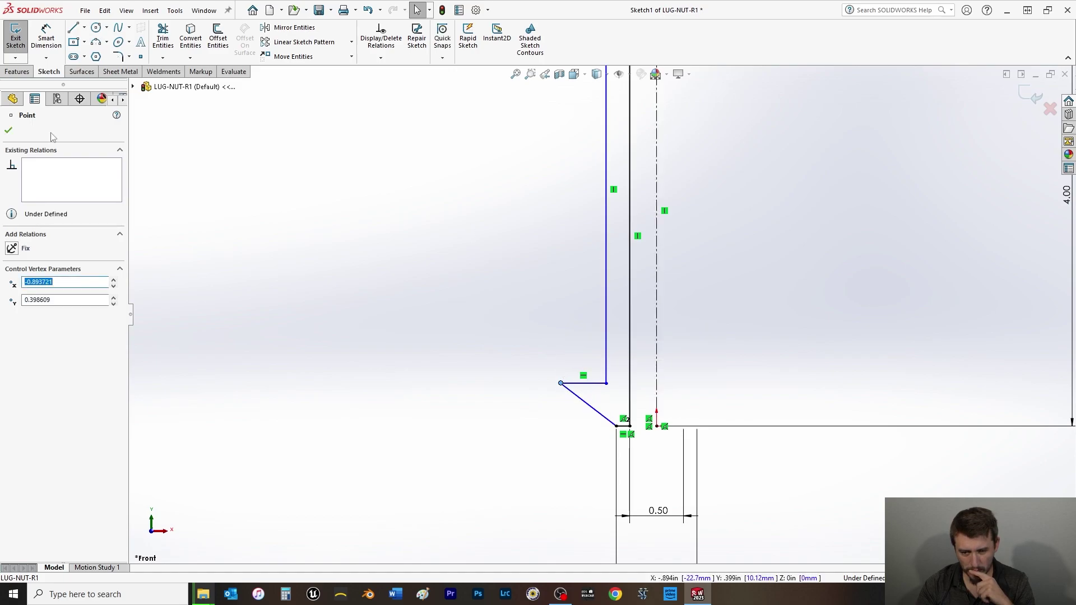
{"action": "left_click", "coordinate": [8, 133]}
- Dimension the outer vertical line as a 1.00 in diameter about the centerline
{"action": "left_click", "coordinate": [45, 37]}
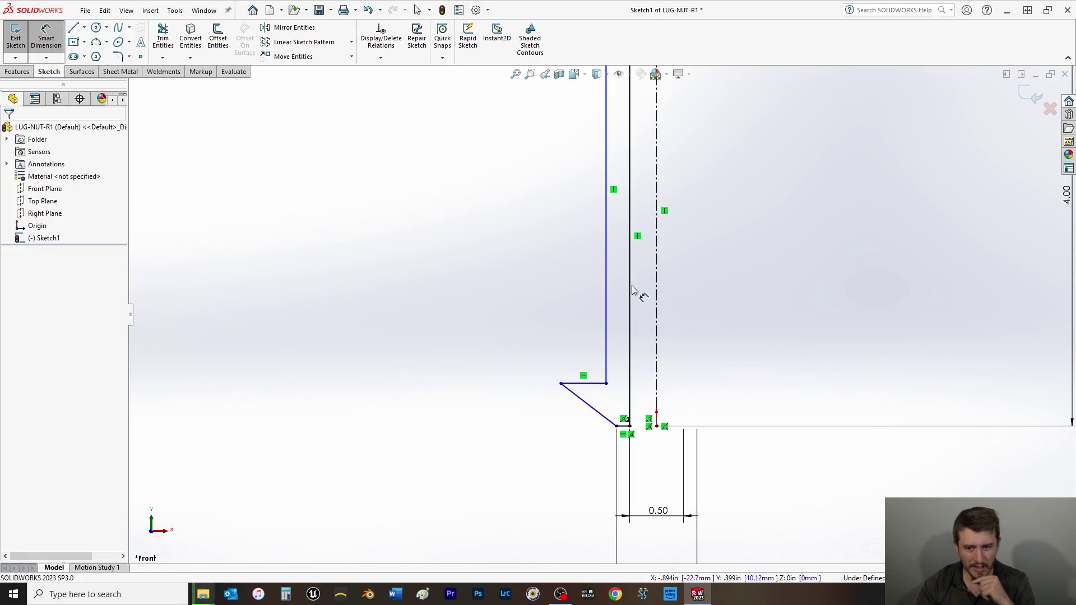
{"action": "left_click", "coordinate": [605, 286]}
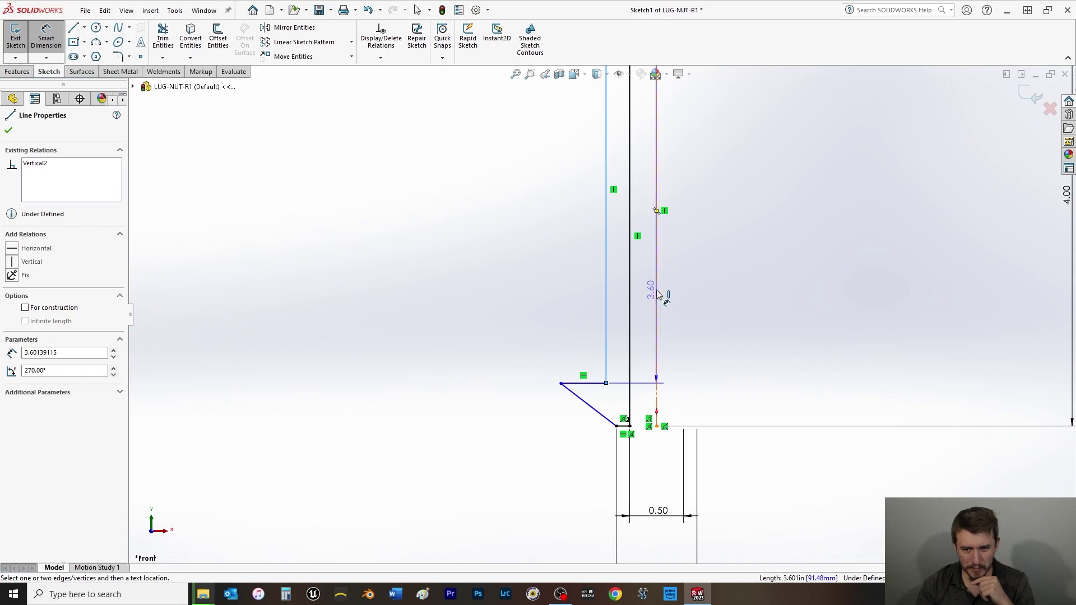
{"action": "left_click", "coordinate": [655, 293]}
{"action": "key", "text": "z"}
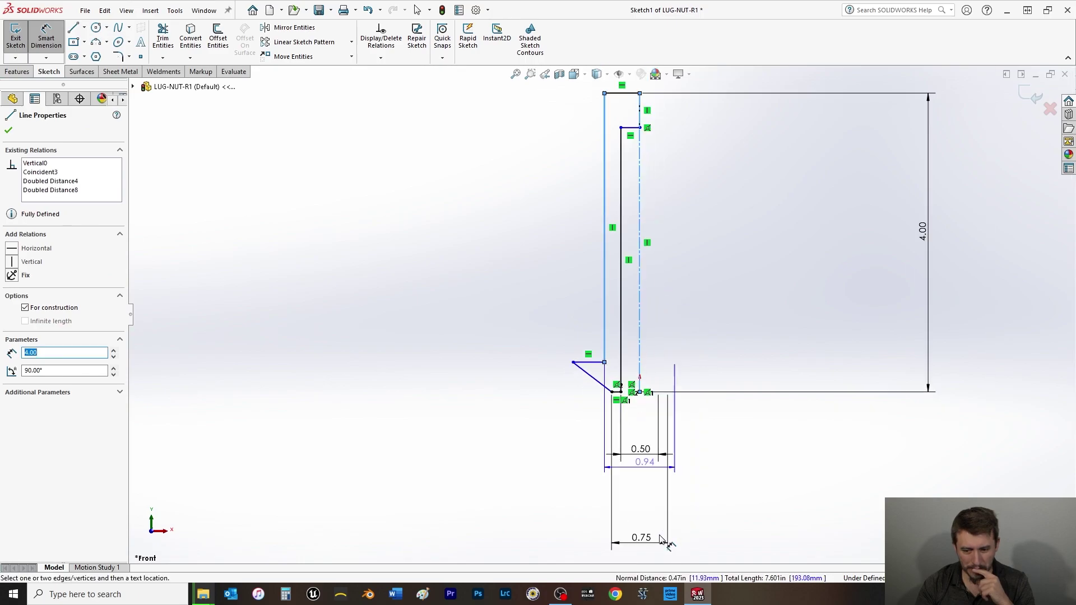
{"action": "left_click", "coordinate": [644, 562]}
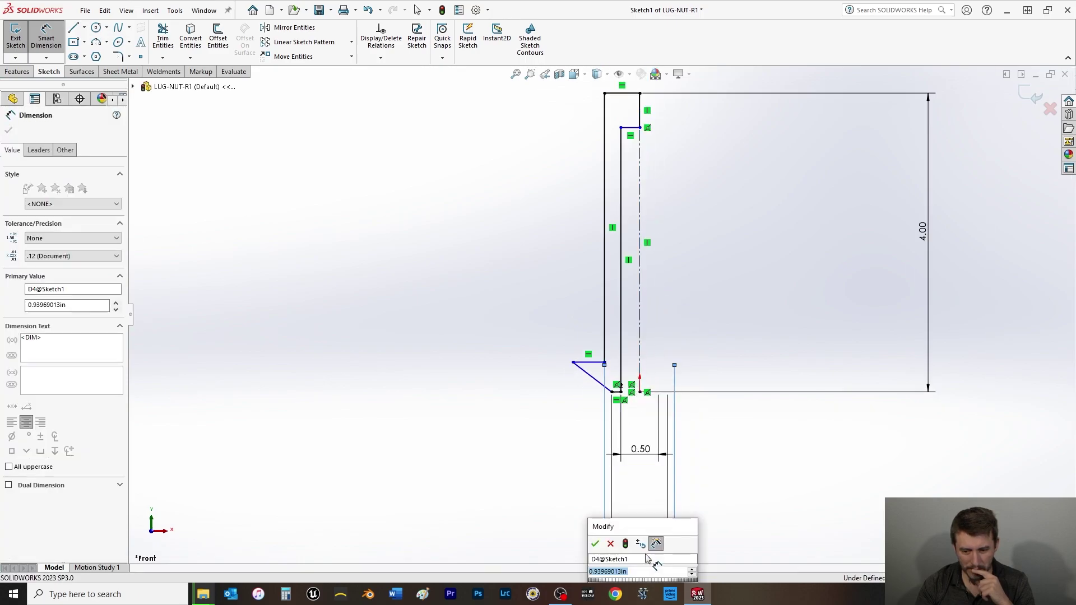
{"action": "type", "text": "1"}
{"action": "key", "text": "Return"}
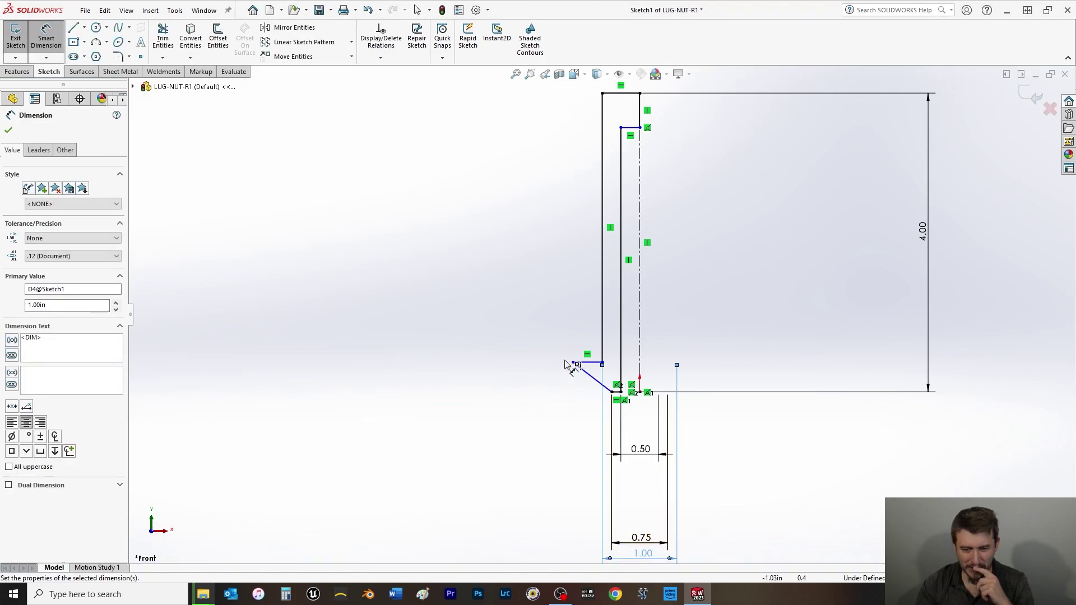
{"action": "left_click", "coordinate": [12, 133]}
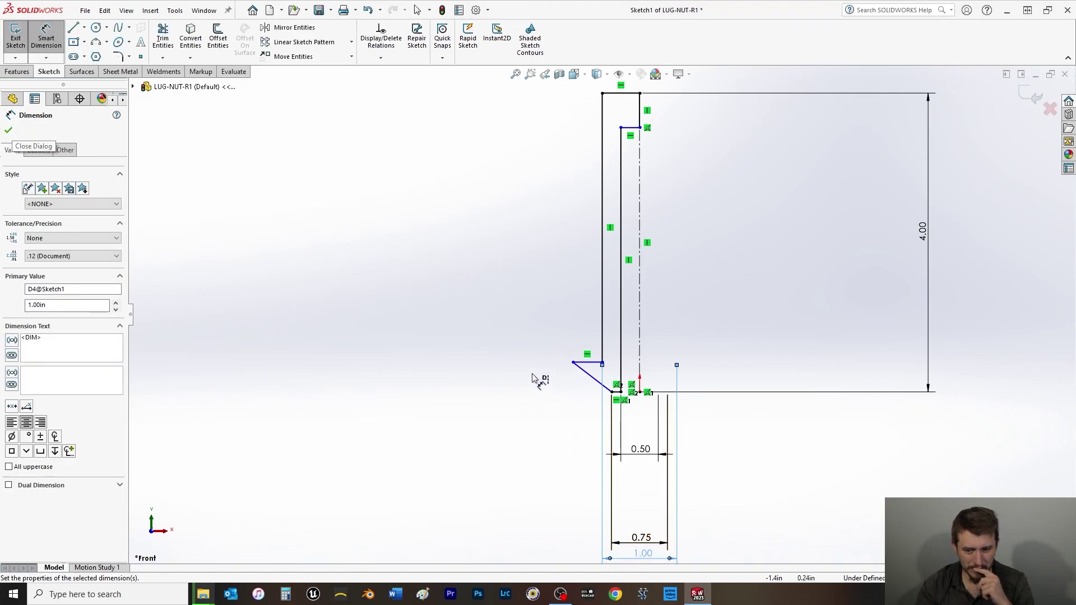
- Dimension the chamfer's outer endpoint as a 1.125 in diameter
{"action": "left_click", "coordinate": [572, 363]}
{"action": "left_click", "coordinate": [684, 540]}
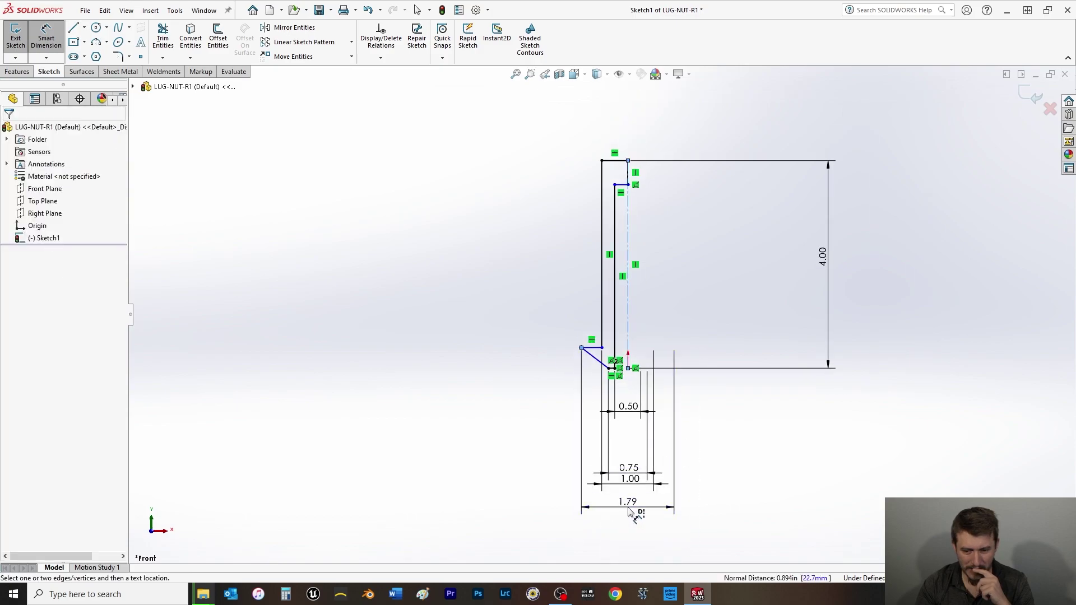
{"action": "type", "text": "1."}
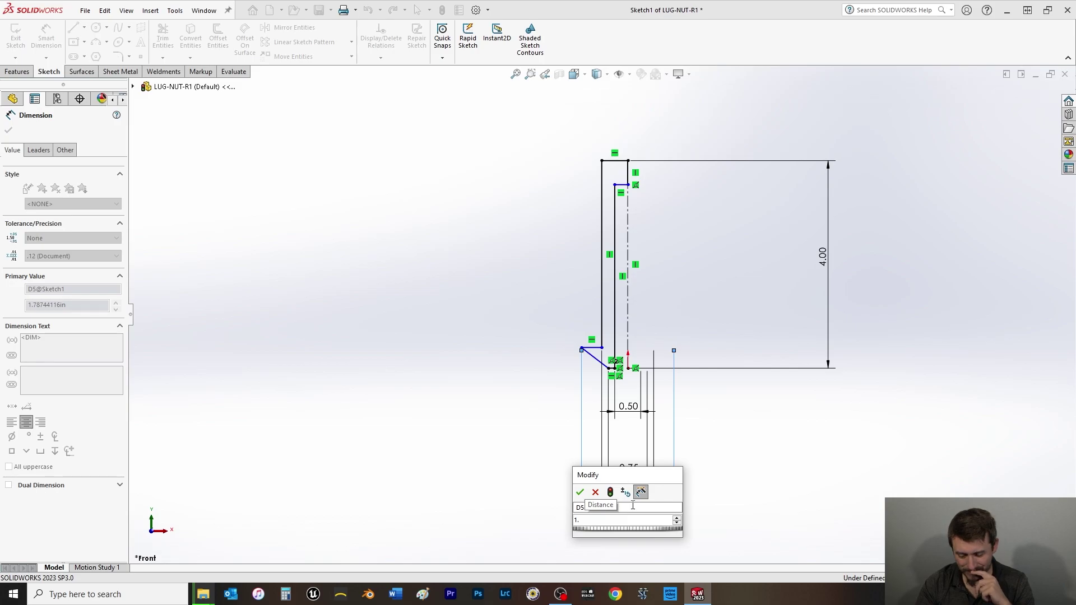
{"action": "type", "text": "125"}
{"action": "key", "text": "Return"}
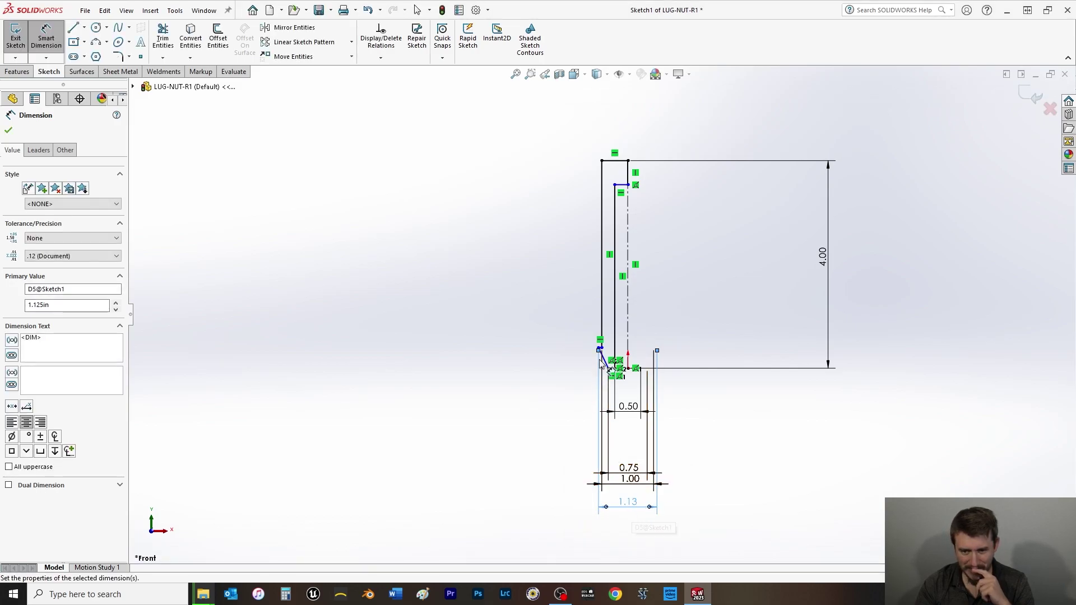
{"action": "scroll", "coordinate": [600, 363], "scroll_direction": "down", "scroll_amount": 4}
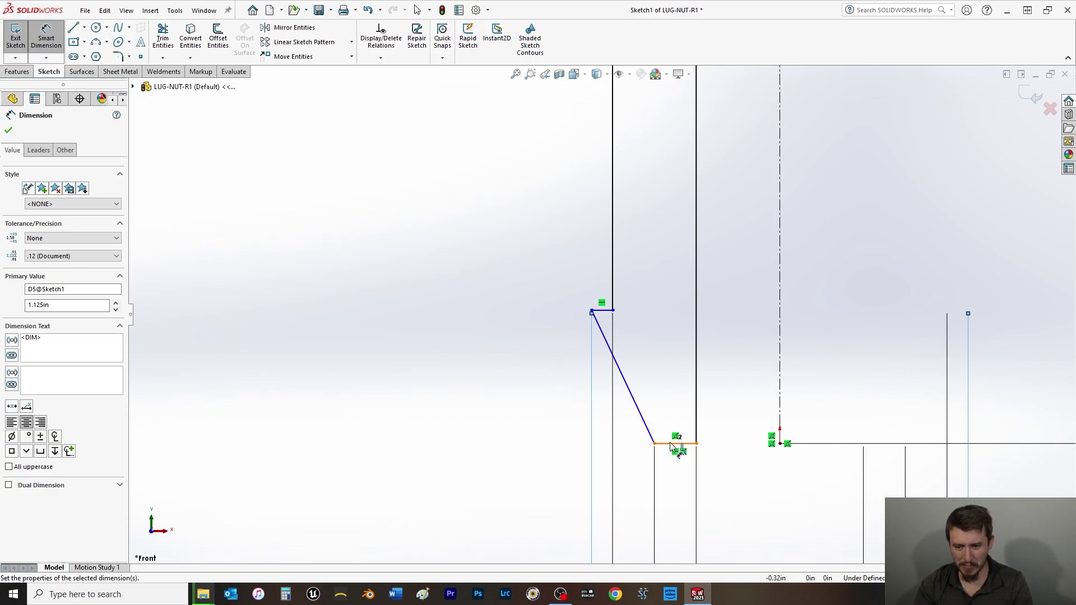
- Set the chamfer height between the bottom short lines to 0.375 in
{"action": "left_click", "coordinate": [675, 443]}
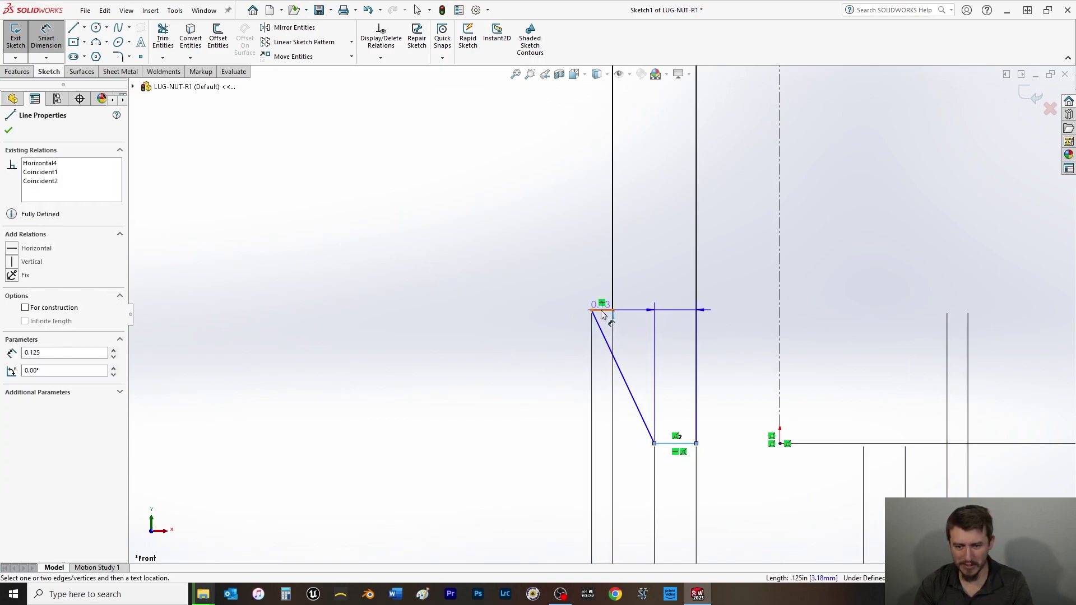
{"action": "left_click", "coordinate": [602, 313]}
{"action": "left_click", "coordinate": [397, 383]}
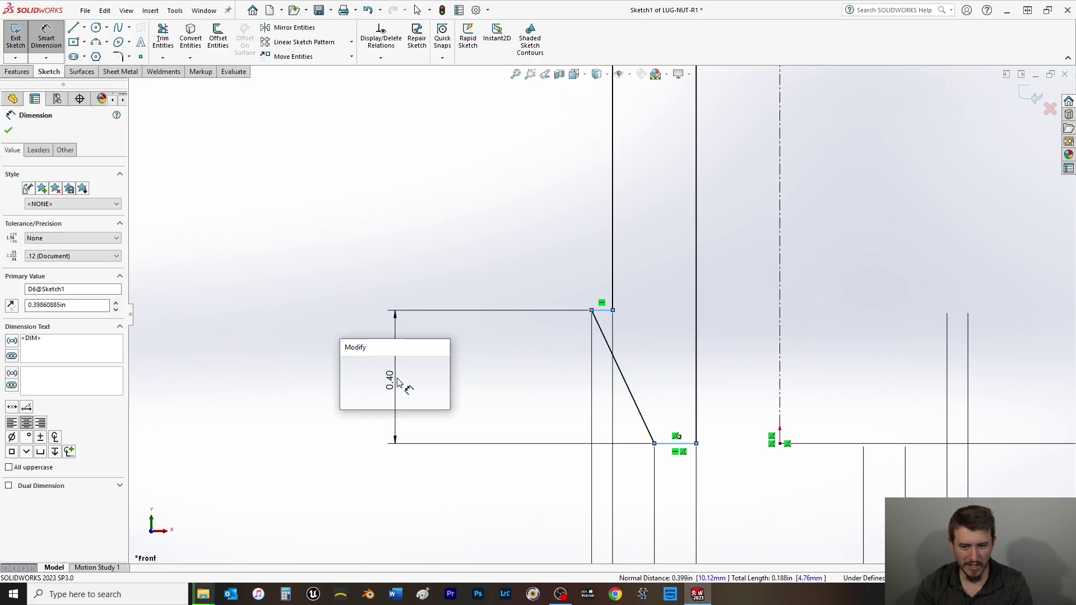
{"action": "type", "text": ".375"}
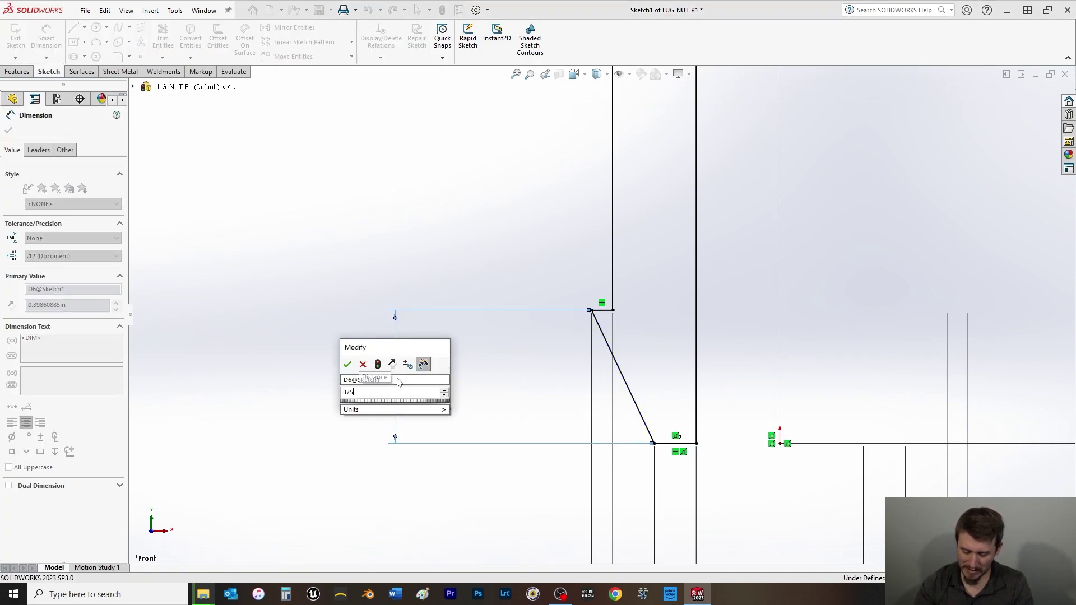
{"action": "key", "text": "Return"}
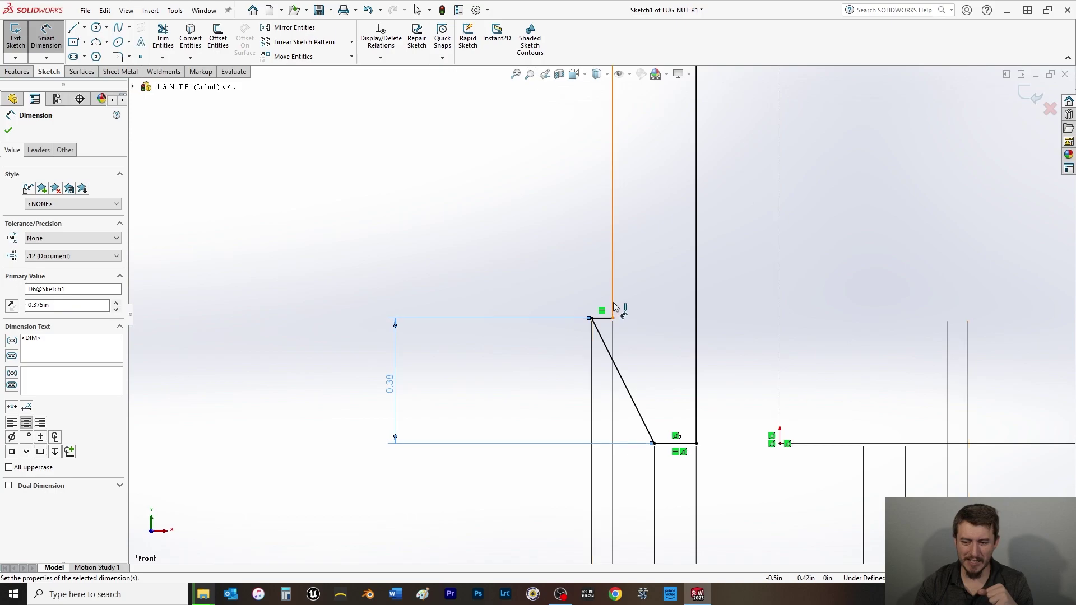
{"action": "scroll", "coordinate": [605, 298], "scroll_direction": "up", "scroll_amount": 5}
{"action": "scroll", "coordinate": [642, 210], "scroll_direction": "down", "scroll_amount": 3}
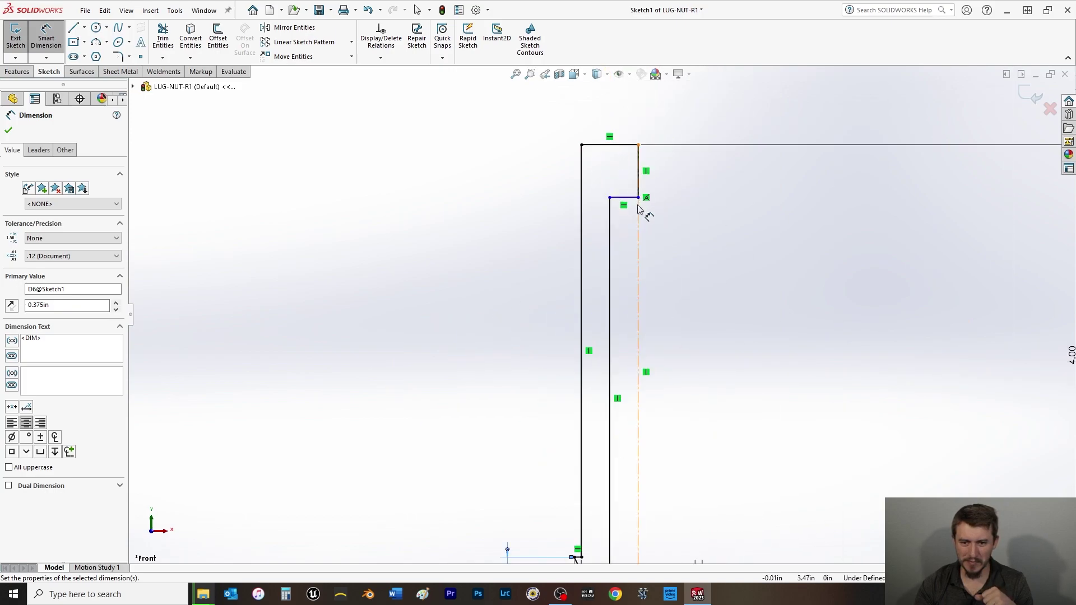
- Add a 0.50 in top step depth dimension, fully defining the sketch
{"action": "left_click", "coordinate": [632, 200]}
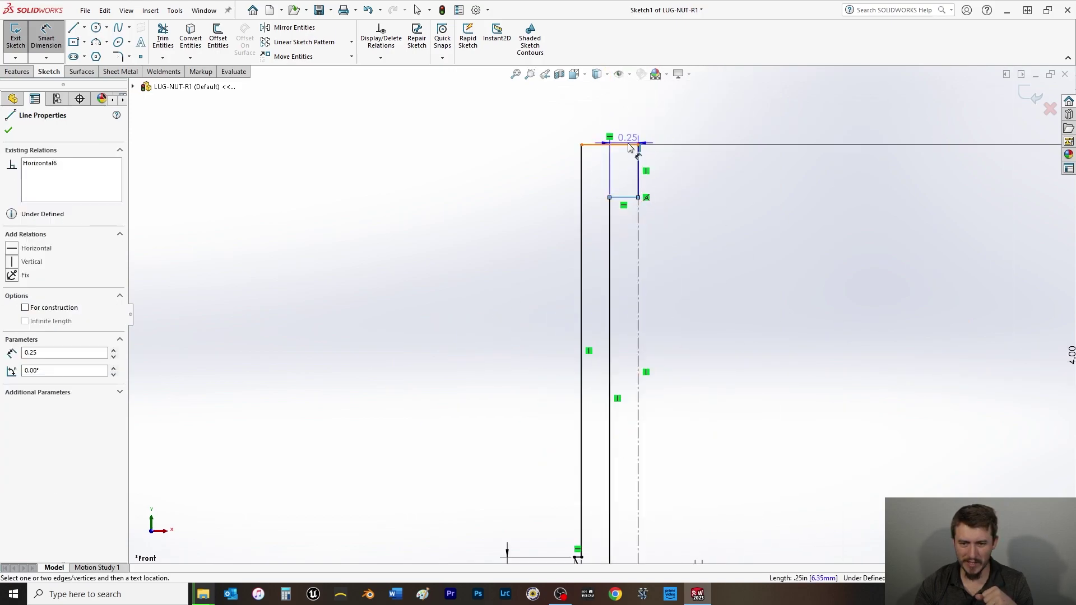
{"action": "left_click", "coordinate": [633, 146]}
{"action": "left_click", "coordinate": [509, 115]}
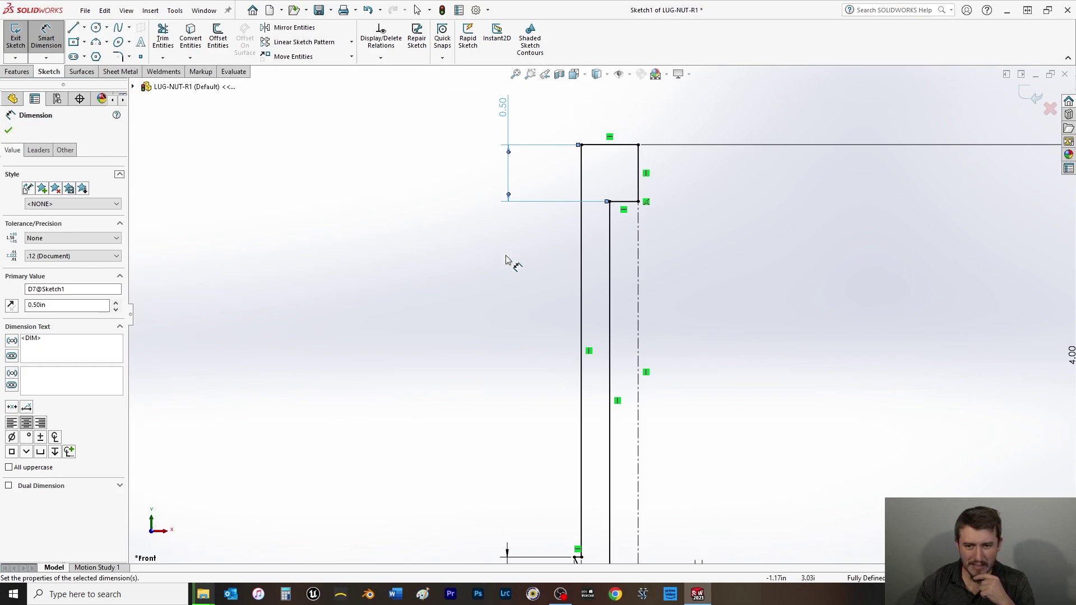
{"action": "scroll", "coordinate": [488, 247], "scroll_direction": "up", "scroll_amount": 2}
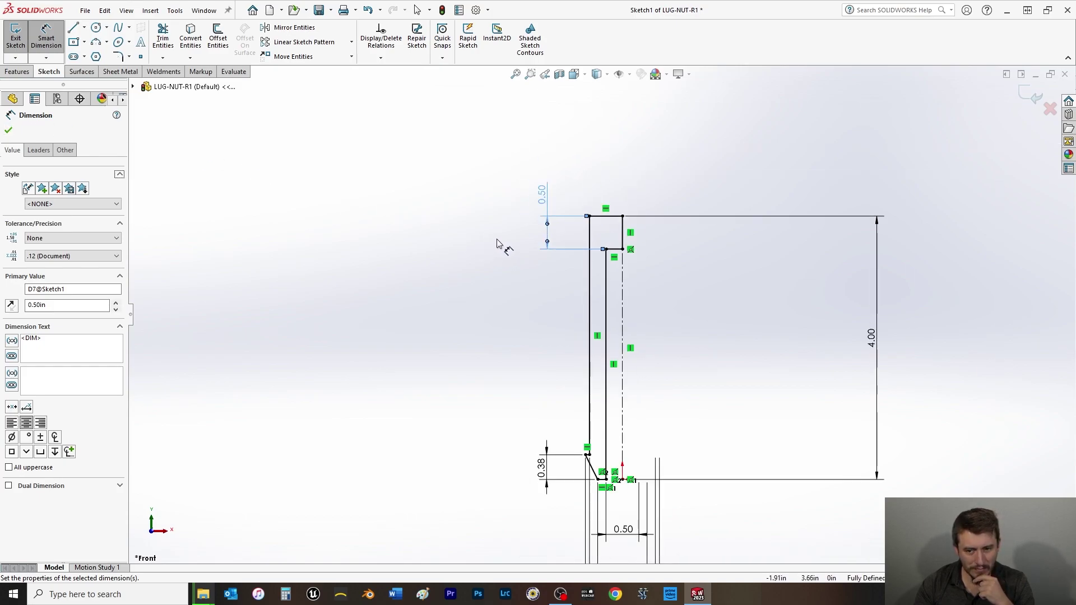
{"action": "left_click", "coordinate": [7, 131]}
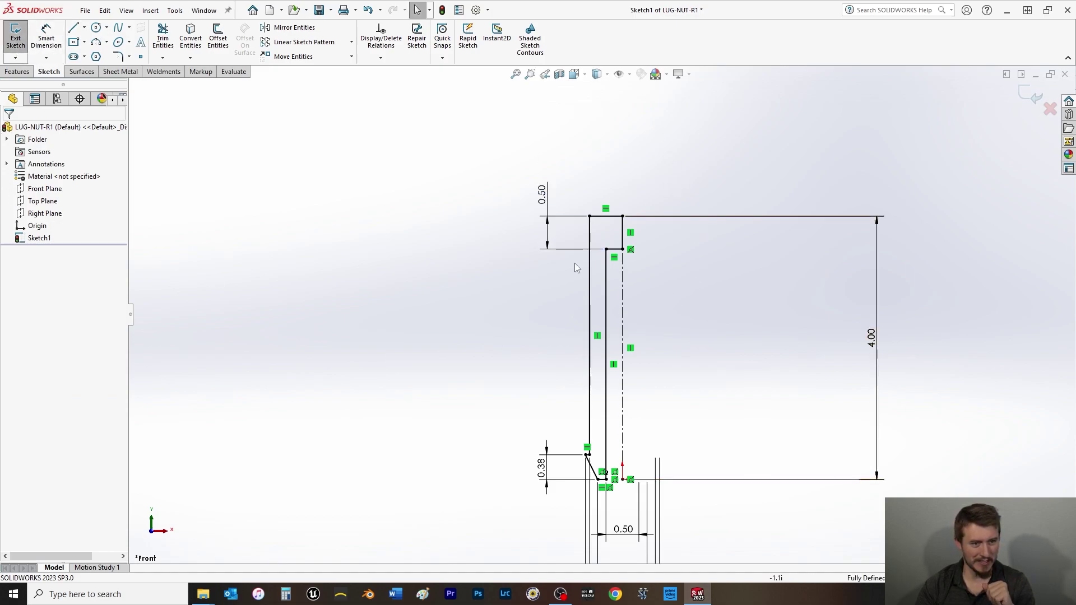
- Revolve Sketch1 360° Blind about centerline Line1 to create Revolve1
{"action": "left_click", "coordinate": [17, 73]}
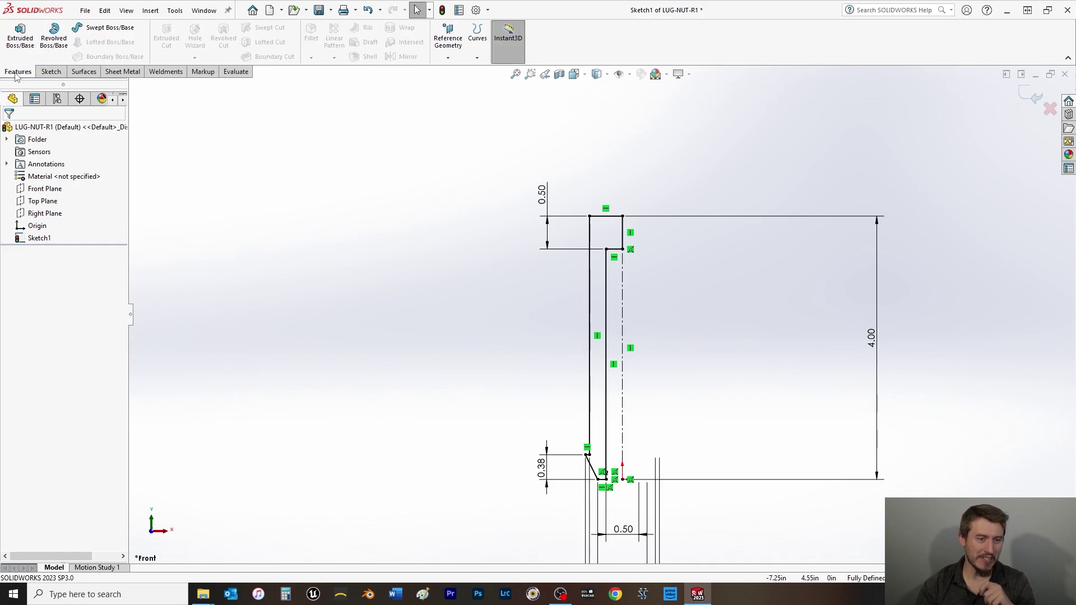
{"action": "left_click", "coordinate": [53, 50]}
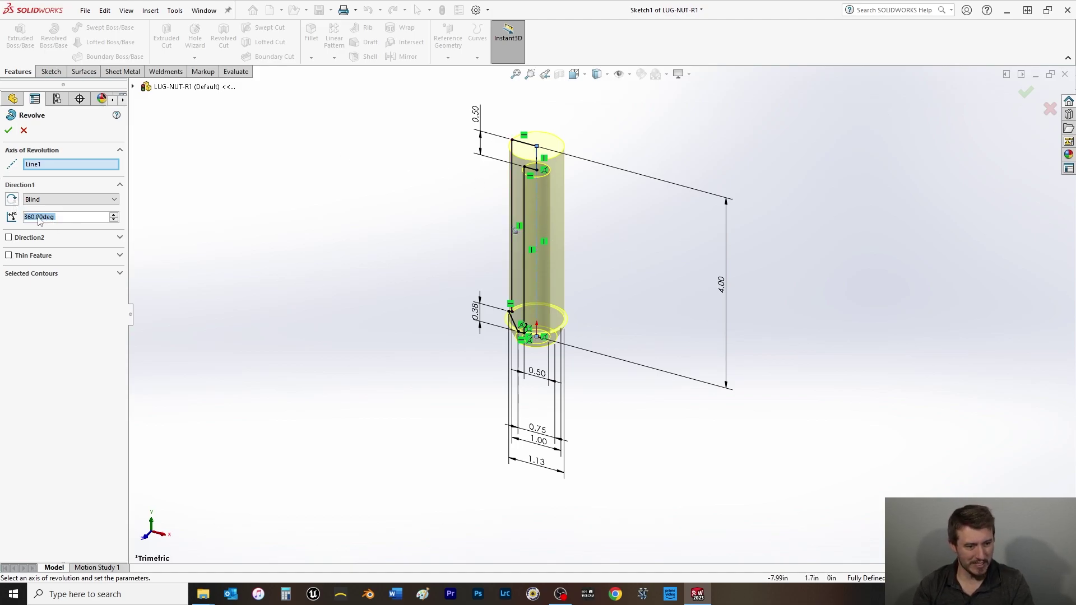
{"action": "left_click", "coordinate": [31, 274]}
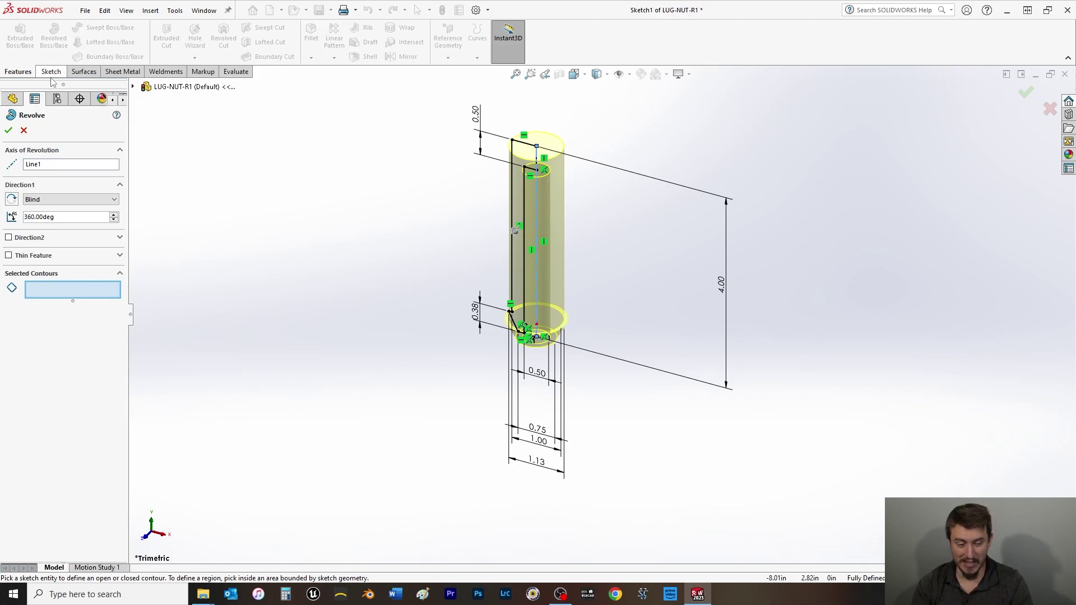
{"action": "left_click", "coordinate": [8, 130]}
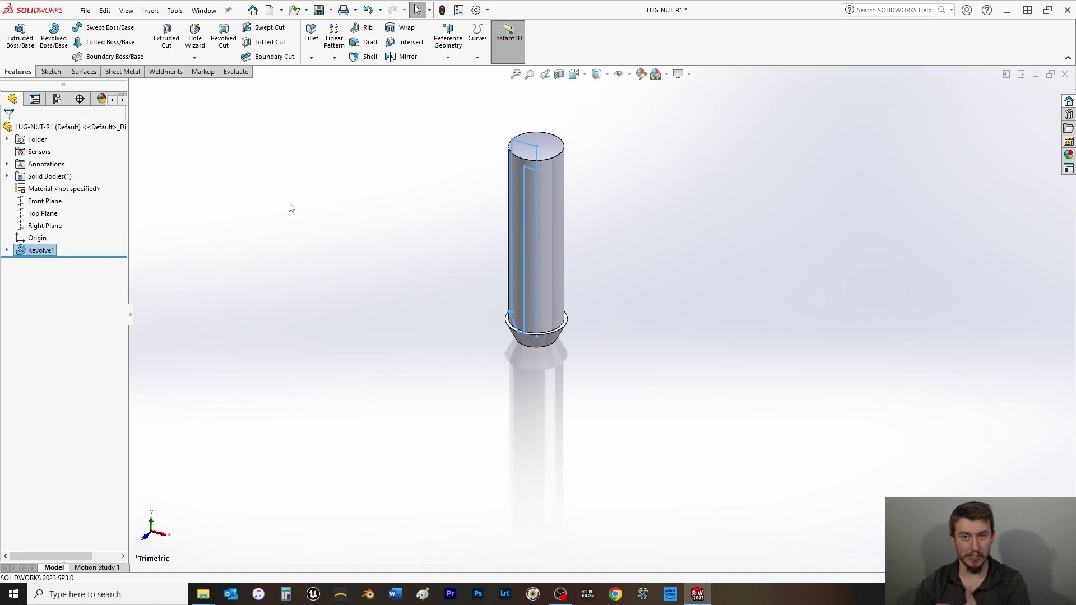
- Orbit the revolved lug nut to inspect it, then save the part
{"action": "scroll", "coordinate": [606, 297], "scroll_direction": "down", "scroll_amount": 3}
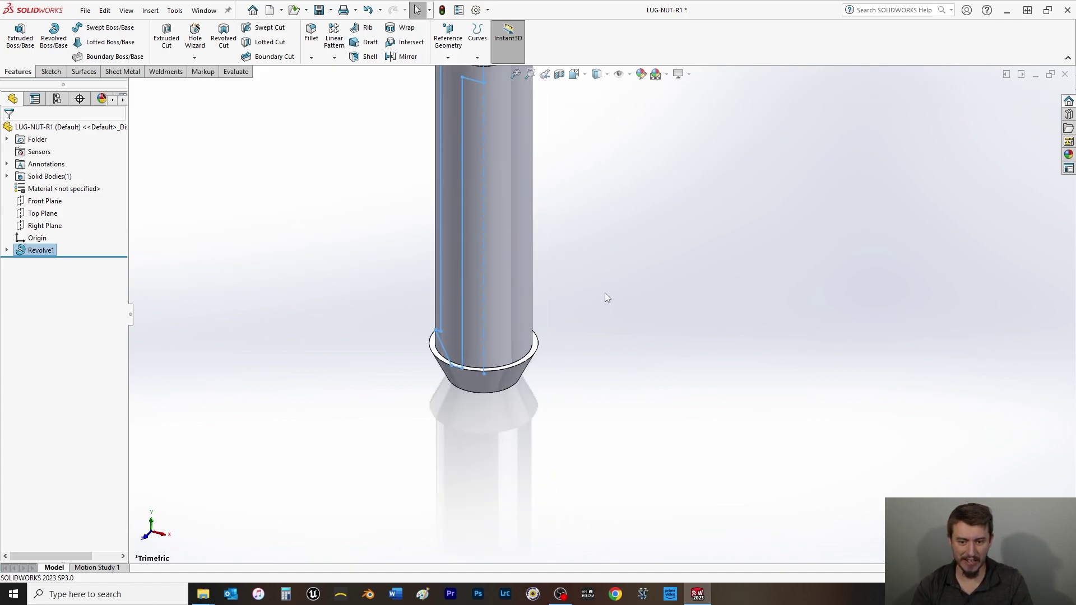
{"action": "middle_click_drag", "start_coordinate": [547, 402], "coordinate": [581, 353]}
{"action": "scroll", "coordinate": [581, 353], "scroll_direction": "up", "scroll_amount": 3}
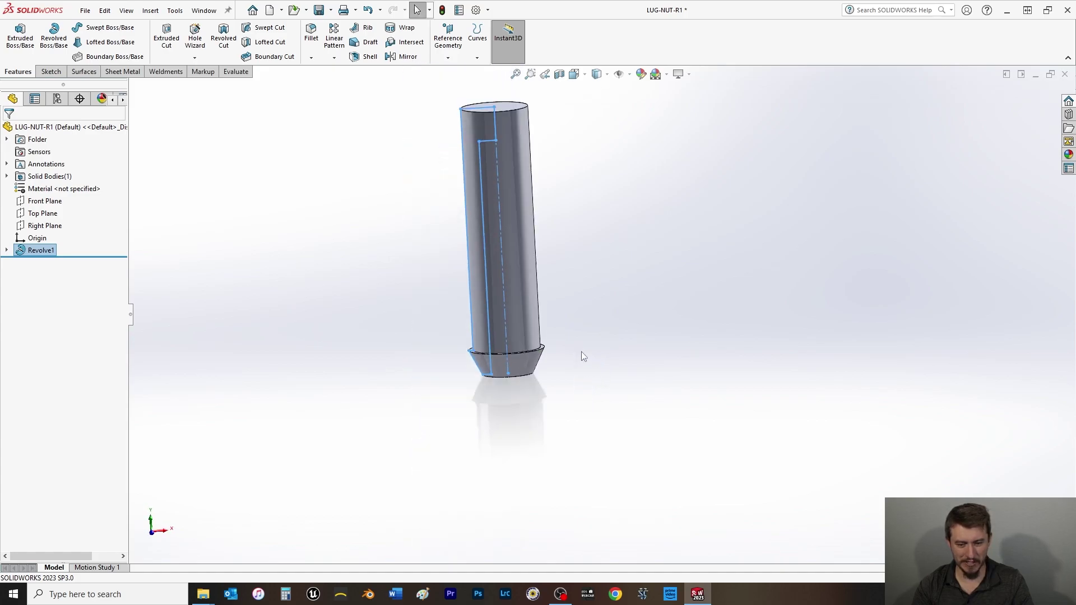
{"action": "left_click", "coordinate": [591, 332]}
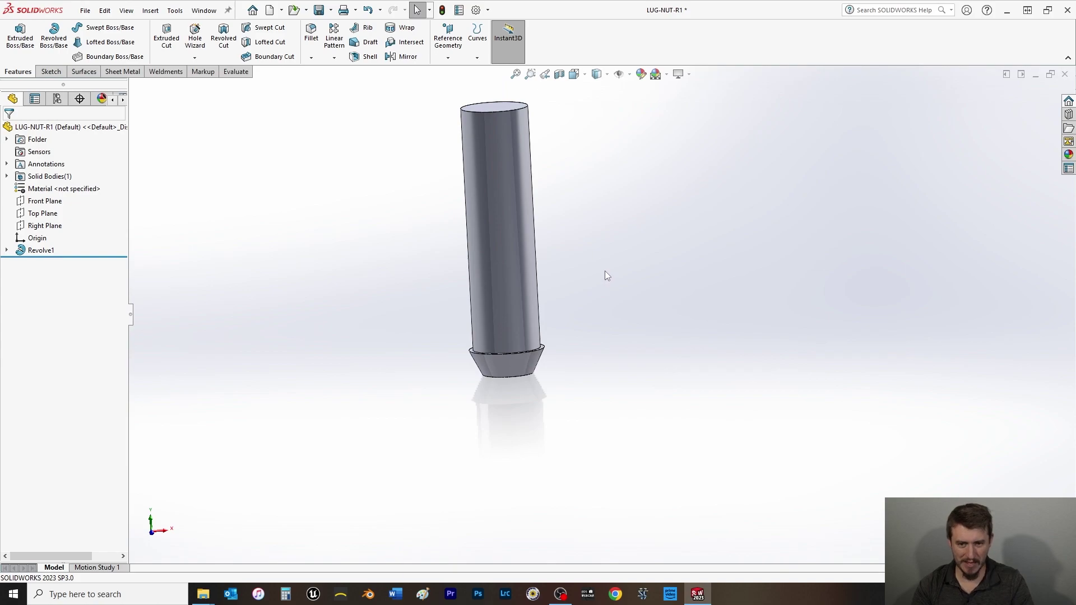
{"action": "key", "text": "ctrl+s"}
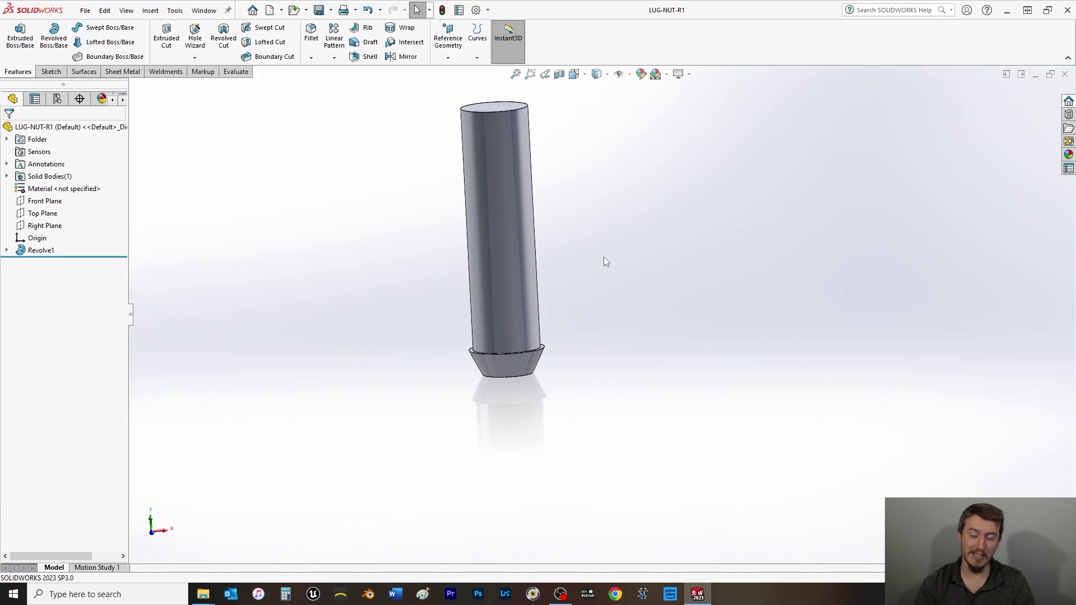
- View isometric, show and hide Sketch1 under Revolve1, then view from the Front
{"action": "key", "text": "space"}
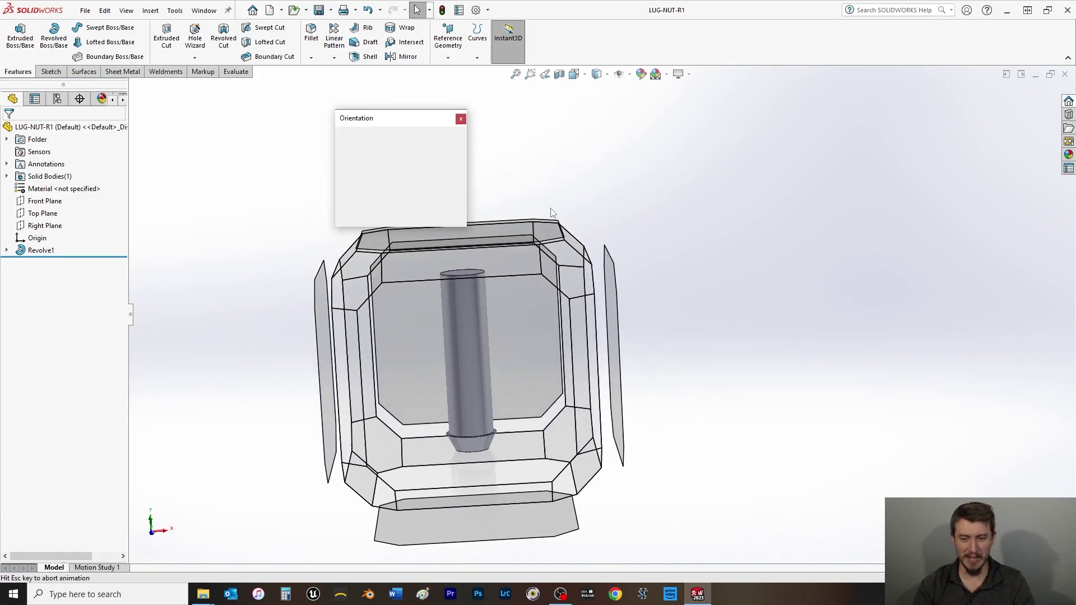
{"action": "left_click", "coordinate": [448, 151]}
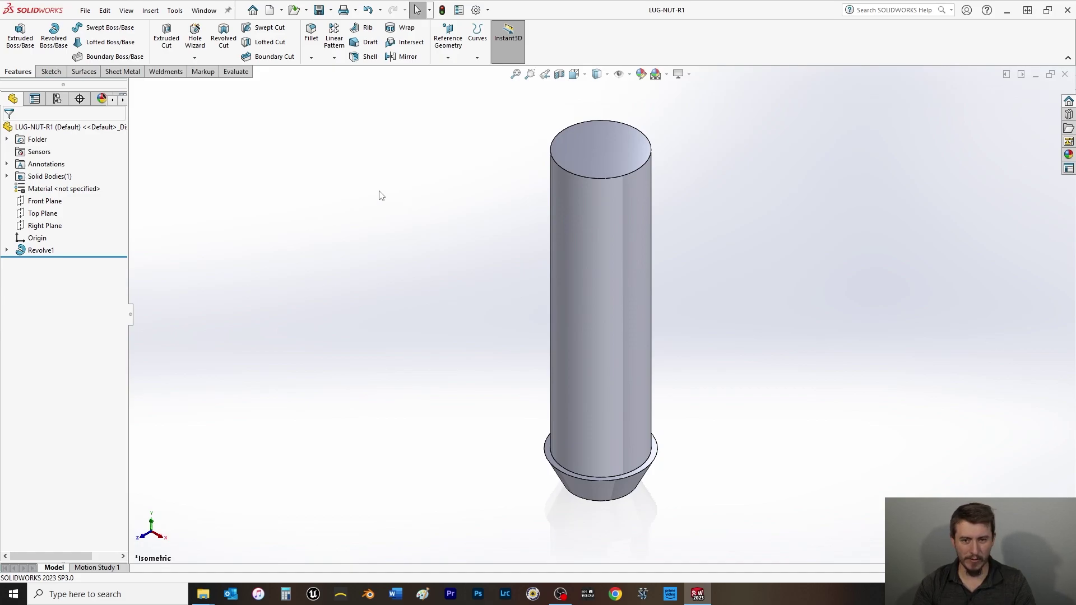
{"action": "left_click", "coordinate": [6, 250]}
{"action": "left_click", "coordinate": [52, 262]}
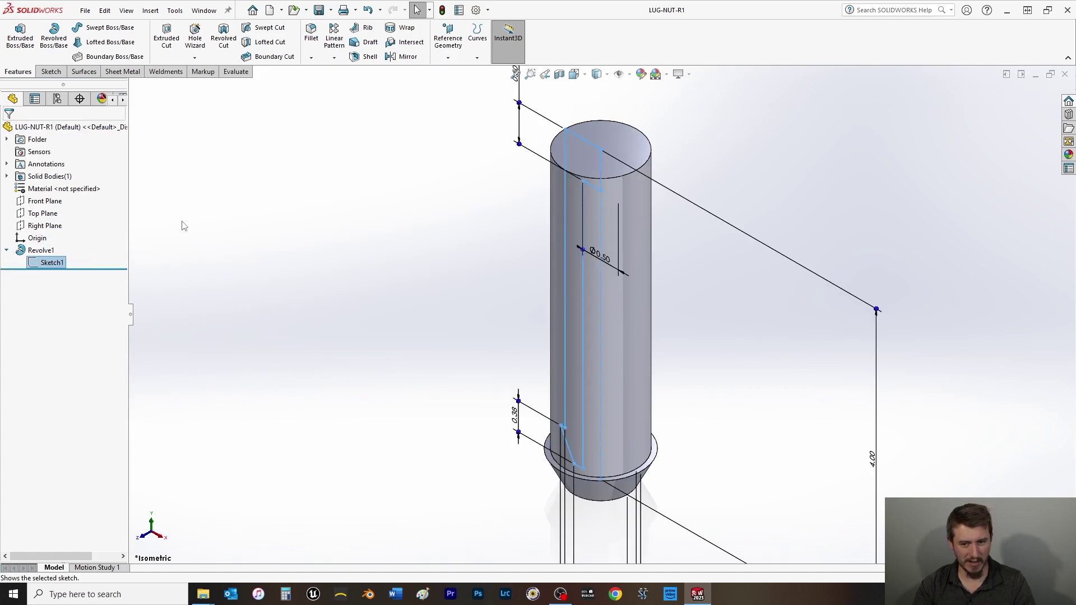
{"action": "left_click", "coordinate": [278, 230]}
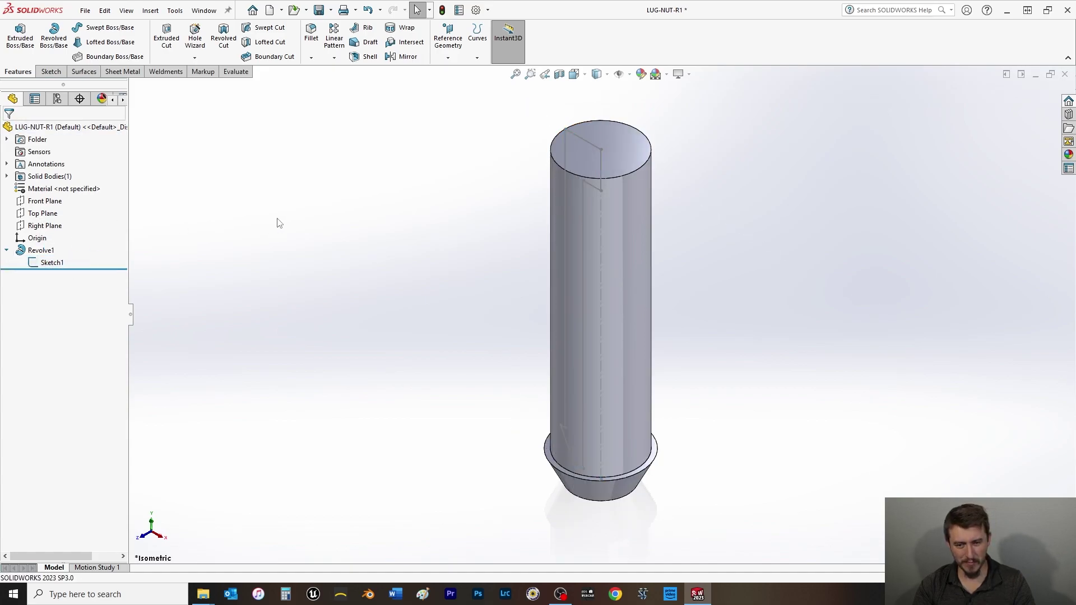
{"action": "key", "text": "space"}
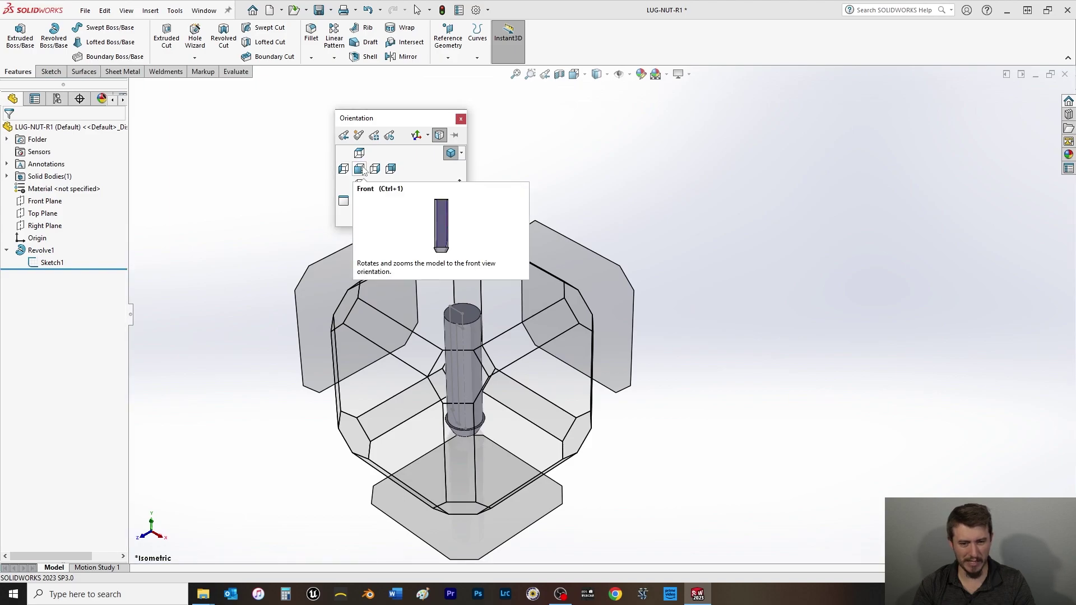
{"action": "left_click", "coordinate": [359, 168]}
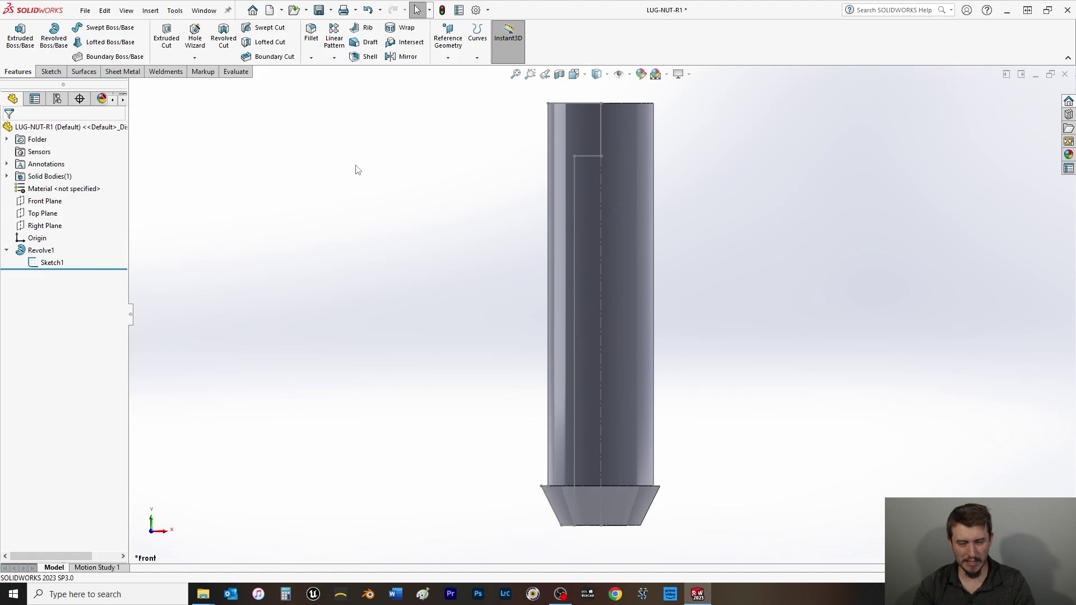
- Measure the 0.559 in distance between Point4 and Point9
{"action": "left_click", "coordinate": [201, 72]}
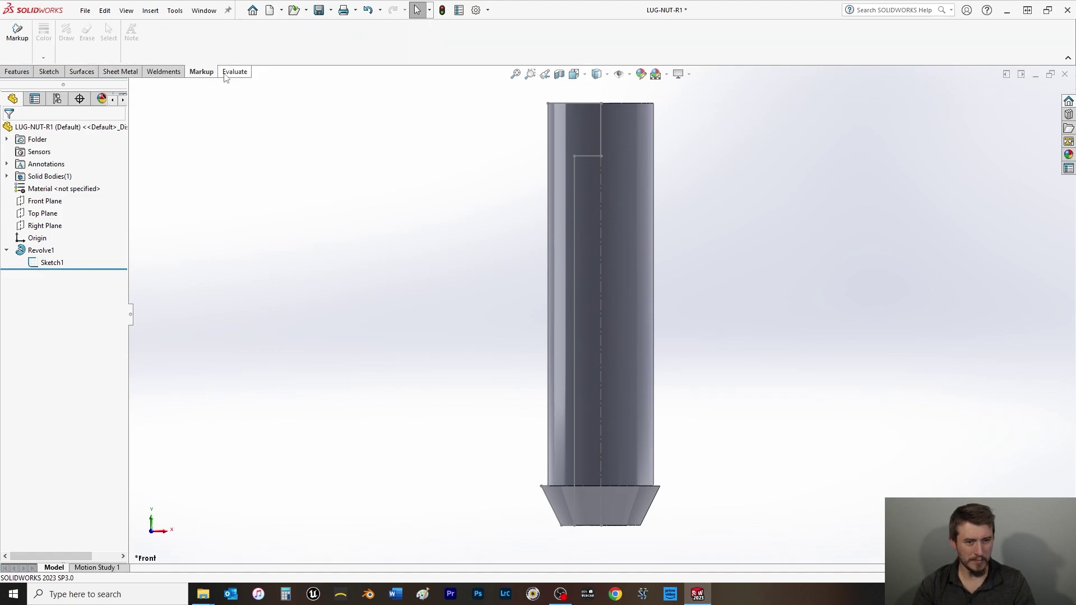
{"action": "left_click", "coordinate": [231, 72]}
{"action": "left_click", "coordinate": [86, 34]}
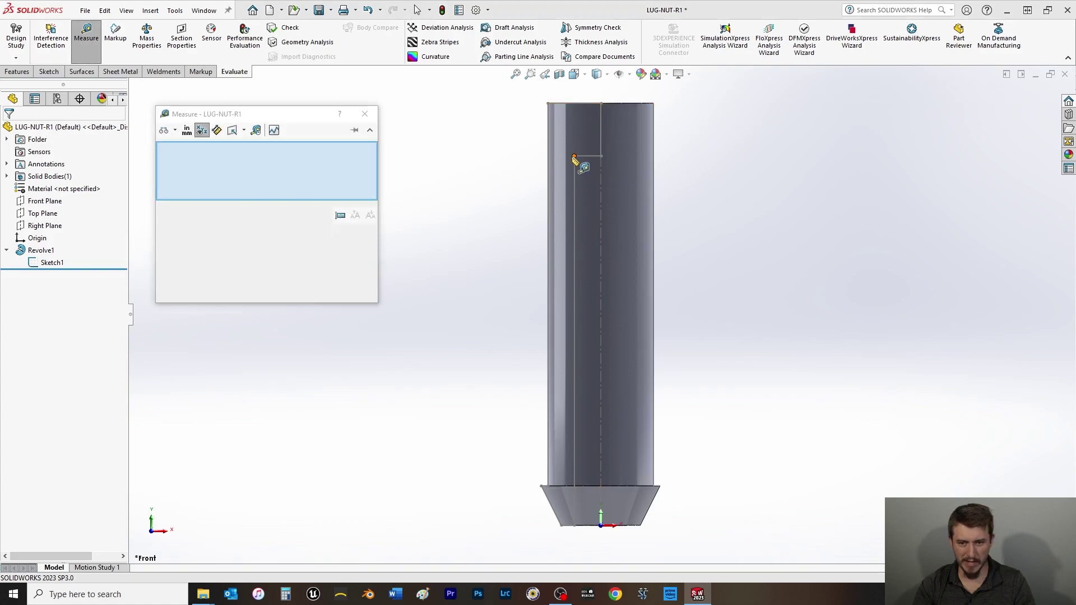
{"action": "left_click", "coordinate": [574, 156]}
{"action": "left_click", "coordinate": [548, 103]}
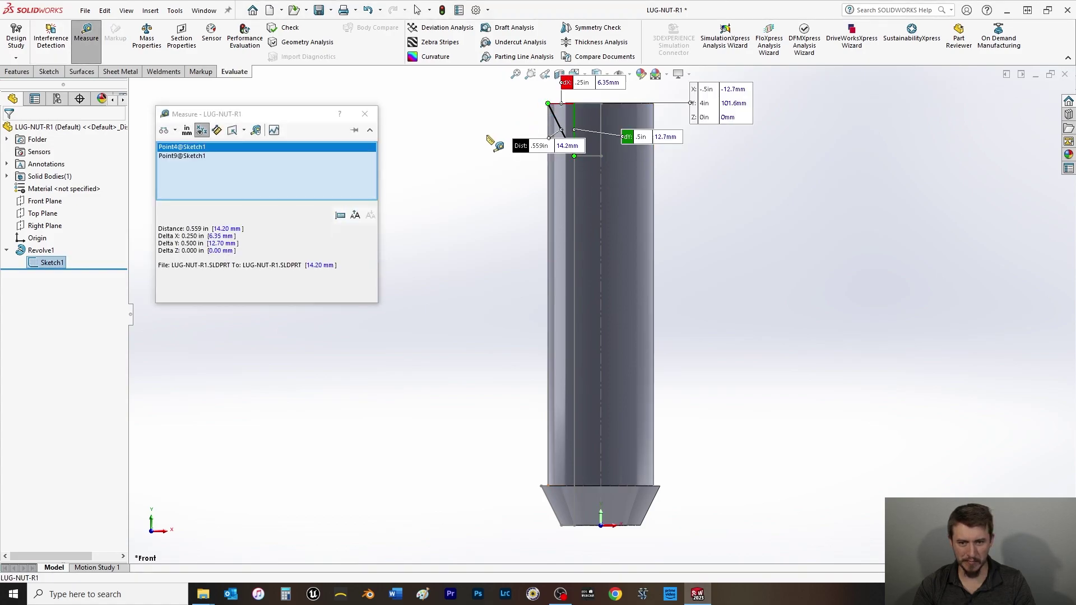
{"action": "left_click", "coordinate": [364, 113]}
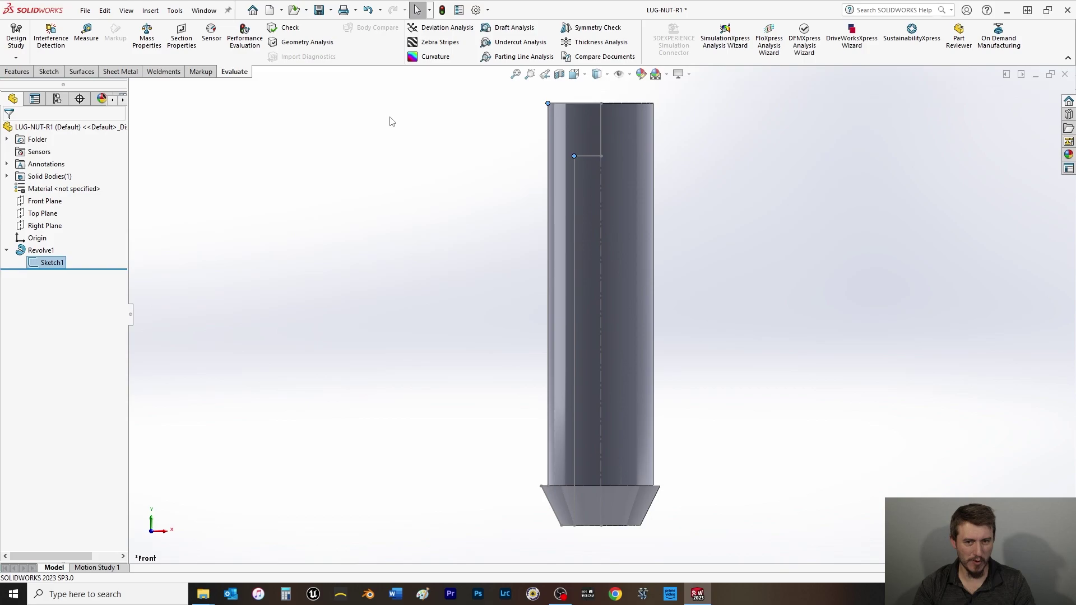
- Switch to the Top view to see the part end-on
{"action": "left_click", "coordinate": [312, 165]}
{"action": "key", "text": "space"}
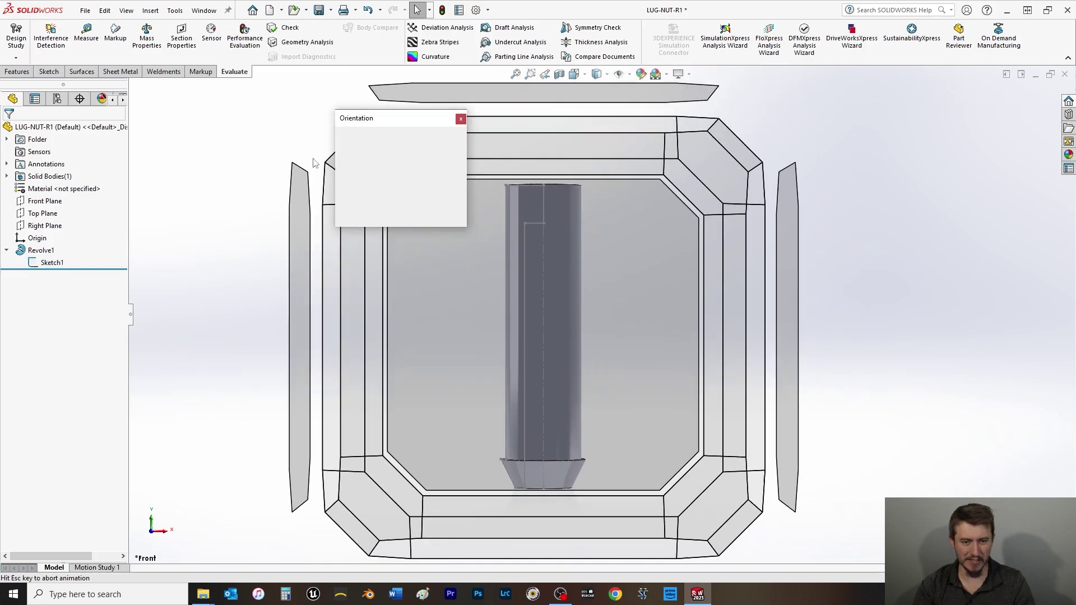
{"action": "left_click", "coordinate": [361, 157]}
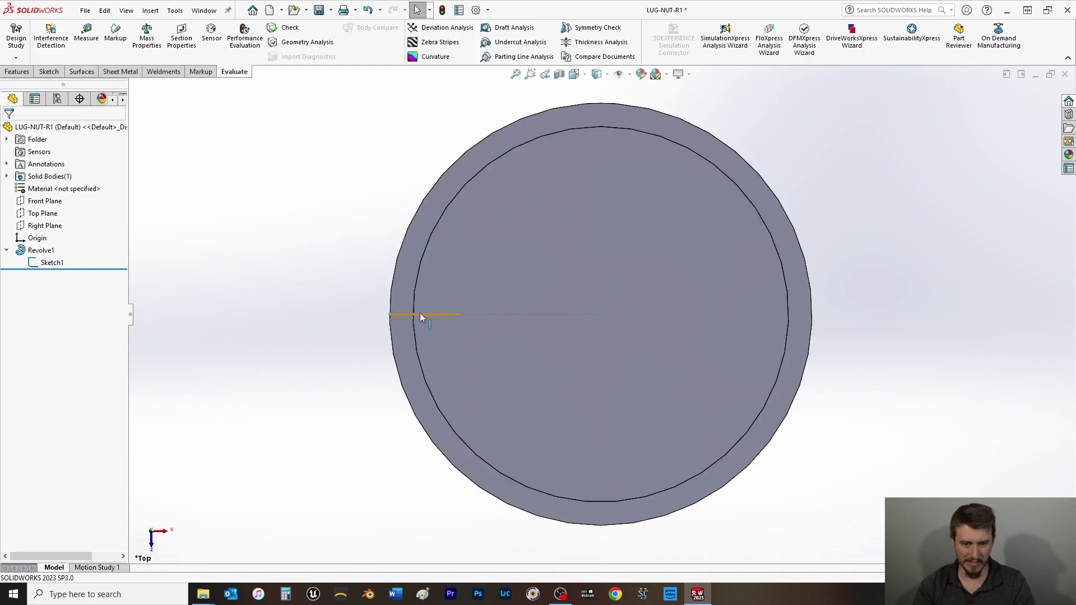
- Sketch a hexagon centred on the origin on the end face, enlarged to the face edge
{"action": "left_click", "coordinate": [49, 72]}
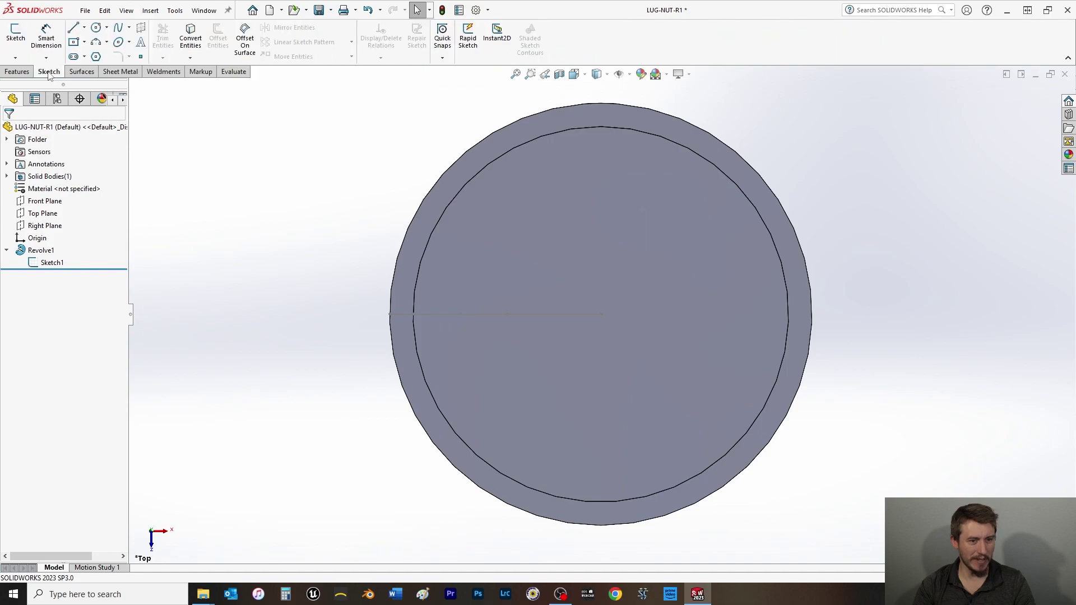
{"action": "left_click", "coordinate": [96, 56]}
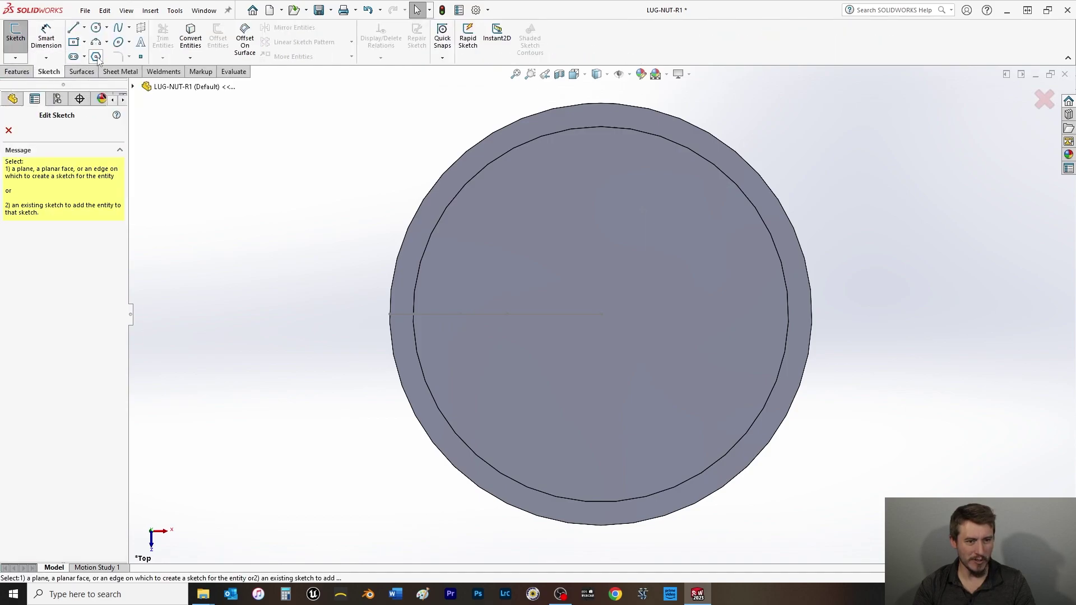
{"action": "left_click", "coordinate": [673, 268]}
{"action": "left_click", "coordinate": [610, 236]}
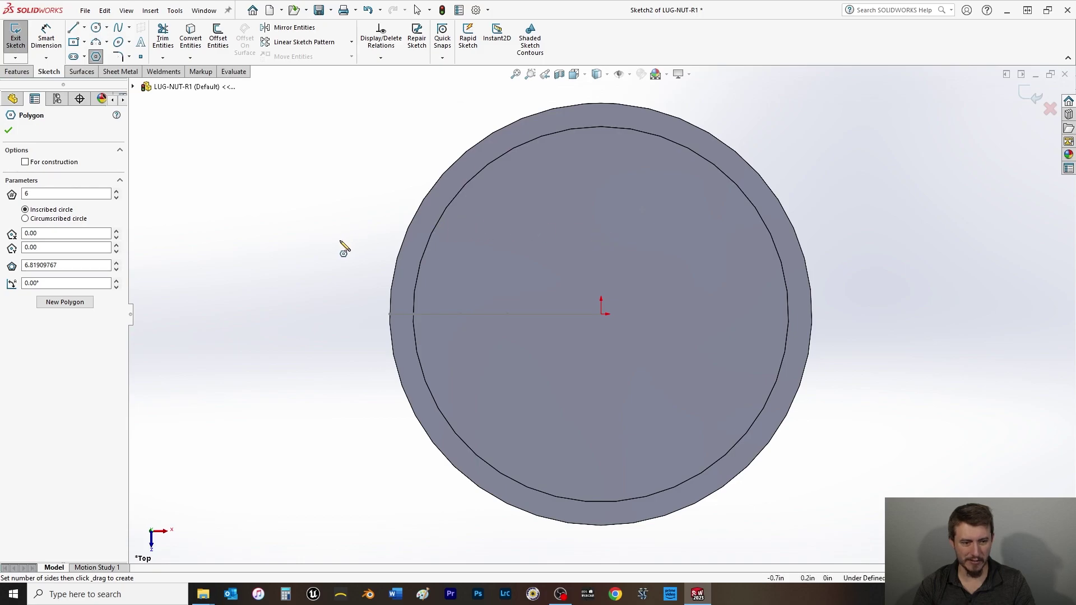
{"action": "middle_click_drag", "start_coordinate": [334, 320], "coordinate": [334, 269]}
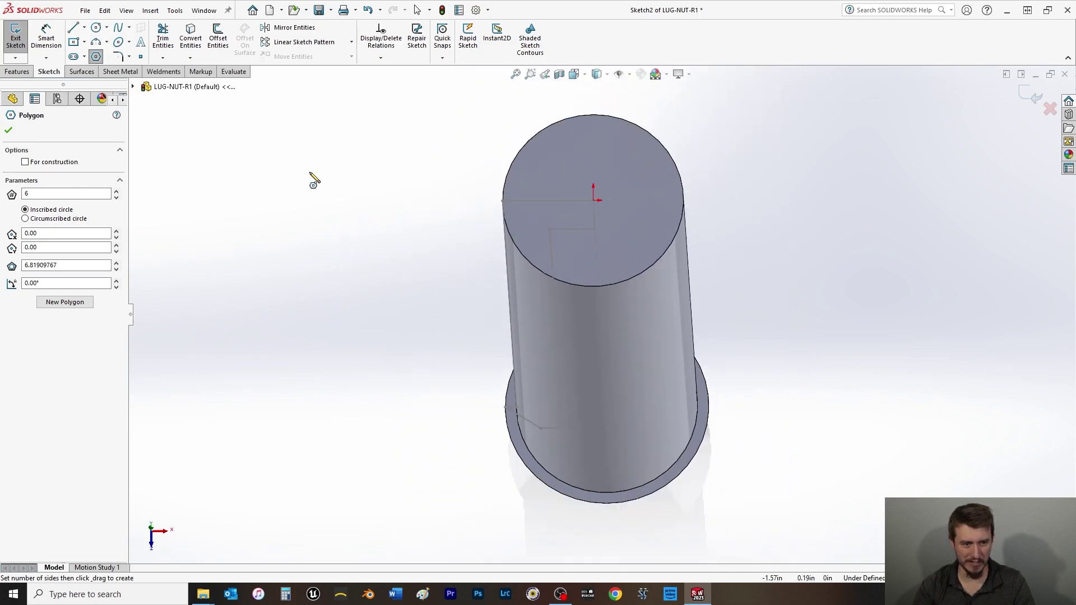
{"action": "left_click", "coordinate": [594, 199]}
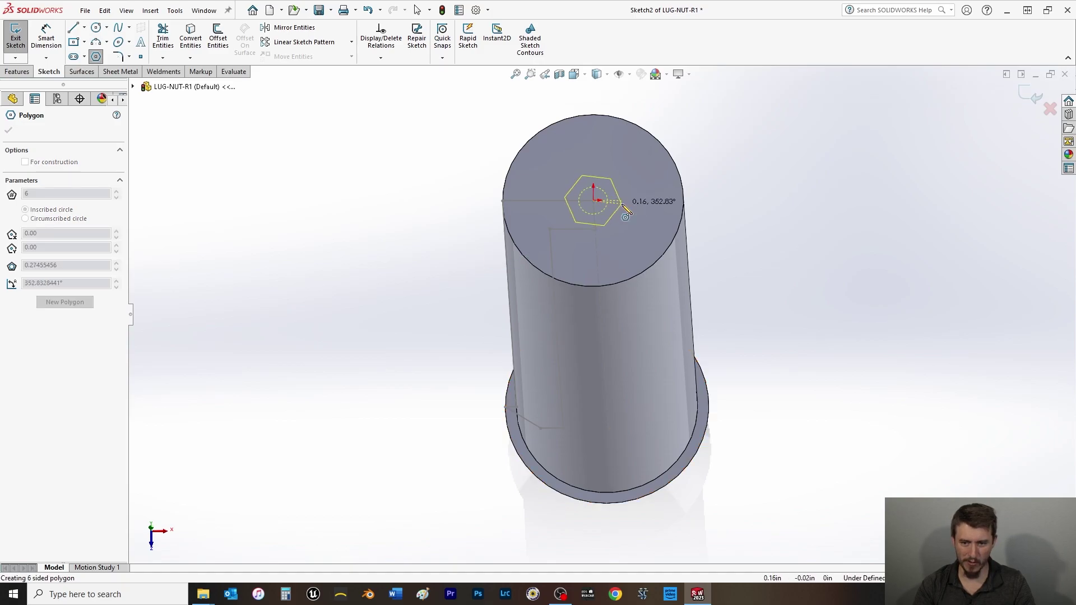
{"action": "left_click", "coordinate": [656, 200]}
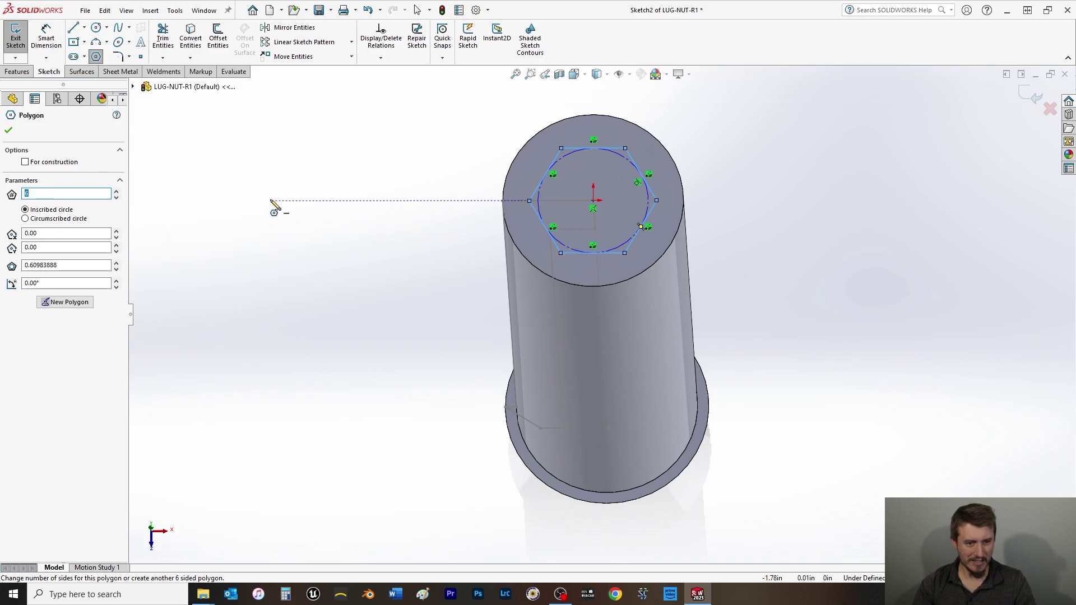
{"action": "key", "text": "Escape"}
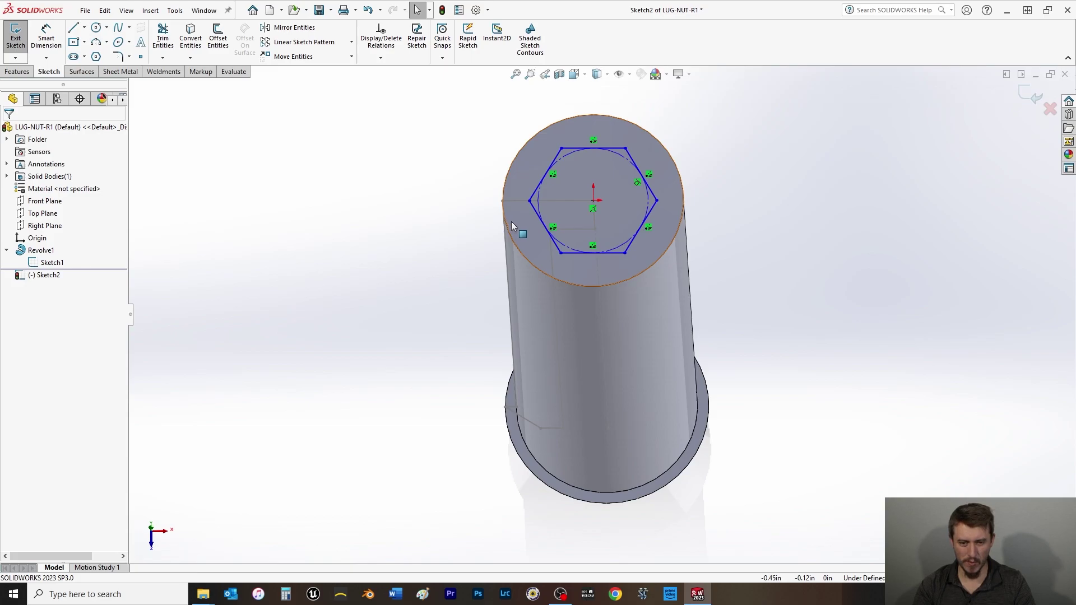
{"action": "left_click_drag", "start_coordinate": [529, 200], "coordinate": [503, 200]}
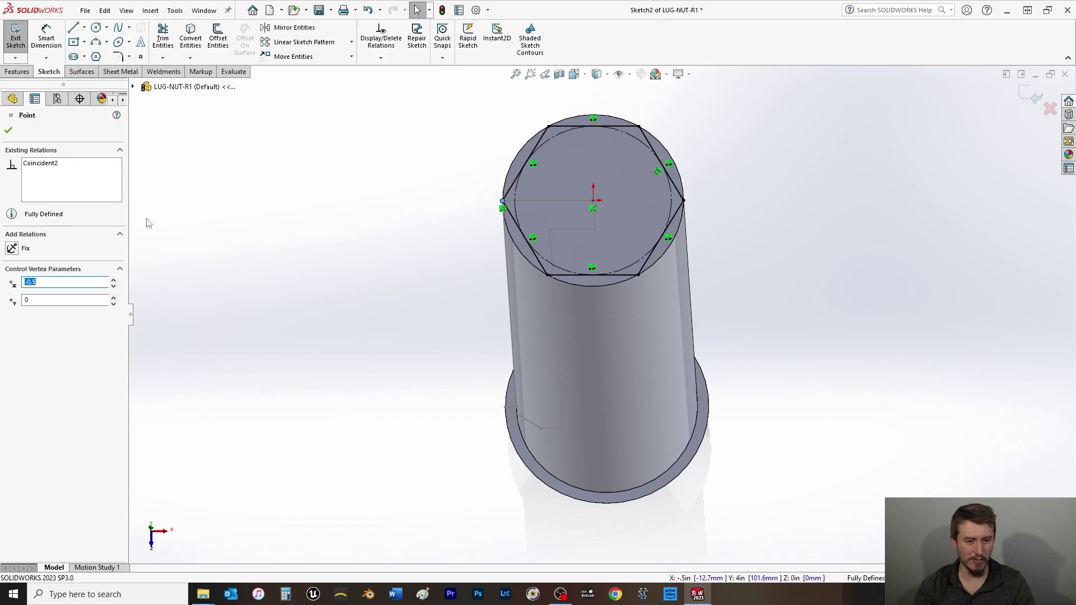
{"action": "left_click", "coordinate": [246, 197]}
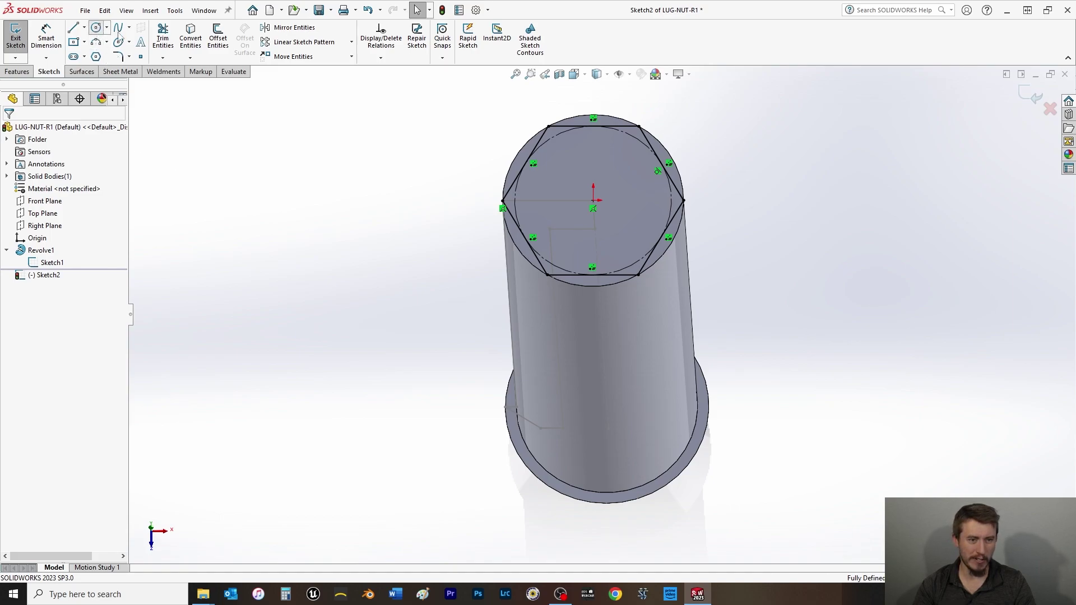
- Add an origin-centred circle through the hexagon corner, then view from the Top
{"action": "left_click", "coordinate": [96, 28]}
{"action": "left_click", "coordinate": [594, 201]}
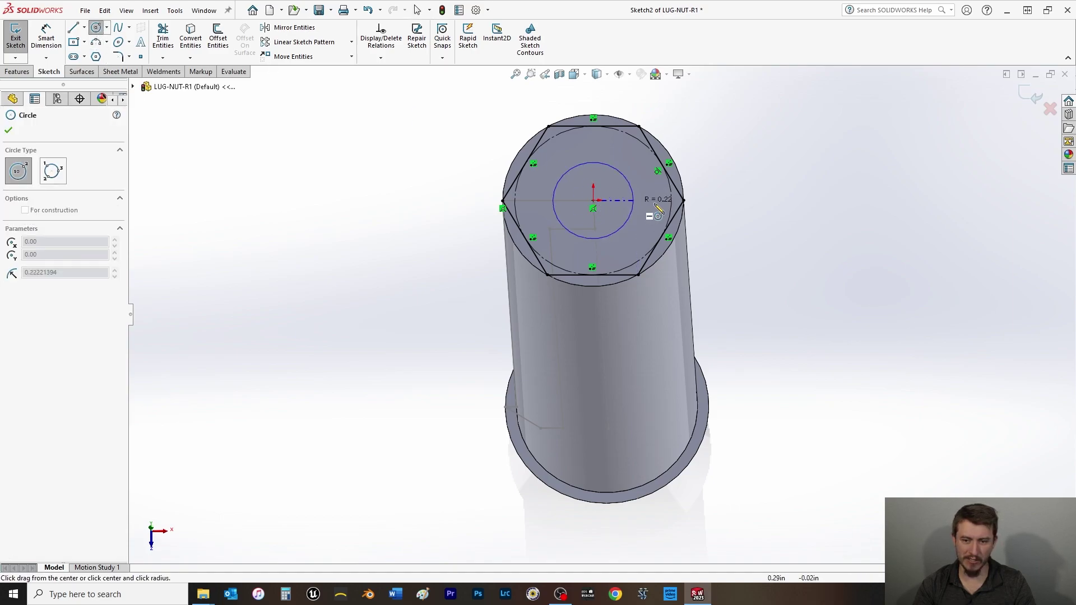
{"action": "left_click", "coordinate": [686, 202]}
{"action": "right_click", "coordinate": [714, 112]}
{"action": "left_click", "coordinate": [727, 115]}
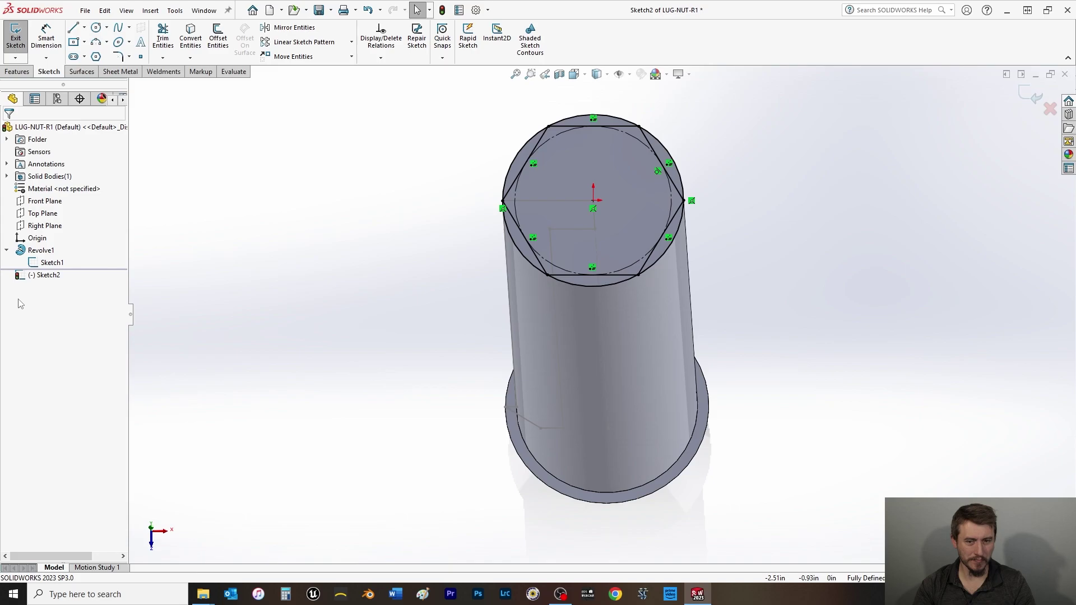
{"action": "key", "text": "space"}
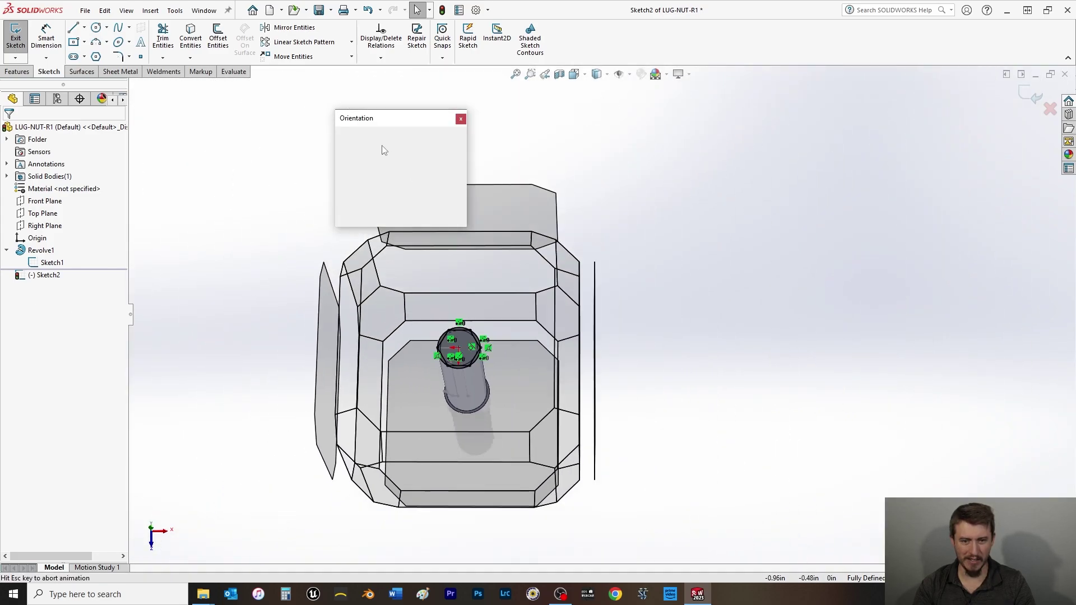
{"action": "left_click", "coordinate": [360, 180]}
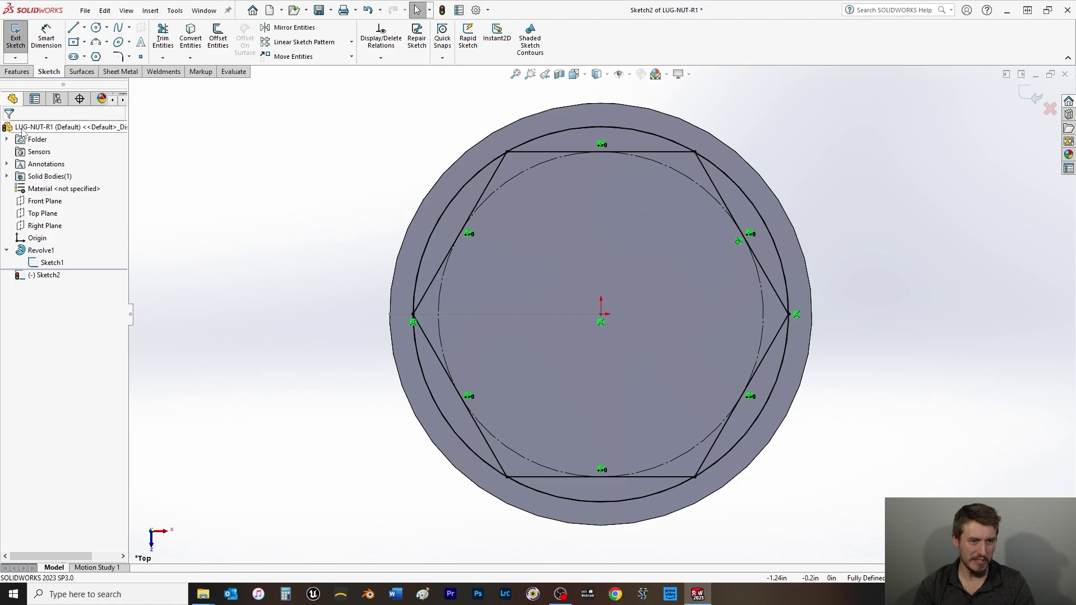
- Start an extruded cut from the hexagon sketch with the end condition Offset From Surface
{"action": "left_click", "coordinate": [18, 72]}
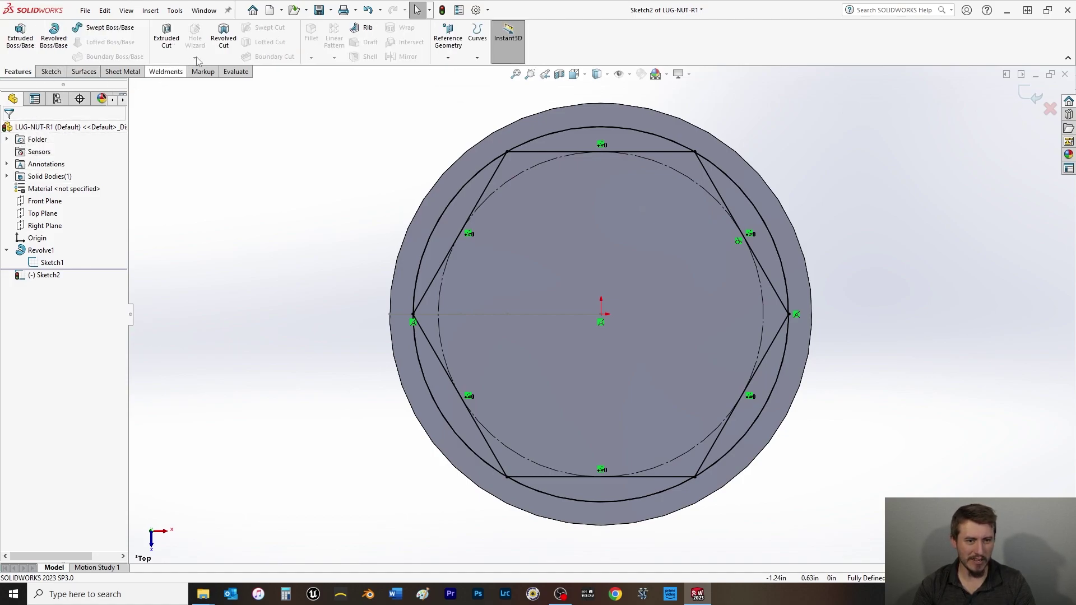
{"action": "left_click", "coordinate": [171, 42]}
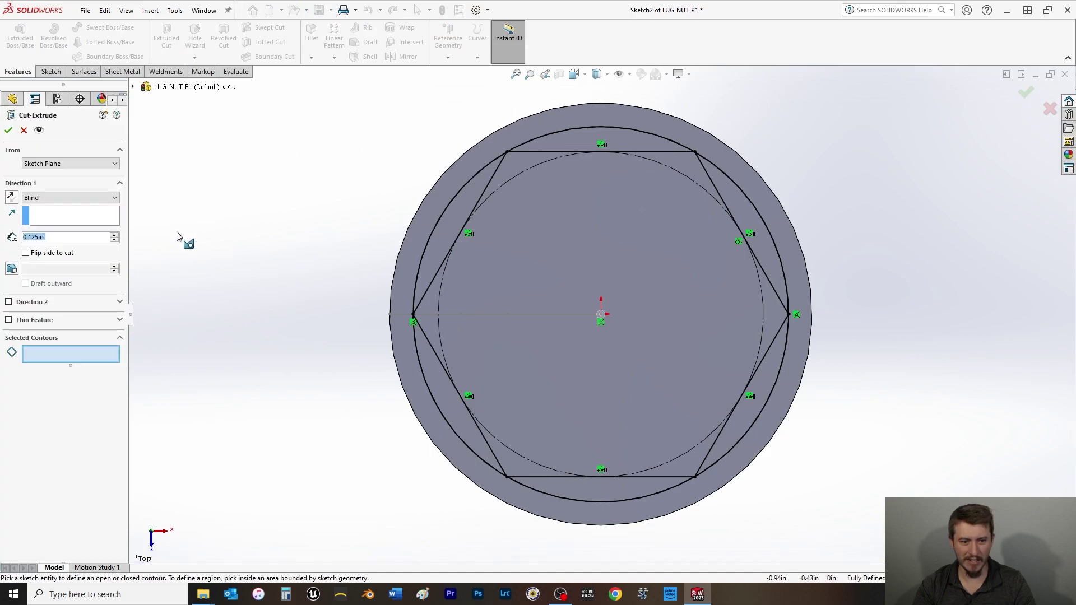
{"action": "left_click", "coordinate": [49, 197]}
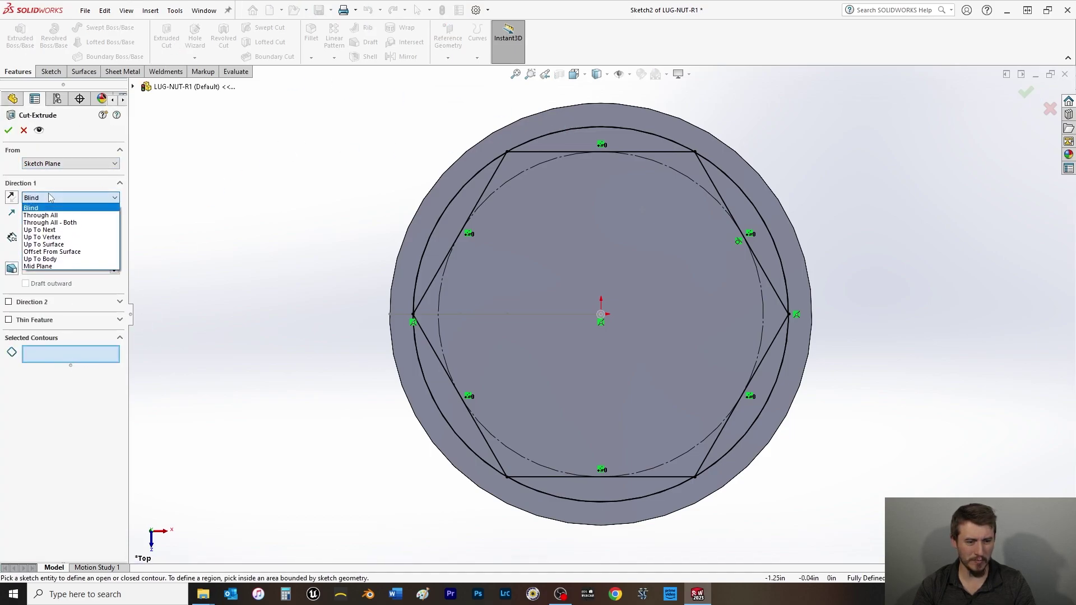
{"action": "left_click", "coordinate": [68, 253]}
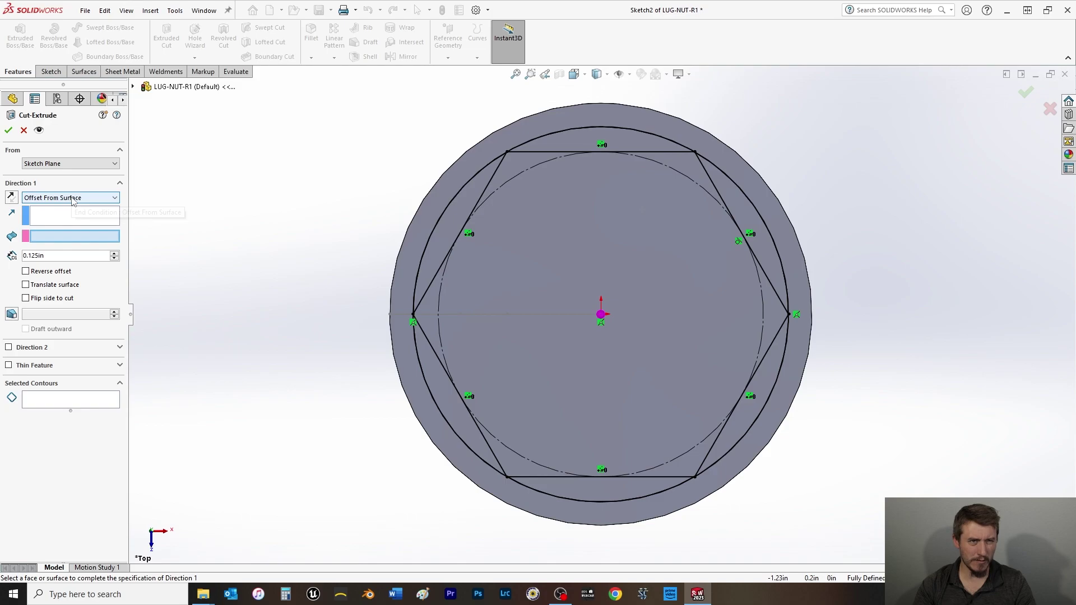
- Set the far end face as the offset surface, replacing the wrongly picked sketched end face
{"action": "middle_click_drag", "start_coordinate": [491, 252], "coordinate": [506, 306]}
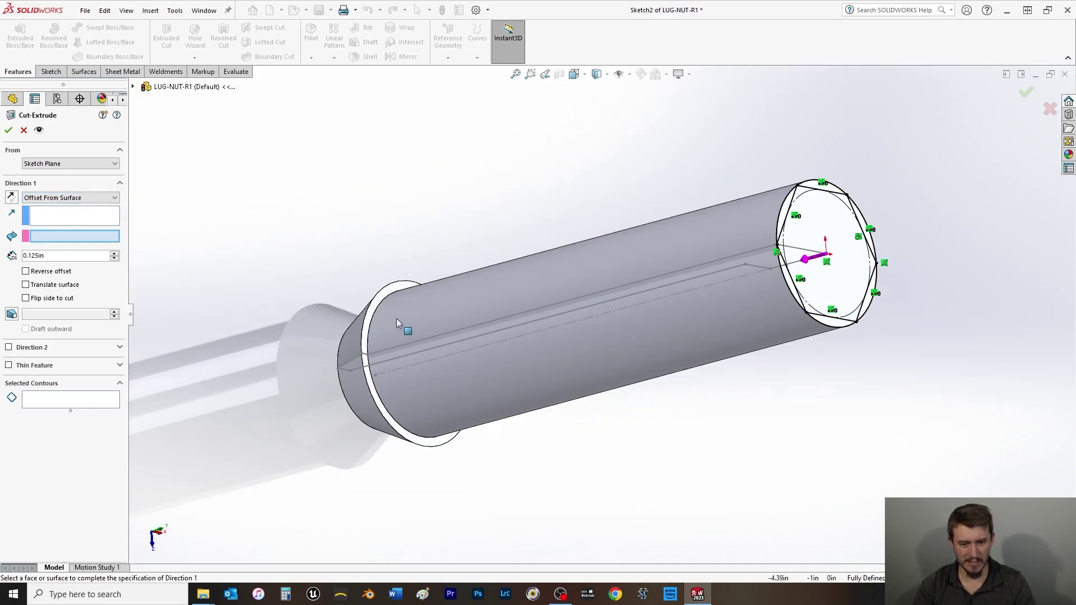
{"action": "left_click", "coordinate": [79, 217]}
{"action": "middle_click_drag", "start_coordinate": [560, 308], "coordinate": [799, 282]}
{"action": "scroll", "coordinate": [517, 225], "scroll_direction": "down", "scroll_amount": 4}
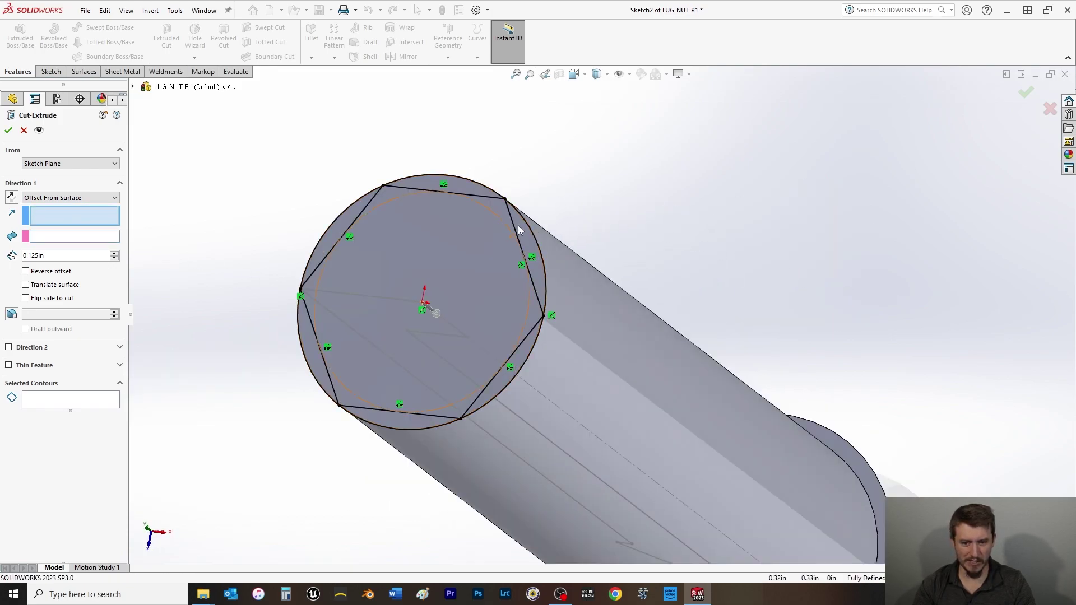
{"action": "left_click", "coordinate": [527, 238]}
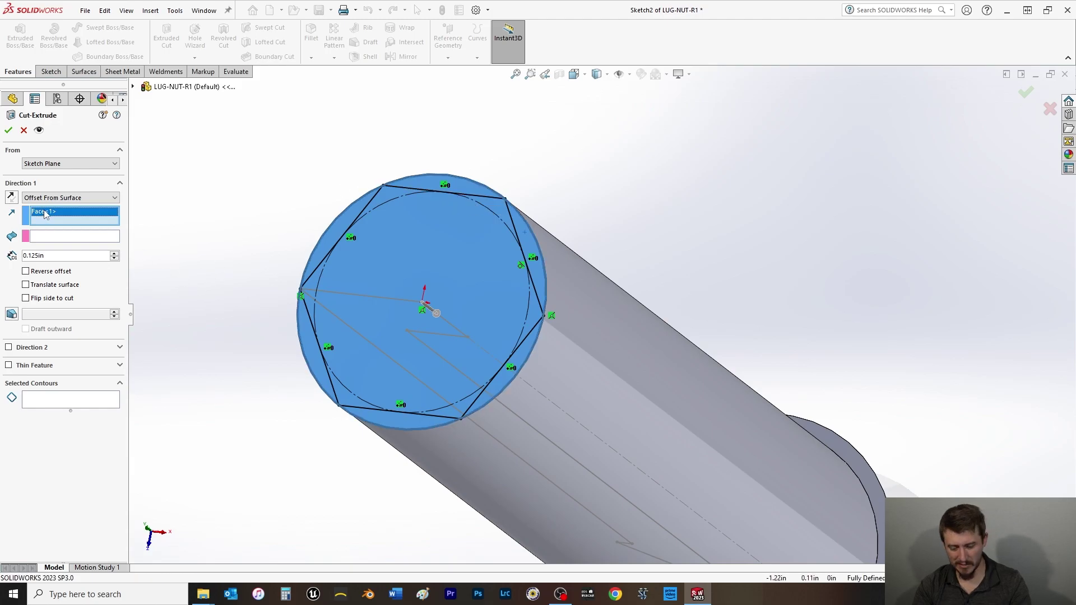
{"action": "key", "text": "Delete"}
{"action": "left_click", "coordinate": [52, 239]}
{"action": "middle_click_drag", "start_coordinate": [247, 351], "coordinate": [280, 361]}
{"action": "scroll", "coordinate": [297, 371], "scroll_direction": "up", "scroll_amount": 3}
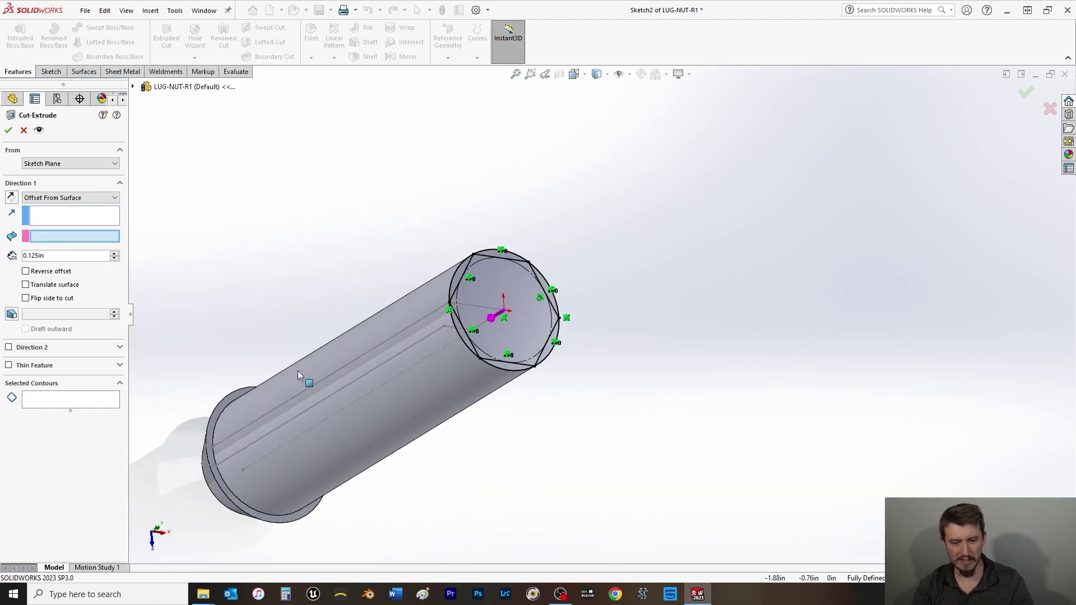
{"action": "scroll", "coordinate": [297, 371], "scroll_direction": "down", "scroll_amount": 5}
{"action": "left_click", "coordinate": [298, 416]}
{"action": "scroll", "coordinate": [298, 416], "scroll_direction": "up", "scroll_amount": 3}
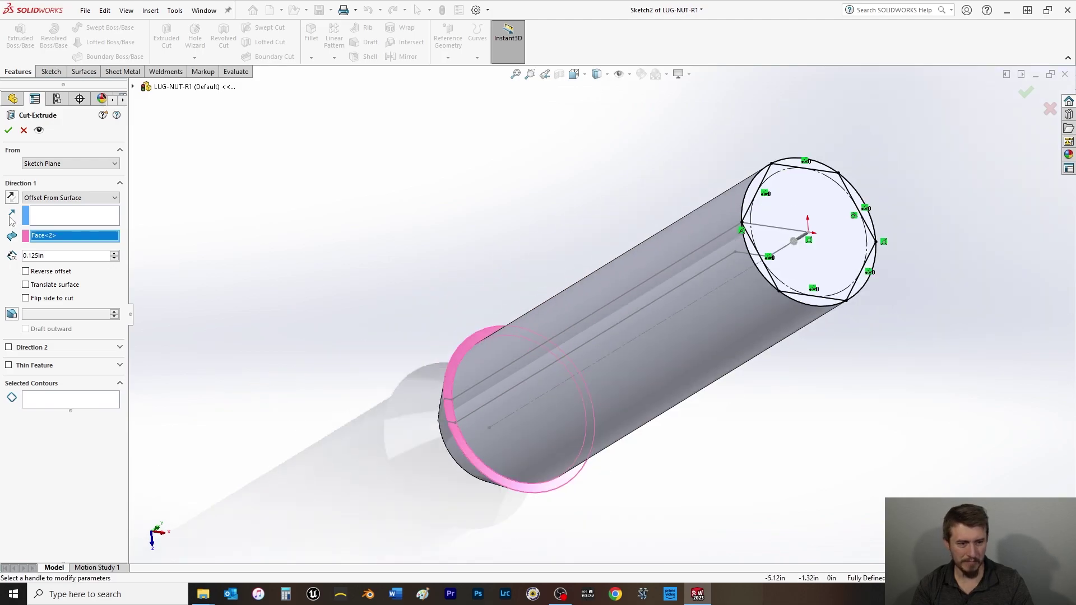
{"action": "left_click", "coordinate": [39, 218]}
- Select the six sliver regions outside the hexagon as cut contours and confirm Cut-Extrude1
{"action": "left_click", "coordinate": [94, 405]}
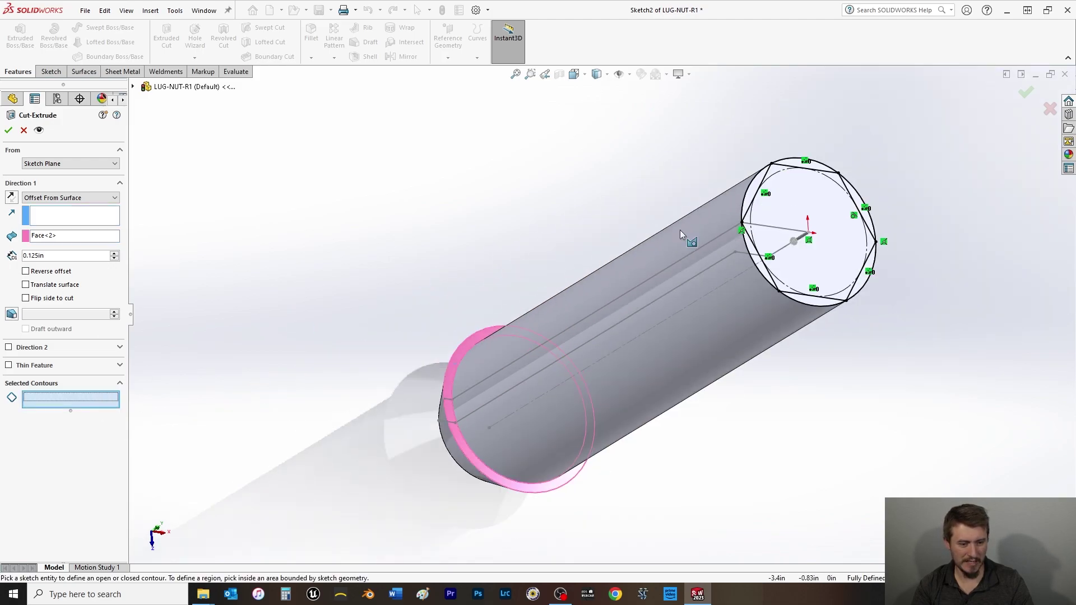
{"action": "scroll", "coordinate": [705, 225], "scroll_direction": "down", "scroll_amount": 3}
{"action": "left_click", "coordinate": [705, 225]}
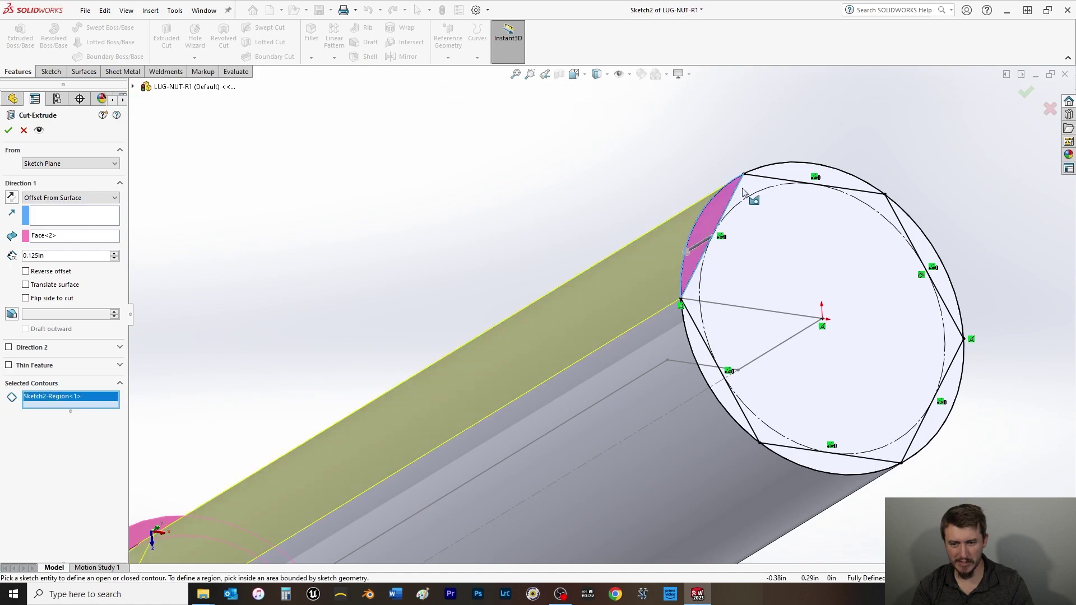
{"action": "left_click", "coordinate": [788, 168]}
{"action": "left_click", "coordinate": [918, 235]}
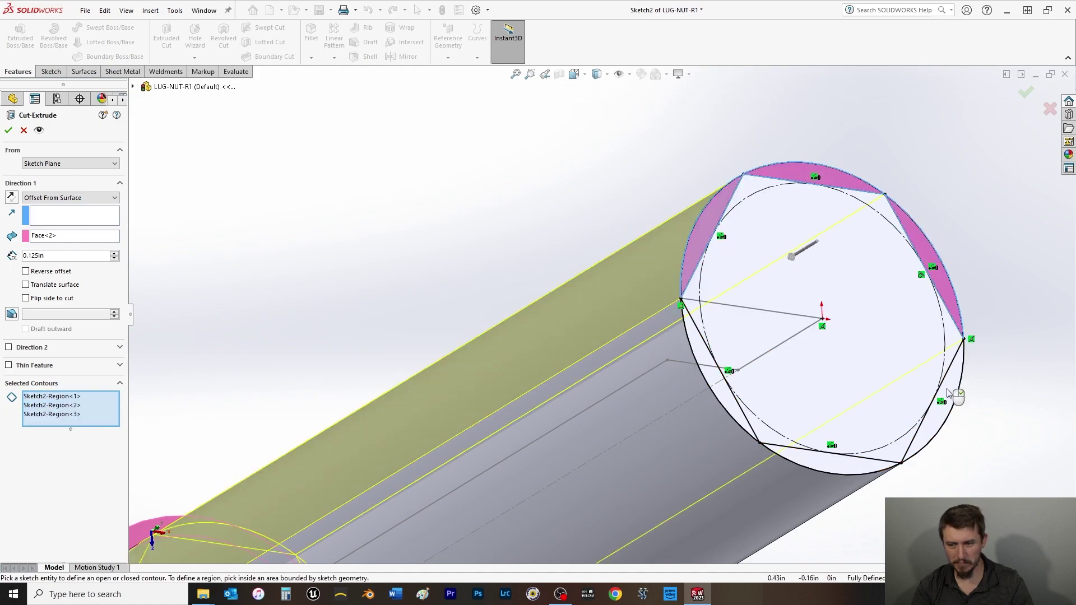
{"action": "left_click", "coordinate": [949, 385]}
{"action": "left_click", "coordinate": [832, 468]}
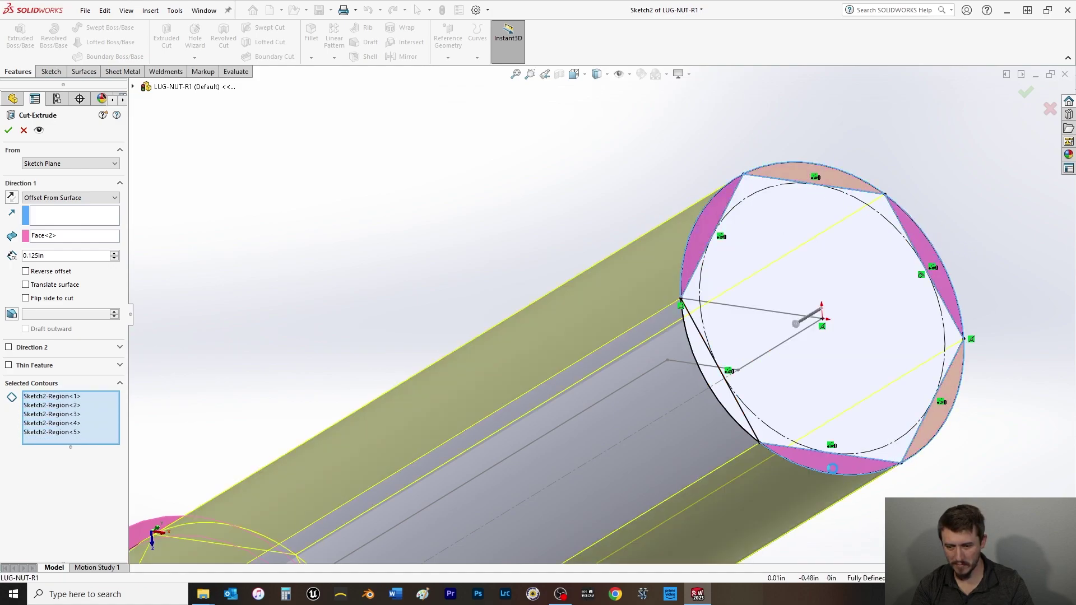
{"action": "left_click", "coordinate": [744, 409]}
{"action": "left_click", "coordinate": [8, 130]}
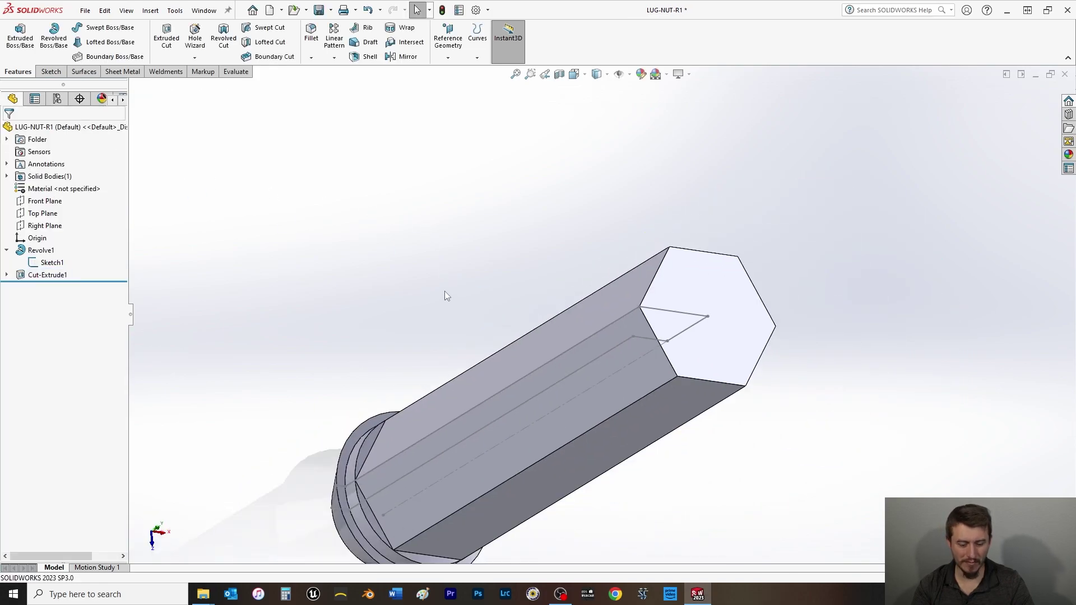
- Edit Cut-Extrude1 so its end condition is Up To Surface at the flange face
{"action": "middle_click_drag", "start_coordinate": [445, 293], "coordinate": [515, 361]}
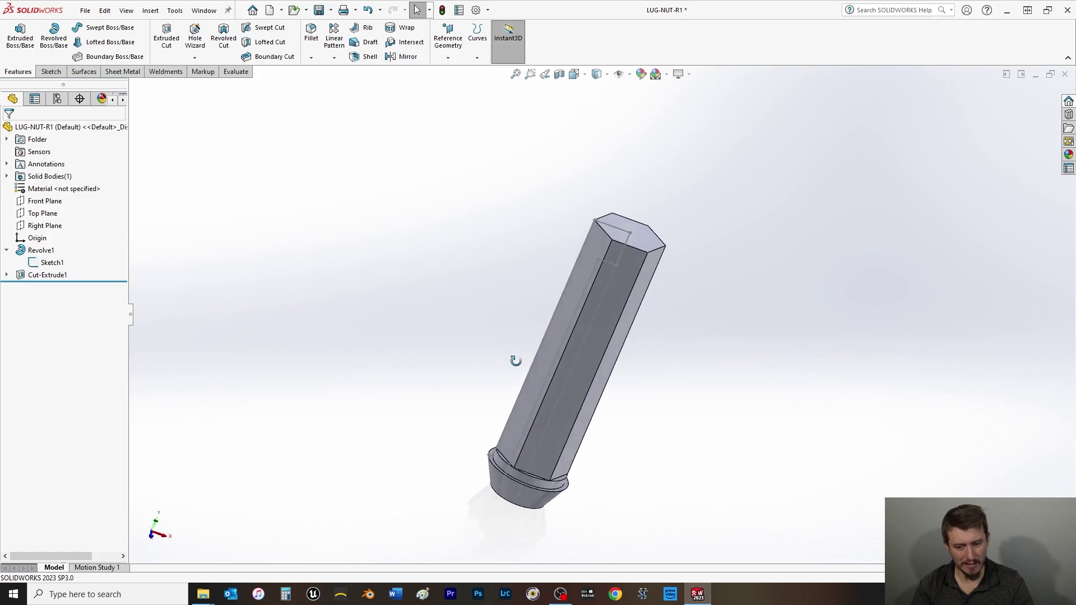
{"action": "scroll", "coordinate": [510, 464], "scroll_direction": "down", "scroll_amount": 3}
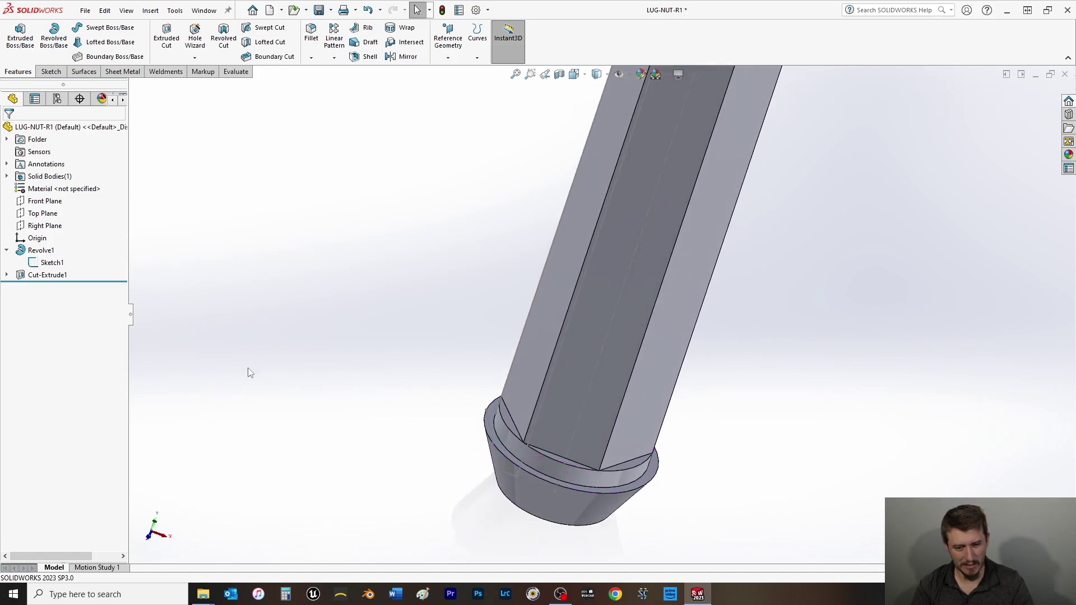
{"action": "left_click", "coordinate": [32, 275]}
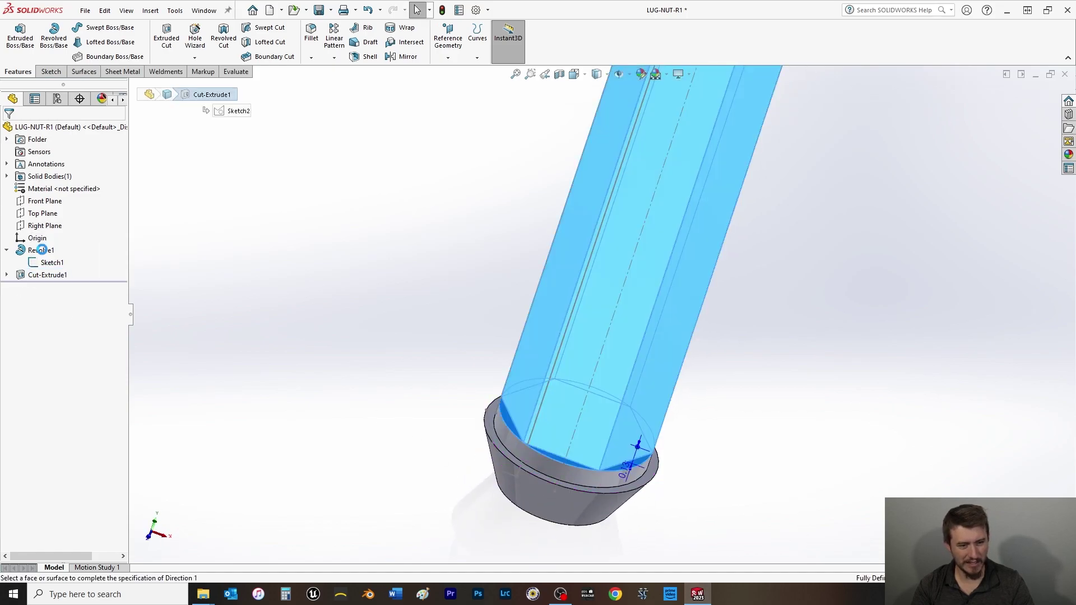
{"action": "left_click", "coordinate": [43, 254]}
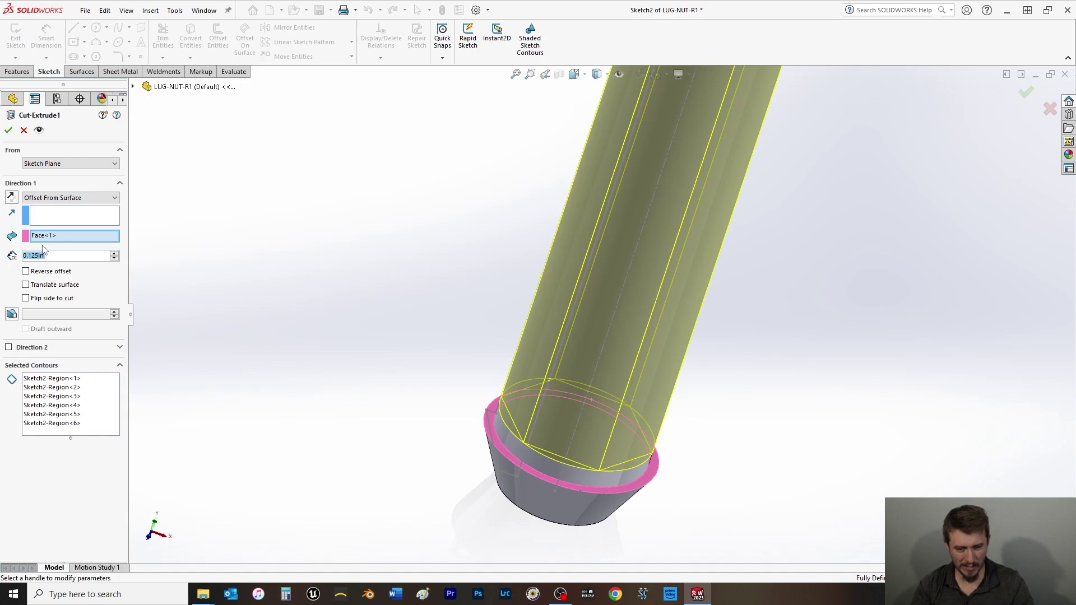
{"action": "left_click", "coordinate": [38, 201]}
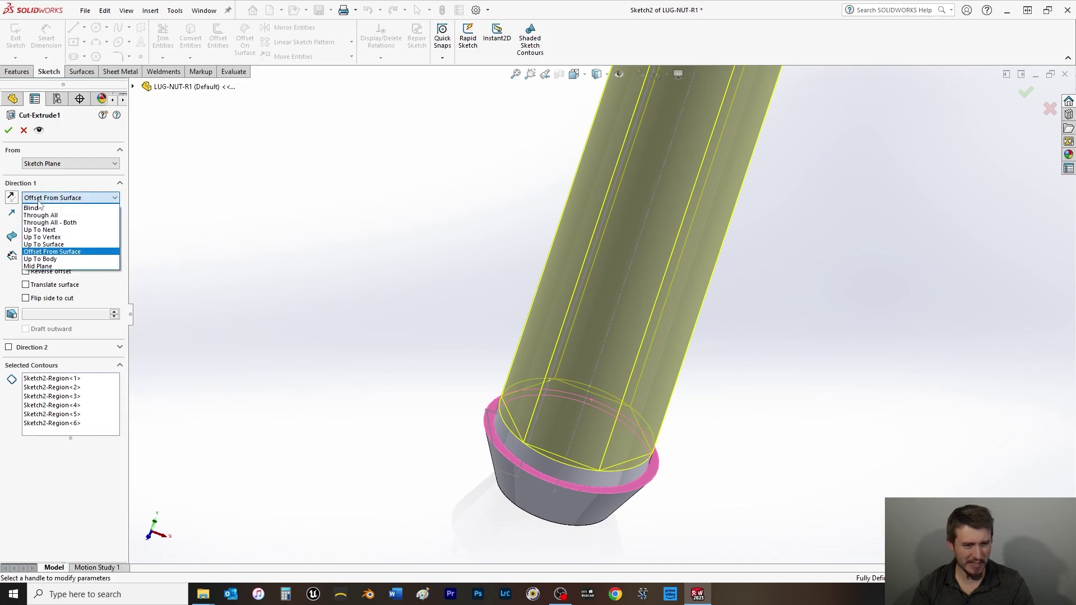
{"action": "left_click", "coordinate": [43, 244]}
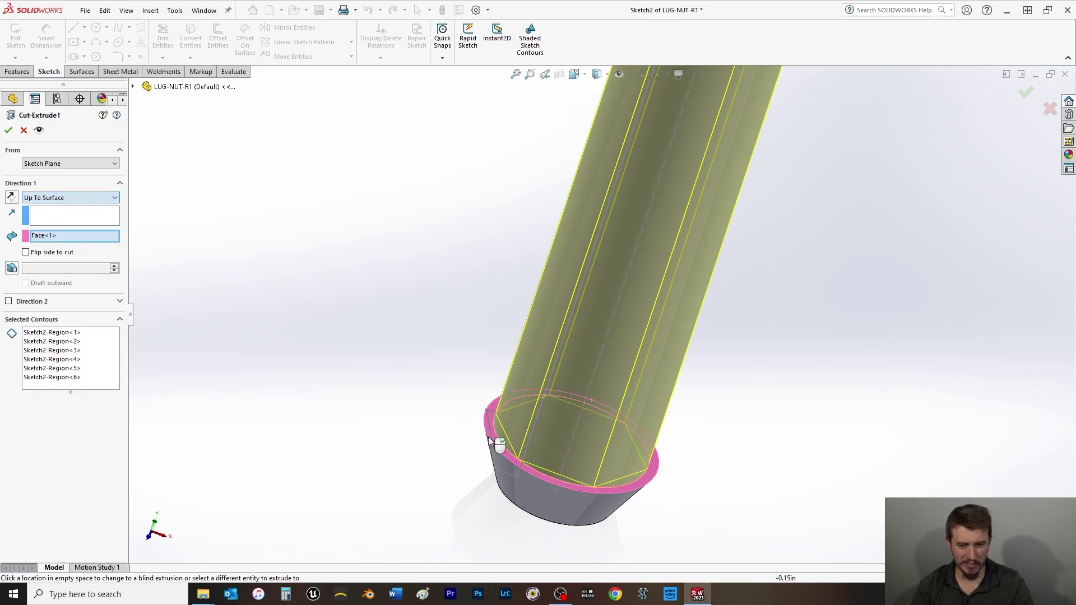
{"action": "left_click", "coordinate": [8, 130]}
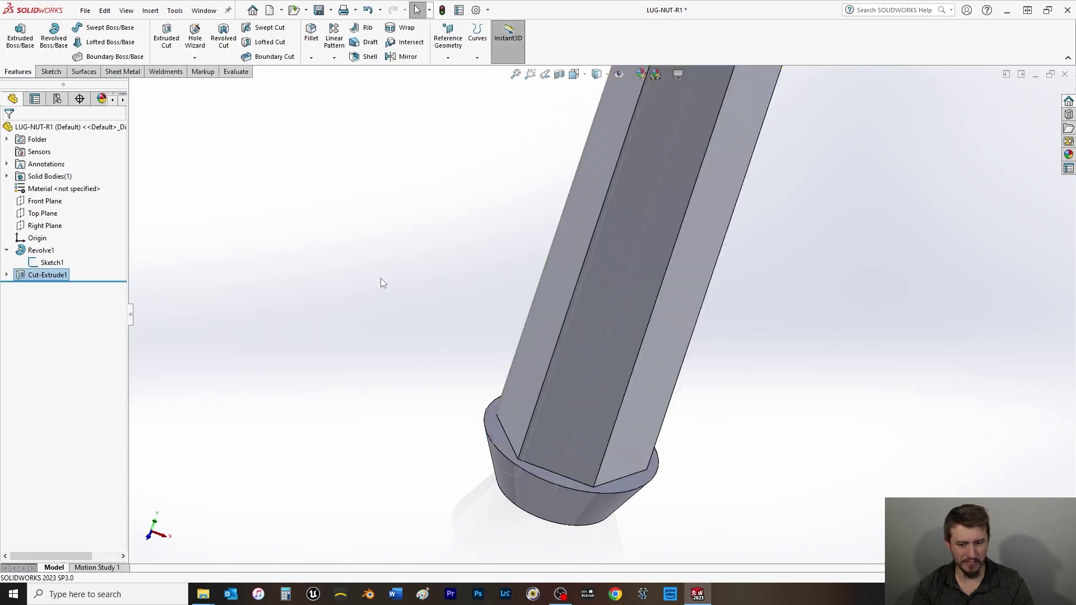
- Hide Sketch1, switch to the isometric view and save the LUG-NUT-R1 part
{"action": "right_click", "coordinate": [33, 264]}
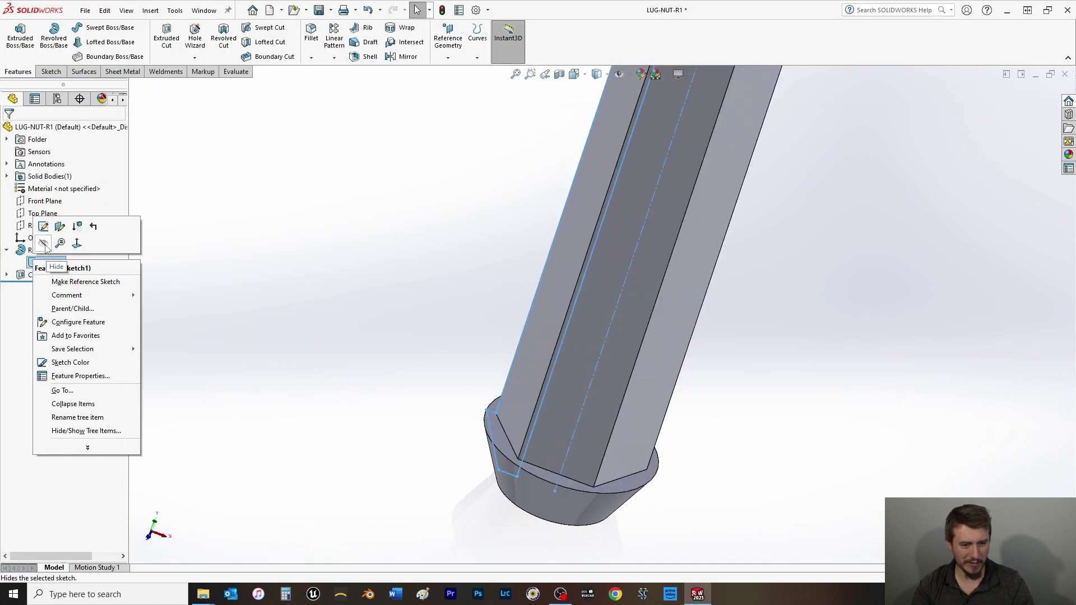
{"action": "left_click", "coordinate": [188, 254]}
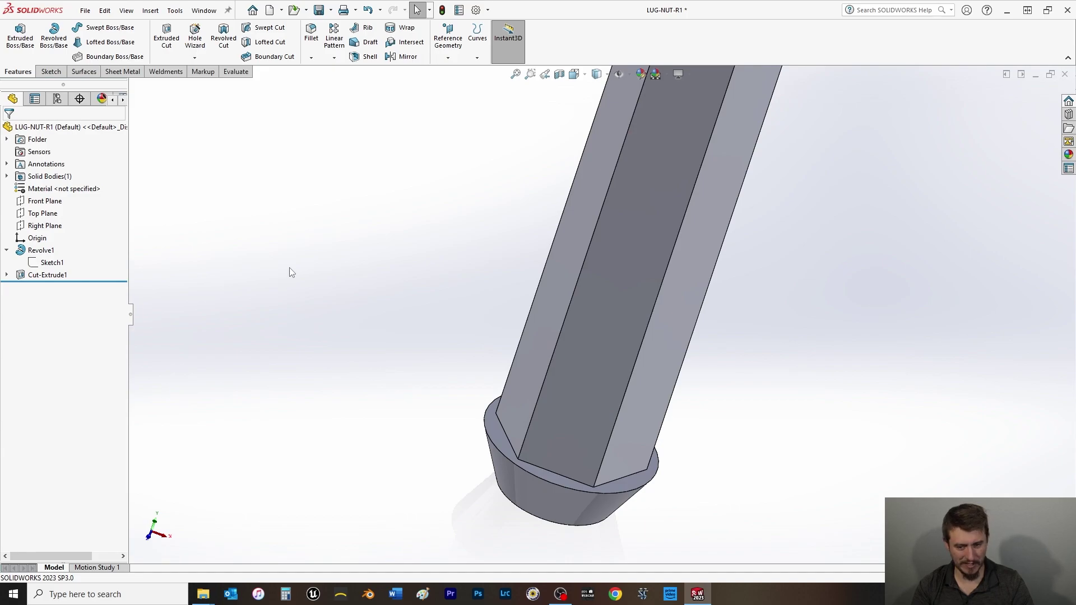
{"action": "key", "text": "space"}
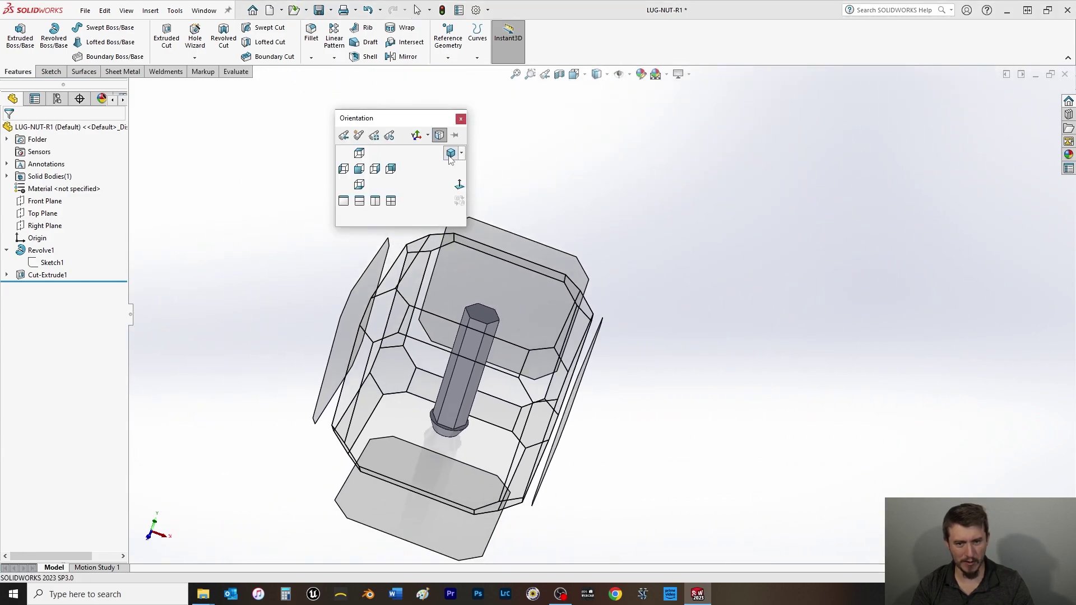
{"action": "left_click", "coordinate": [354, 219]}
{"action": "key", "text": "ctrl+s"}
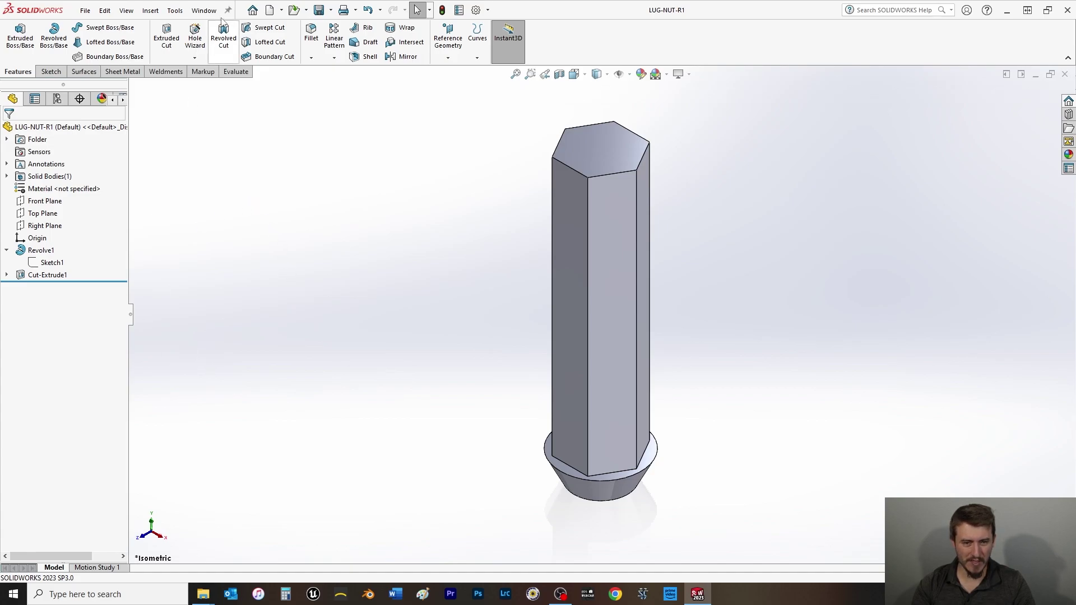
- Start a fillet on the first vertical hex edge with a 1/16 in radius
{"action": "left_click", "coordinate": [311, 34]}
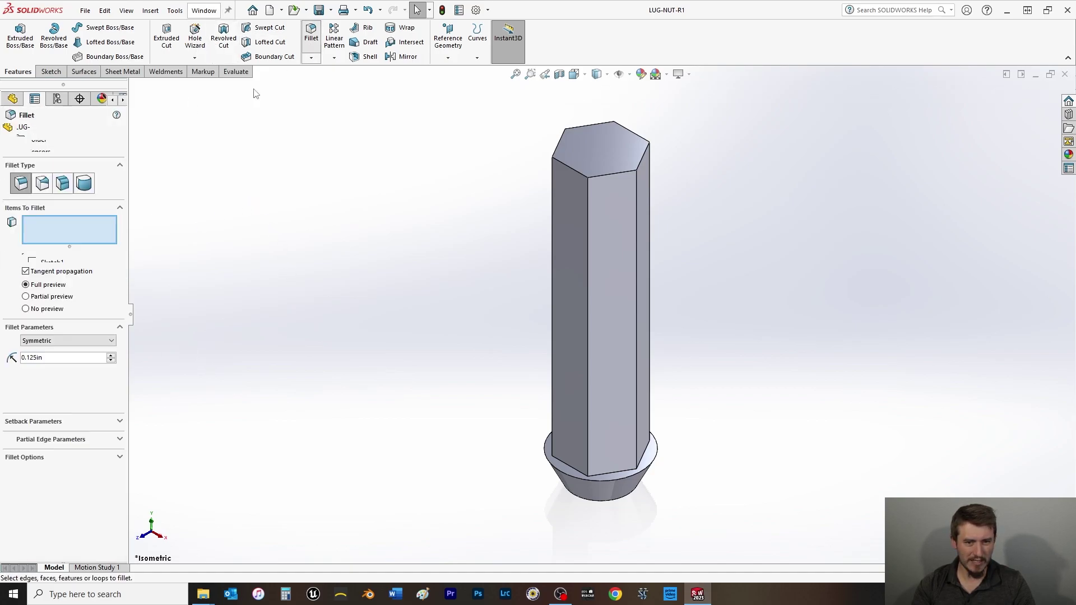
{"action": "type", "text": "0.625"}
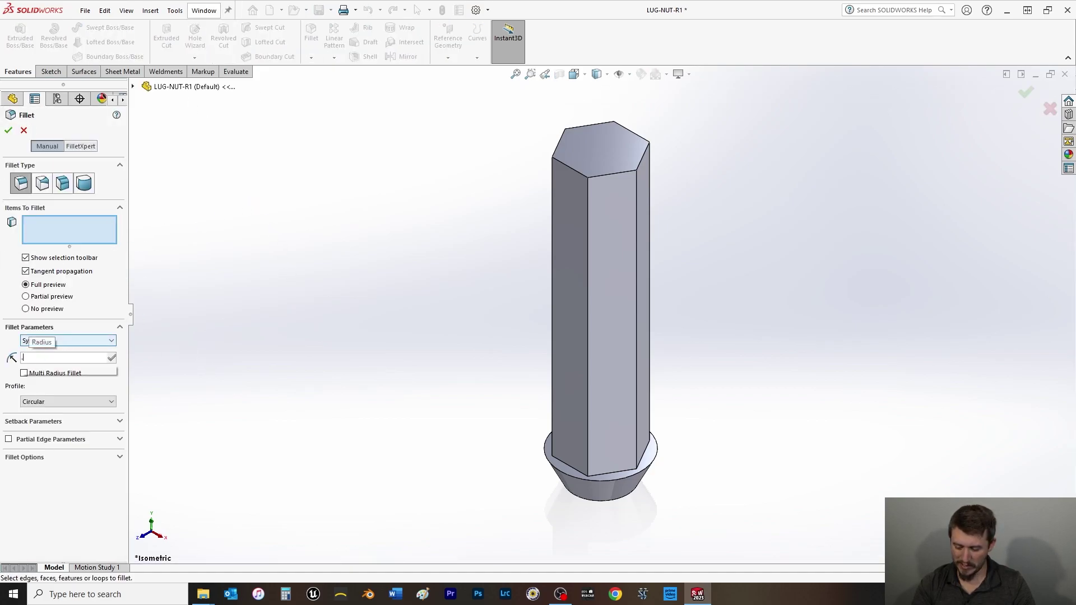
{"action": "key", "text": "Return"}
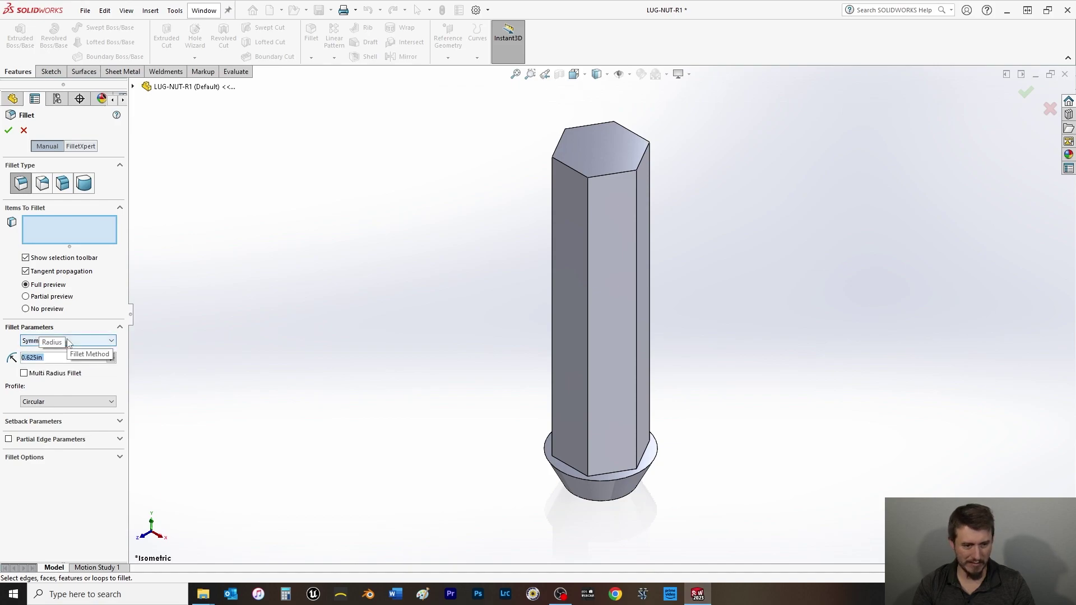
{"action": "left_click", "coordinate": [587, 254]}
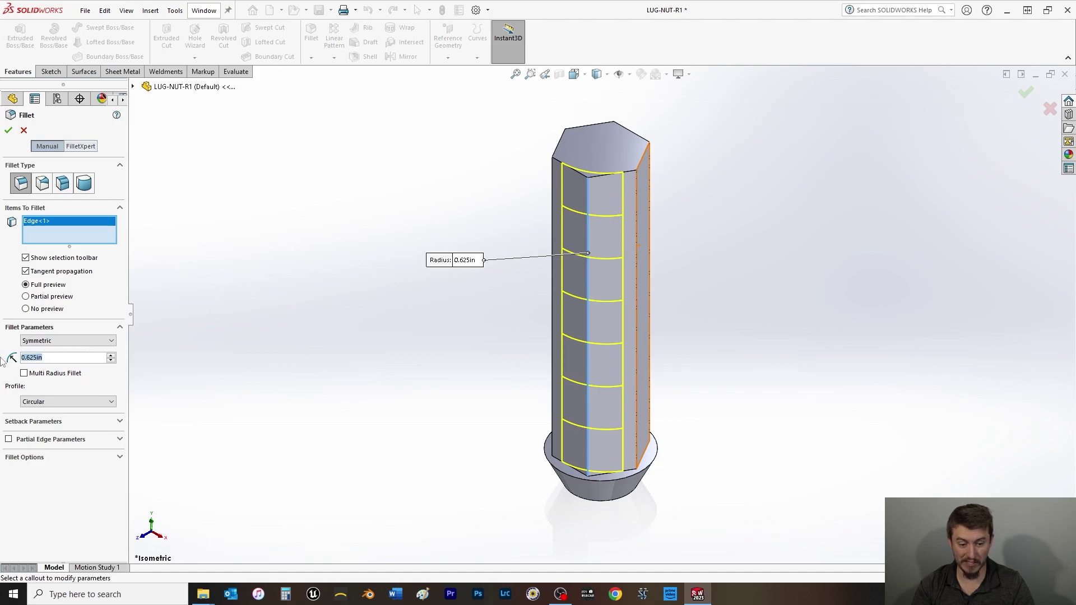
{"action": "type", "text": ".0"}
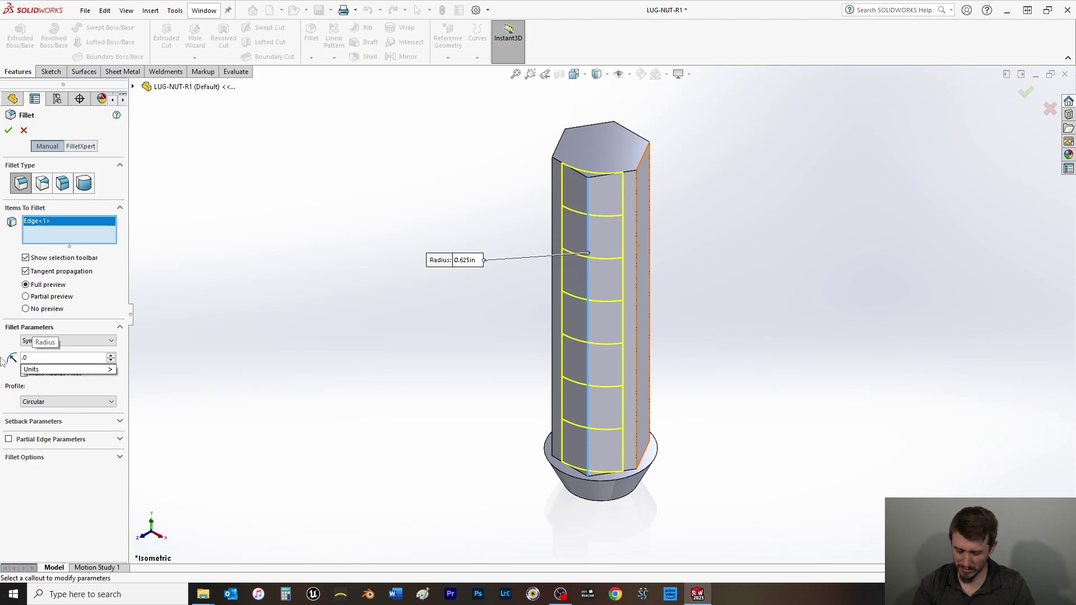
{"action": "key", "text": "BackSpace"}
{"action": "key", "text": "BackSpace"}
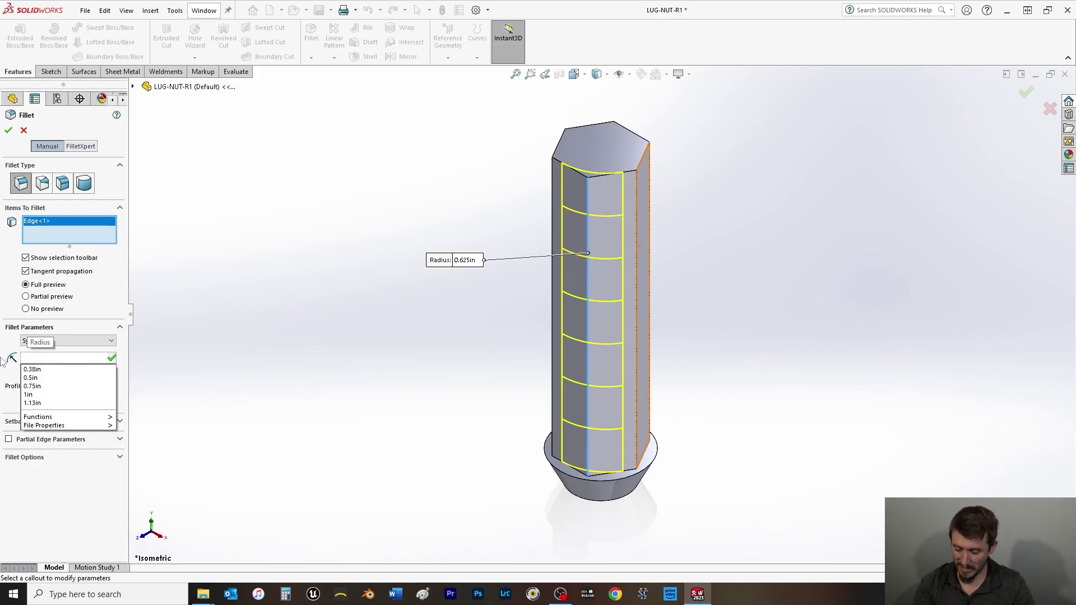
{"action": "type", "text": "1/06"}
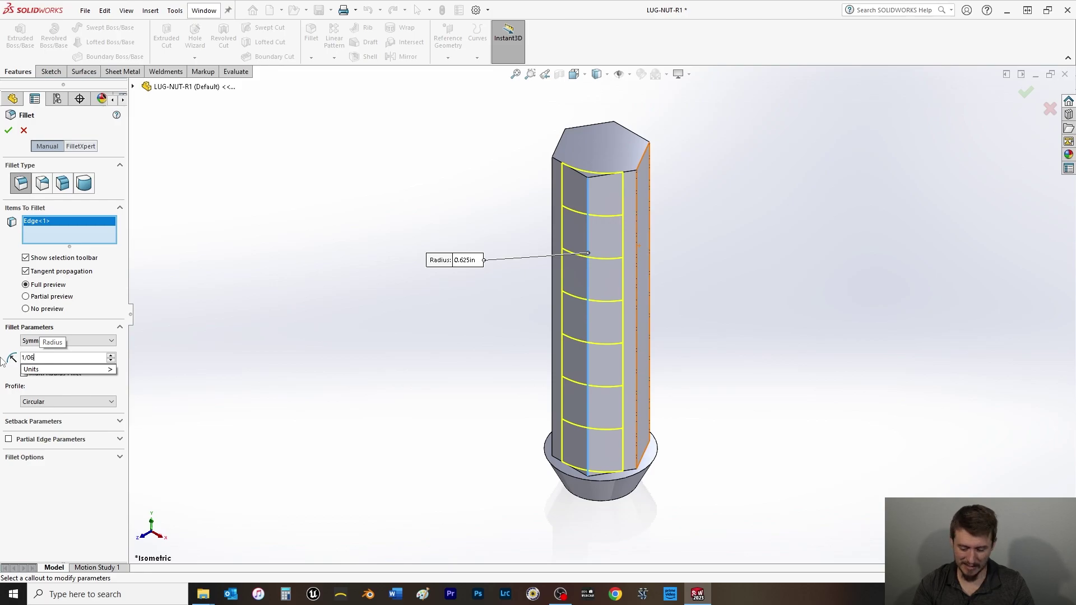
{"action": "key", "text": "BackSpace"}
{"action": "key", "text": "BackSpace"}
{"action": "type", "text": "16"}
{"action": "key", "text": "Return"}
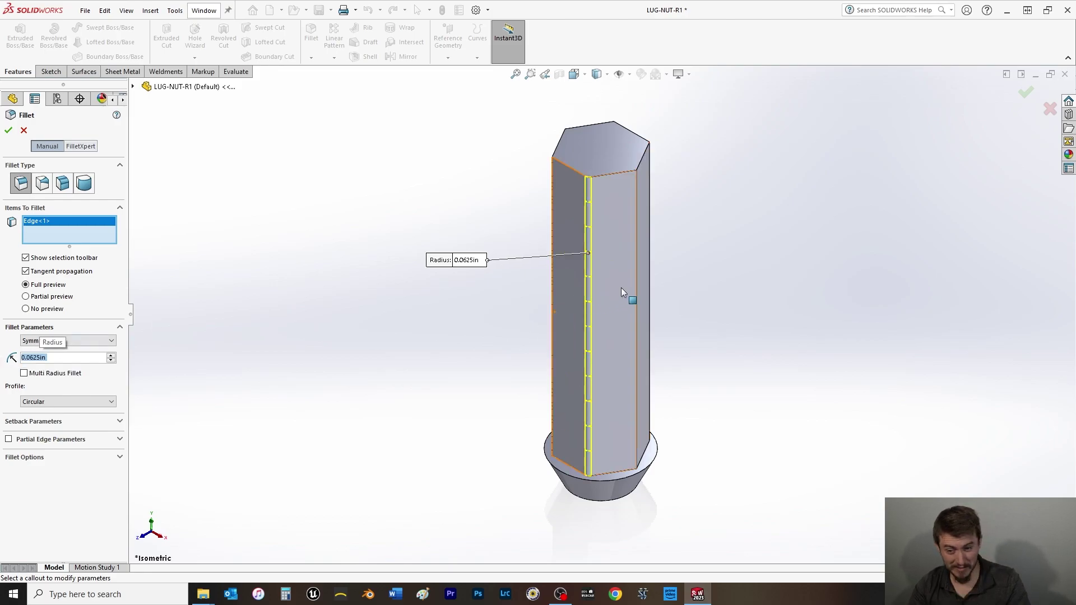
- Add the remaining five vertical hex edges and accept the fillet as Fillet1
{"action": "left_click", "coordinate": [637, 287]}
{"action": "middle_click_drag", "start_coordinate": [666, 209], "coordinate": [647, 250]}
{"action": "scroll", "coordinate": [647, 250], "scroll_direction": "down", "scroll_amount": 4}
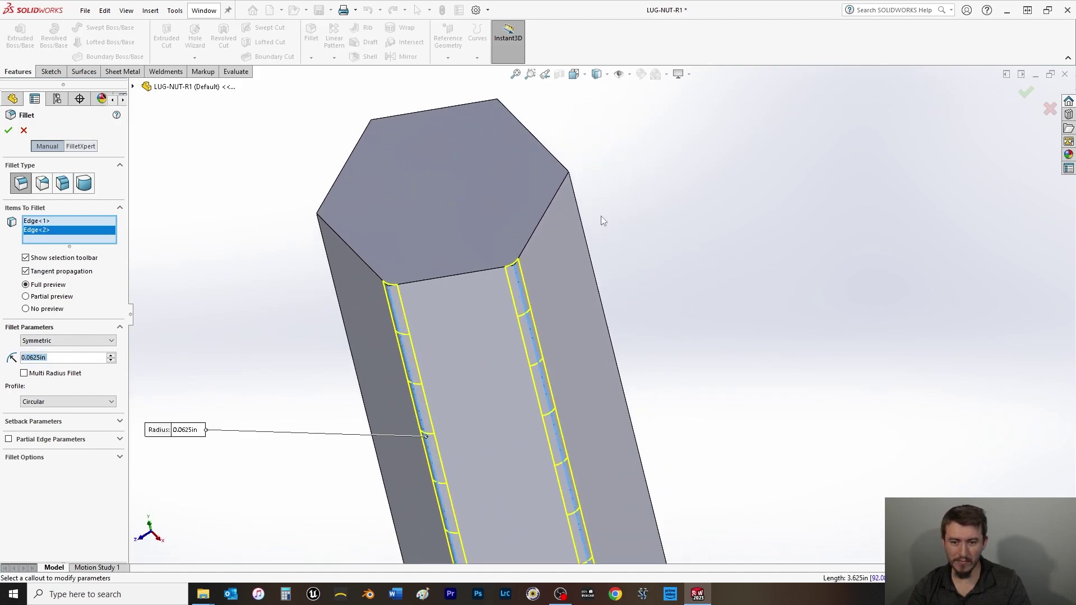
{"action": "middle_click_drag", "start_coordinate": [601, 216], "coordinate": [573, 164]}
{"action": "left_click", "coordinate": [543, 218]}
{"action": "left_click", "coordinate": [576, 162]}
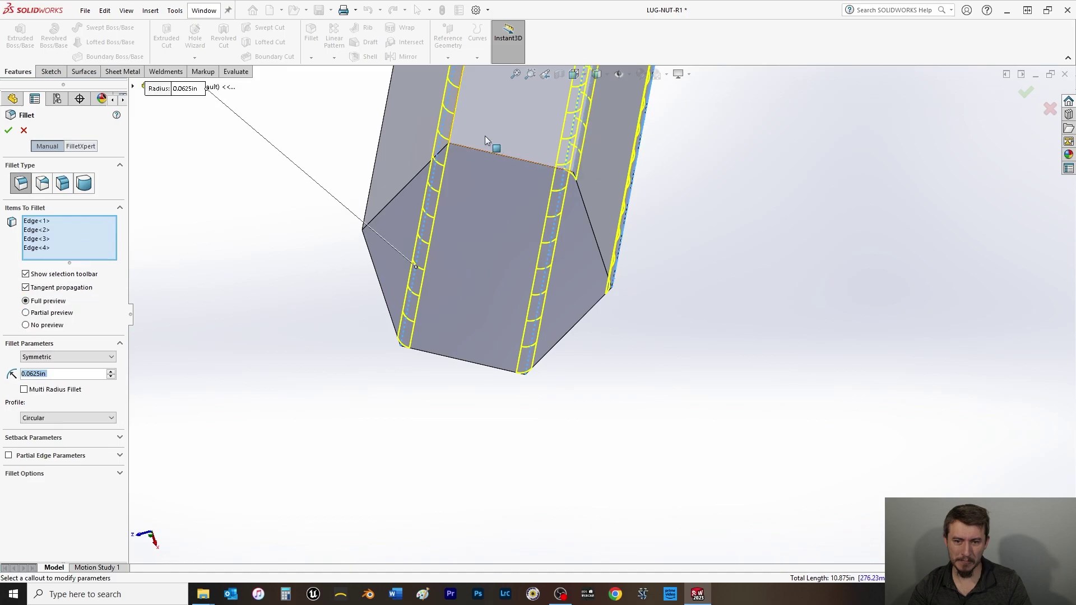
{"action": "middle_click_drag", "start_coordinate": [461, 133], "coordinate": [473, 123]}
{"action": "middle_click_drag", "start_coordinate": [472, 122], "coordinate": [456, 192]}
{"action": "left_click", "coordinate": [468, 184]}
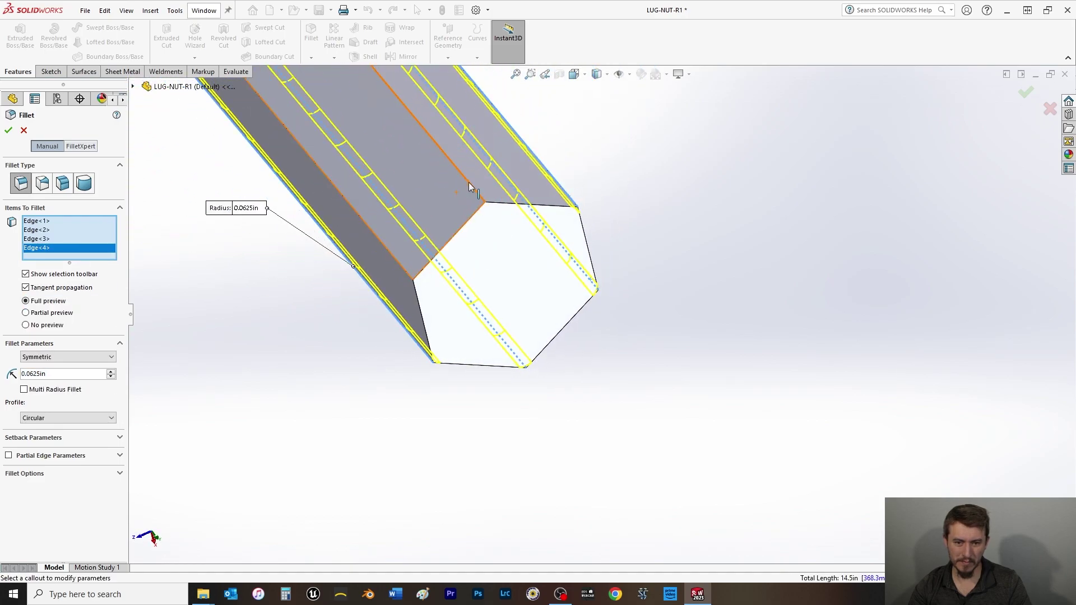
{"action": "middle_click_drag", "start_coordinate": [405, 301], "coordinate": [451, 247]}
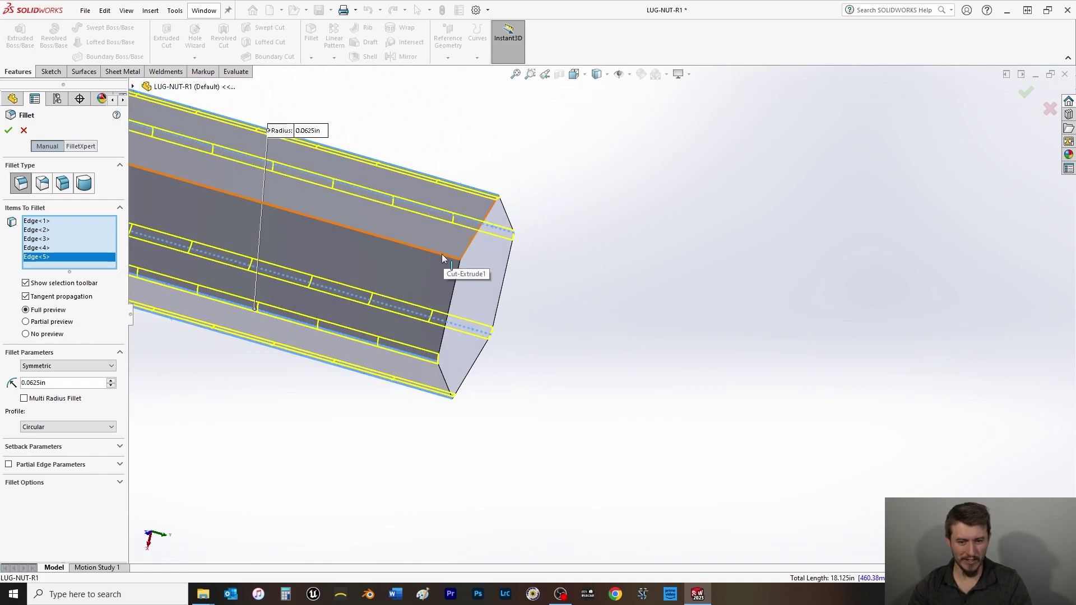
{"action": "left_click", "coordinate": [445, 256]}
{"action": "scroll", "coordinate": [432, 258], "scroll_direction": "up", "scroll_amount": 5}
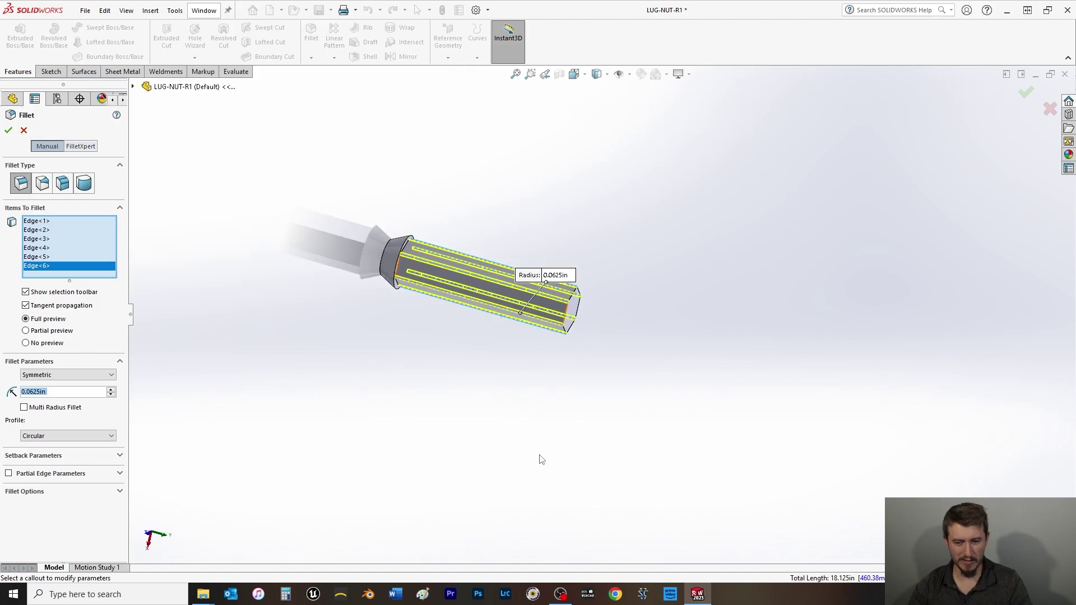
{"action": "middle_click_drag", "start_coordinate": [538, 456], "coordinate": [380, 404]}
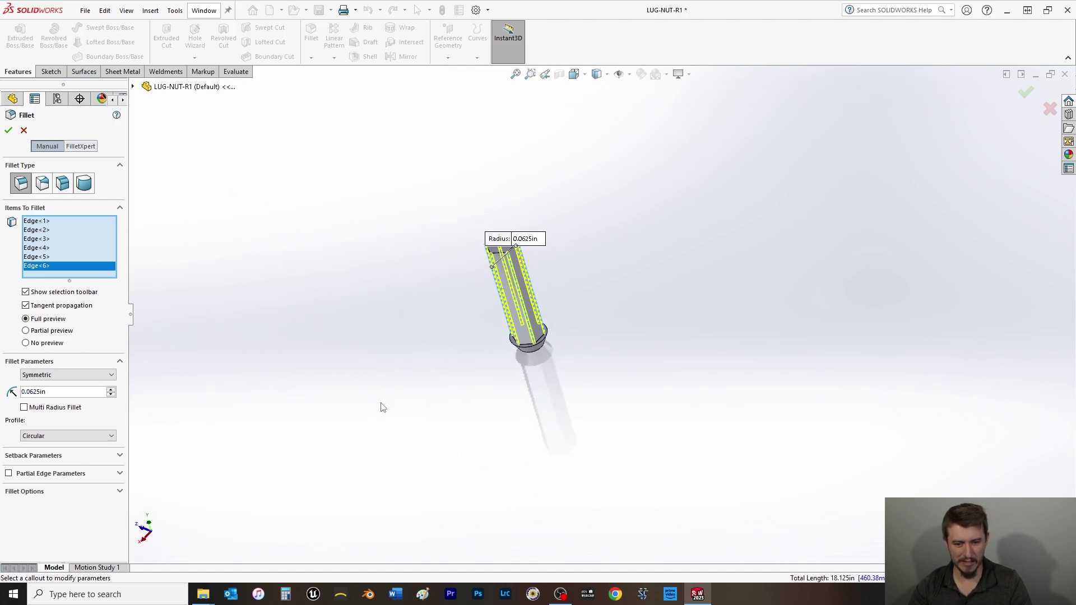
{"action": "left_click", "coordinate": [8, 130]}
- Save the part and roll the model back to before Fillet1
{"action": "scroll", "coordinate": [541, 274], "scroll_direction": "down", "scroll_amount": 3}
{"action": "middle_click_drag", "start_coordinate": [395, 414], "coordinate": [415, 374]}
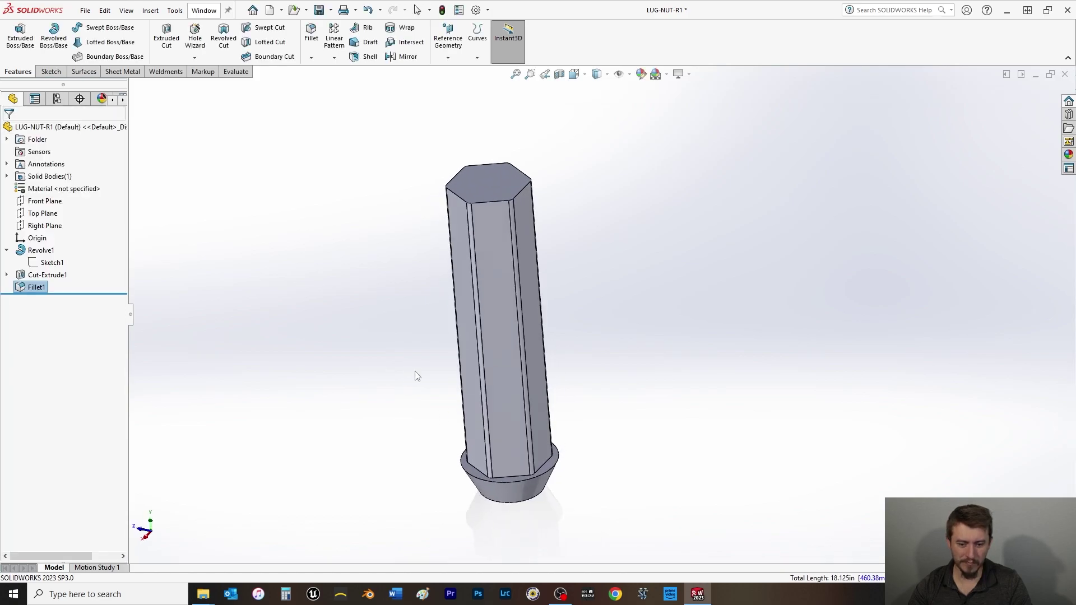
{"action": "key", "text": "ctrl+s"}
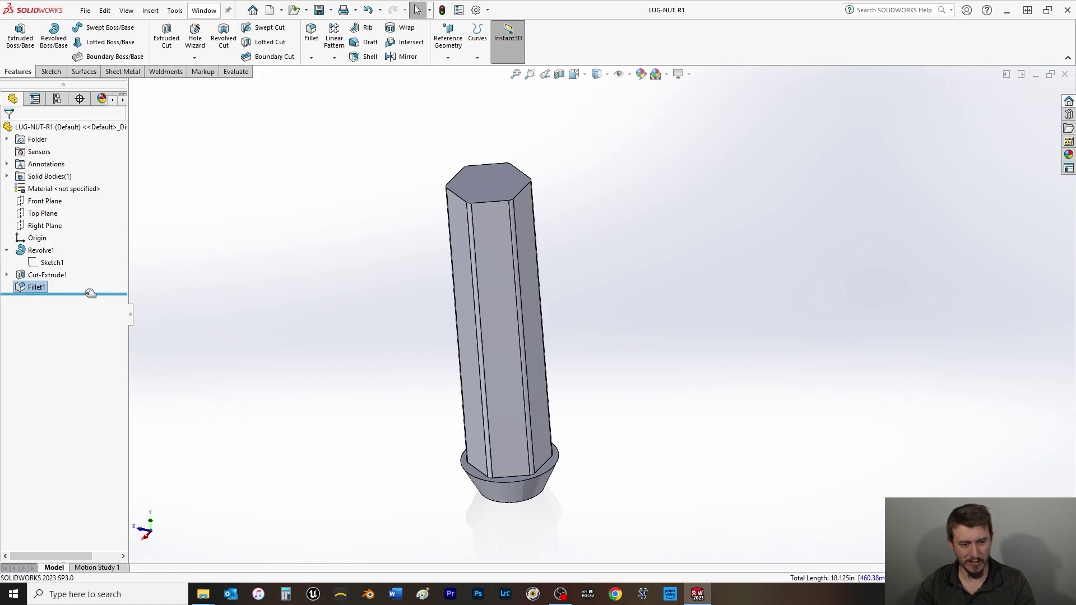
{"action": "left_click_drag", "start_coordinate": [93, 293], "coordinate": [90, 282]}
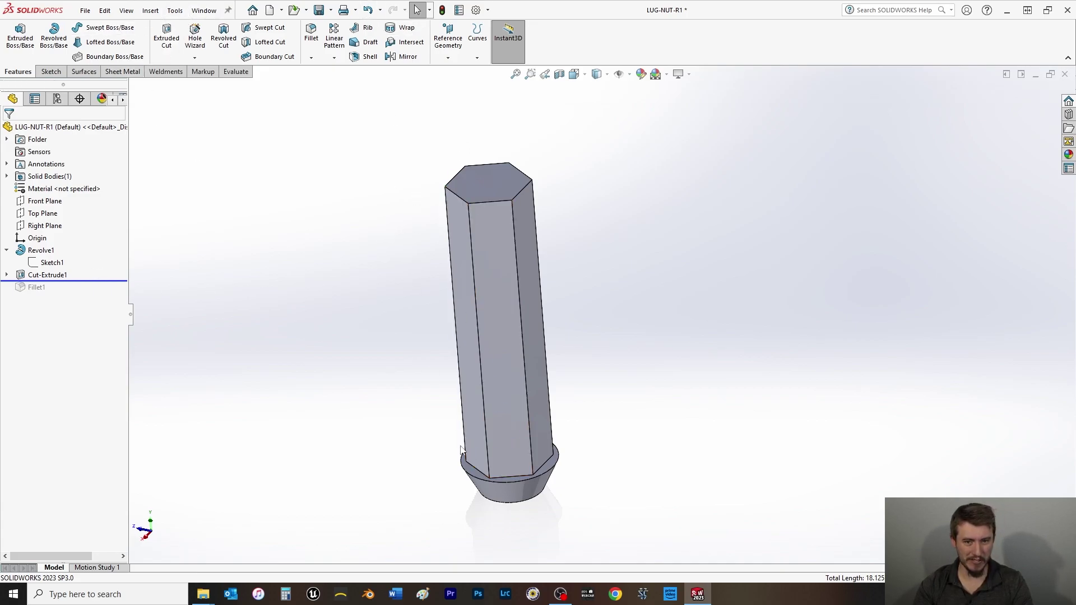
- Select the revolved base edge and start a 1.00° Draft using the flange's top face as neutral plane
{"action": "scroll", "coordinate": [479, 473], "scroll_direction": "up", "scroll_amount": 3}
{"action": "left_click", "coordinate": [494, 431]}
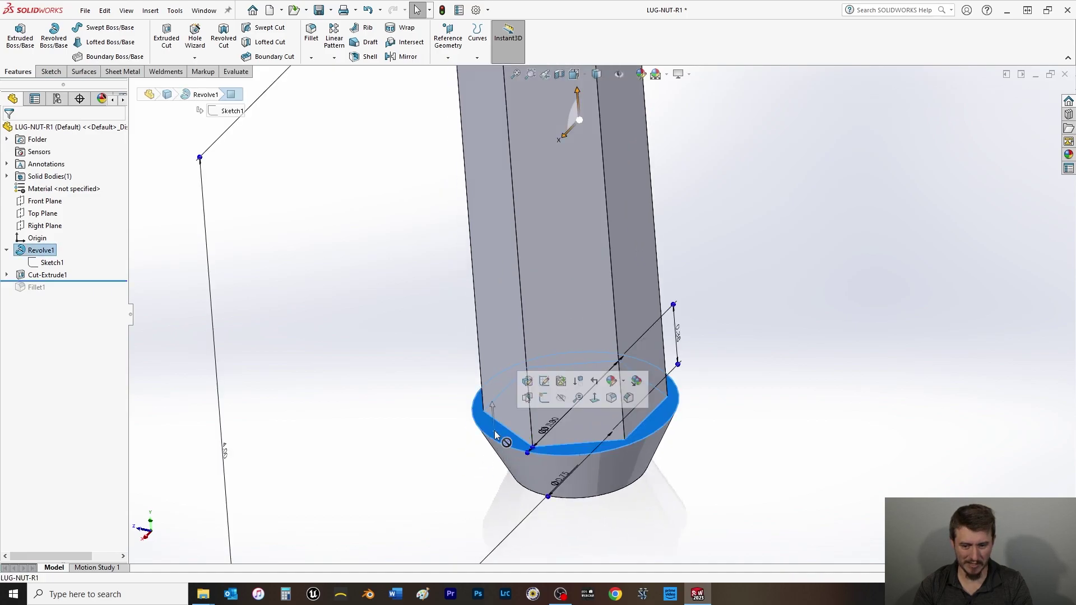
{"action": "scroll", "coordinate": [493, 431], "scroll_direction": "down", "scroll_amount": 3}
{"action": "left_click", "coordinate": [367, 42]}
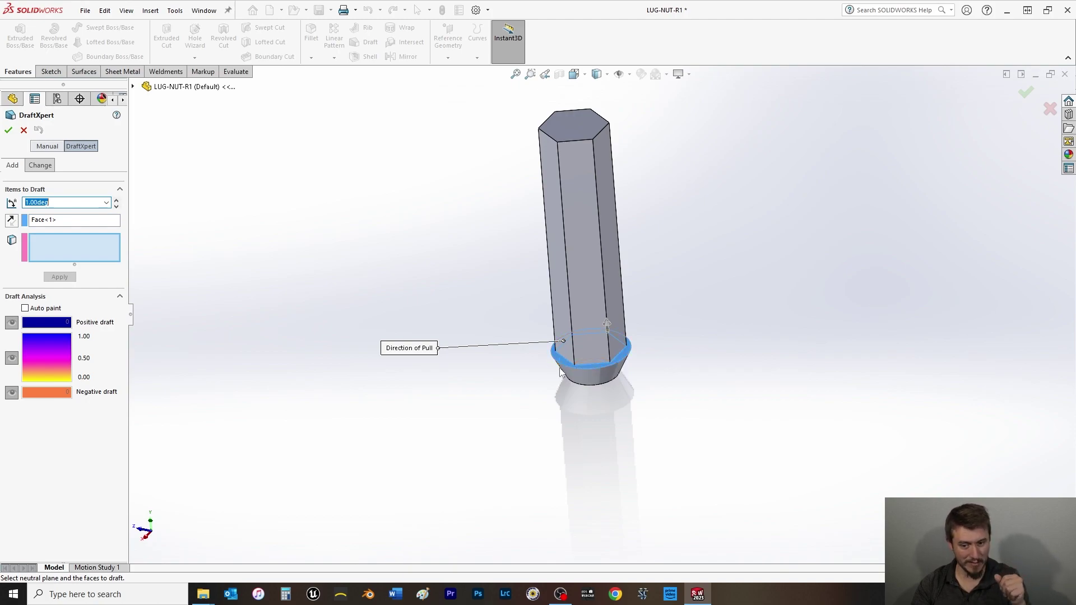
{"action": "scroll", "coordinate": [565, 367], "scroll_direction": "down", "scroll_amount": 2}
{"action": "scroll", "coordinate": [569, 364], "scroll_direction": "down", "scroll_amount": 1}
{"action": "scroll", "coordinate": [560, 386], "scroll_direction": "up", "scroll_amount": 3}
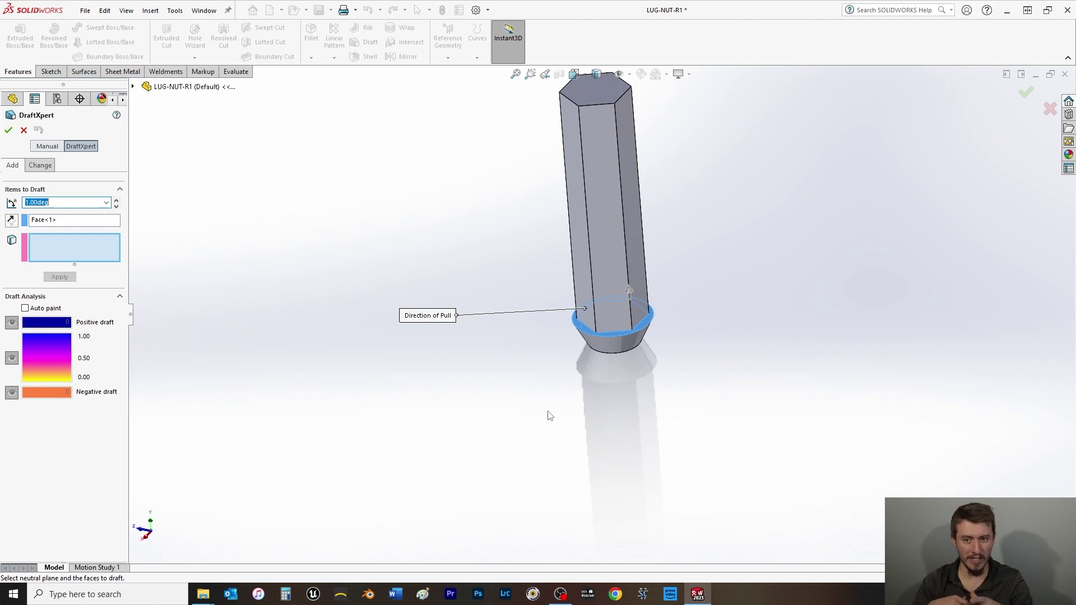
{"action": "middle_click_drag", "start_coordinate": [549, 415], "coordinate": [455, 327]}
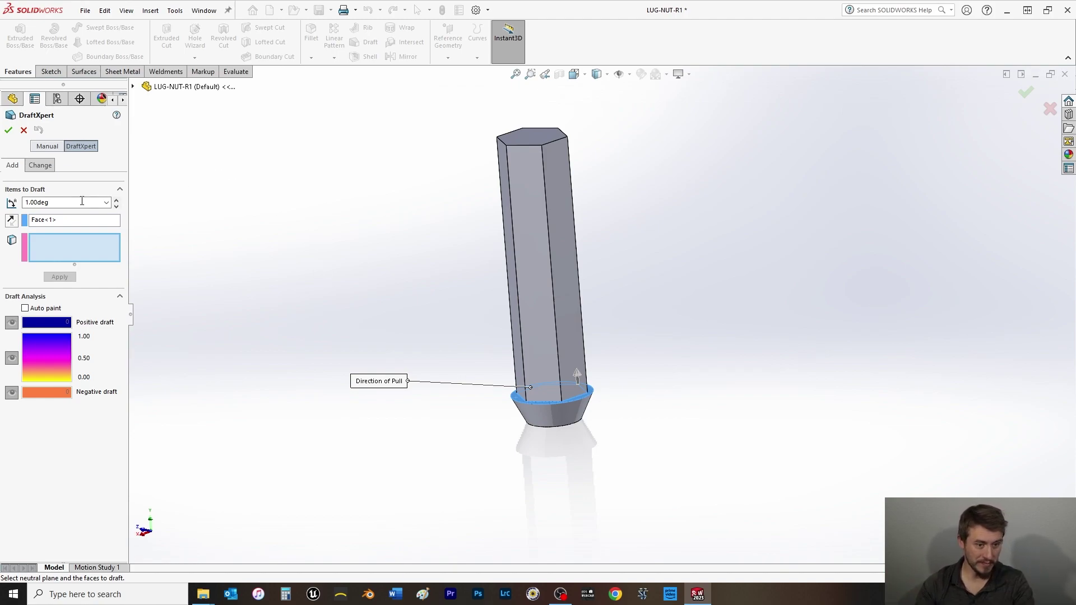
- Select the six hex side faces, apply the 1.00° draft and finish Draft1
{"action": "left_click_drag", "start_coordinate": [54, 202], "coordinate": [22, 217]}
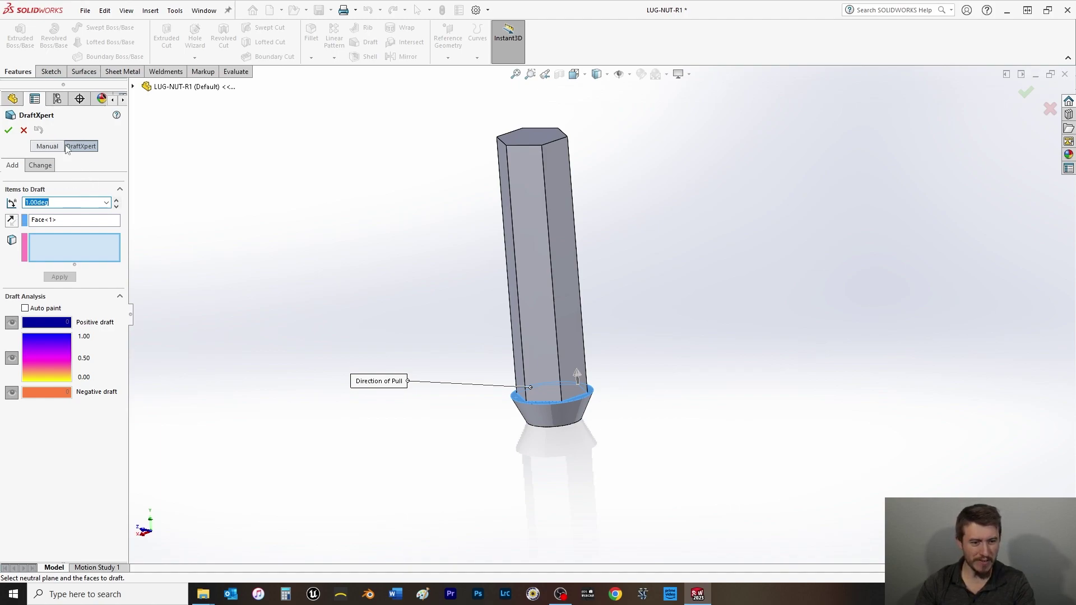
{"action": "left_click", "coordinate": [62, 245]}
{"action": "left_click", "coordinate": [557, 307]}
{"action": "left_click", "coordinate": [535, 311]}
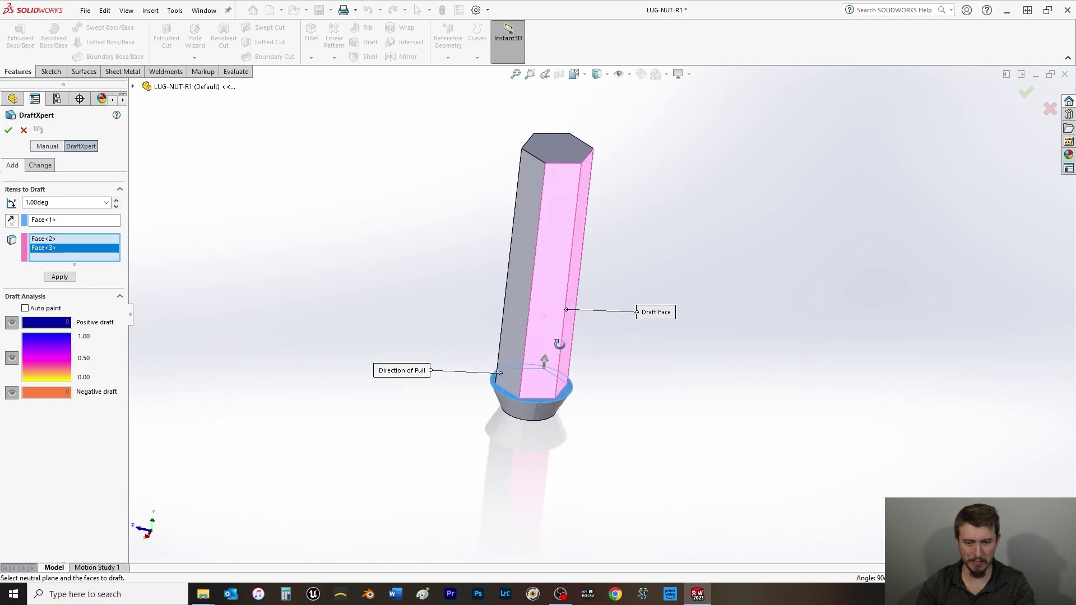
{"action": "left_click", "coordinate": [519, 278]}
{"action": "middle_click_drag", "start_coordinate": [519, 279], "coordinate": [493, 363]}
{"action": "left_click", "coordinate": [535, 251]}
{"action": "left_click", "coordinate": [535, 251]}
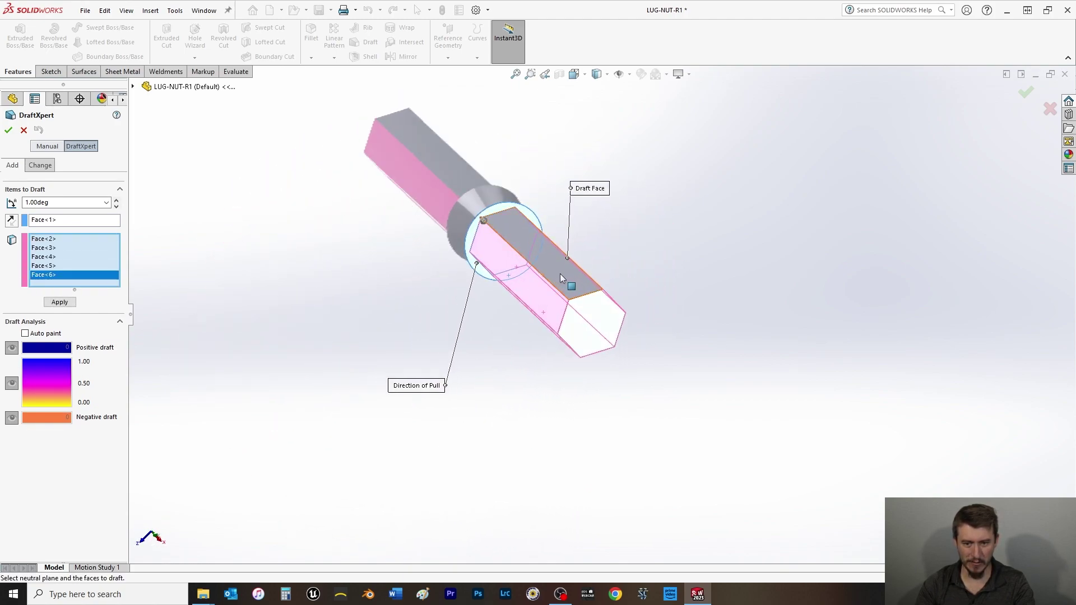
{"action": "left_click", "coordinate": [570, 274]}
{"action": "middle_click_drag", "start_coordinate": [570, 274], "coordinate": [404, 271]}
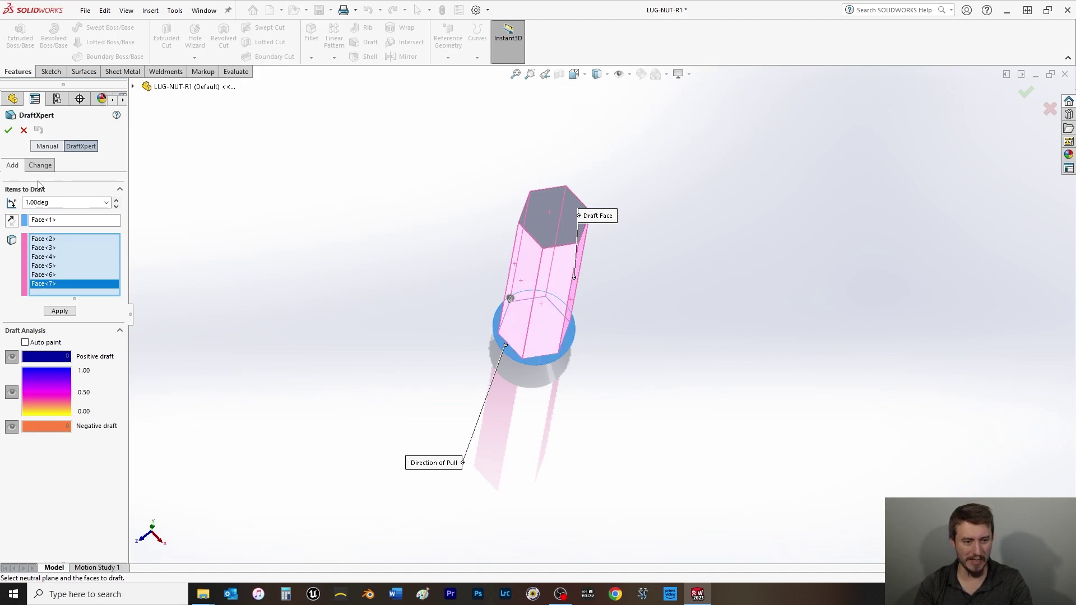
{"action": "left_click", "coordinate": [59, 311]}
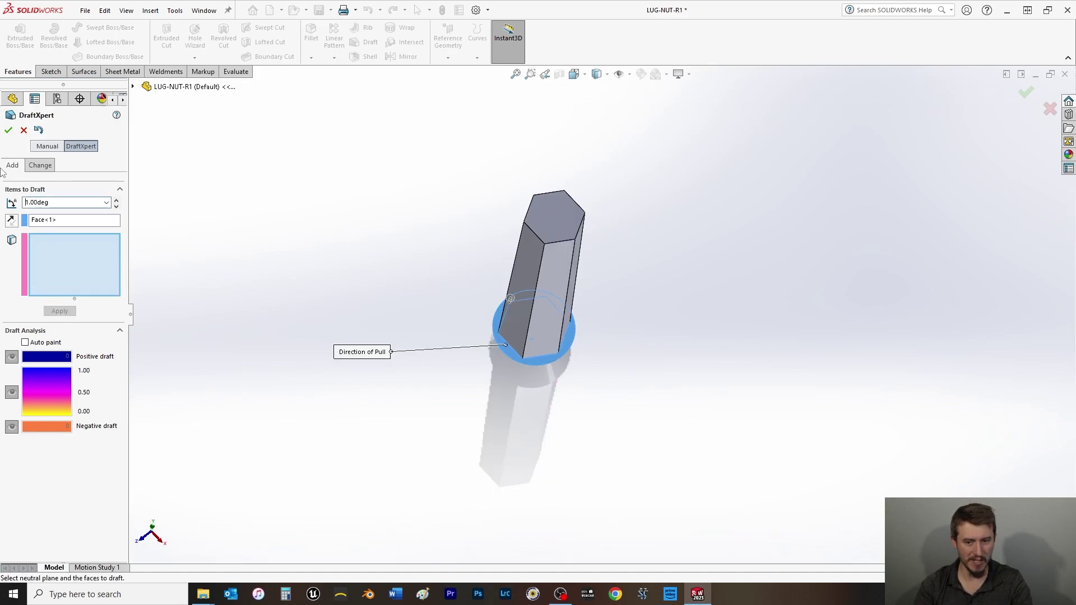
{"action": "left_click", "coordinate": [8, 130]}
{"action": "middle_click_drag", "start_coordinate": [389, 334], "coordinate": [365, 228]}
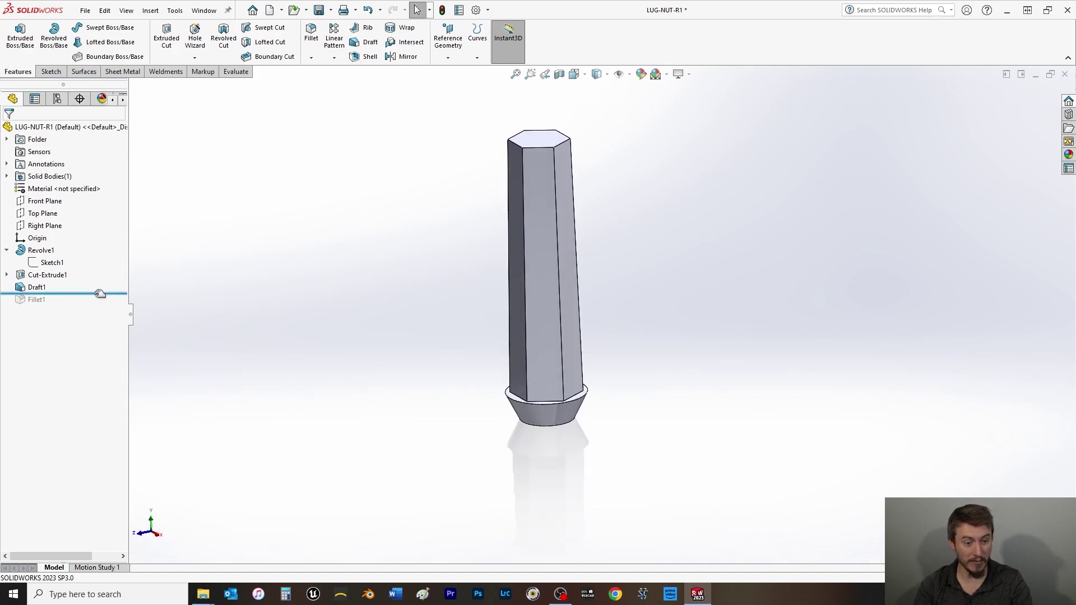
- Drag the rollback bar below Fillet1 so the fillet rebuilds on the drafted hex shank
{"action": "left_click_drag", "start_coordinate": [96, 293], "coordinate": [92, 316]}
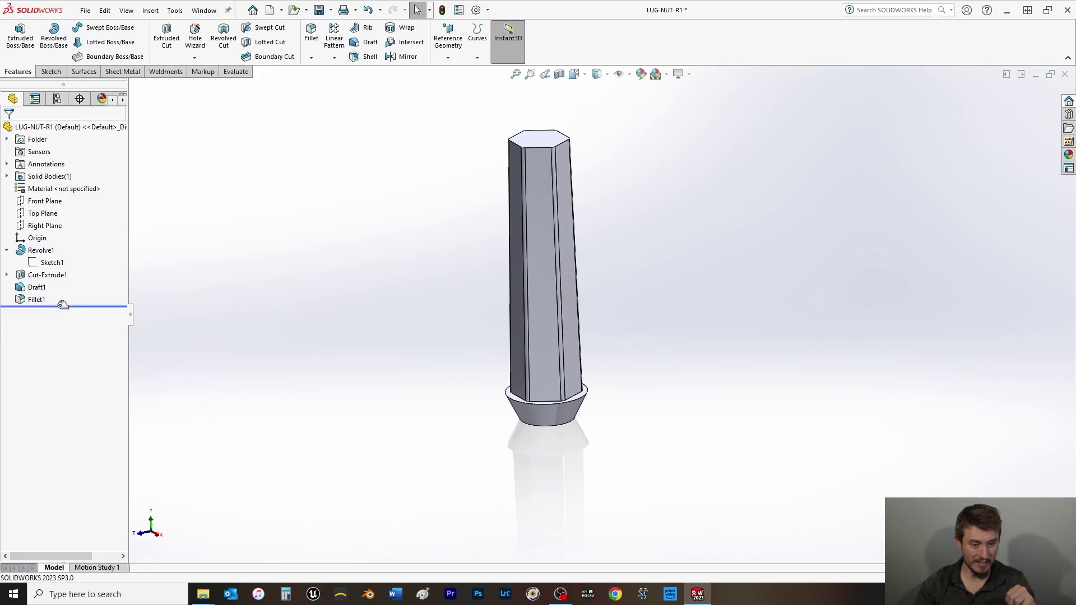
- Roll back to Revolve1, inspect the hex cut's Sketch2, then roll back before Cut-Extrude1
{"action": "left_click_drag", "start_coordinate": [66, 306], "coordinate": [58, 257]}
{"action": "left_click", "coordinate": [7, 252]}
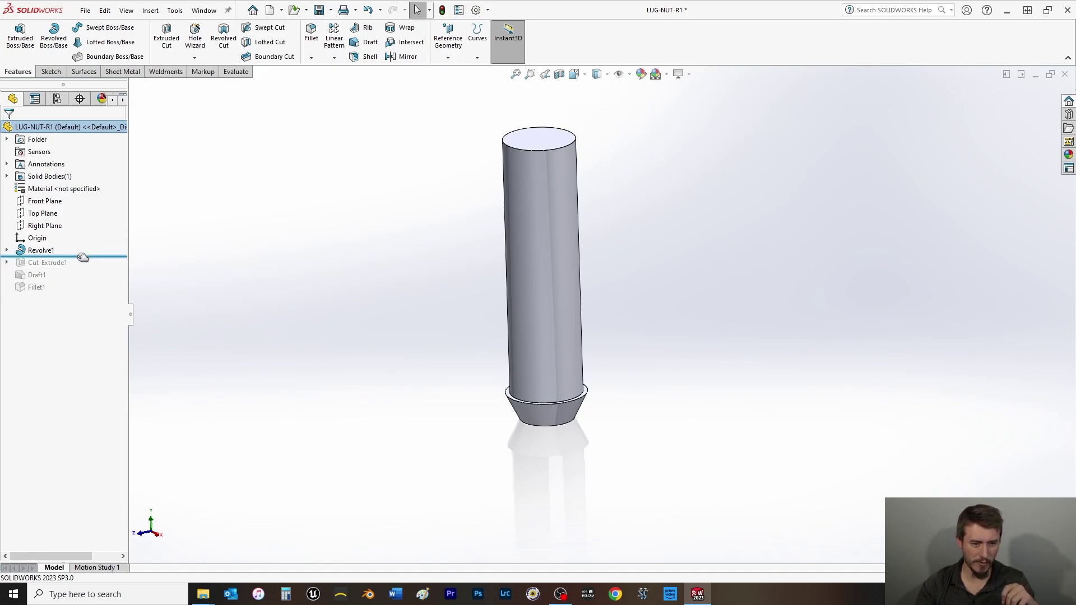
{"action": "left_click_drag", "start_coordinate": [82, 257], "coordinate": [68, 270]}
{"action": "left_click", "coordinate": [7, 262]}
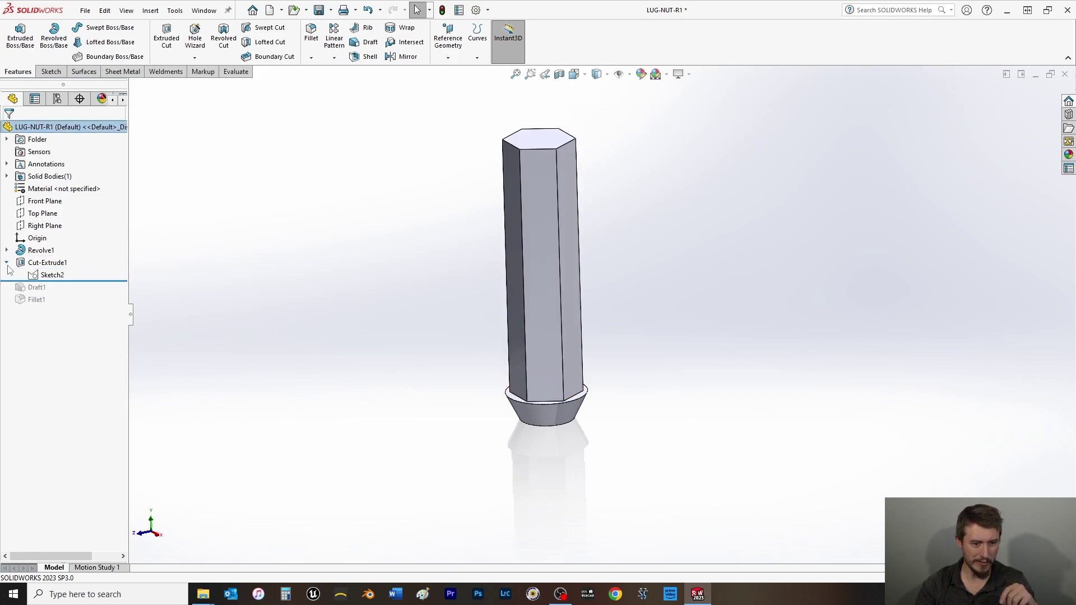
{"action": "left_click", "coordinate": [51, 275]}
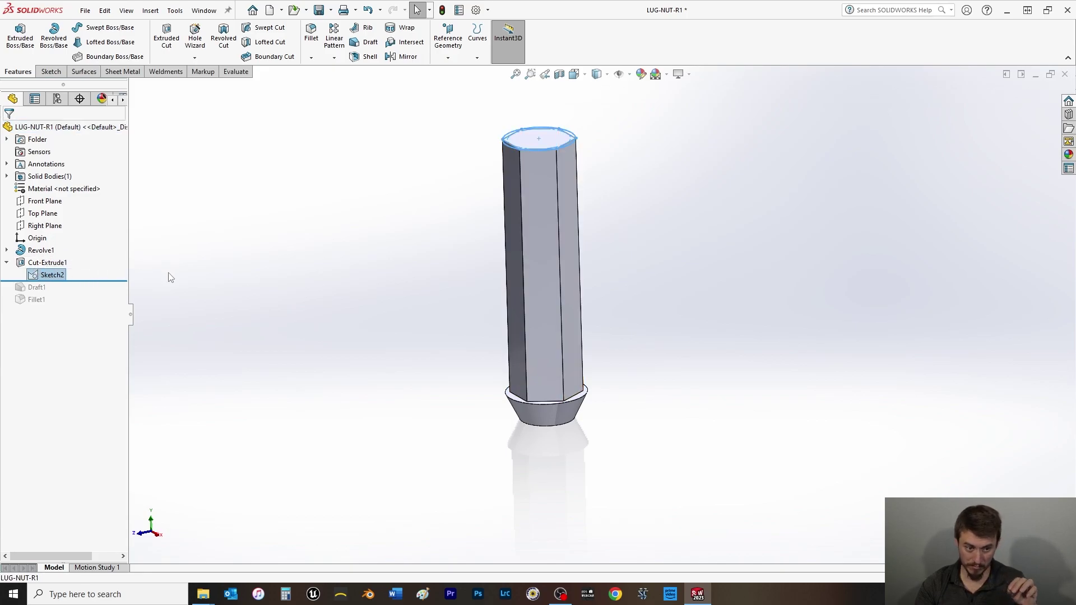
{"action": "left_click_drag", "start_coordinate": [87, 280], "coordinate": [78, 260]}
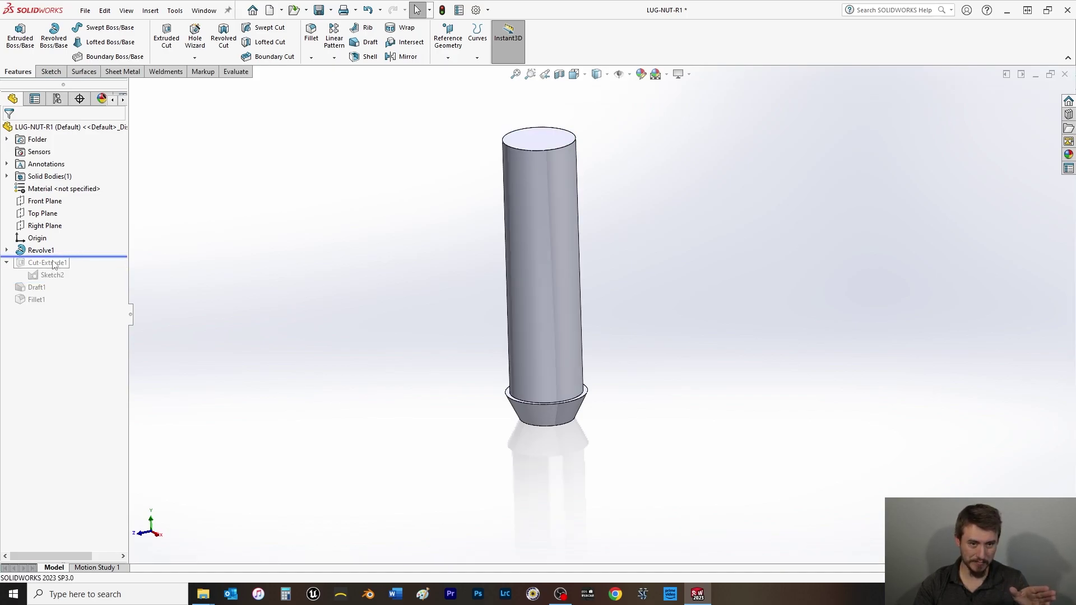
- Start a new reference plane with the cylinder's top face as first reference
{"action": "left_click", "coordinate": [448, 39]}
{"action": "left_click", "coordinate": [457, 71]}
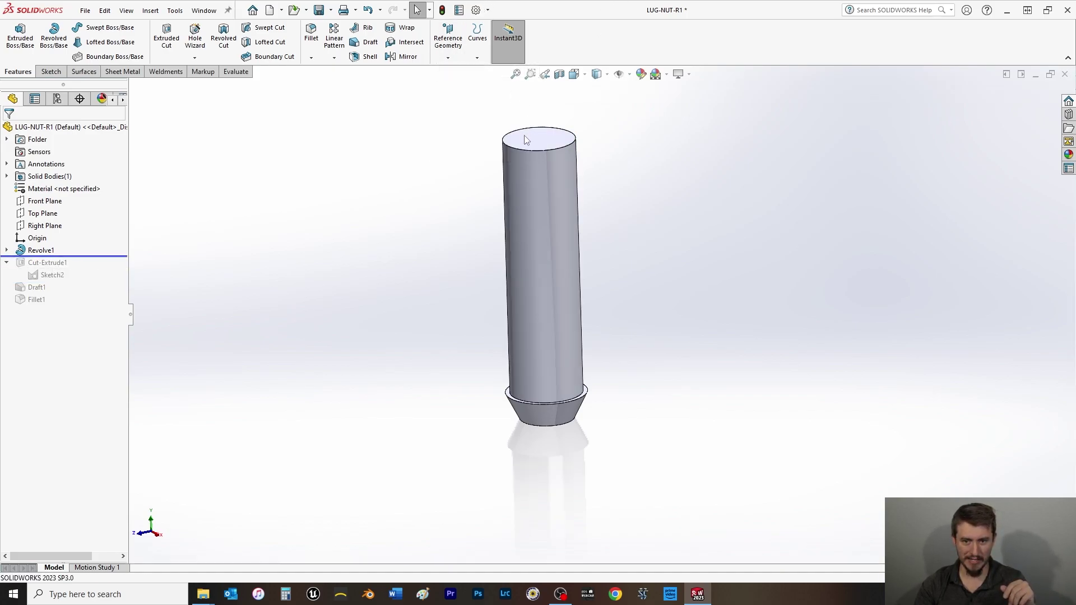
{"action": "left_click", "coordinate": [526, 137]}
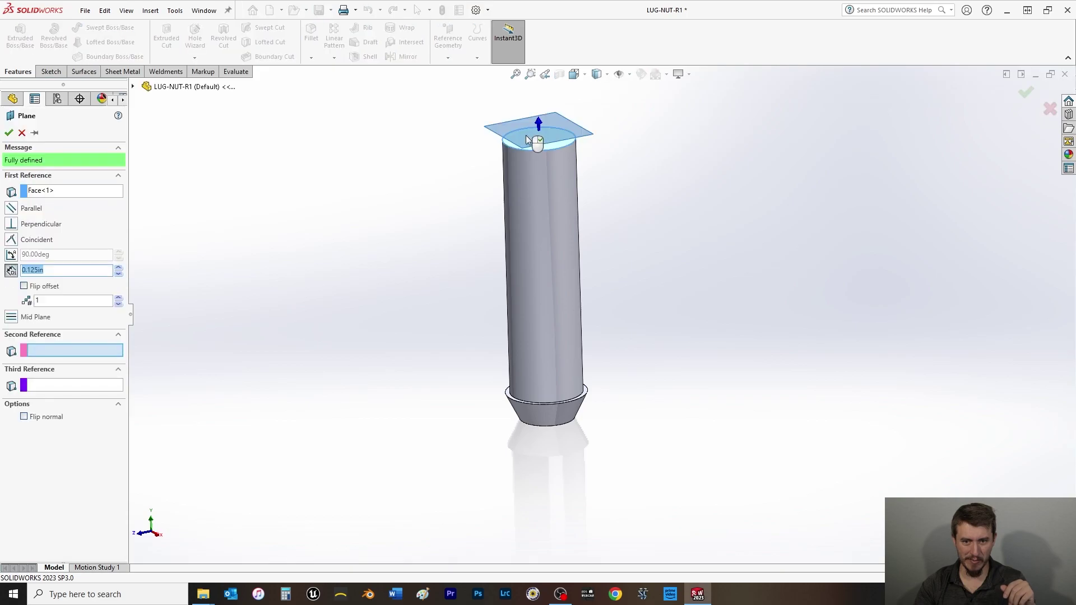
- Flip the offset and set 0.5 in distance to create Plane1 below the top face
{"action": "left_click", "coordinate": [24, 285]}
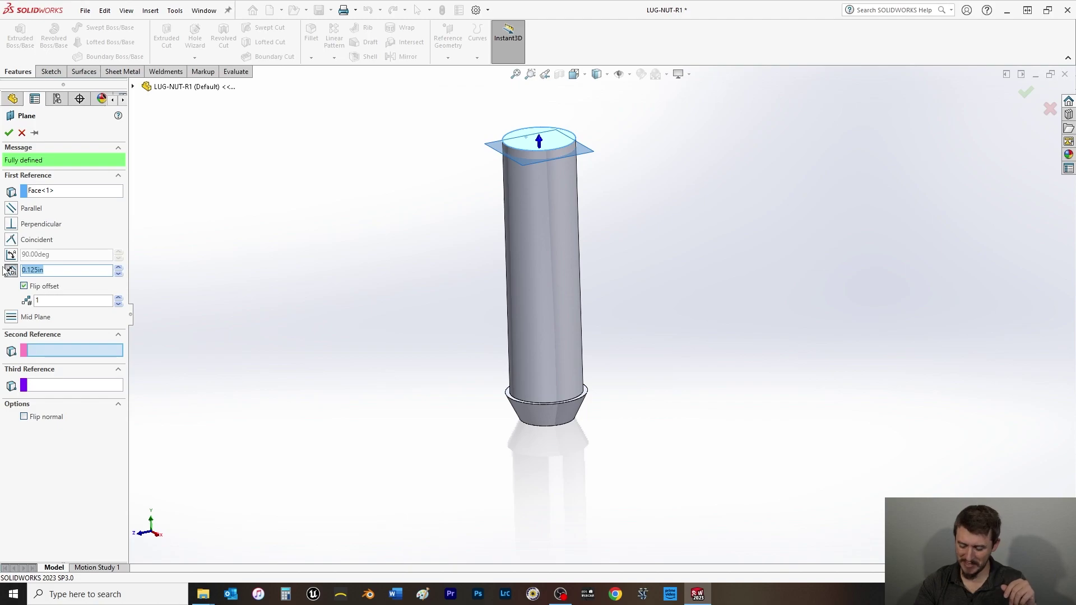
{"action": "type", "text": "0.5"}
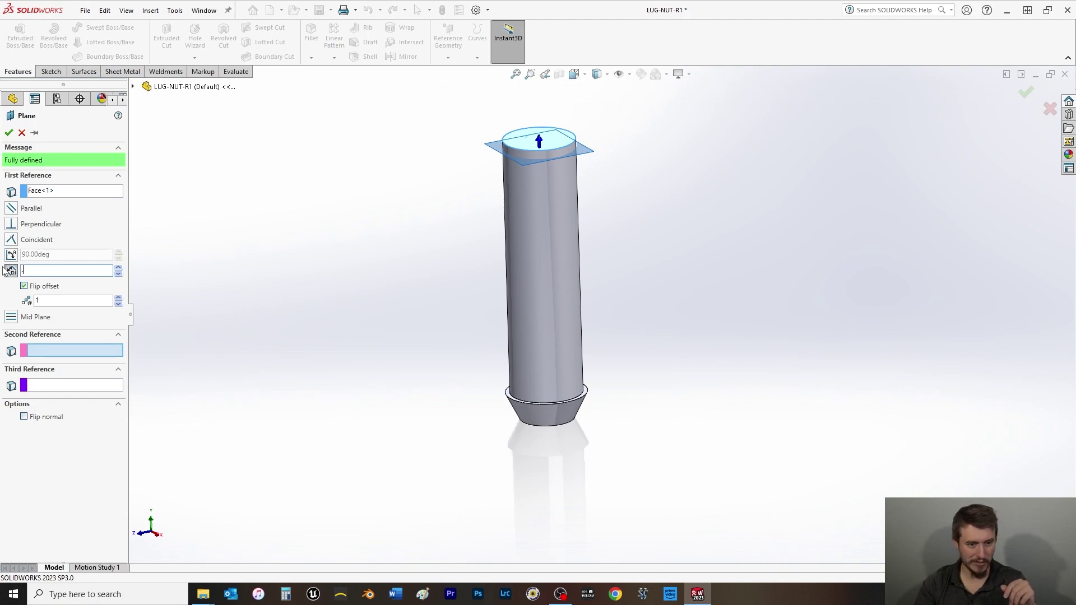
{"action": "key", "text": "Return"}
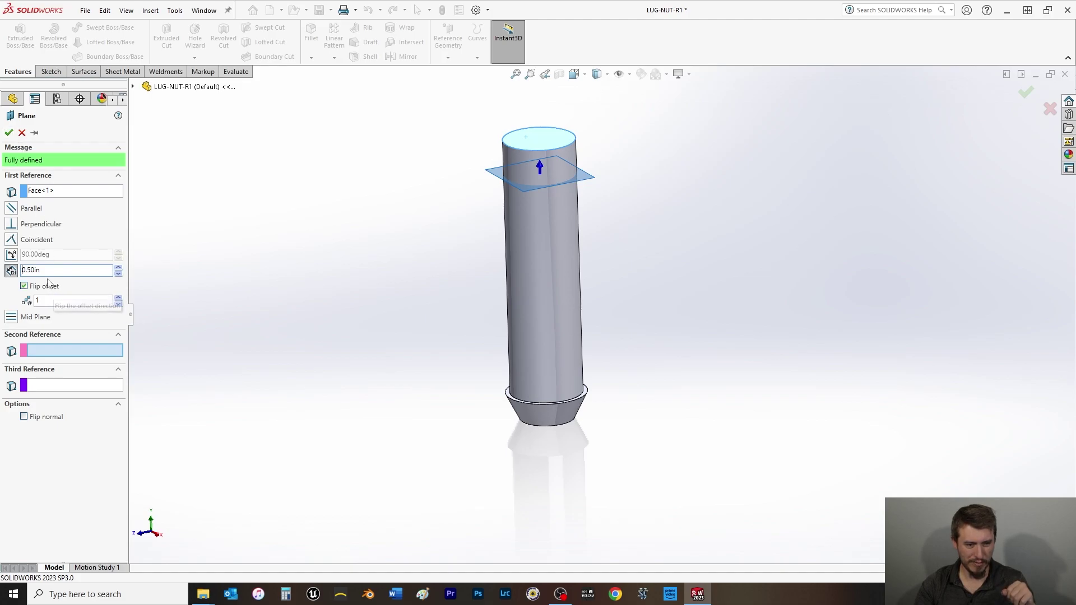
{"action": "left_click", "coordinate": [9, 133]}
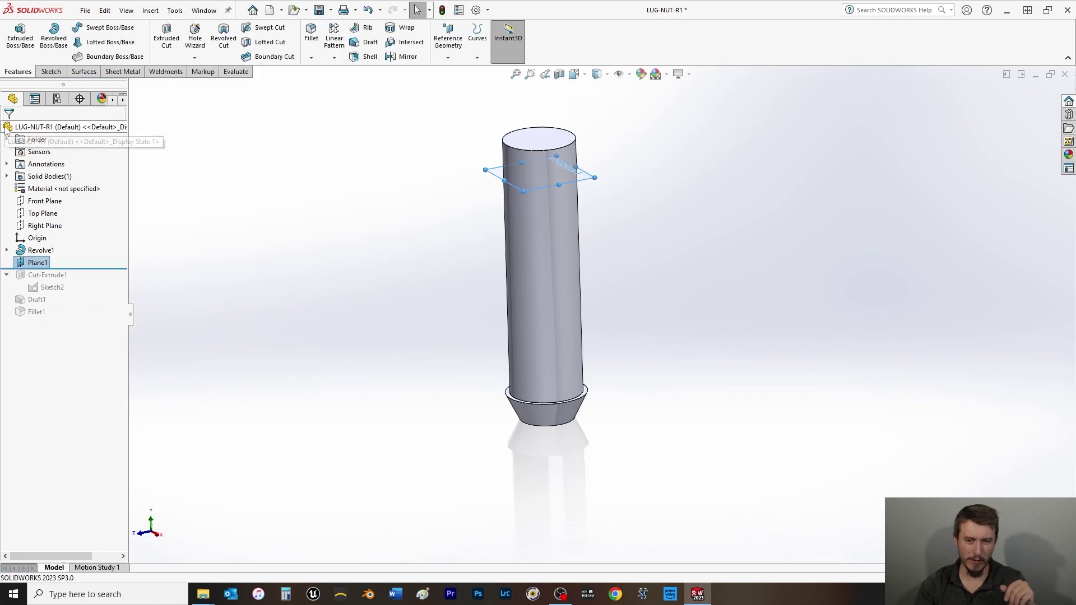
- Roll forward past Sketch2 and change its sketch plane from the top face to Plane1
{"action": "mouse_move", "coordinate": [68, 268]}
{"action": "left_mouse_down"}
{"action": "mouse_move", "coordinate": [83, 267]}
{"action": "mouse_move", "coordinate": [78, 292]}
{"action": "left_mouse_up"}
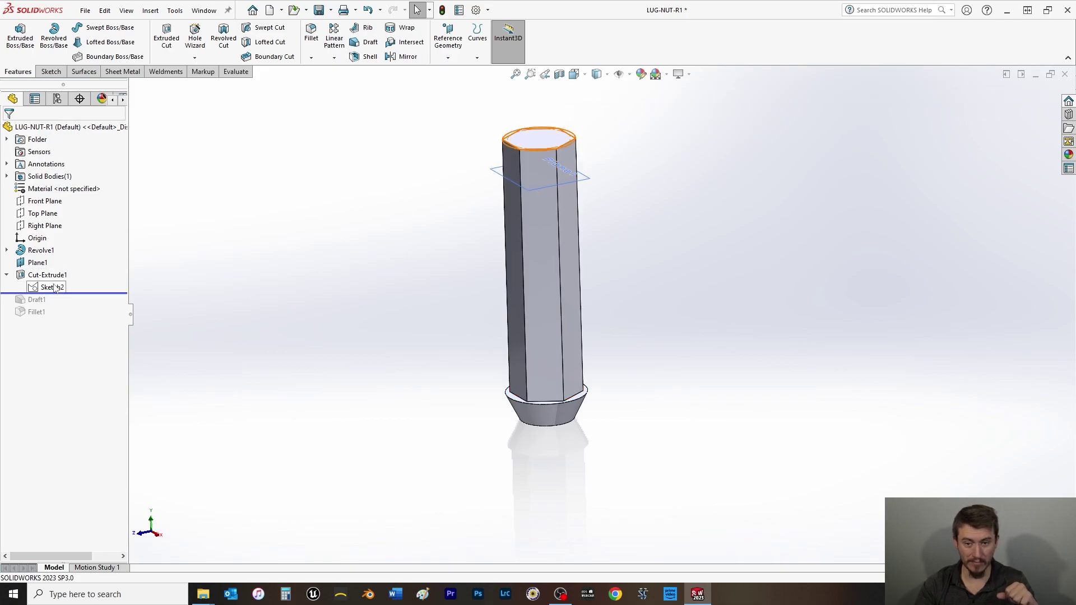
{"action": "left_click", "coordinate": [53, 288]}
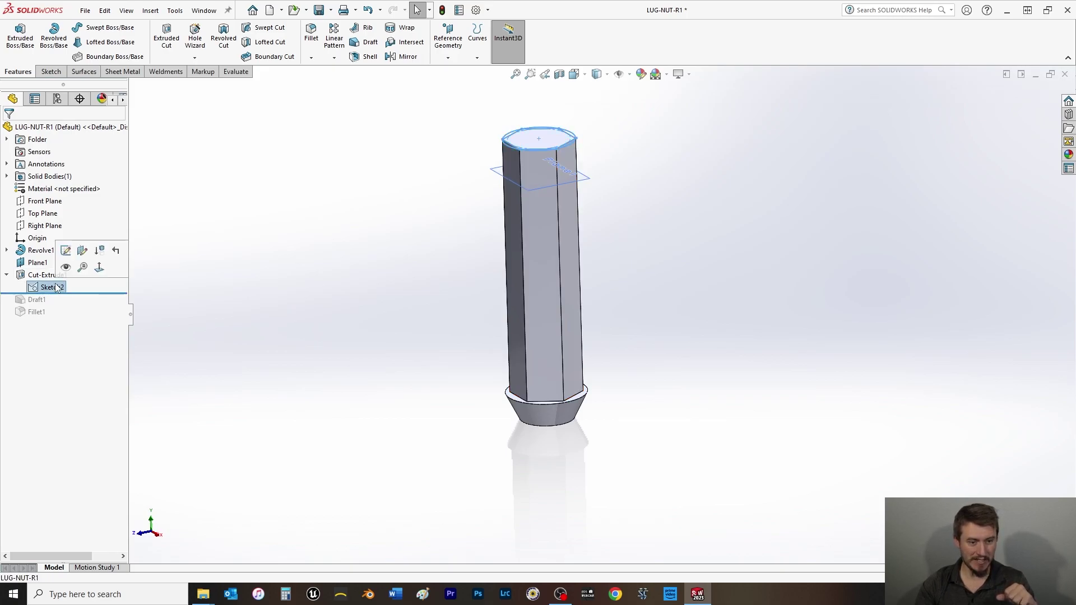
{"action": "left_click", "coordinate": [82, 251]}
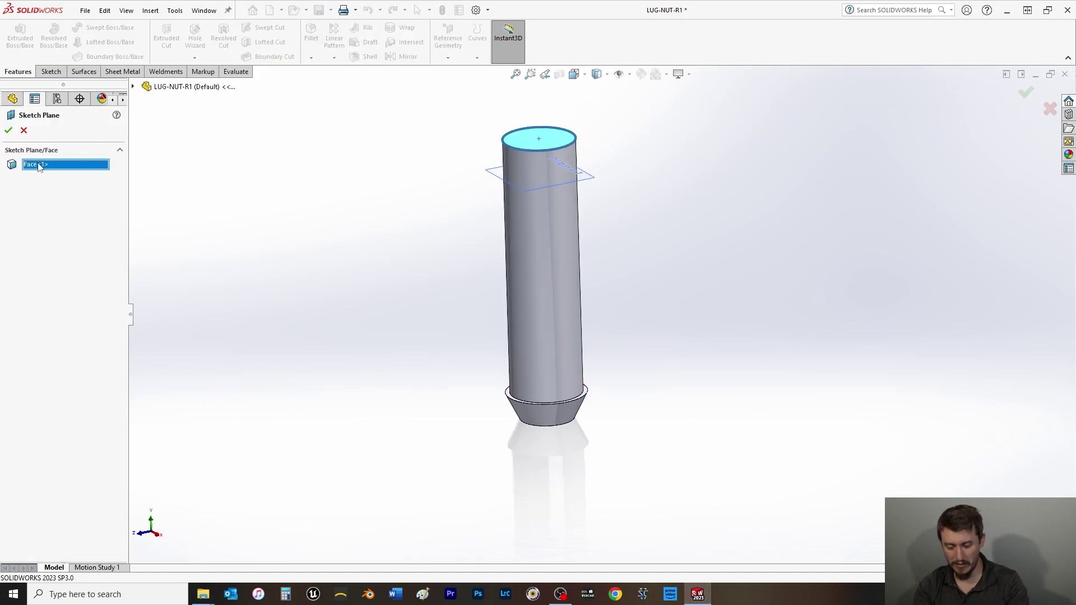
{"action": "key", "text": "Delete"}
{"action": "left_click", "coordinate": [588, 180]}
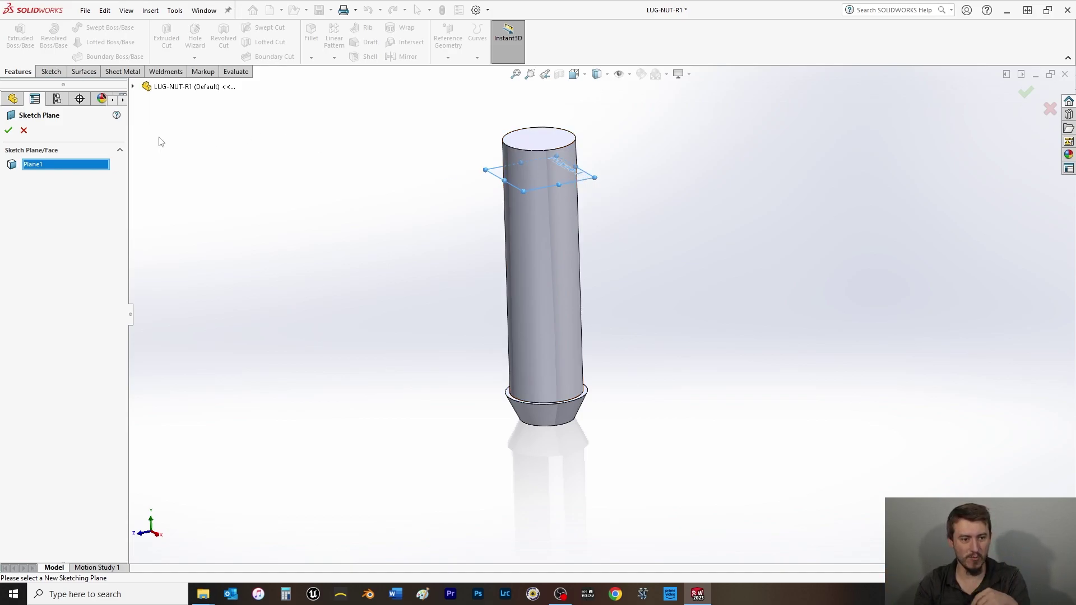
{"action": "left_click", "coordinate": [8, 130]}
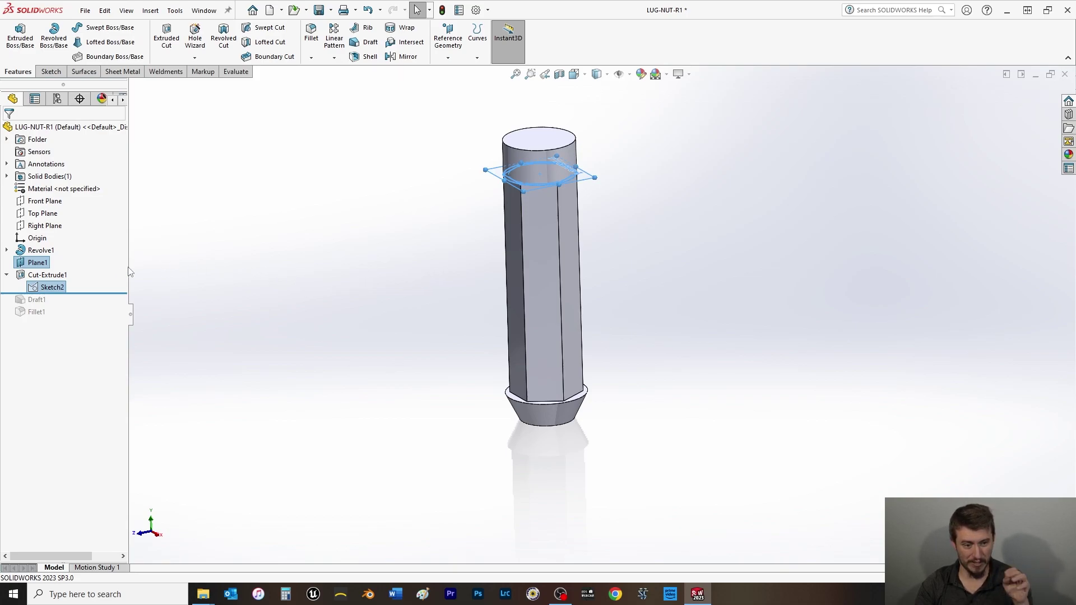
- Roll forward past Draft1 and edit it to also taper the round top face
{"action": "left_click_drag", "start_coordinate": [99, 291], "coordinate": [94, 303]}
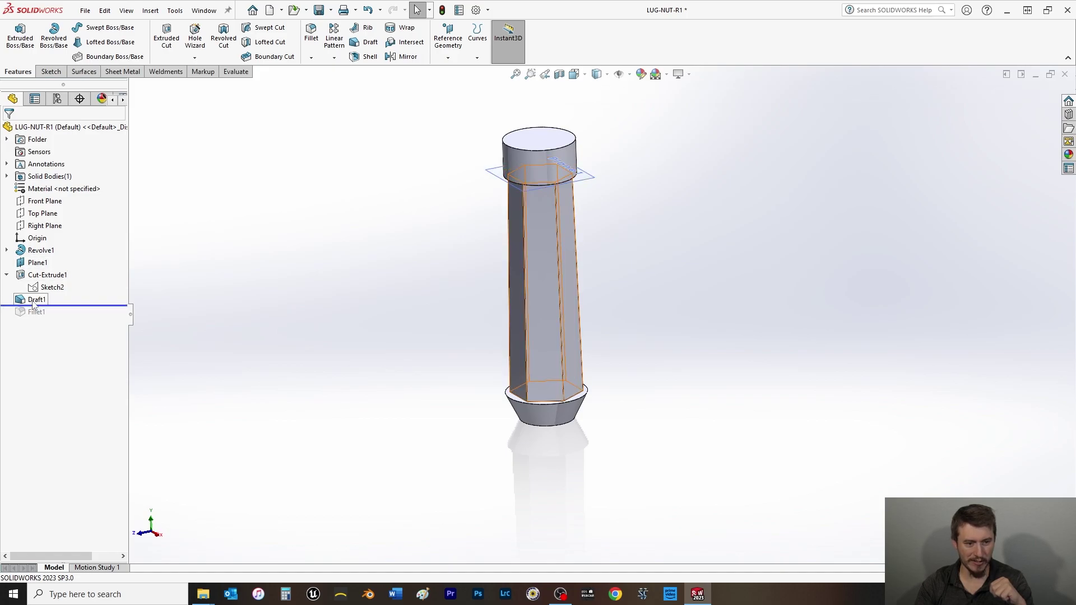
{"action": "mouse_move", "coordinate": [31, 303]}
{"action": "left_mouse_down"}
{"action": "mouse_move", "coordinate": [29, 272]}
{"action": "mouse_move", "coordinate": [35, 303]}
{"action": "left_mouse_up"}
{"action": "left_click", "coordinate": [45, 276]}
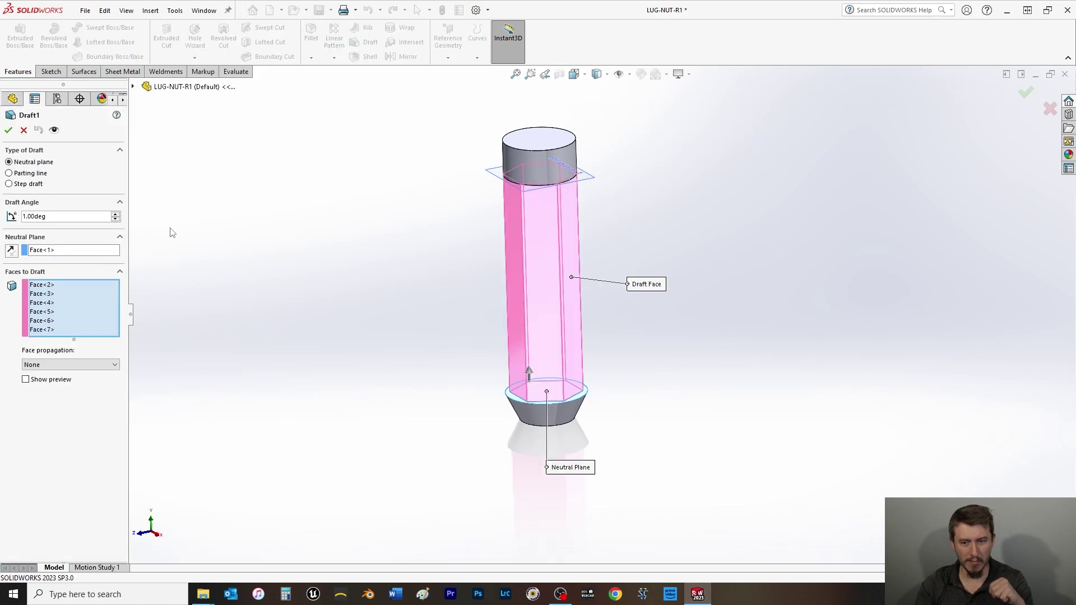
{"action": "left_click", "coordinate": [540, 166]}
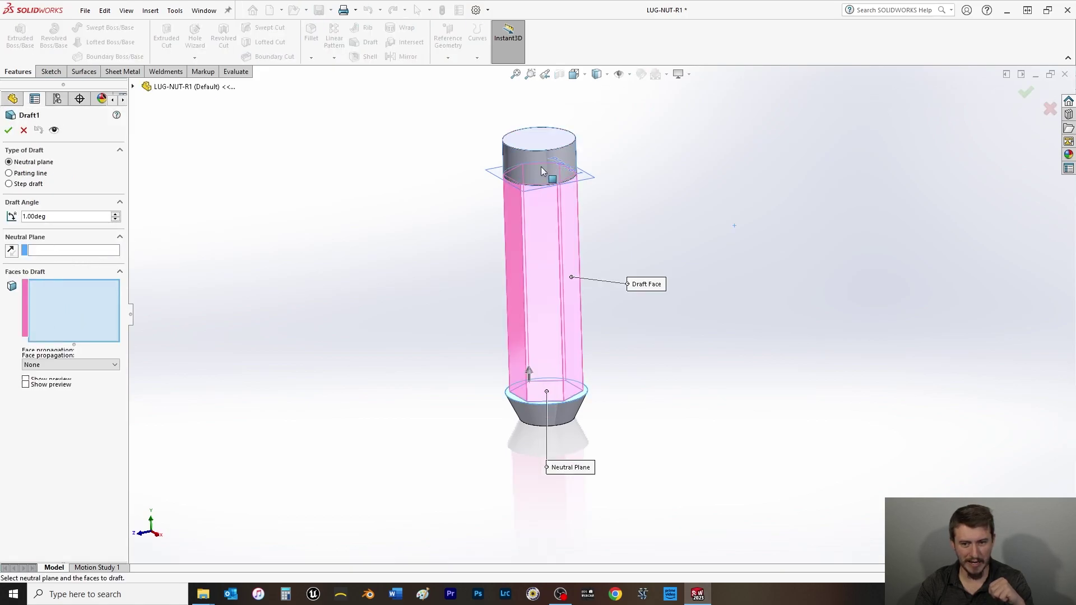
{"action": "left_click", "coordinate": [8, 130]}
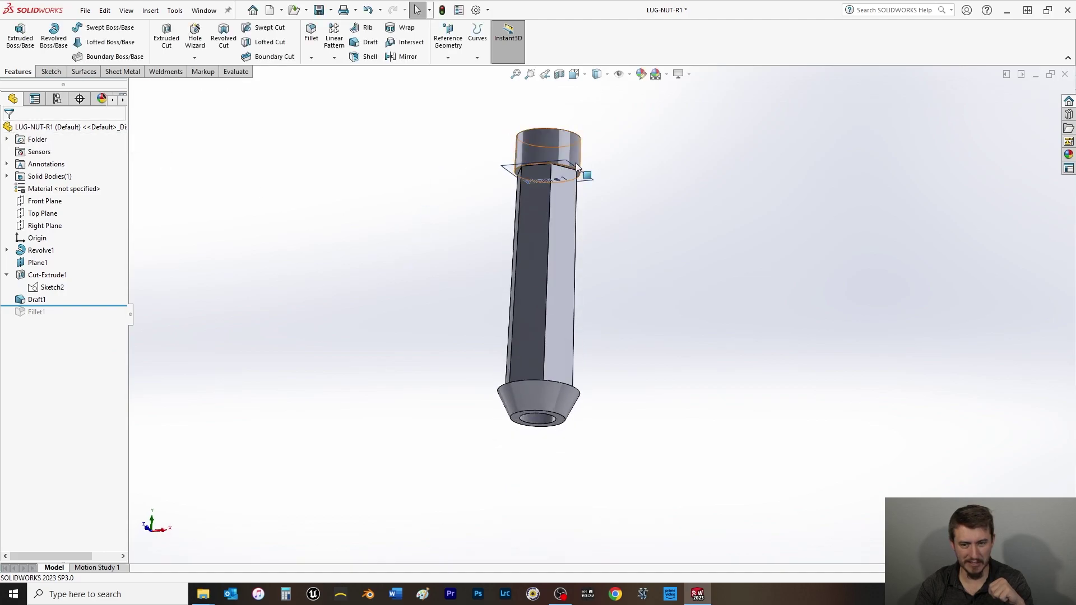
- Delete the Draft1 feature from the feature tree
{"action": "scroll", "coordinate": [543, 189], "scroll_direction": "up", "scroll_amount": 5}
{"action": "middle_click_drag", "start_coordinate": [546, 214], "coordinate": [532, 240]}
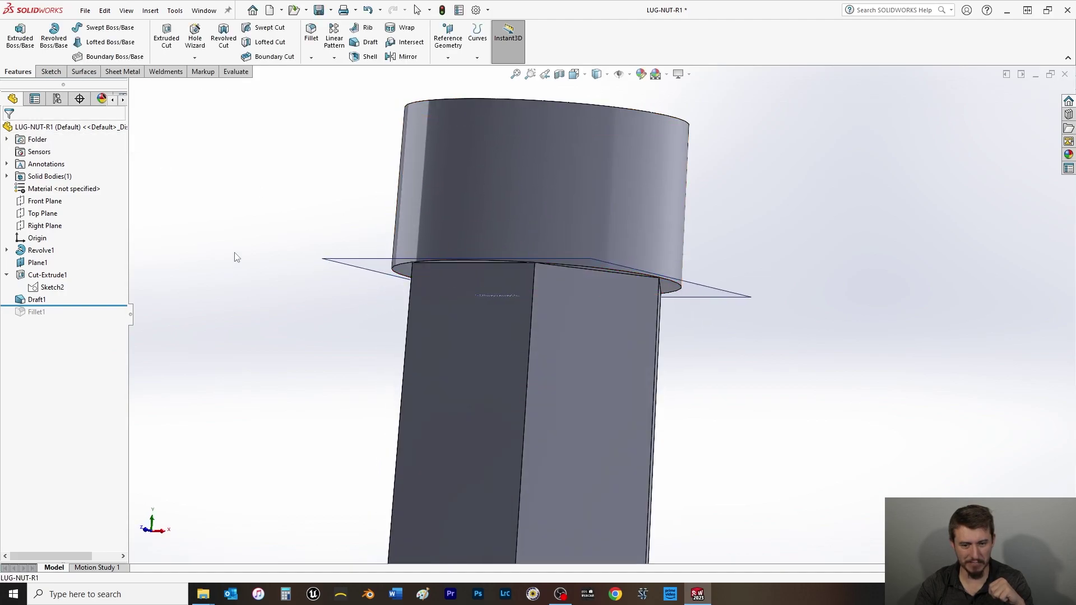
{"action": "left_click", "coordinate": [38, 301]}
{"action": "key", "text": "Delete"}
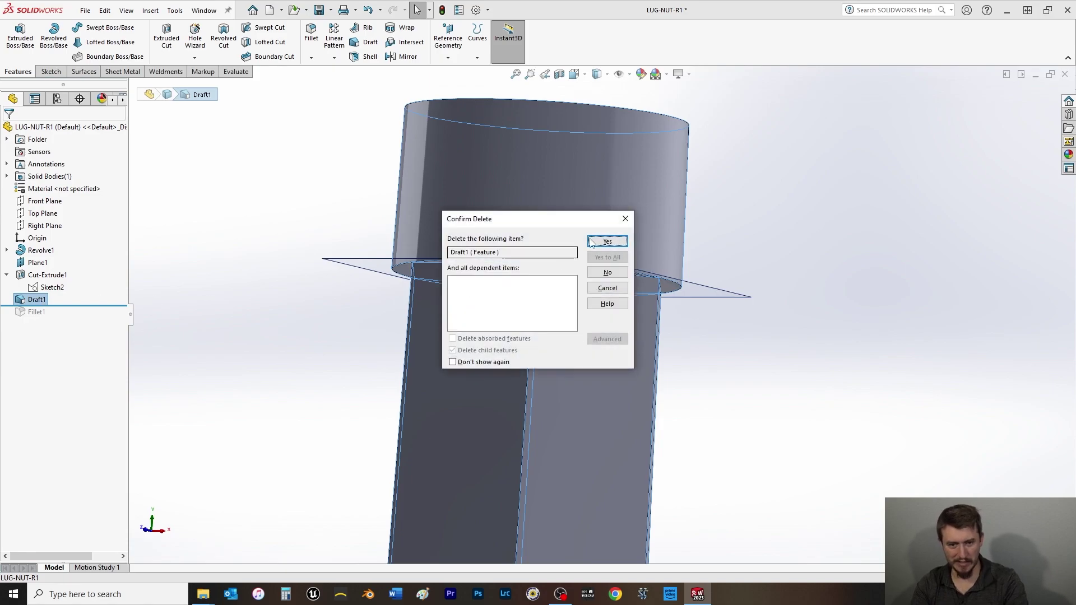
{"action": "left_click", "coordinate": [603, 246]}
- Undo the Draft1 deletion and drag the rollback bar to just below Plane1
{"action": "scroll", "coordinate": [481, 287], "scroll_direction": "down", "scroll_amount": 2}
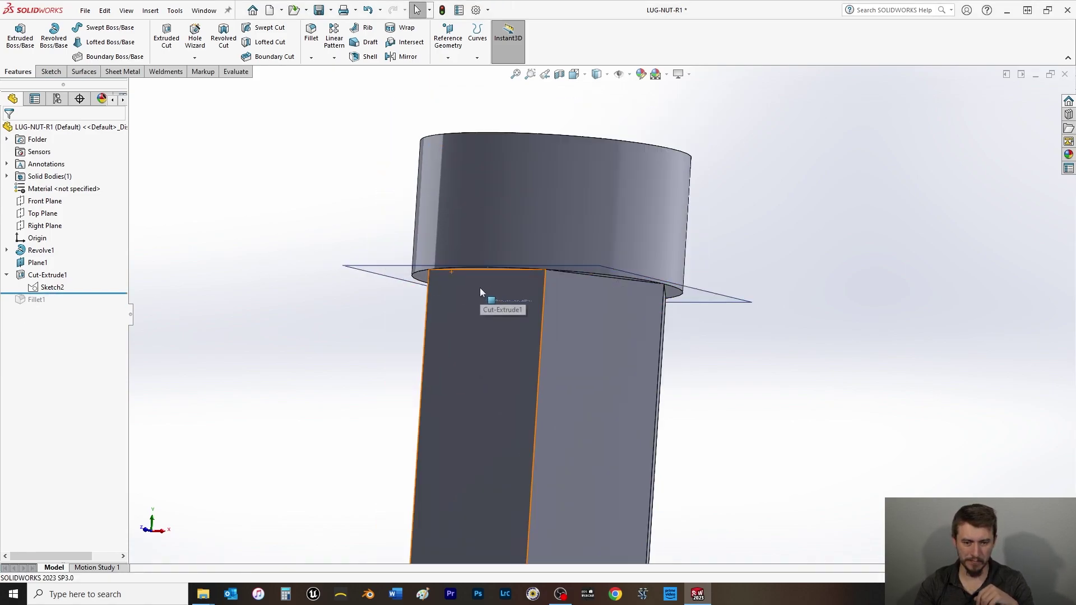
{"action": "middle_click_drag", "start_coordinate": [470, 266], "coordinate": [440, 361]}
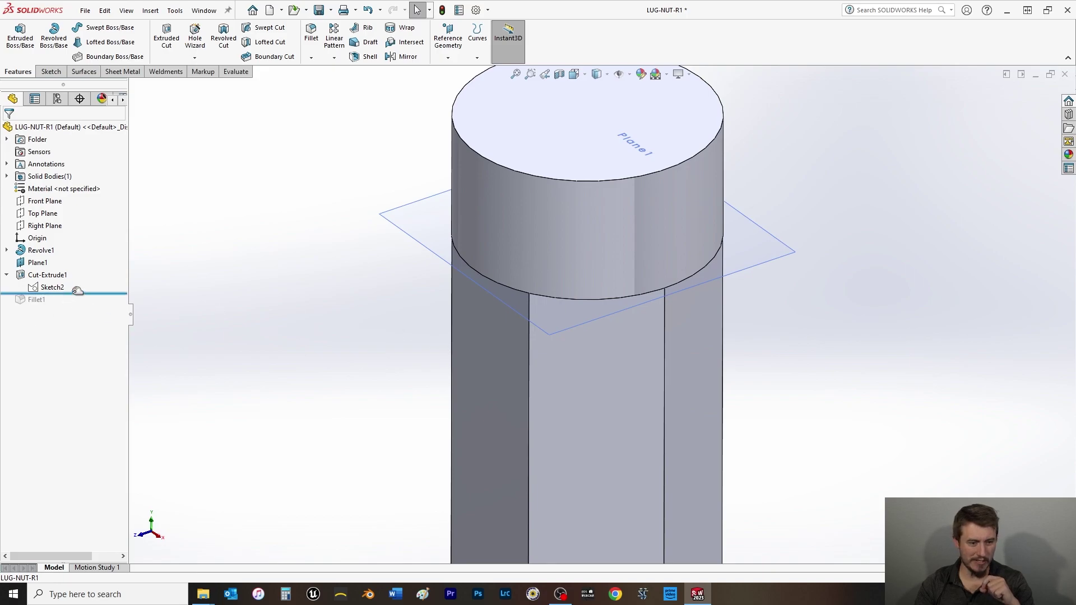
{"action": "key", "text": "ctrl+z"}
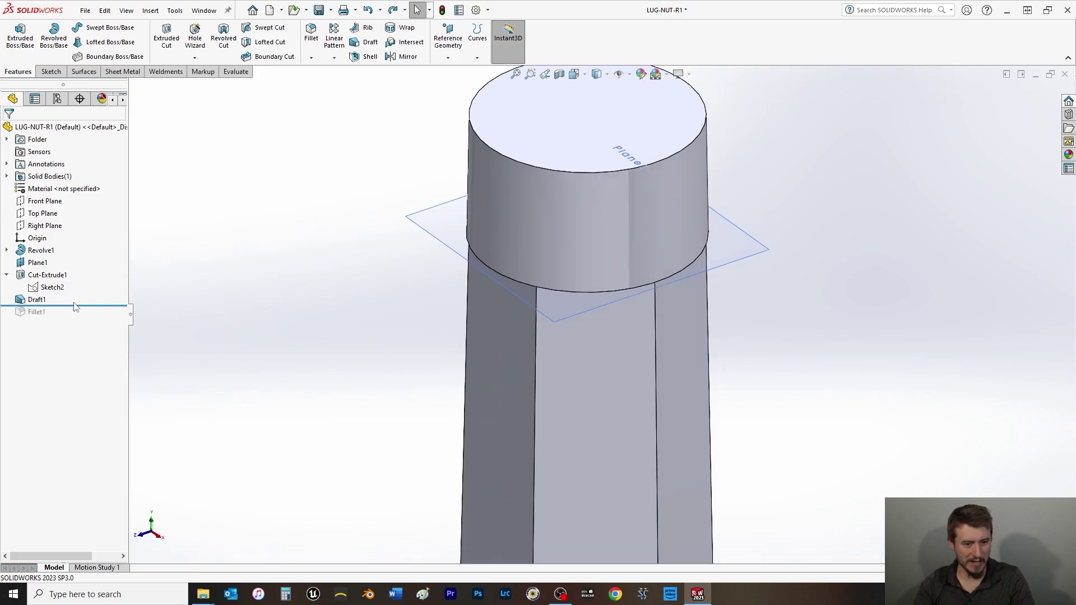
{"action": "left_click_drag", "start_coordinate": [76, 306], "coordinate": [85, 270]}
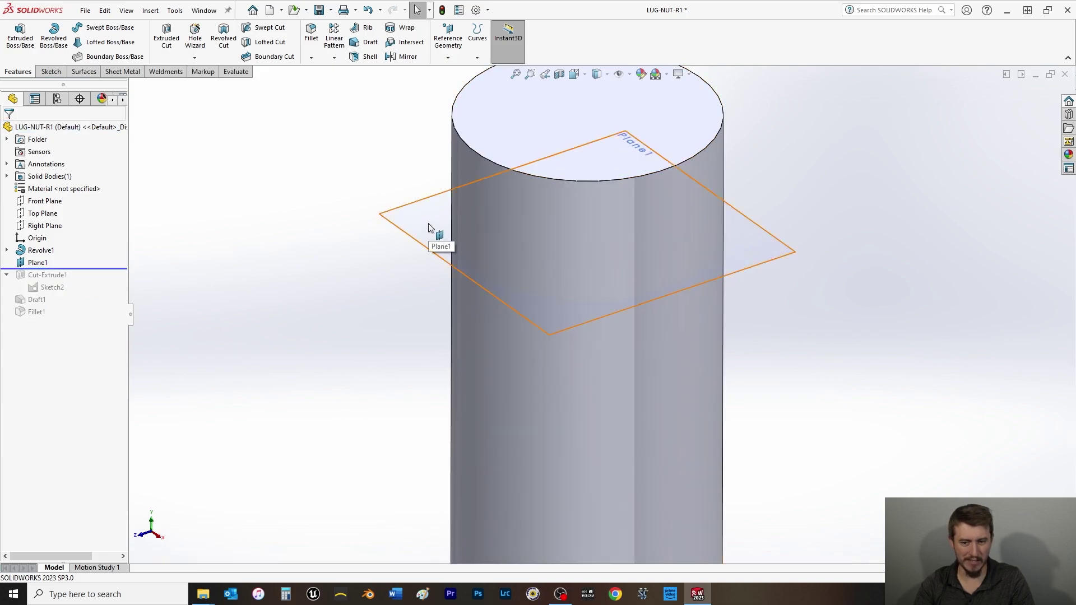
{"action": "key", "text": "space"}
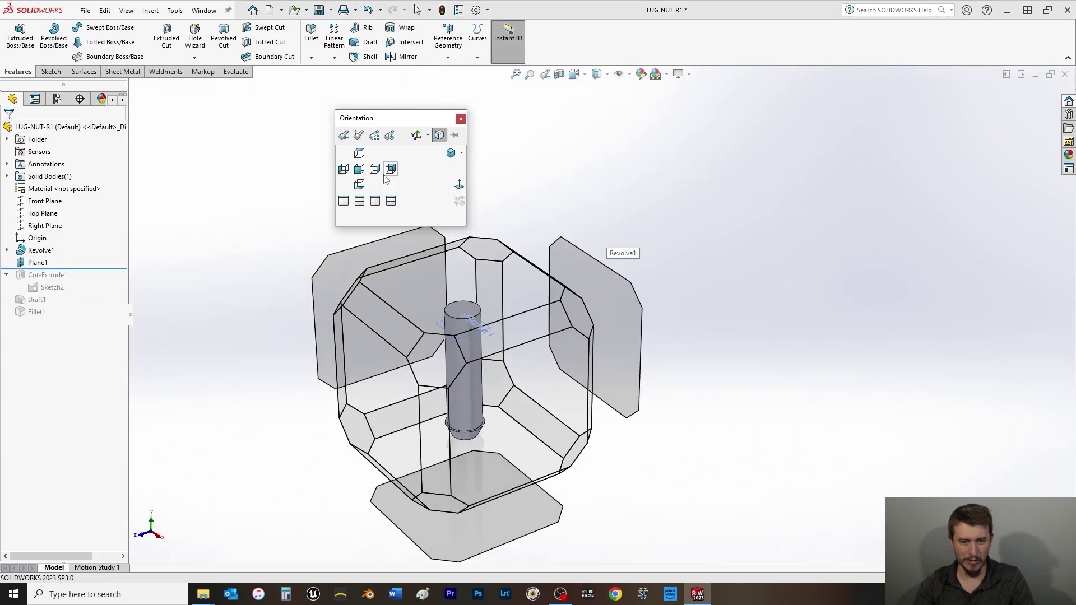
- Switch to the front view and start a new sketch on the Front Plane
{"action": "left_click", "coordinate": [363, 172]}
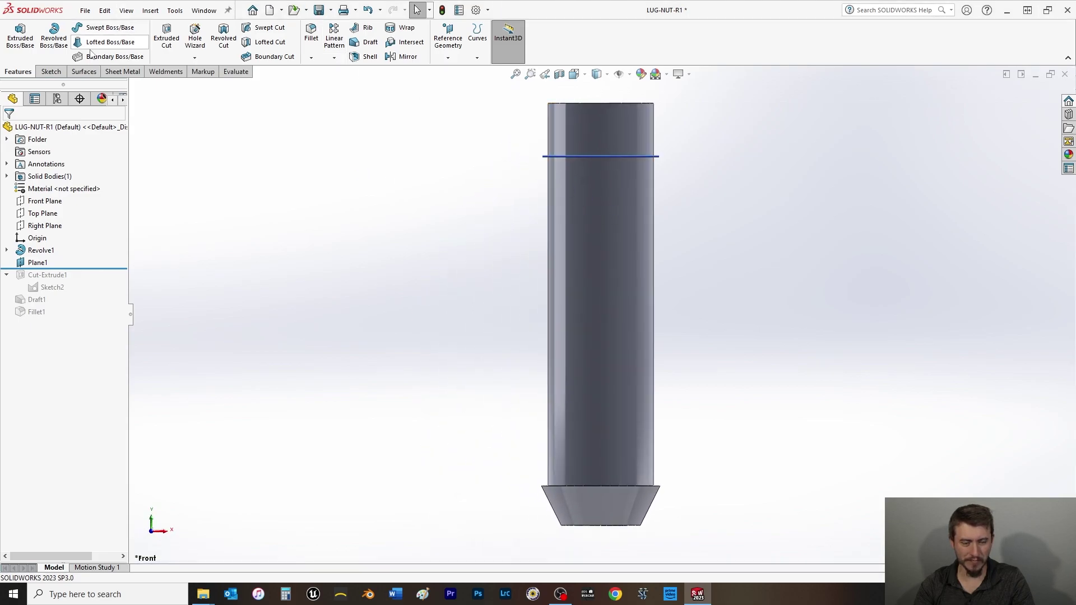
{"action": "left_click", "coordinate": [50, 71]}
{"action": "left_click", "coordinate": [16, 34]}
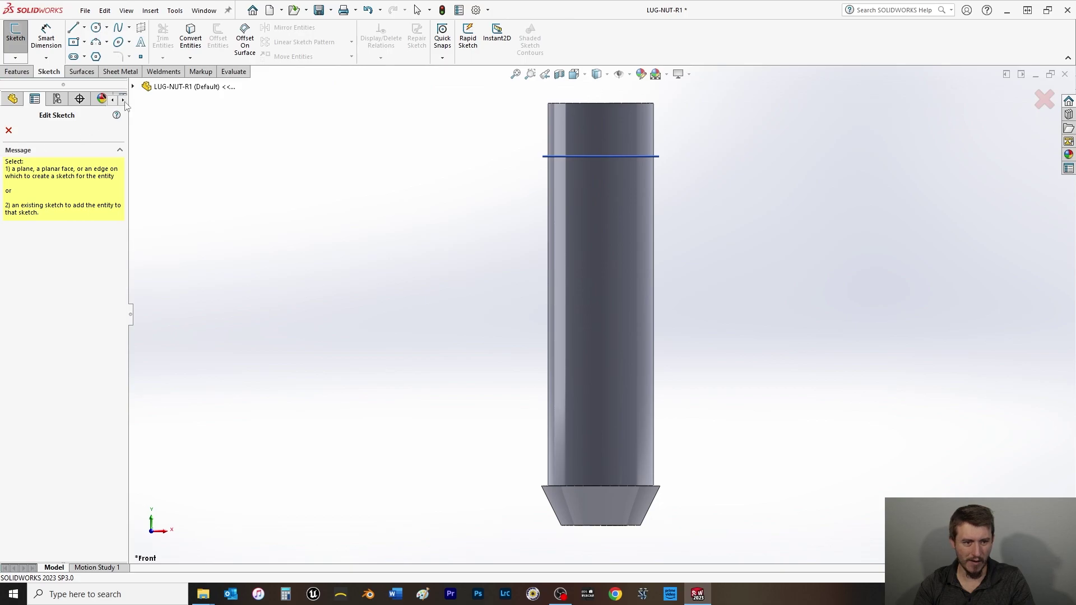
{"action": "left_click", "coordinate": [133, 86]}
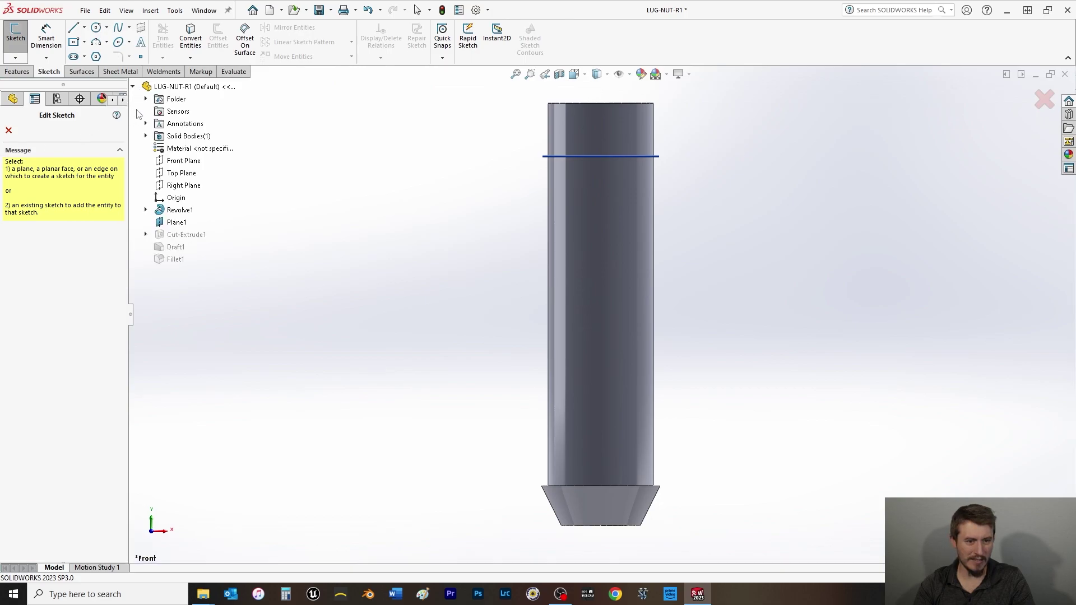
{"action": "left_click", "coordinate": [176, 162]}
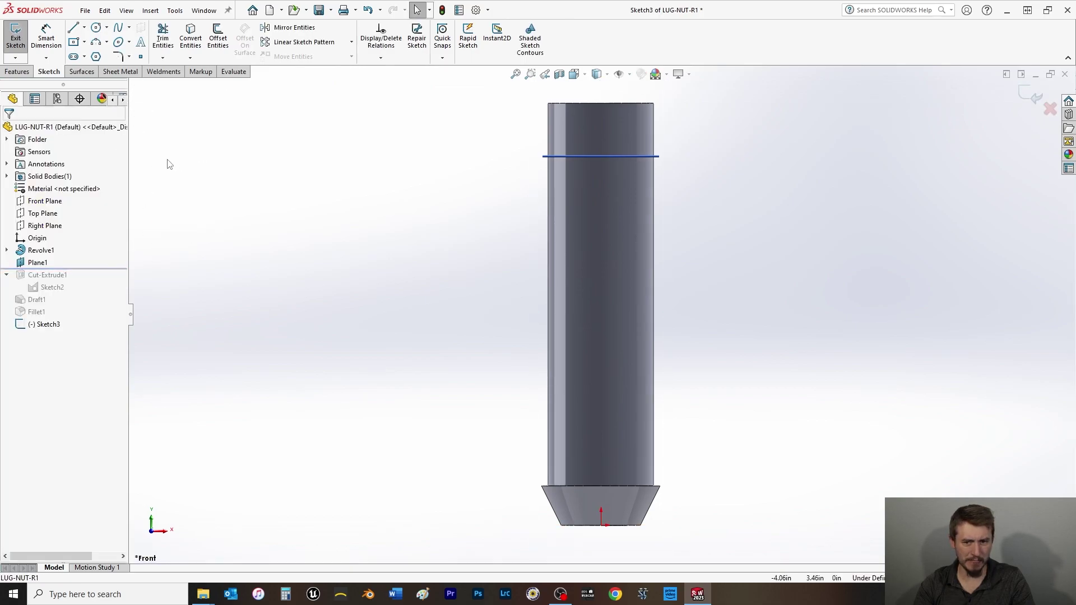
- Draw a vertical centerline from the top-edge midpoint about 0.5 in down
{"action": "left_click", "coordinate": [74, 29]}
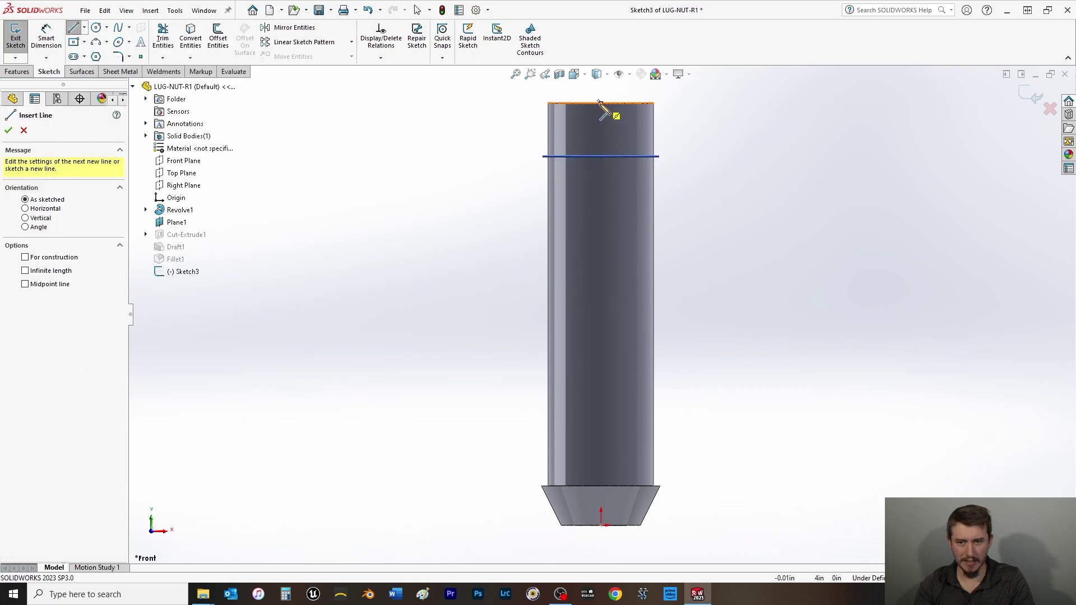
{"action": "left_click", "coordinate": [84, 27]}
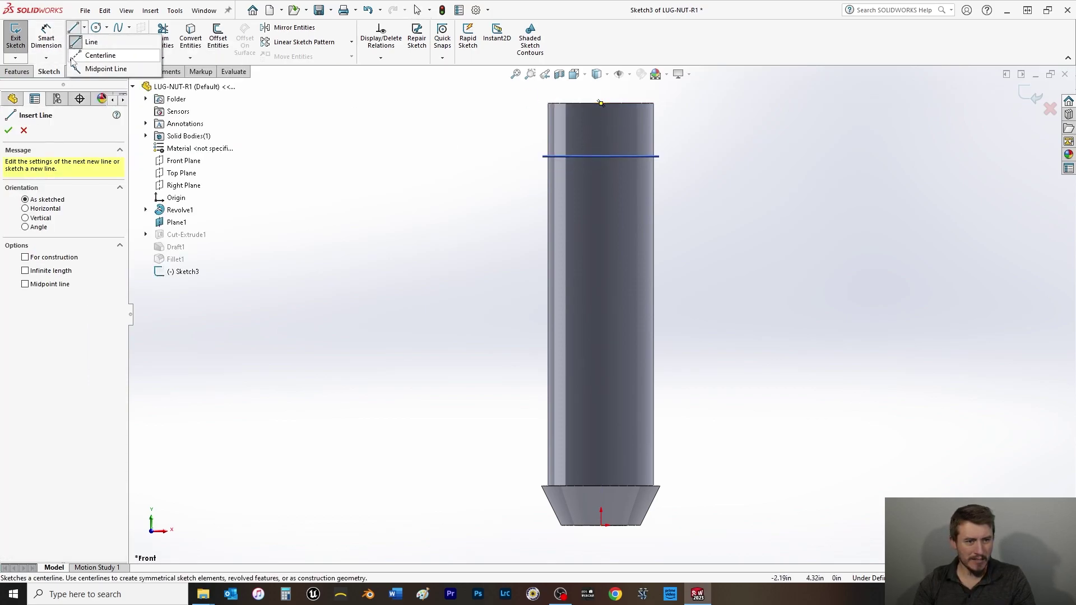
{"action": "left_click", "coordinate": [100, 55]}
{"action": "left_click", "coordinate": [601, 103]}
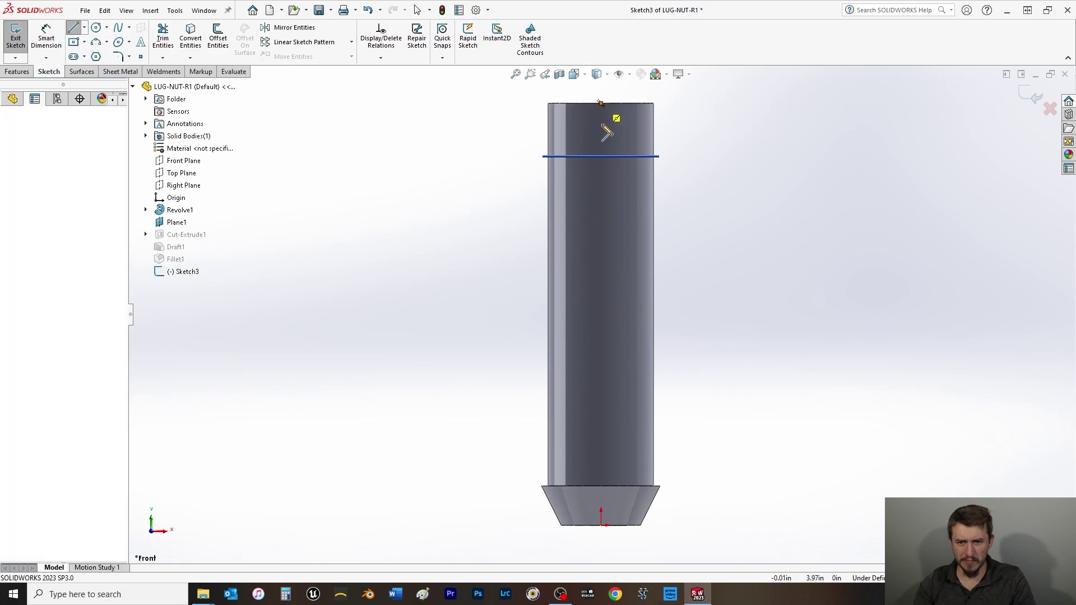
{"action": "left_click", "coordinate": [601, 157]}
{"action": "right_click", "coordinate": [483, 139]}
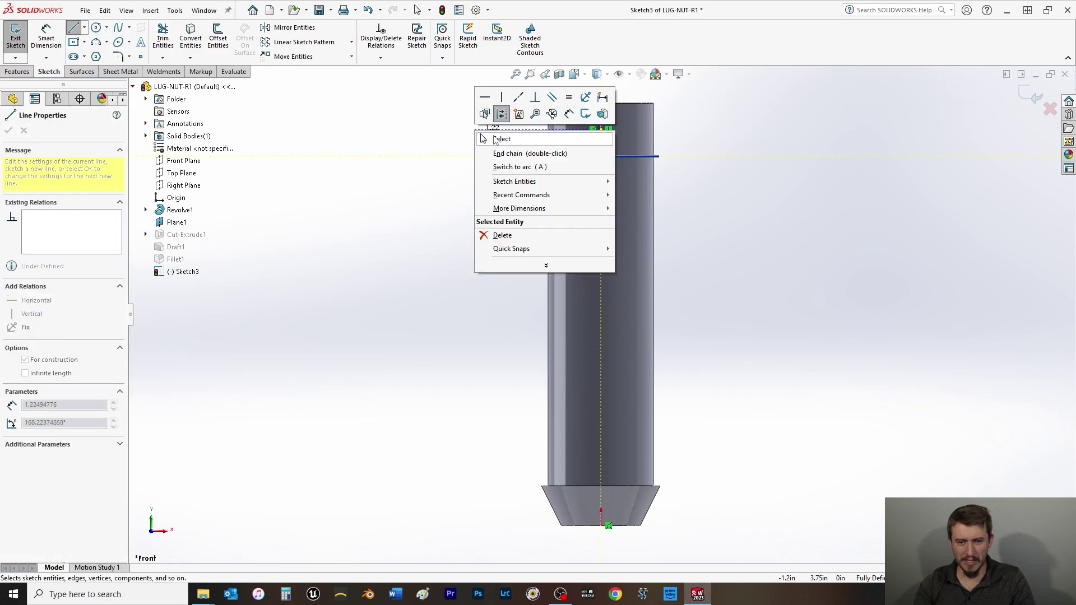
{"action": "left_click", "coordinate": [501, 139]}
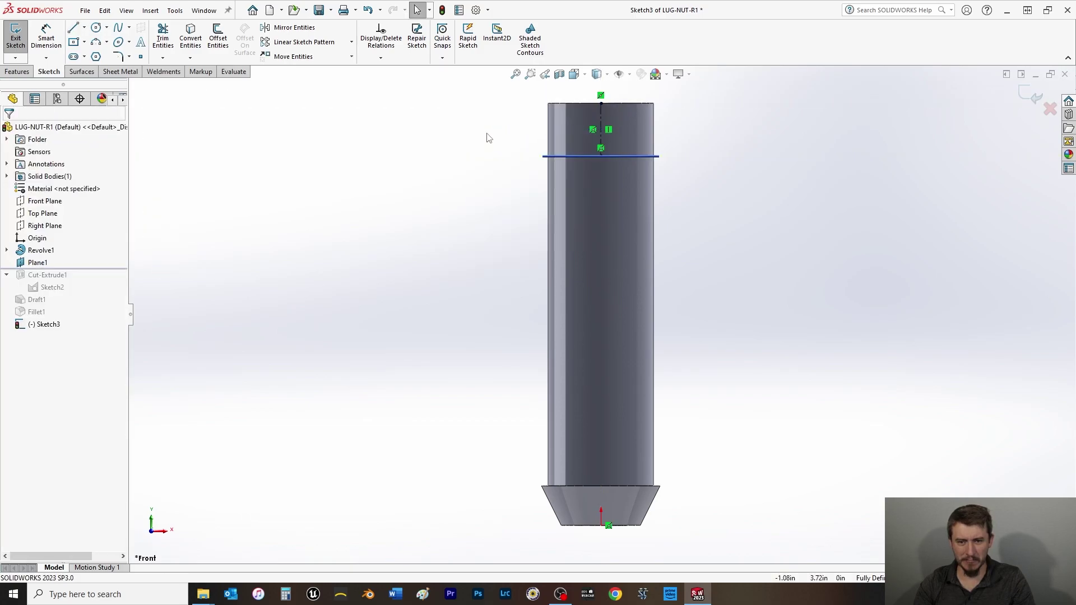
- Draw a top line from the top-edge midpoint to the left corner, then a short side line down
{"action": "left_click", "coordinate": [74, 29]}
{"action": "left_click", "coordinate": [600, 104]}
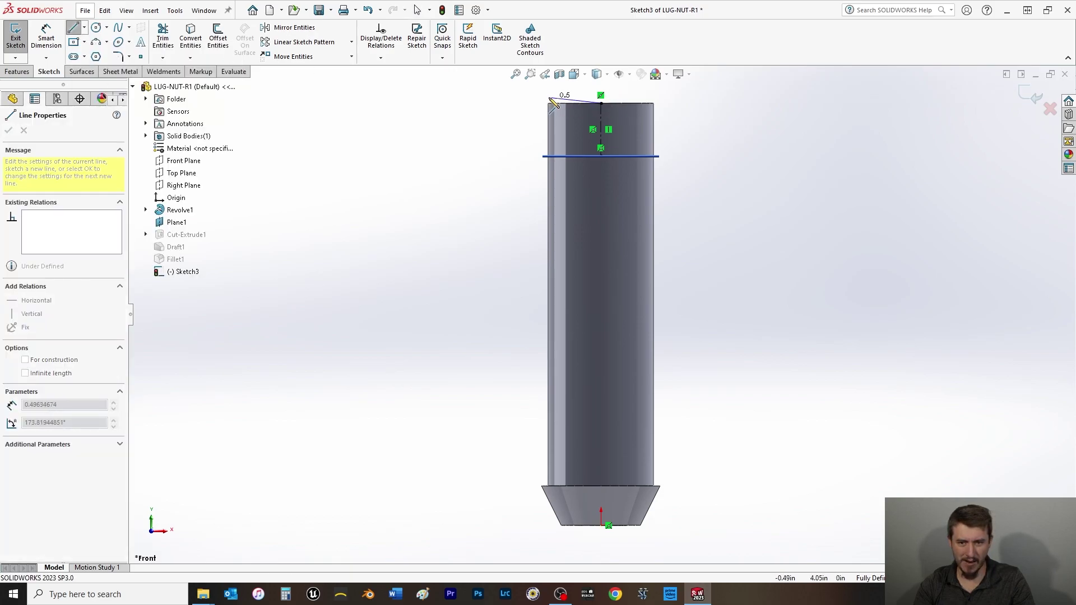
{"action": "left_click", "coordinate": [547, 104]}
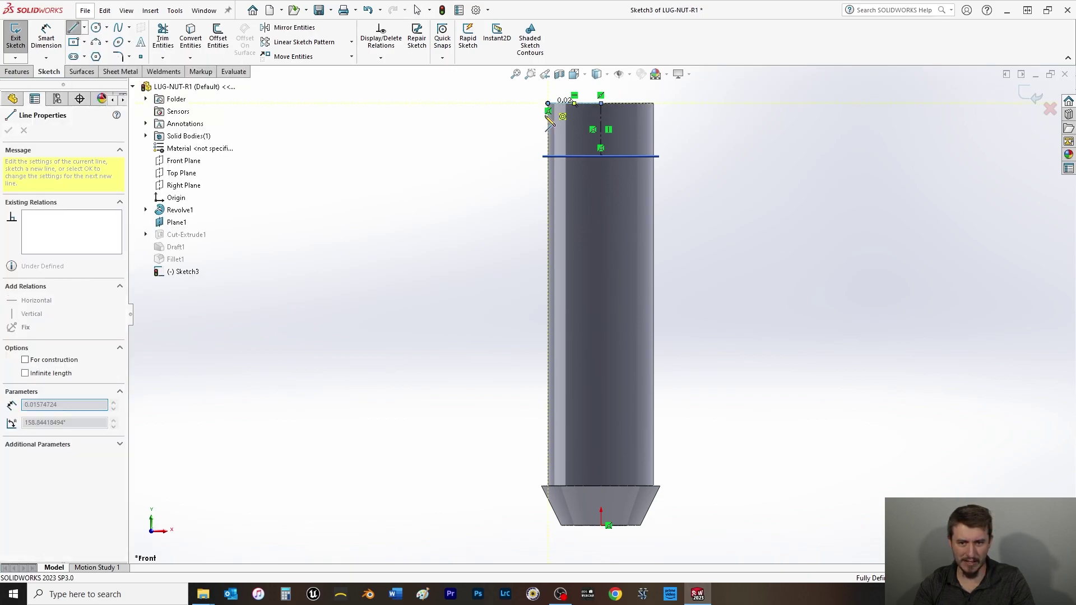
{"action": "left_click", "coordinate": [549, 156]}
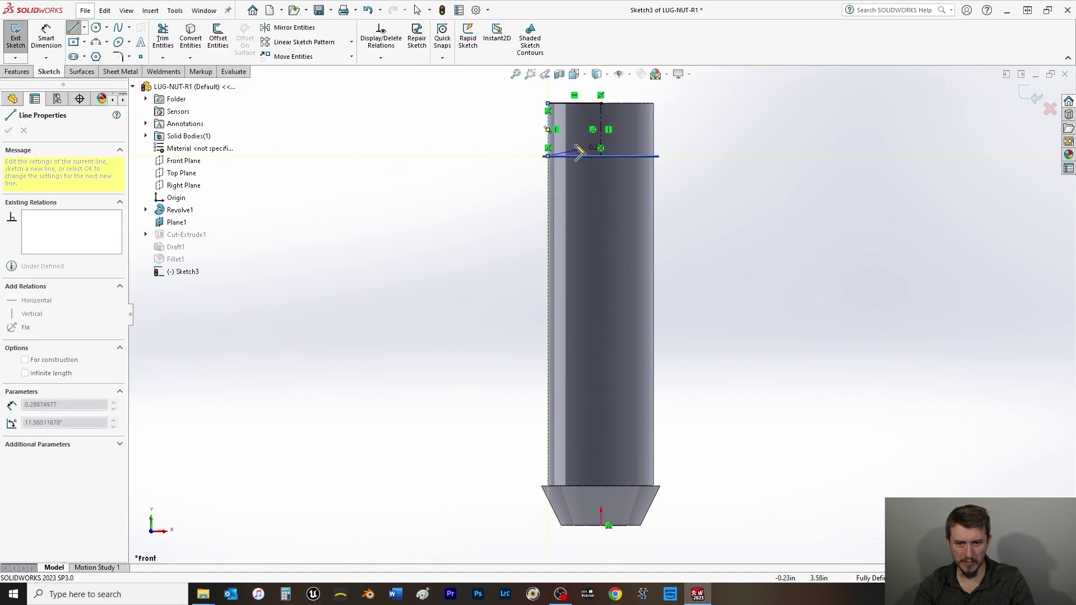
{"action": "right_click", "coordinate": [580, 148]}
{"action": "left_click", "coordinate": [586, 137]}
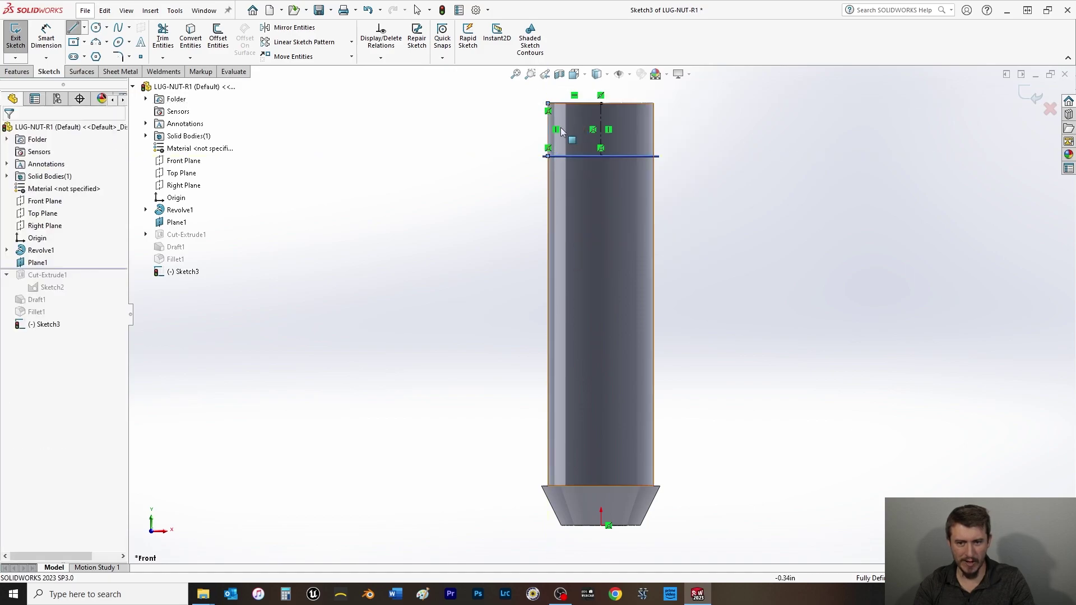
- Add a three-point arc from the side line's lower end to the top midpoint
{"action": "left_click", "coordinate": [96, 42]}
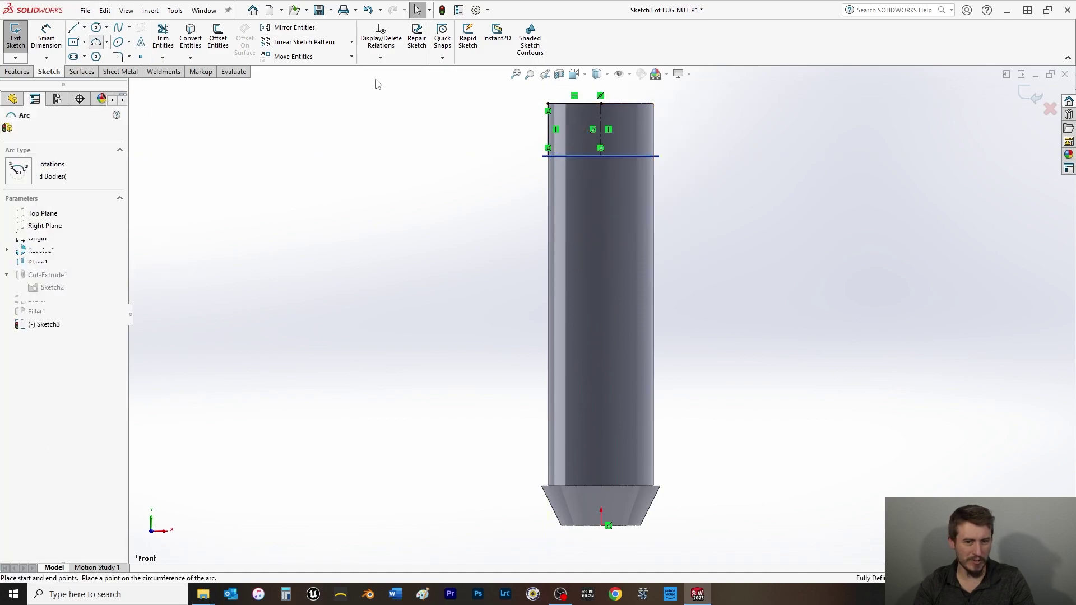
{"action": "left_click", "coordinate": [548, 155]}
{"action": "left_click", "coordinate": [600, 103]}
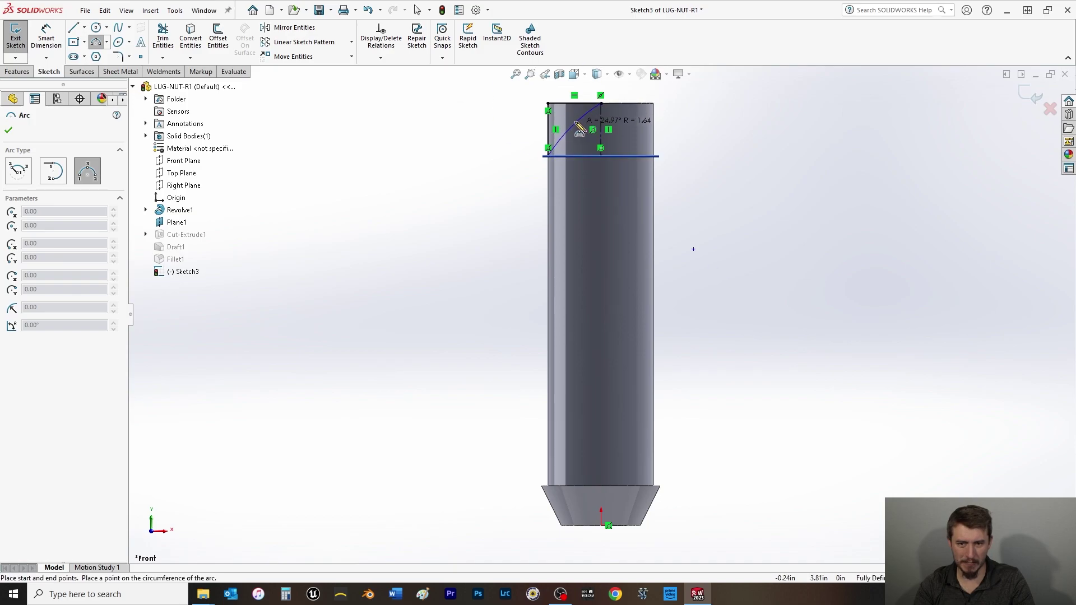
{"action": "left_click", "coordinate": [570, 124]}
{"action": "right_click", "coordinate": [480, 136]}
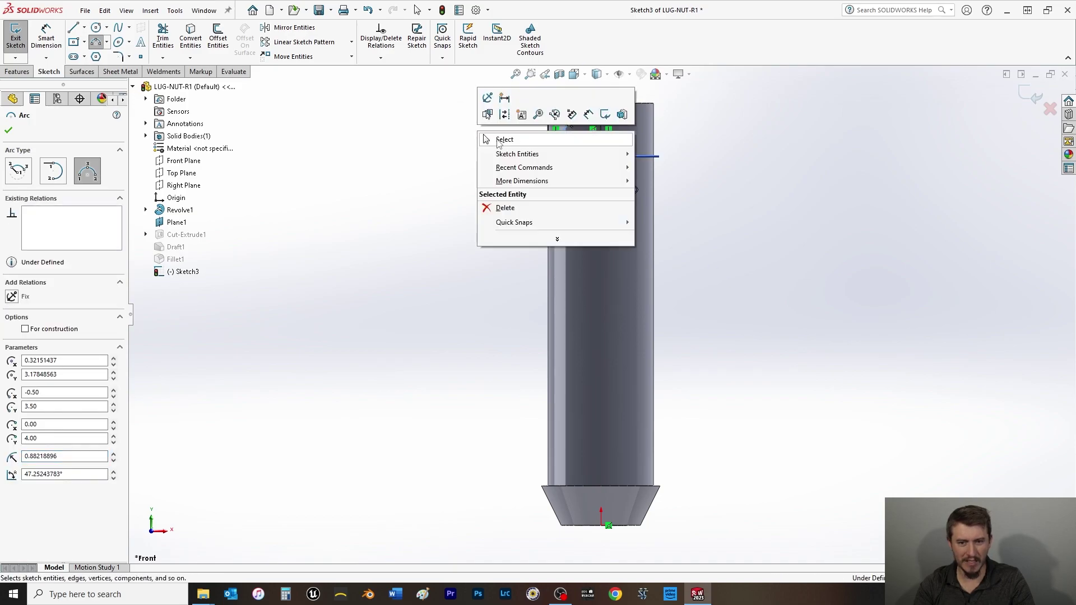
{"action": "left_click", "coordinate": [498, 140]}
{"action": "scroll", "coordinate": [600, 195], "scroll_direction": "down", "scroll_amount": 5}
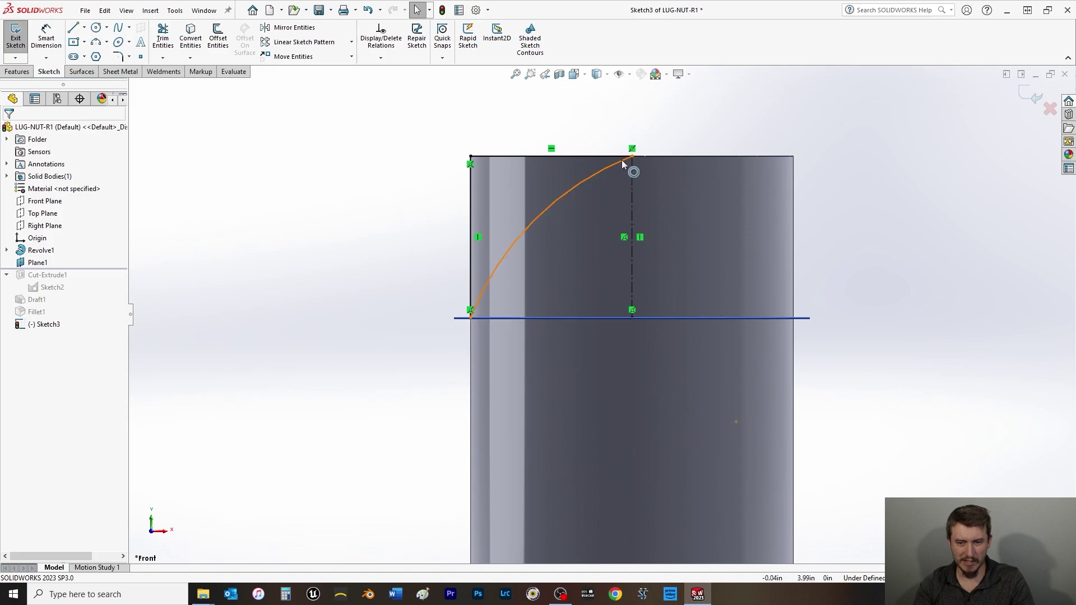
- Make the arc tangent to the top line
{"action": "left_click", "coordinate": [624, 161]}
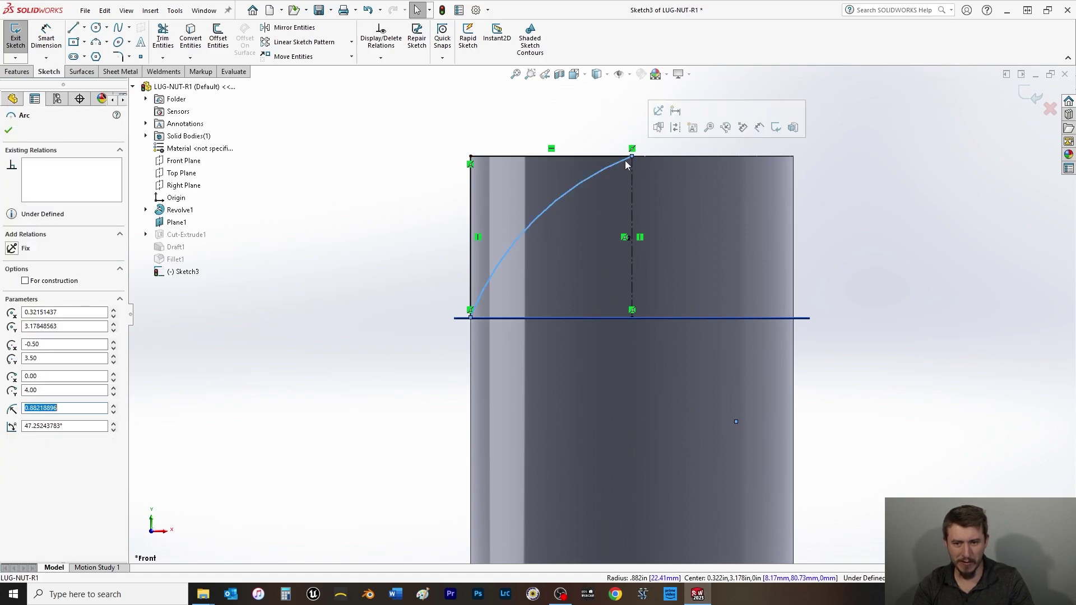
{"action": "left_click", "coordinate": [583, 157], "text": "ctrl"}
{"action": "left_click", "coordinate": [15, 311]}
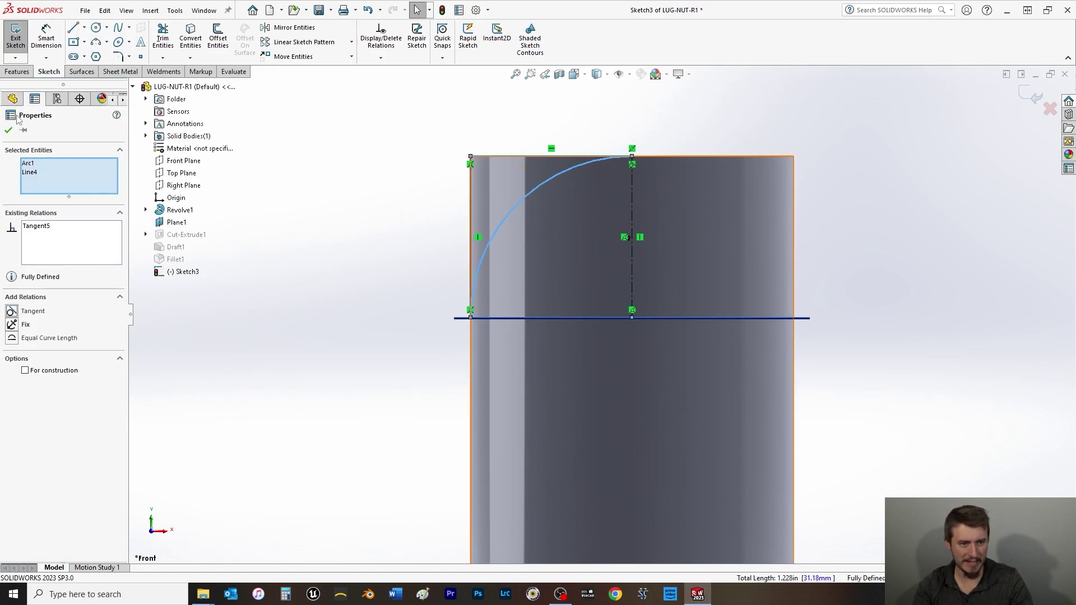
{"action": "left_click", "coordinate": [9, 130]}
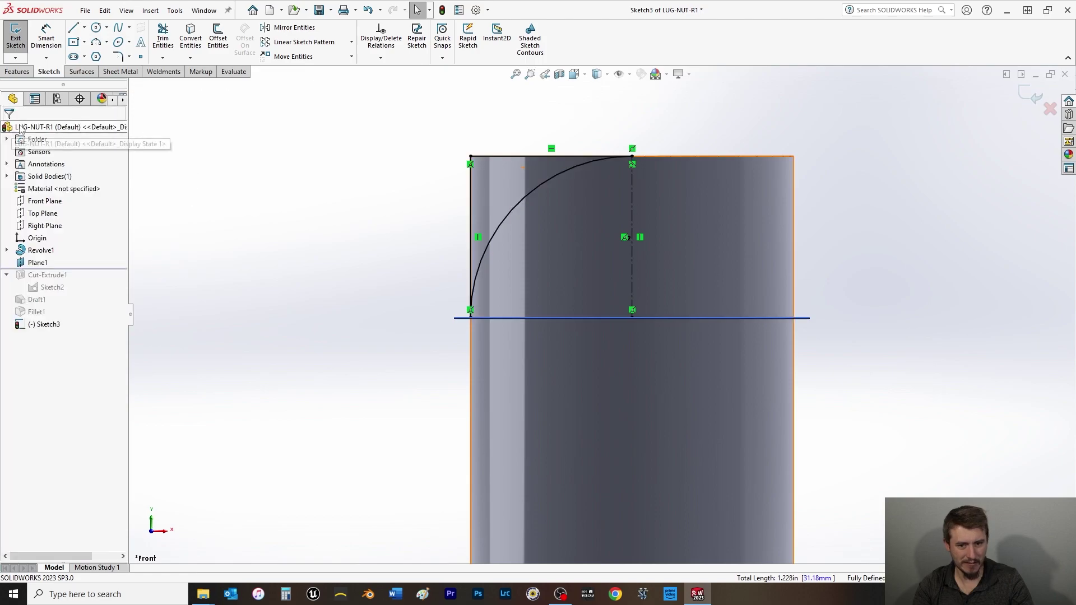
{"action": "left_click", "coordinate": [18, 73]}
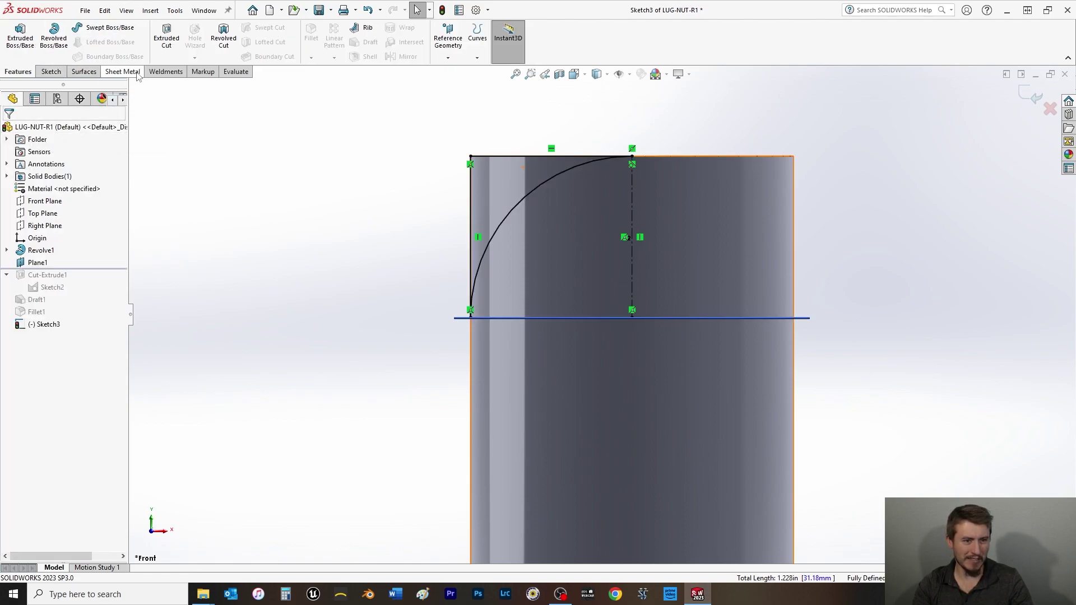
{"action": "left_click", "coordinate": [223, 39]}
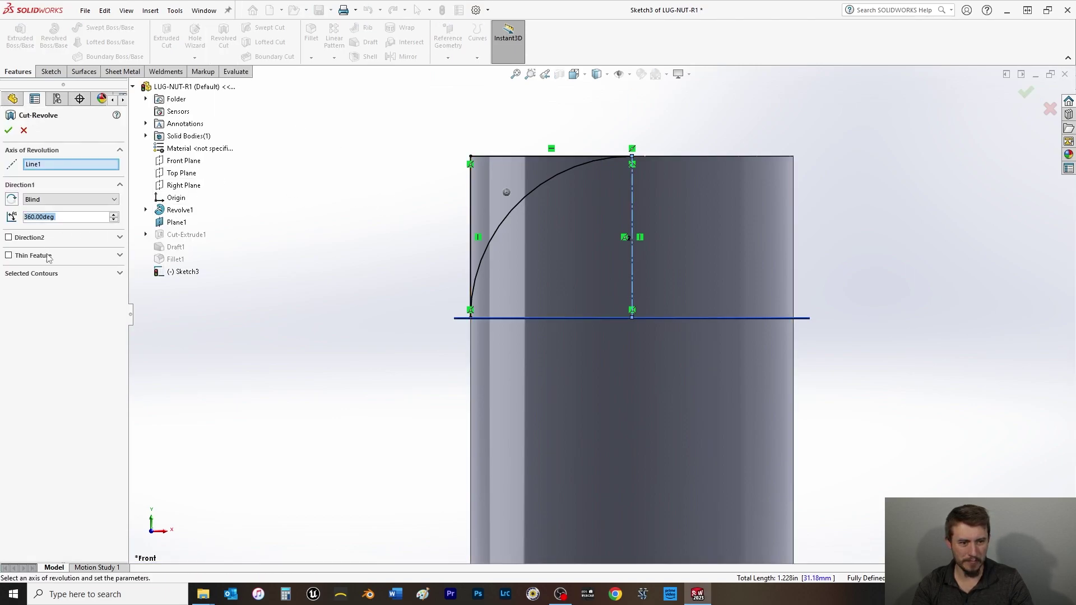
{"action": "left_click", "coordinate": [49, 274]}
{"action": "left_click", "coordinate": [487, 178]}
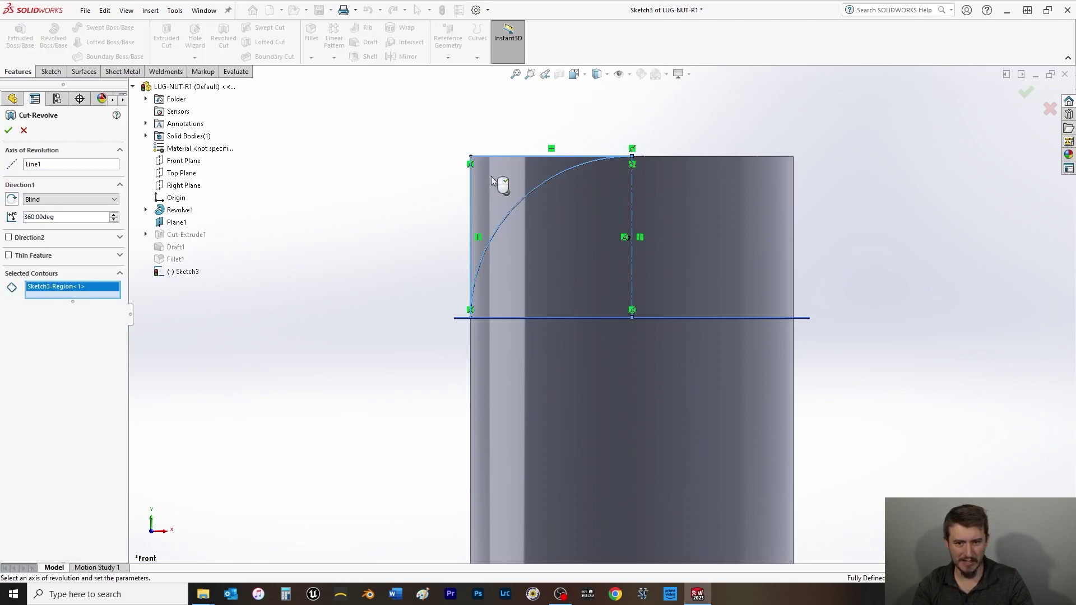
{"action": "middle_click_drag", "start_coordinate": [481, 207], "coordinate": [480, 247]}
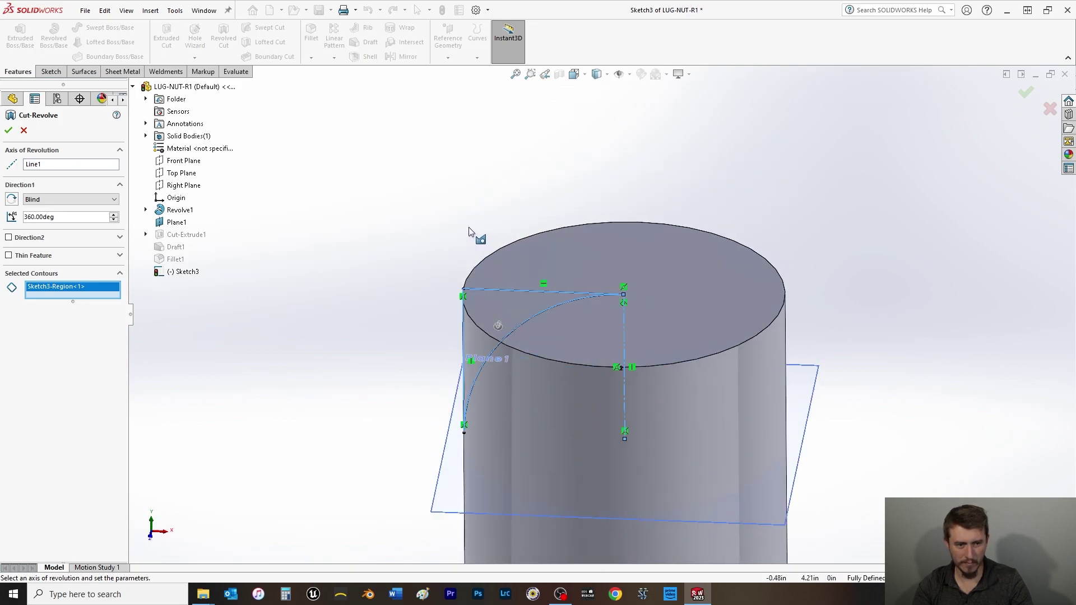
{"action": "left_click", "coordinate": [9, 131]}
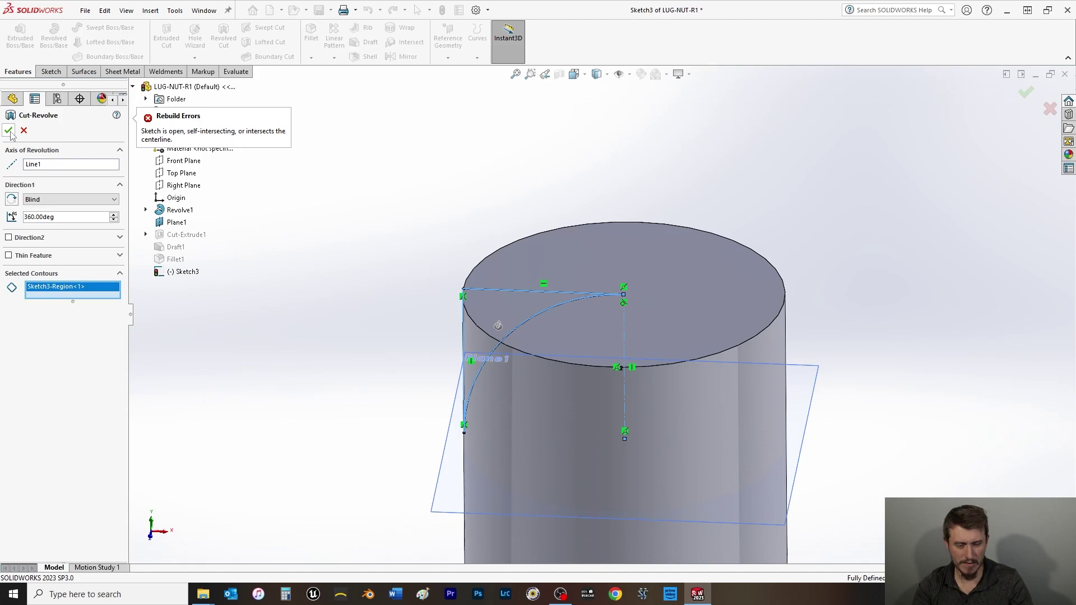
{"action": "left_click", "coordinate": [24, 131]}
- View the sketch Normal To and drag the arc to a new curvature
{"action": "scroll", "coordinate": [448, 362], "scroll_direction": "down", "scroll_amount": 4}
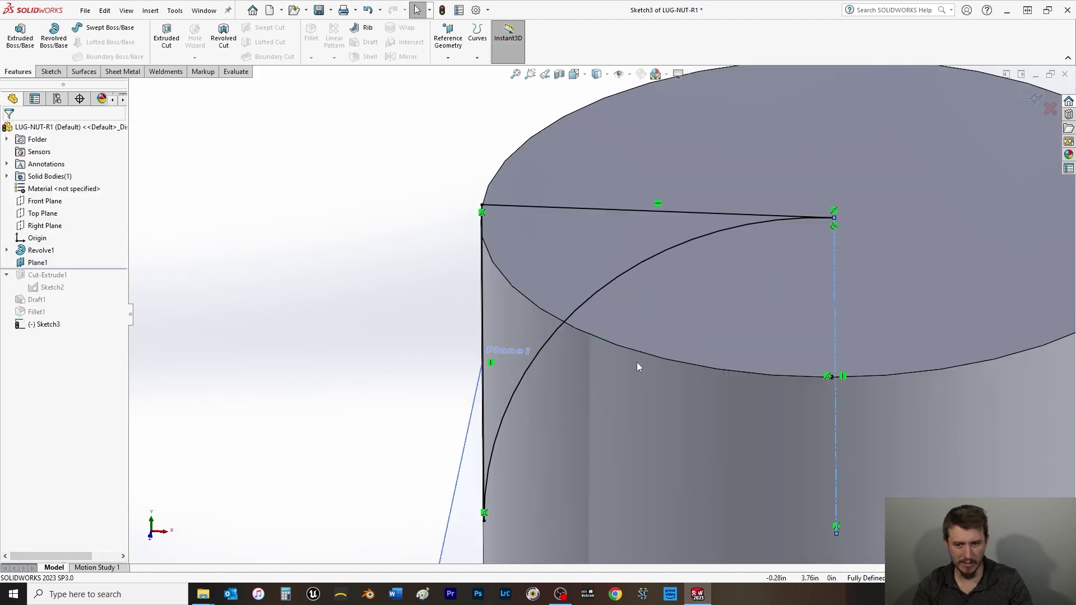
{"action": "scroll", "coordinate": [680, 360], "scroll_direction": "up", "scroll_amount": 2}
{"action": "scroll", "coordinate": [677, 314], "scroll_direction": "down", "scroll_amount": 6}
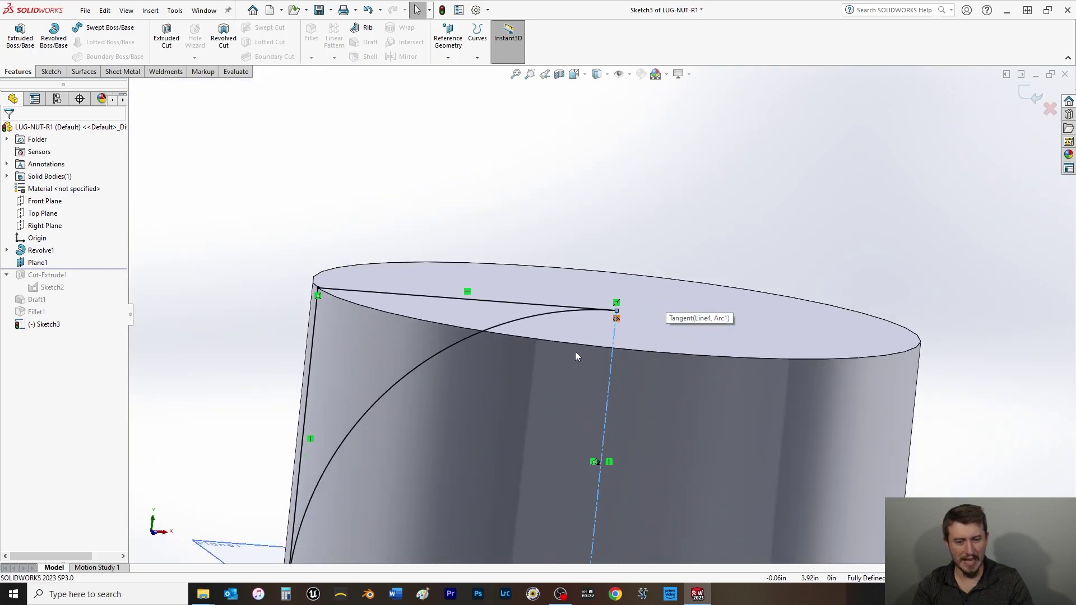
{"action": "scroll", "coordinate": [575, 352], "scroll_direction": "up", "scroll_amount": 1}
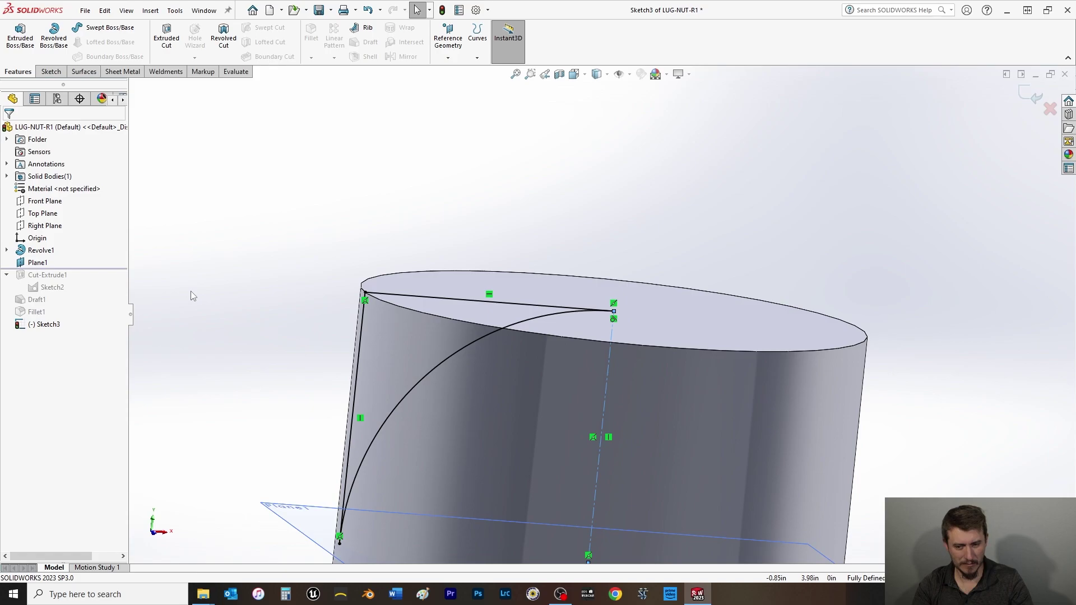
{"action": "key", "text": "ctrl+8"}
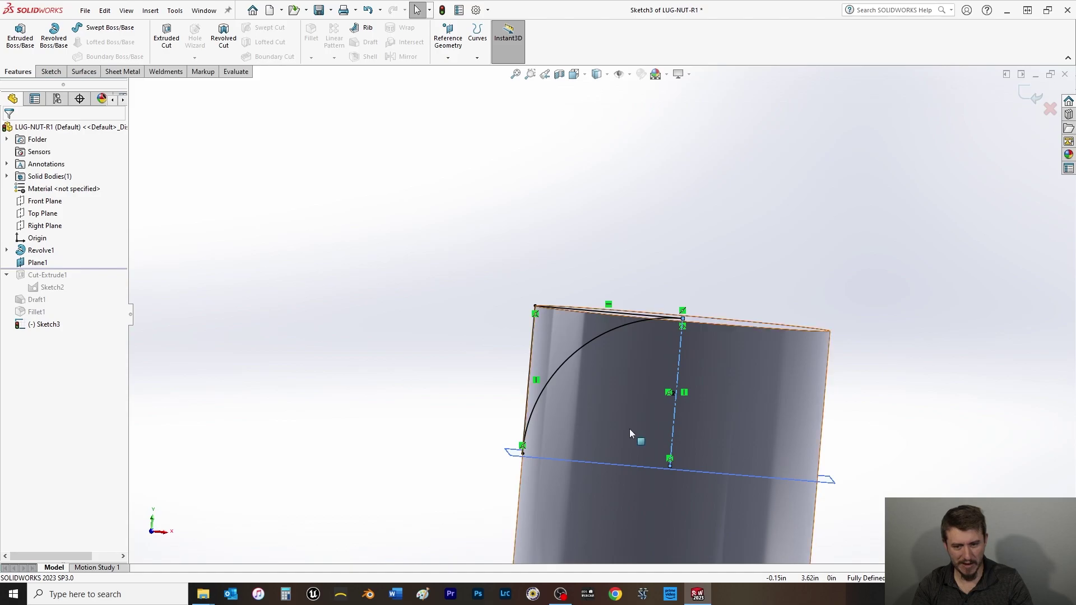
{"action": "middle_click_drag", "start_coordinate": [629, 428], "coordinate": [625, 422]}
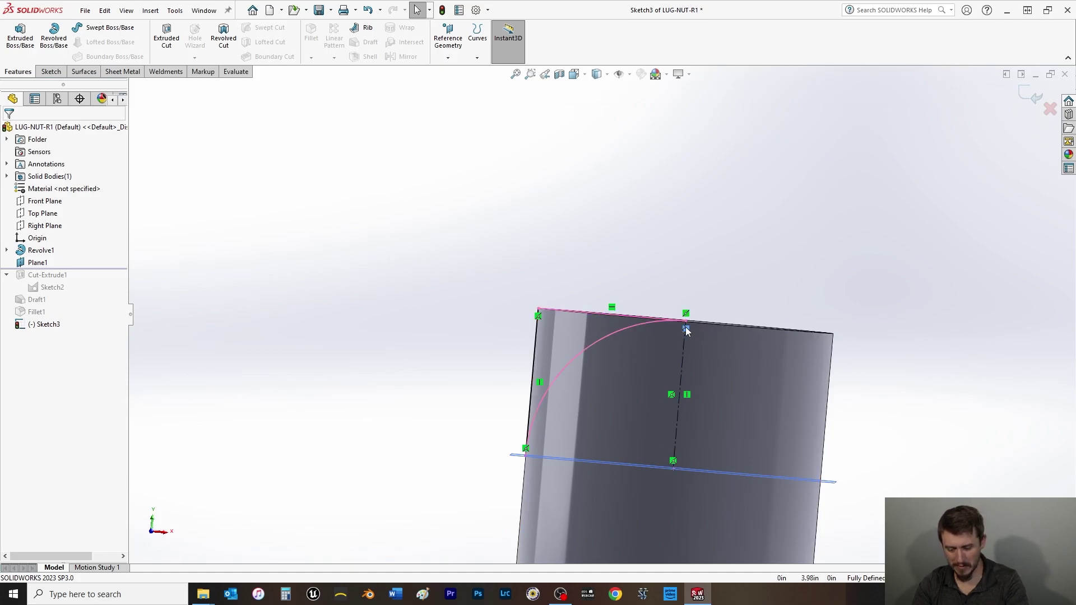
{"action": "left_click", "coordinate": [622, 327]}
{"action": "left_click_drag", "start_coordinate": [626, 339], "coordinate": [619, 351]}
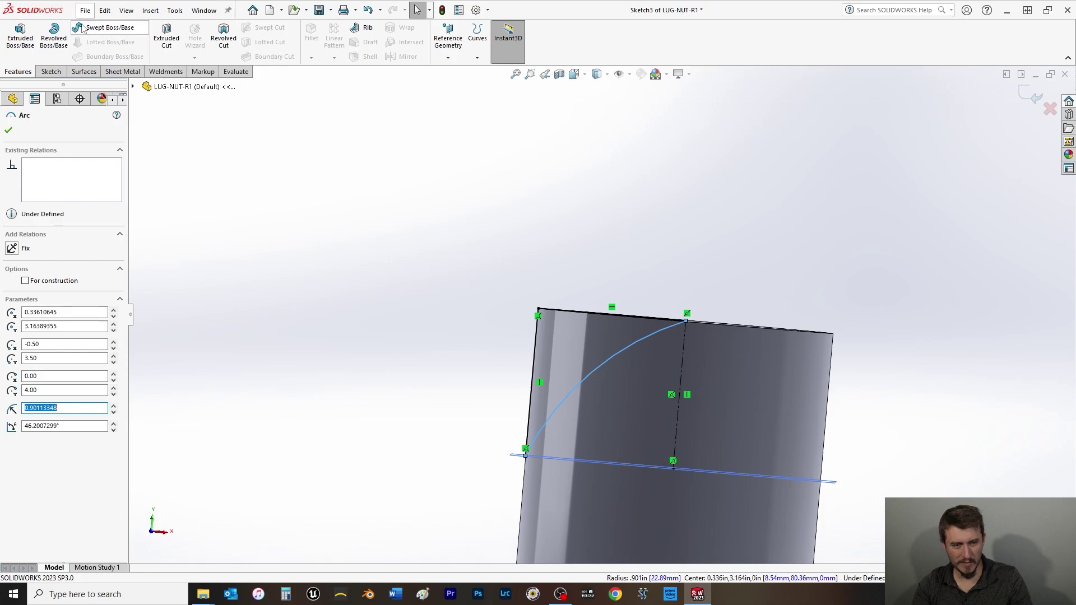
{"action": "left_click", "coordinate": [50, 71]}
{"action": "left_click", "coordinate": [415, 199]}
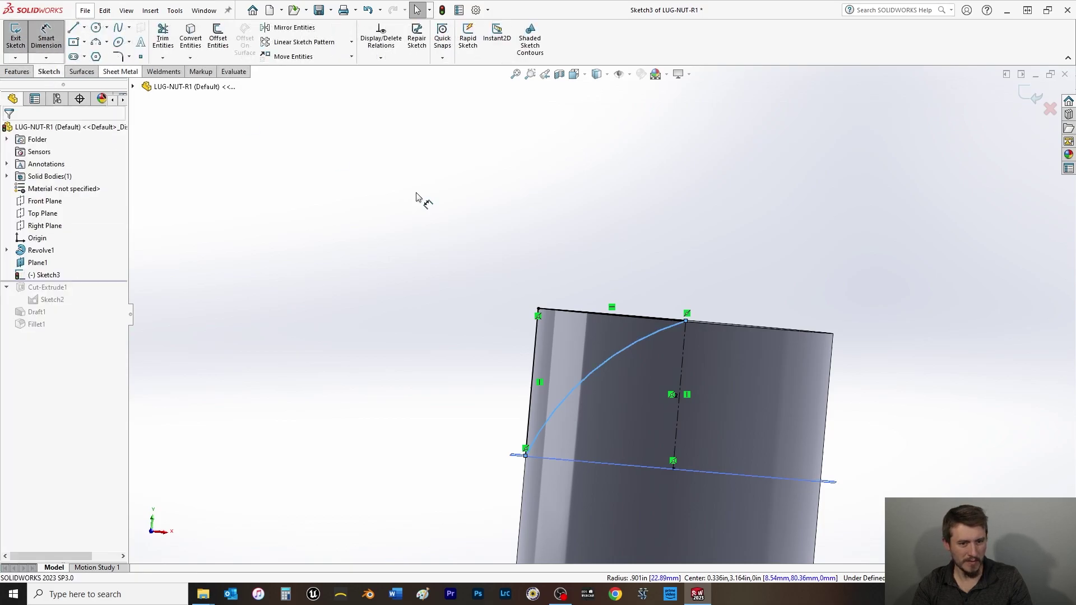
- Dimension the arc's radius to 0.875 in
{"action": "left_click", "coordinate": [561, 320]}
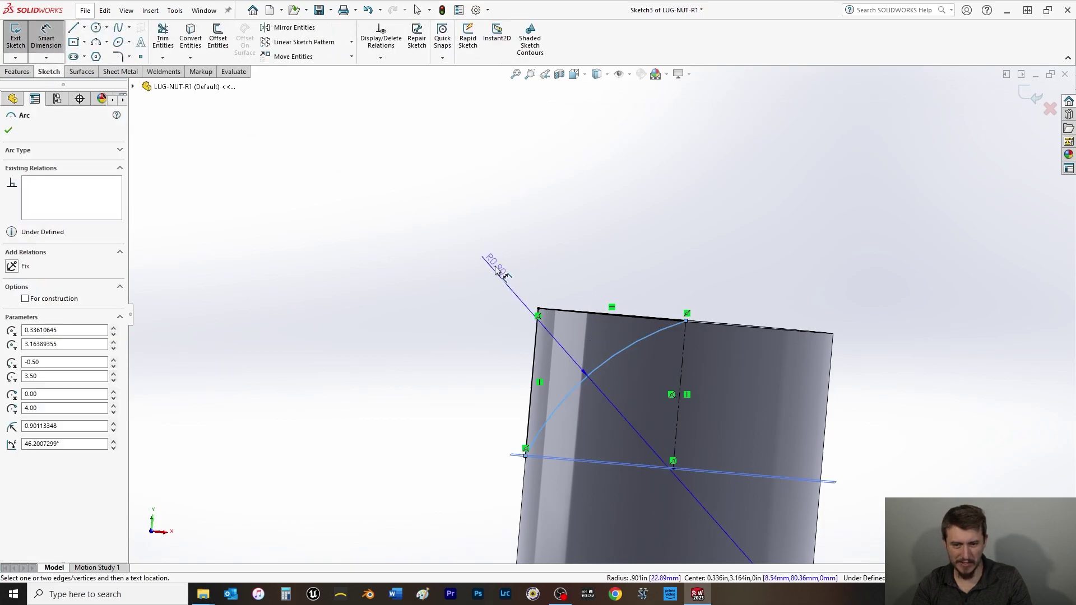
{"action": "left_click", "coordinate": [323, 271]}
{"action": "type", "text": ".875"}
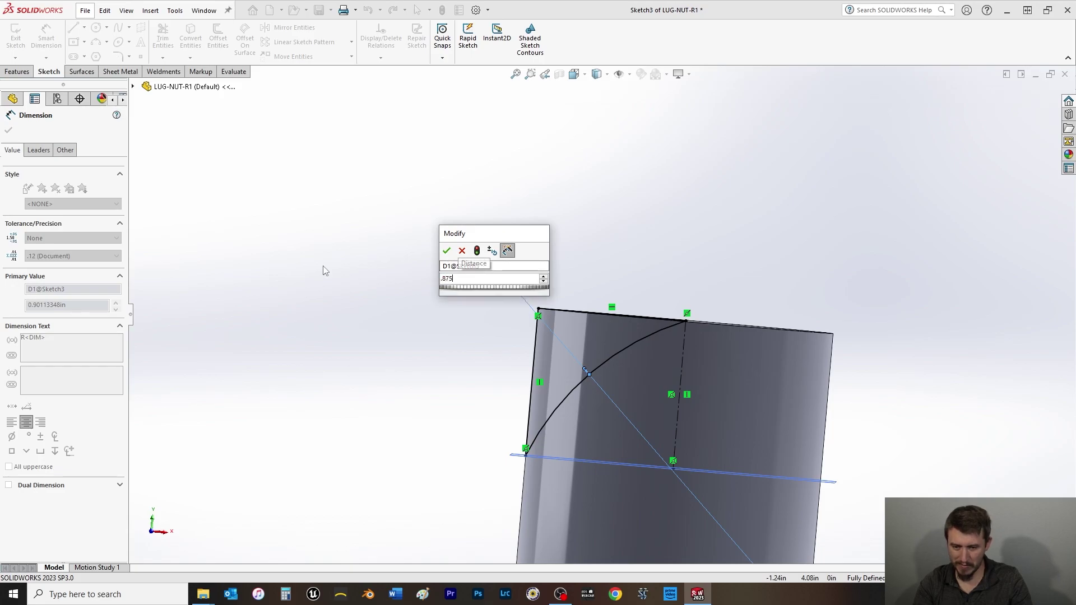
{"action": "key", "text": "Return"}
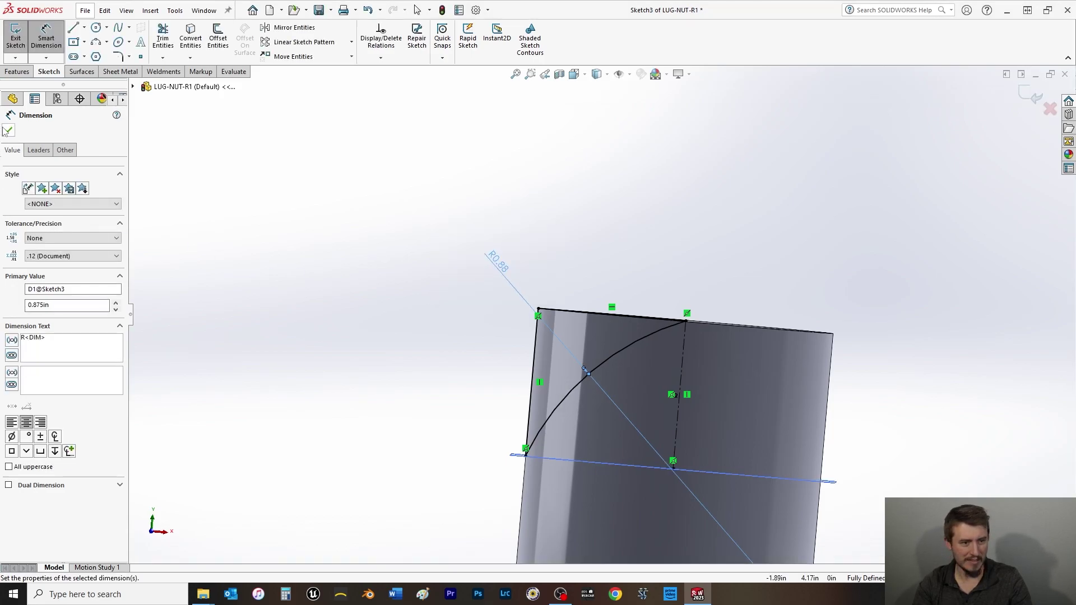
{"action": "left_click", "coordinate": [8, 131]}
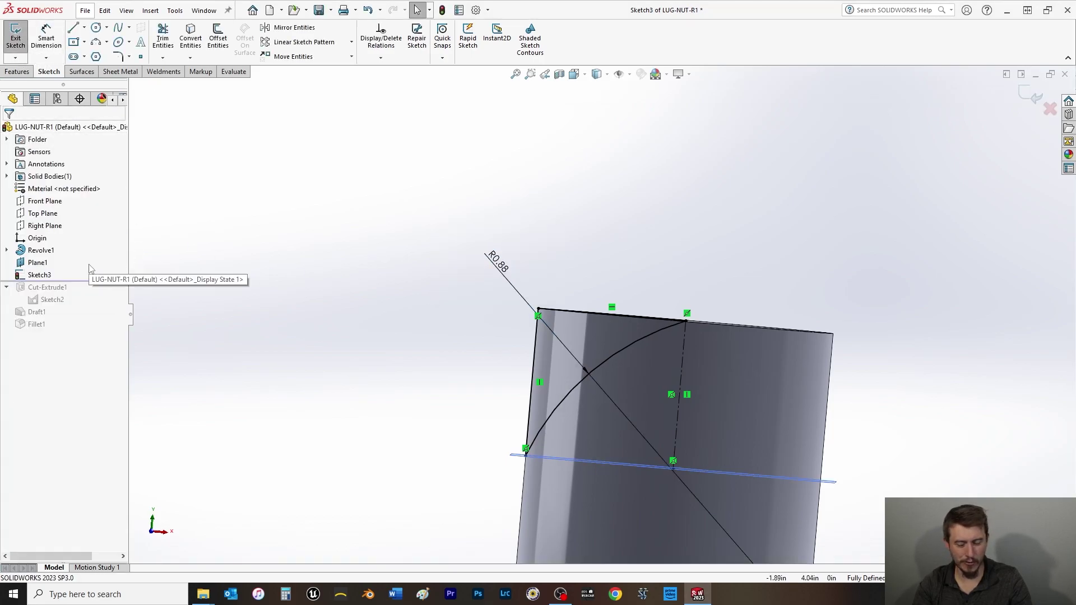
- Start a revolved cut on the arc-bounded region, inspect it from the side, then cancel it
{"action": "left_click", "coordinate": [17, 71]}
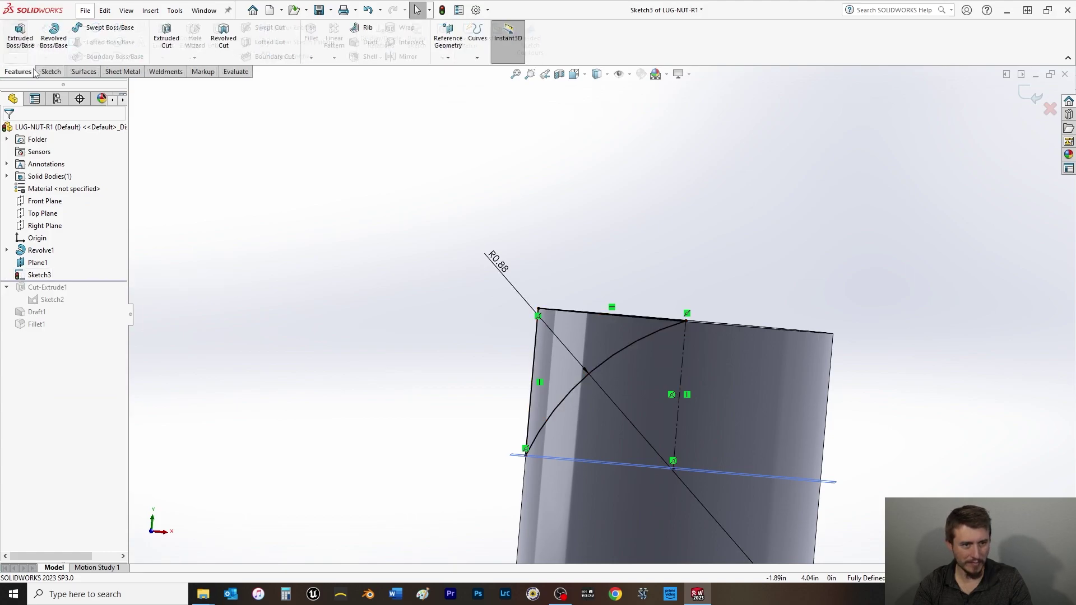
{"action": "left_click", "coordinate": [223, 37]}
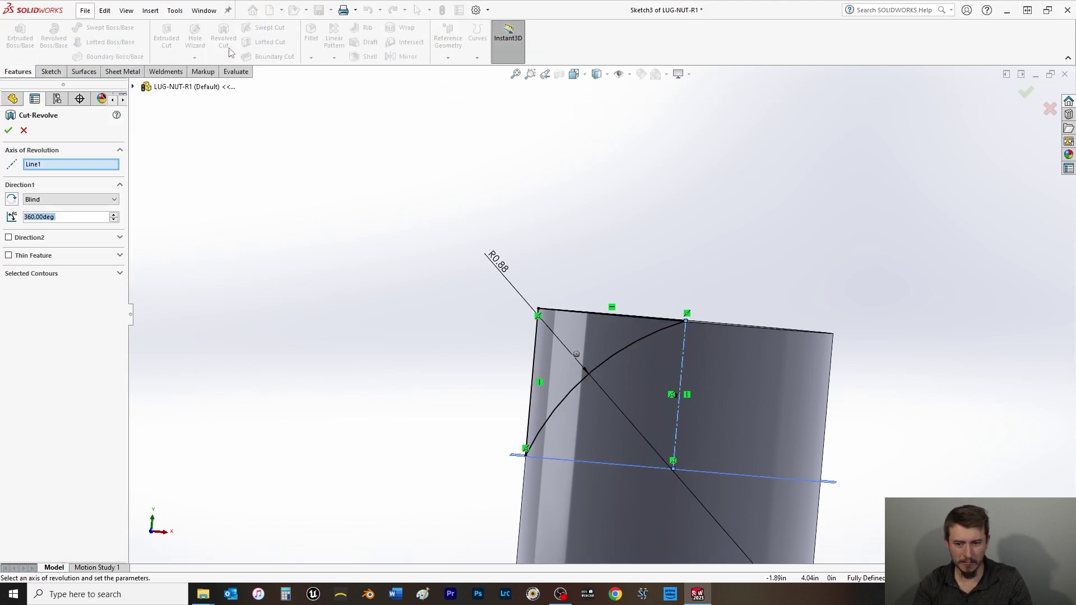
{"action": "middle_click_drag", "start_coordinate": [678, 331], "coordinate": [674, 348]}
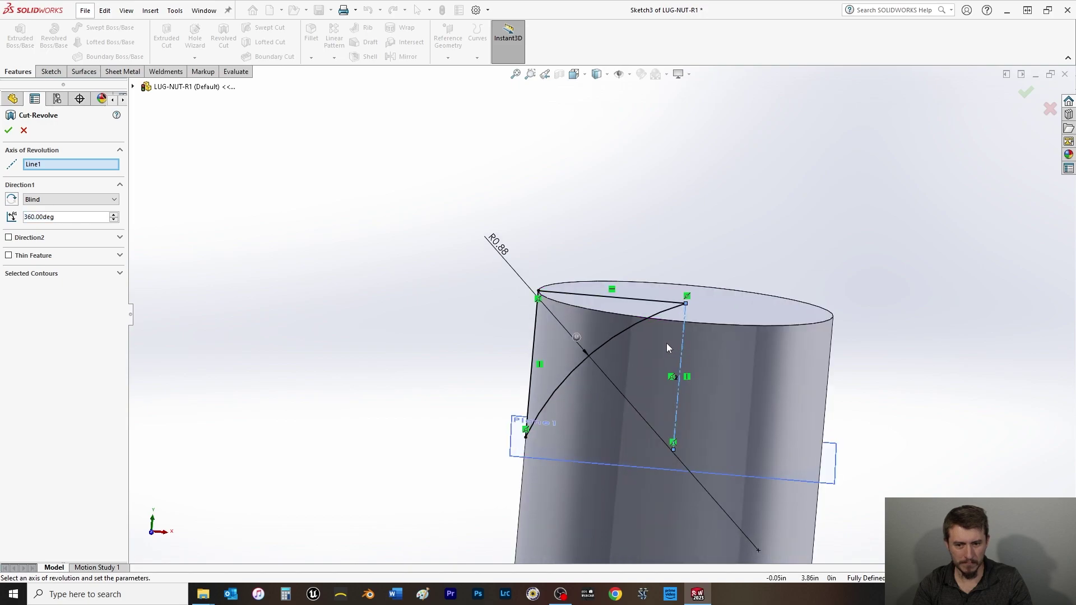
{"action": "left_click", "coordinate": [37, 277]}
{"action": "left_click", "coordinate": [553, 348]}
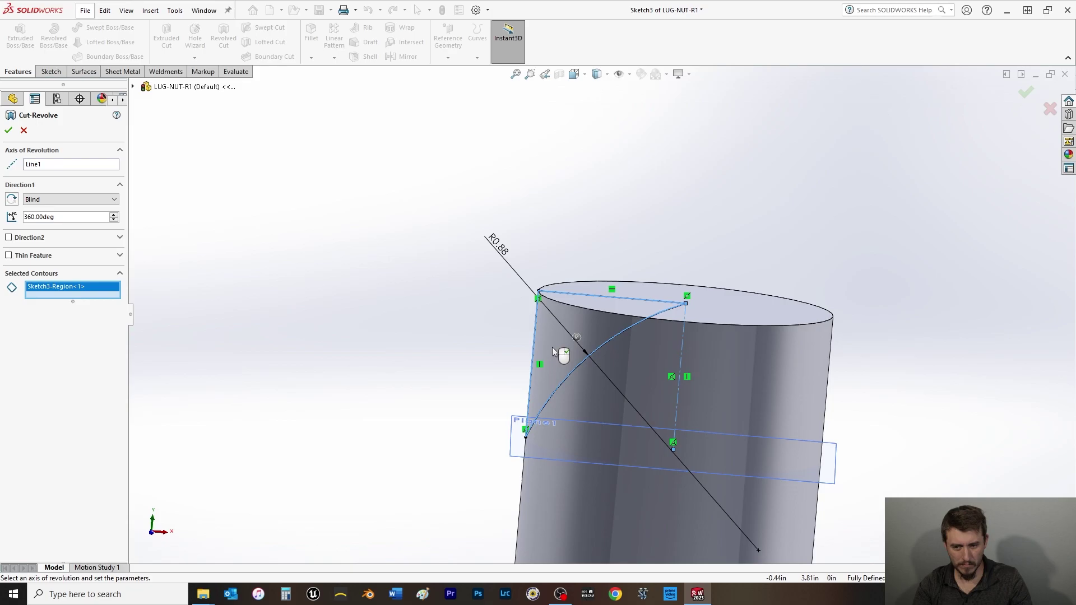
{"action": "scroll", "coordinate": [552, 348], "scroll_direction": "down", "scroll_amount": 2}
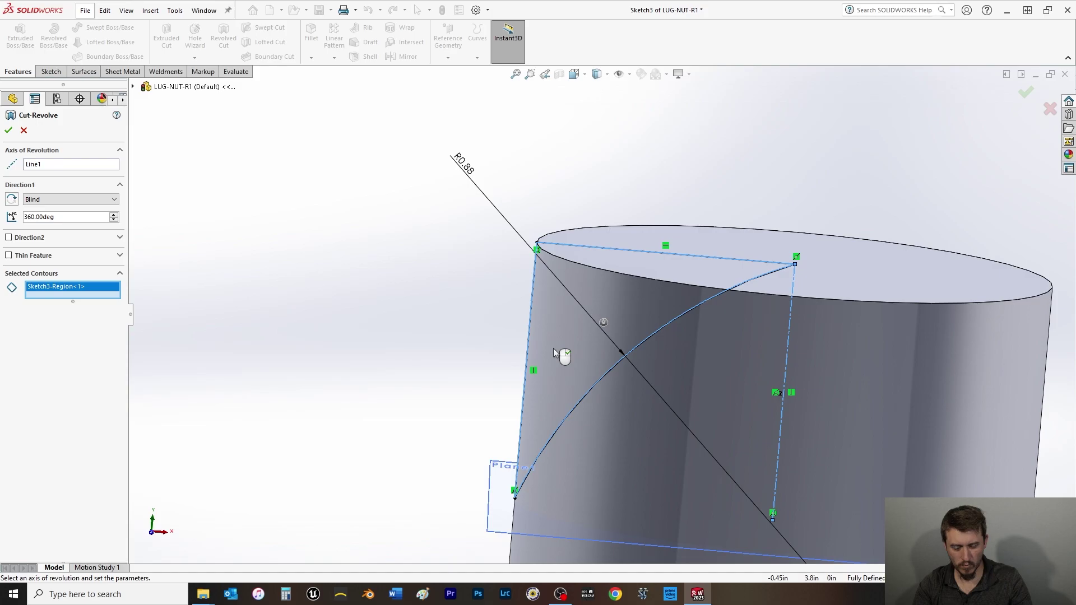
{"action": "middle_click_drag", "start_coordinate": [553, 348], "coordinate": [554, 322]}
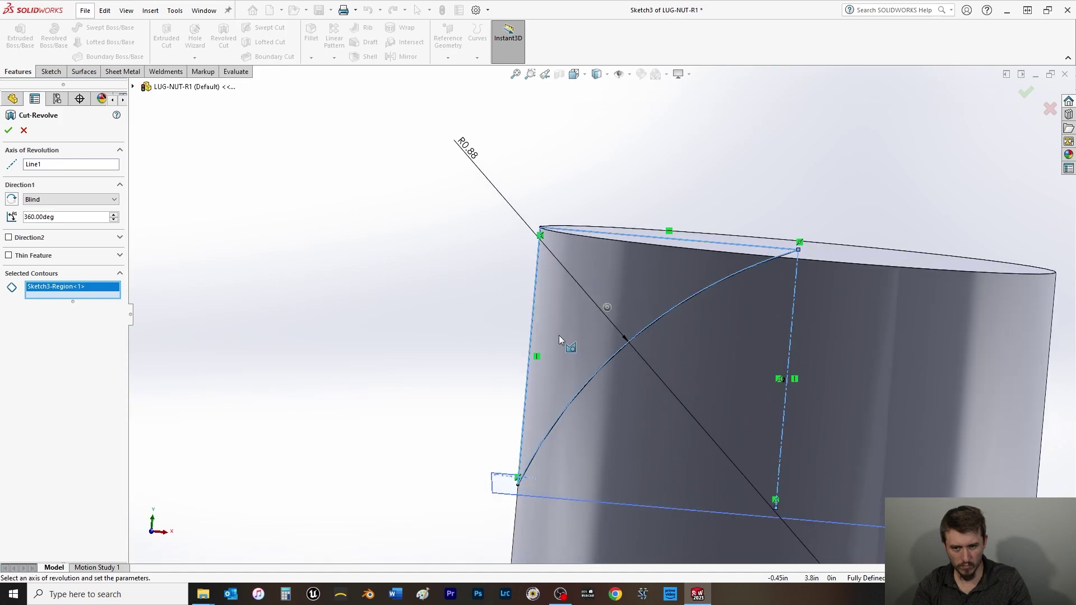
{"action": "left_click", "coordinate": [23, 130]}
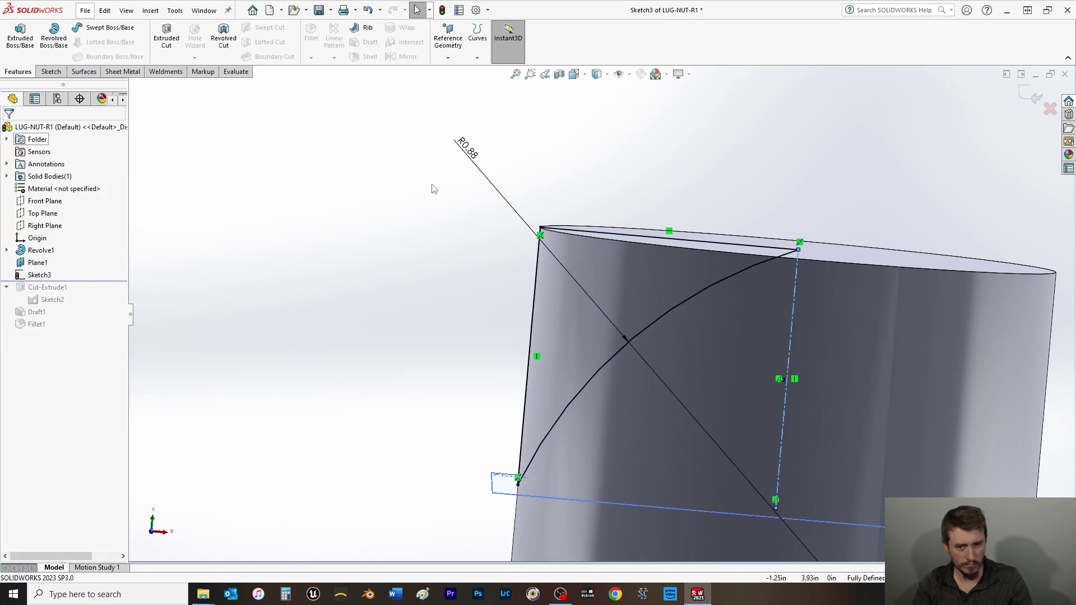
- Delete the left vertical line and draw a new closed outline extending left of the cylinder
{"action": "left_click", "coordinate": [51, 71]}
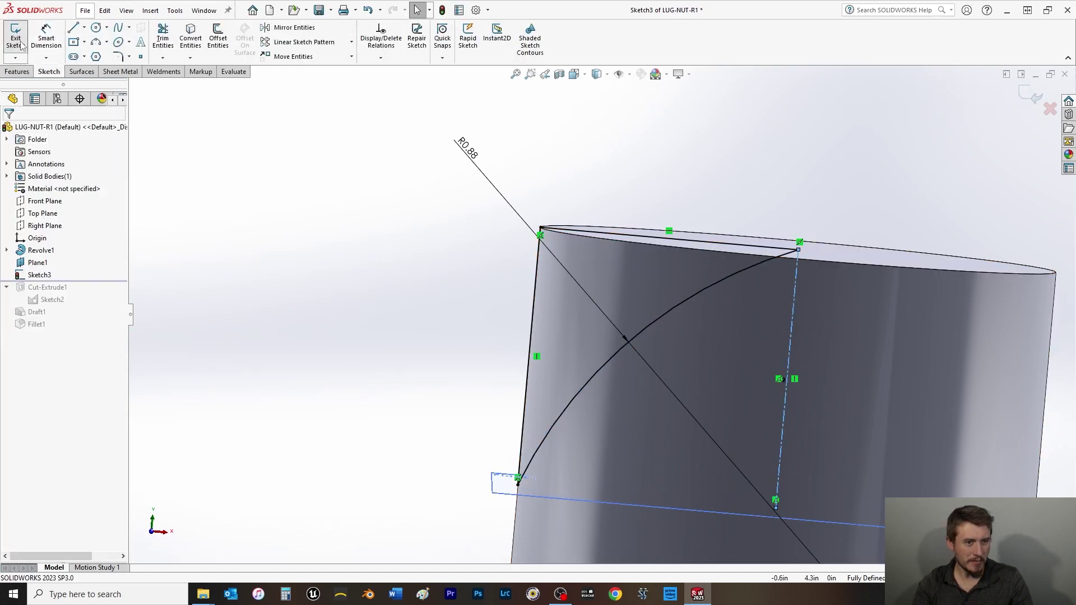
{"action": "left_click", "coordinate": [535, 267]}
{"action": "key", "text": "Delete"}
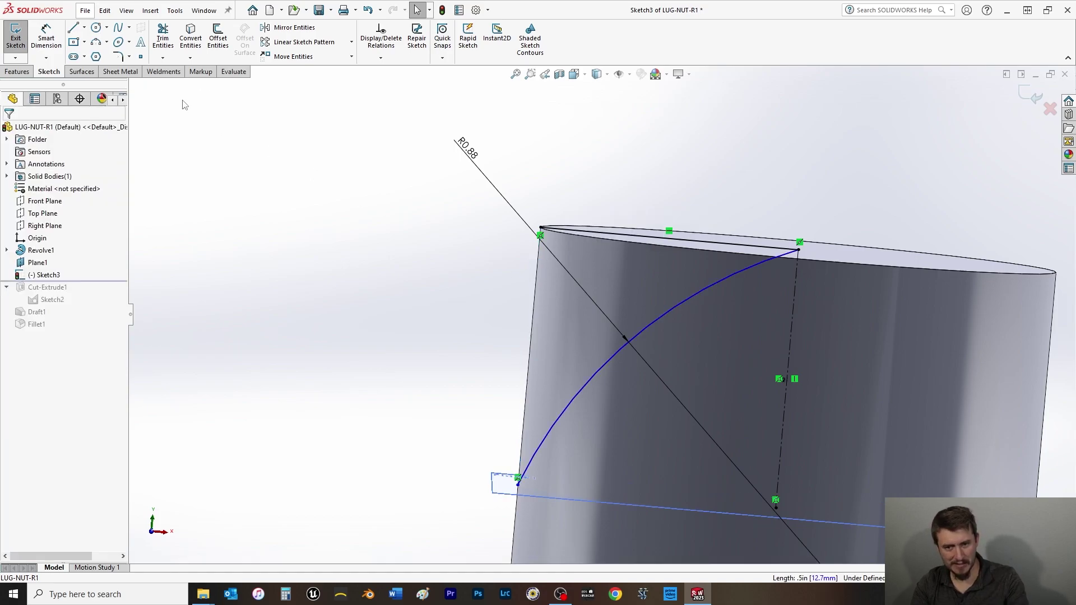
{"action": "left_click", "coordinate": [73, 27]}
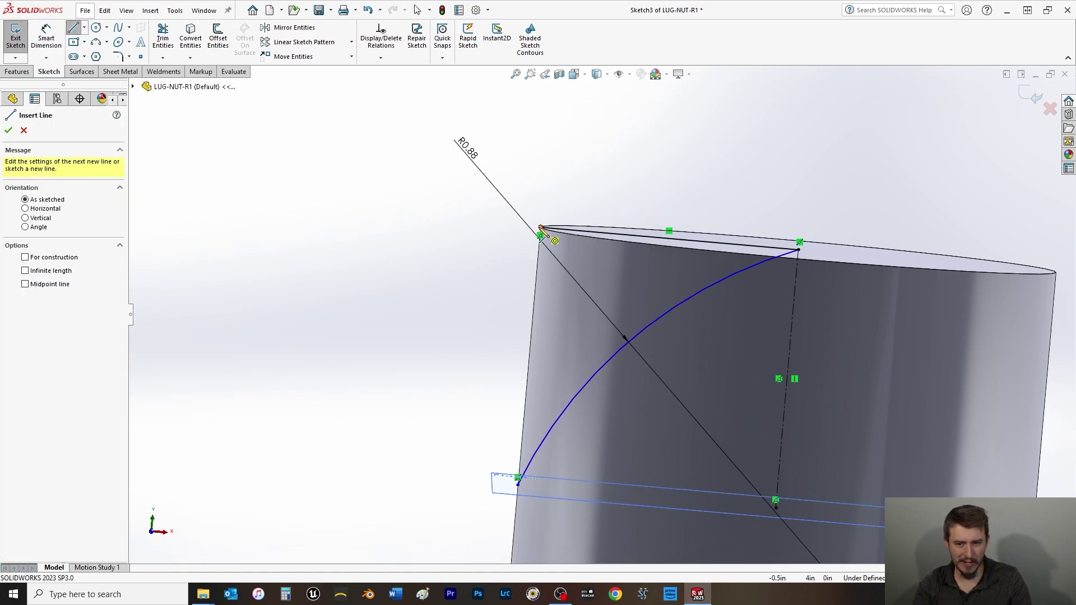
{"action": "left_click", "coordinate": [541, 229]}
{"action": "left_click", "coordinate": [412, 216]}
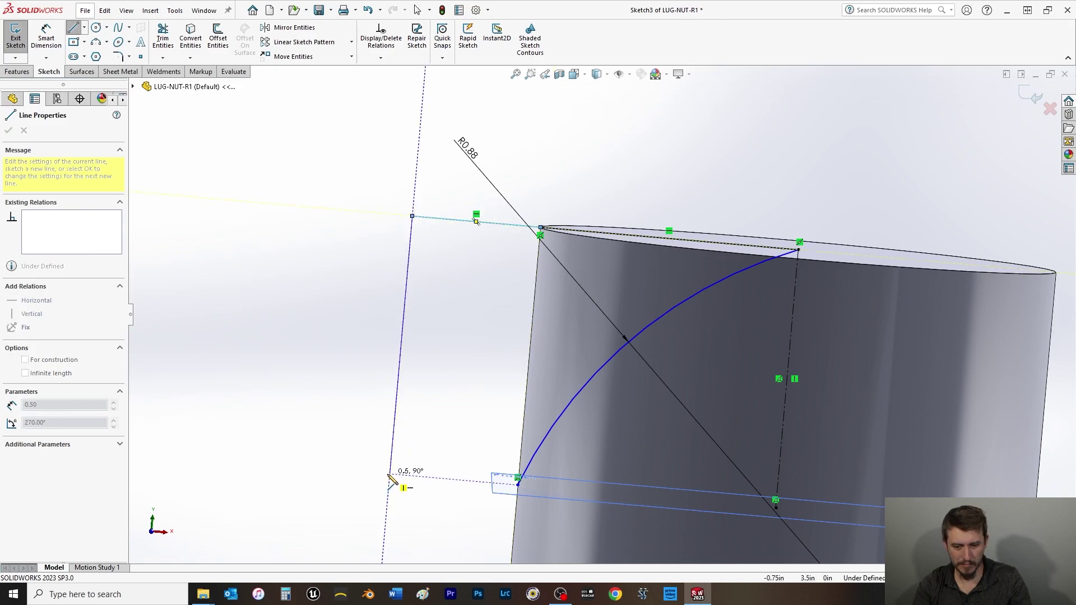
{"action": "left_click", "coordinate": [390, 475]}
{"action": "left_click", "coordinate": [517, 478]}
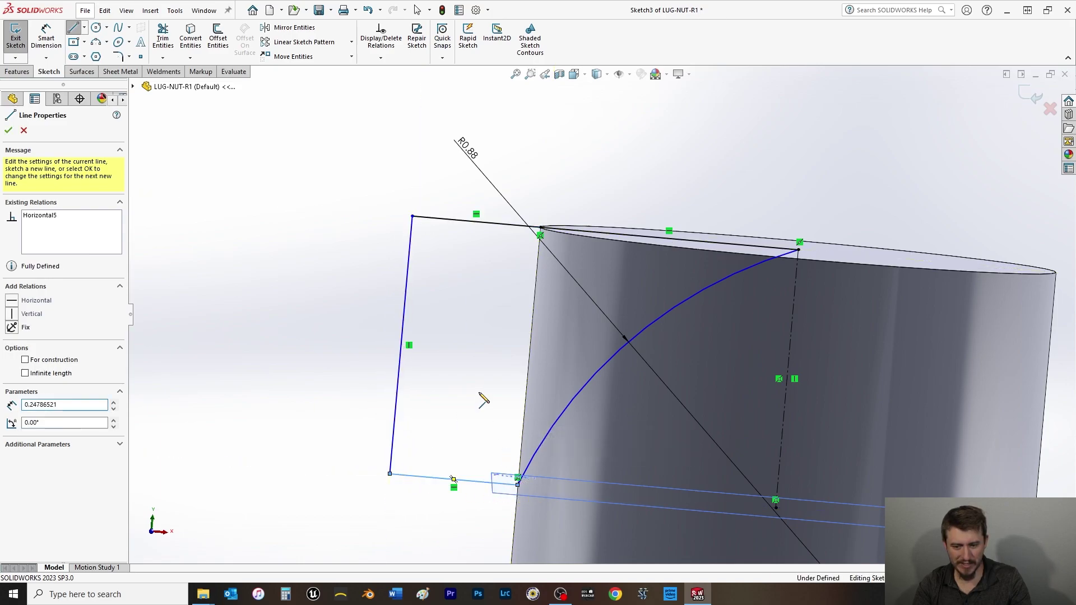
{"action": "right_click", "coordinate": [483, 400]}
{"action": "left_click", "coordinate": [507, 403]}
- Make the bottom endpoint near the arc horizontal with the other selected point
{"action": "left_click", "coordinate": [518, 485]}
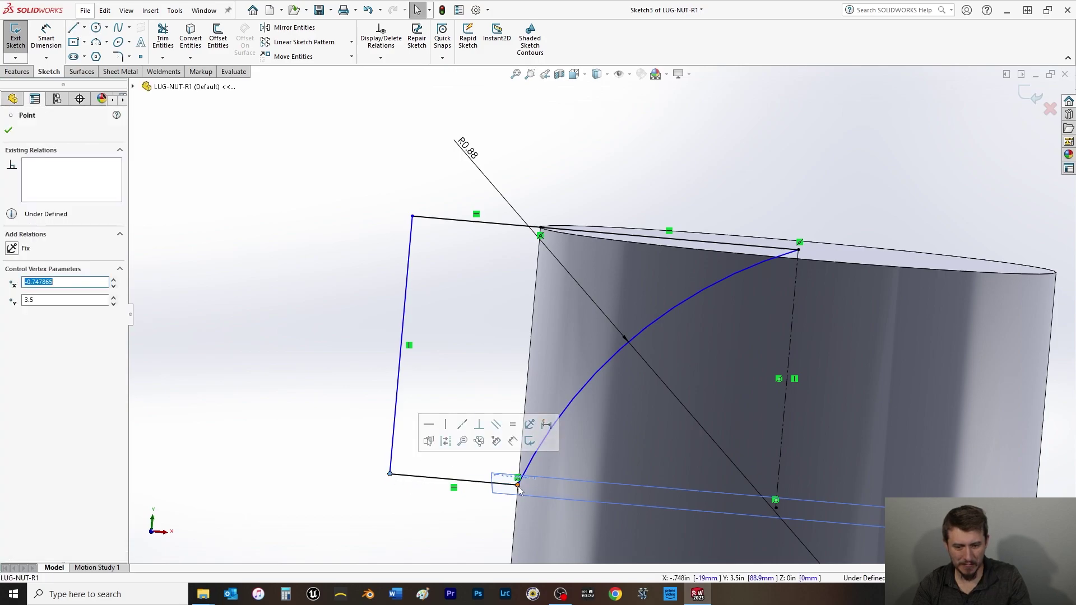
{"action": "left_click", "coordinate": [775, 506], "text": "ctrl"}
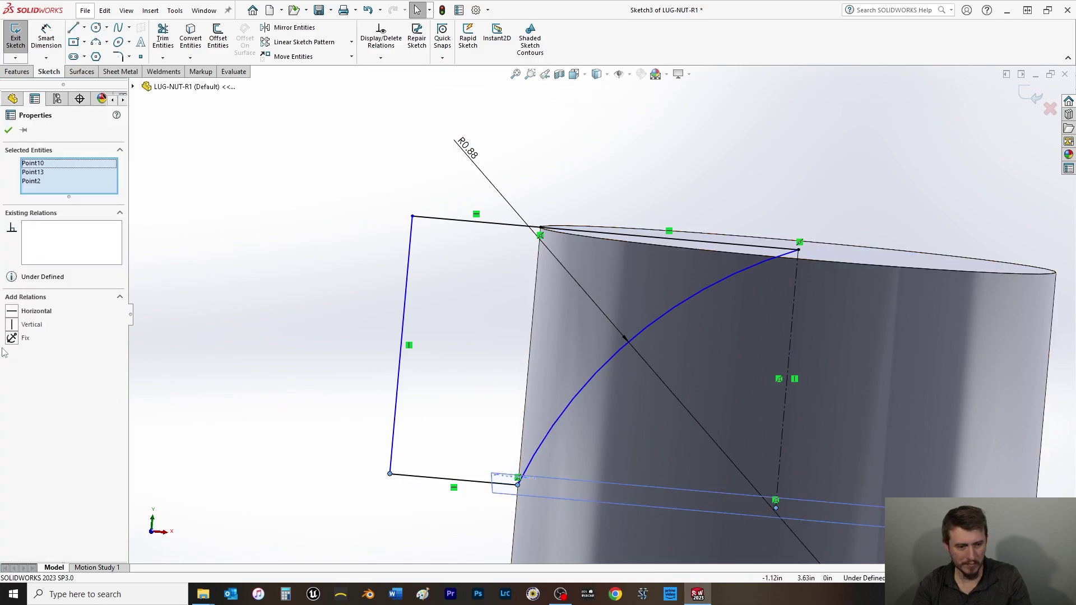
{"action": "left_click", "coordinate": [14, 314]}
{"action": "left_click", "coordinate": [8, 131]}
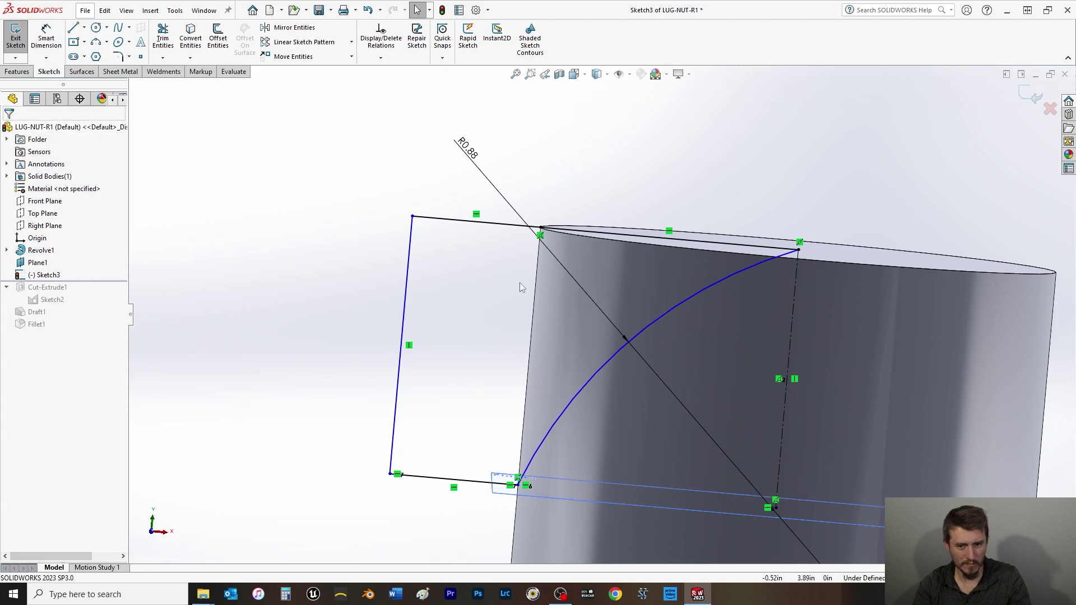
- Dimension the distance between the left and right lines as 0.75
{"action": "key", "text": "d"}
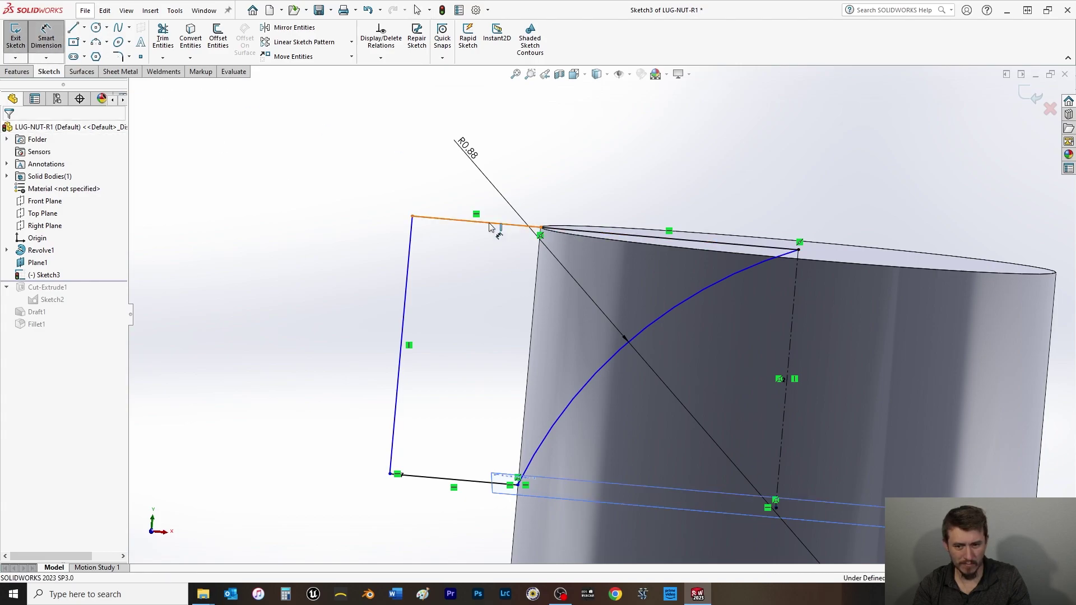
{"action": "left_click", "coordinate": [413, 234]}
{"action": "left_click", "coordinate": [798, 288]}
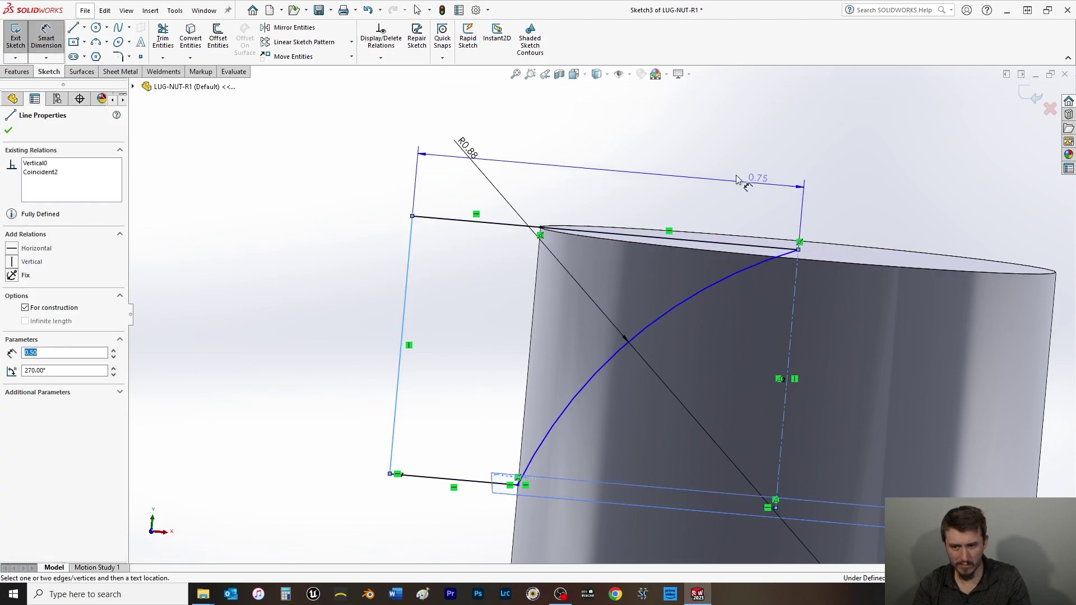
{"action": "left_click", "coordinate": [626, 147]}
{"action": "type", "text": ".75"}
{"action": "key", "text": "Return"}
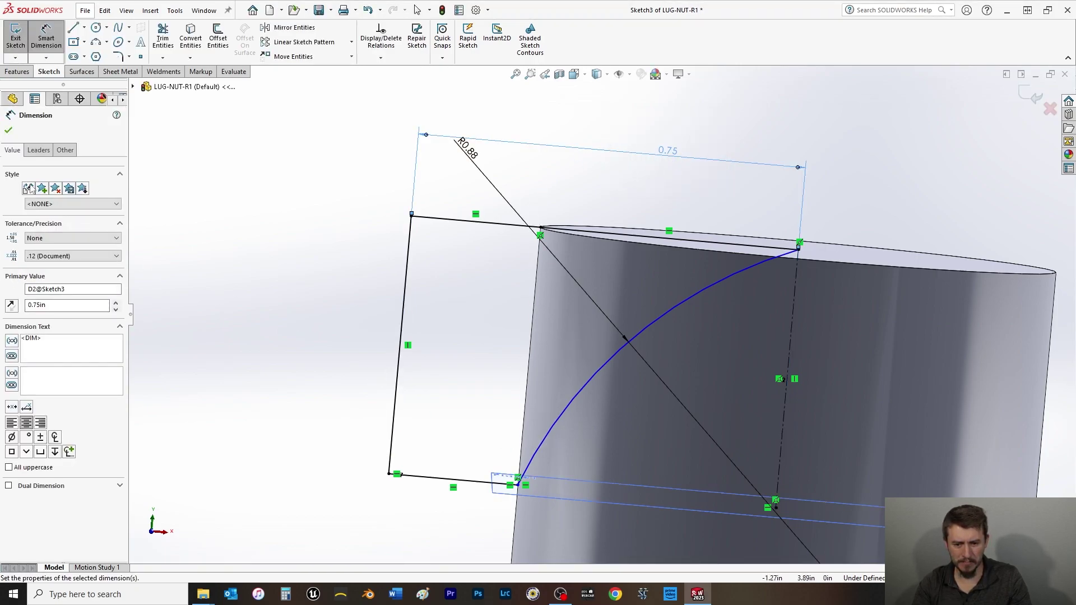
{"action": "key", "text": "Escape"}
- Pull the arc's lower end right and make it coincident with the cylinder's silhouette edge
{"action": "left_click_drag", "start_coordinate": [674, 307], "coordinate": [684, 324]}
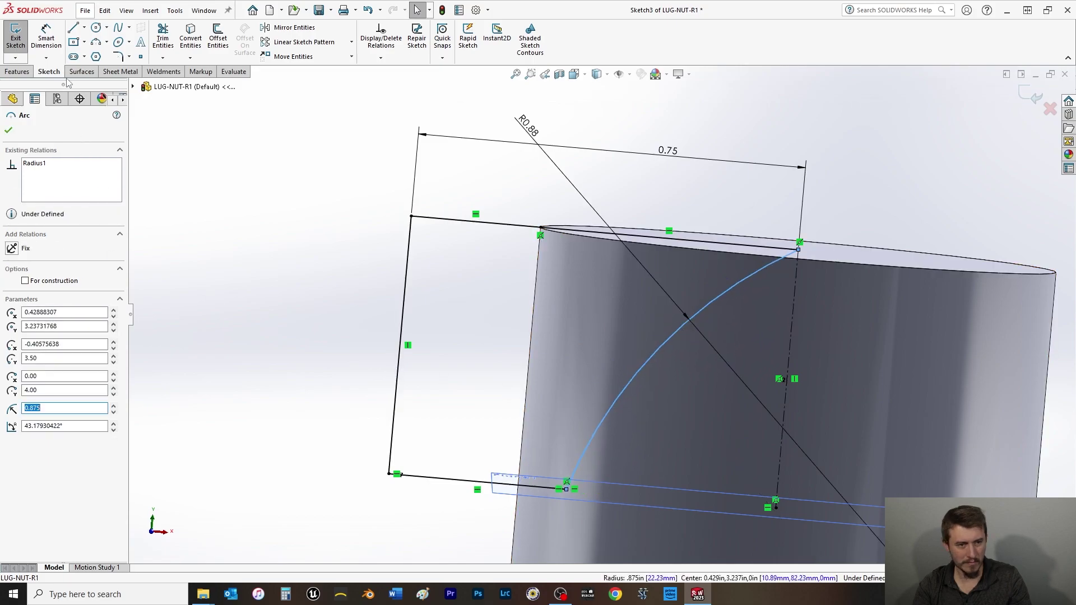
{"action": "key", "text": "Escape"}
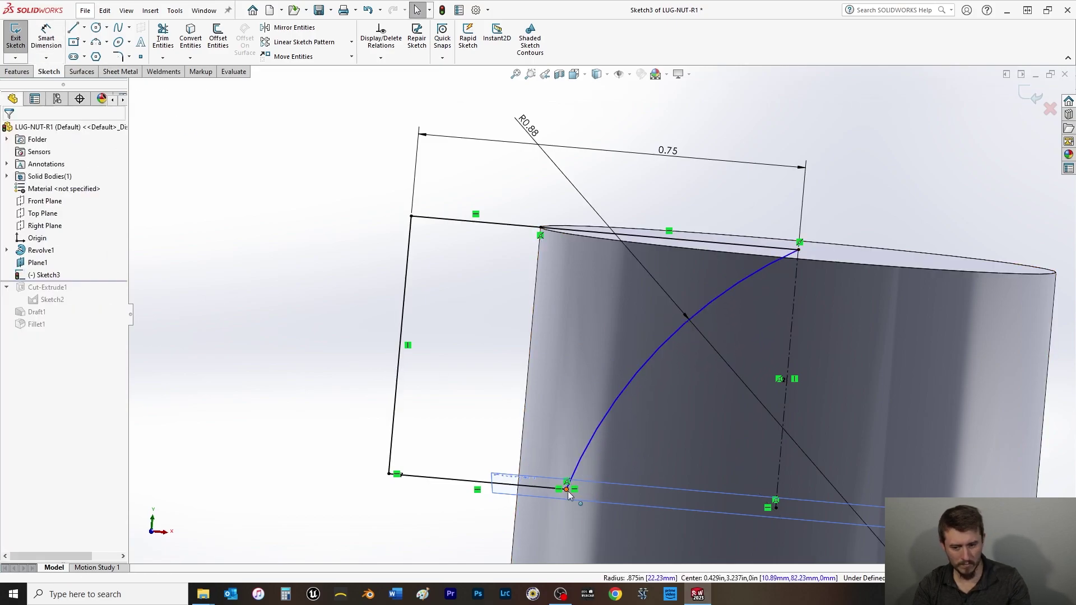
{"action": "left_click", "coordinate": [566, 489]}
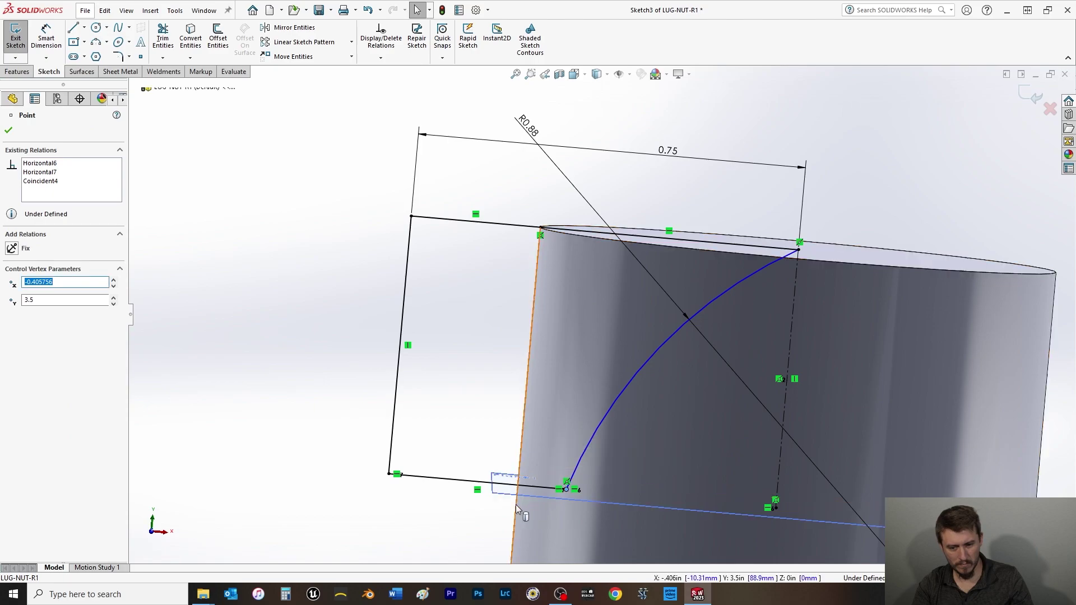
{"action": "left_click", "coordinate": [516, 509], "text": "ctrl"}
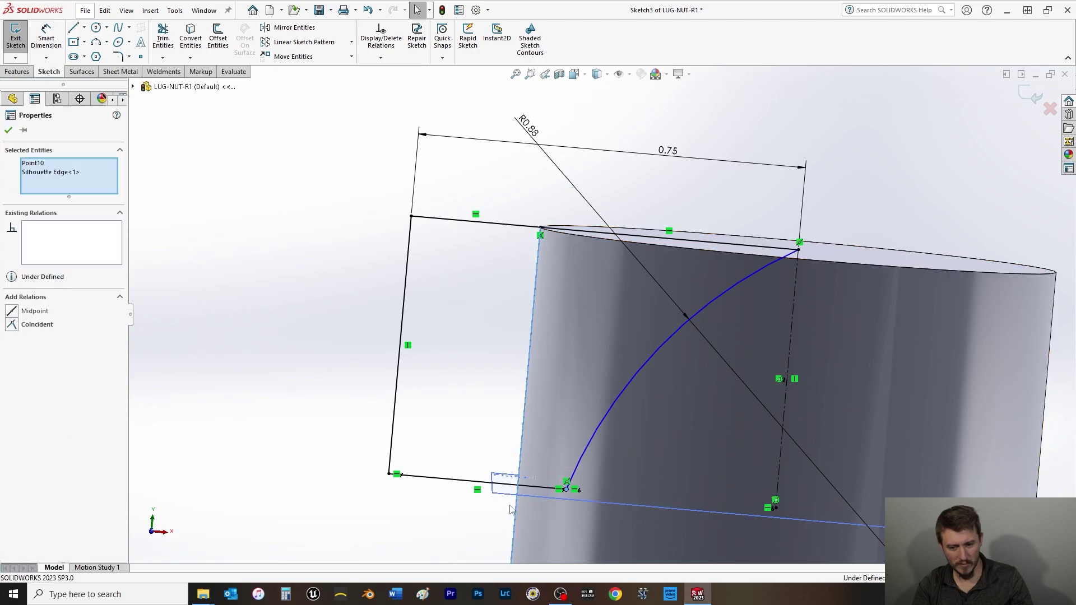
{"action": "left_click", "coordinate": [11, 324]}
{"action": "left_click", "coordinate": [9, 130]}
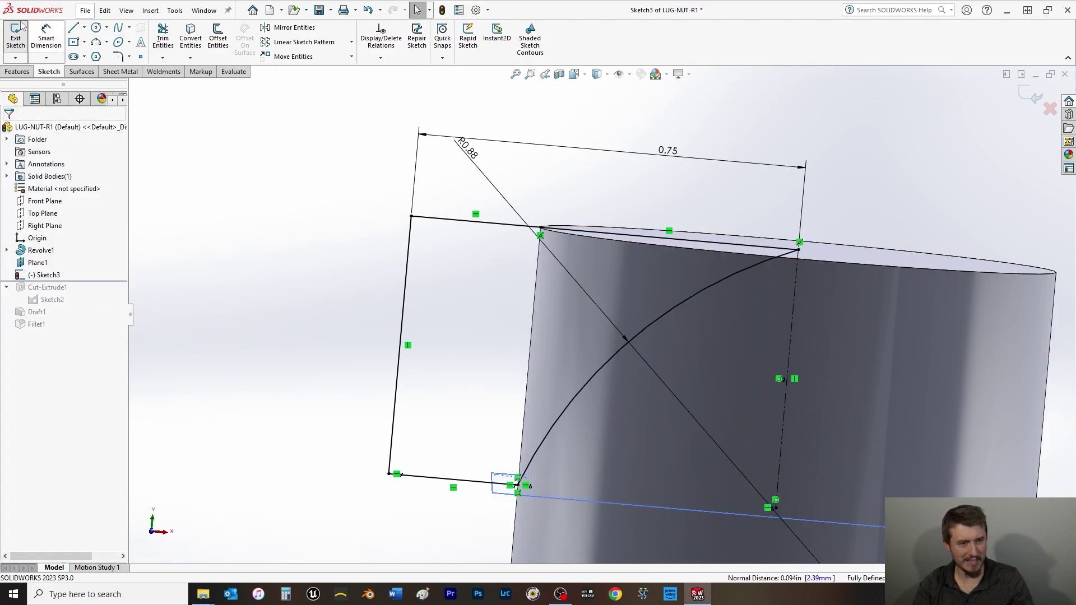
{"action": "left_click", "coordinate": [17, 71]}
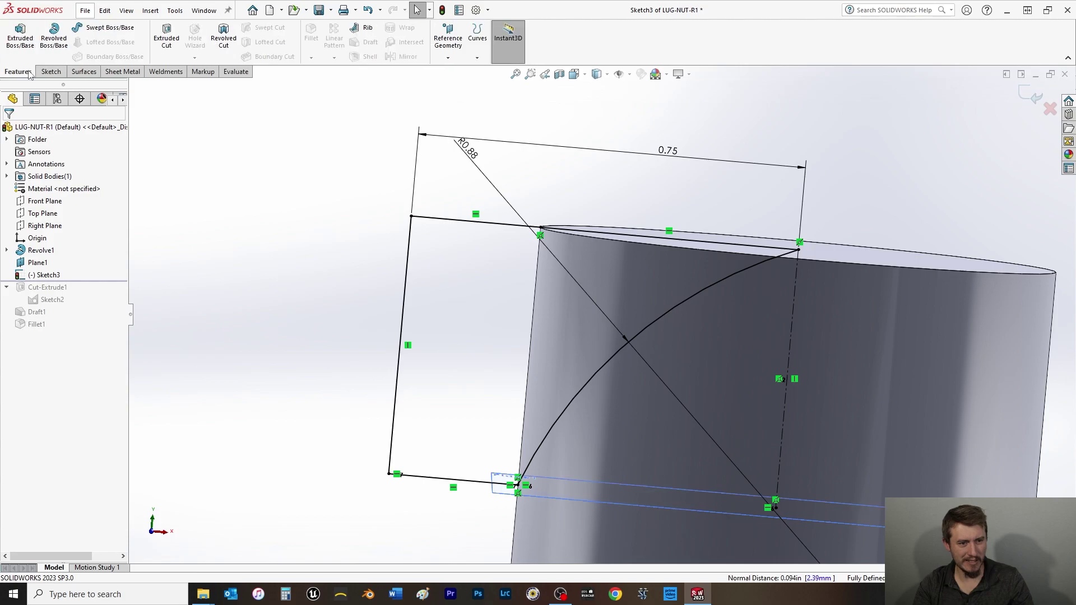
- Try a revolved cut of the left region about the vertical centreline Line1, then dismiss the rebuild error
{"action": "left_click", "coordinate": [223, 44]}
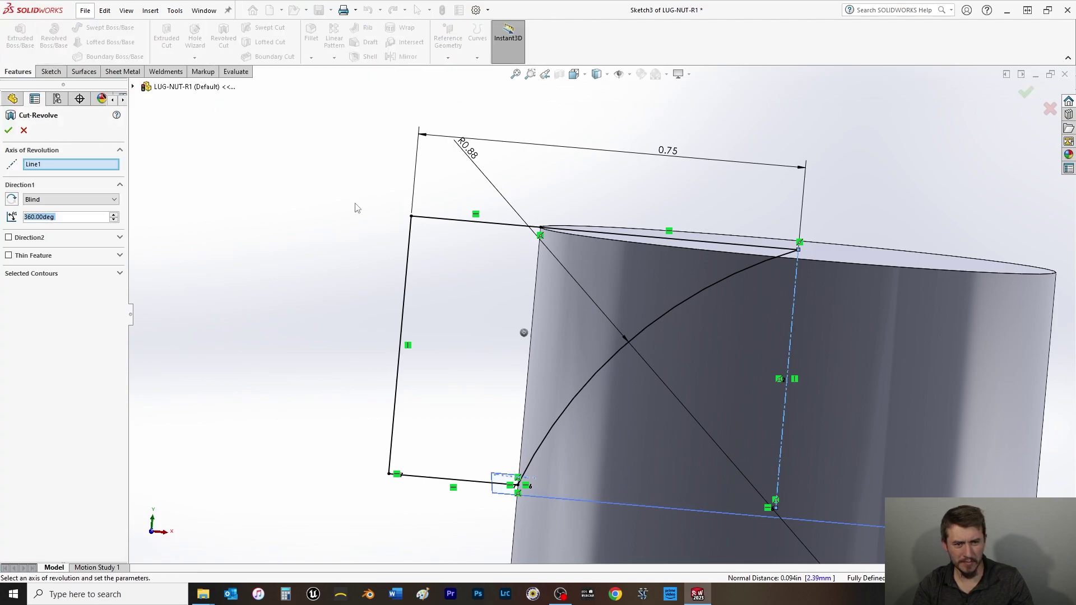
{"action": "middle_click_drag", "start_coordinate": [455, 271], "coordinate": [455, 301]}
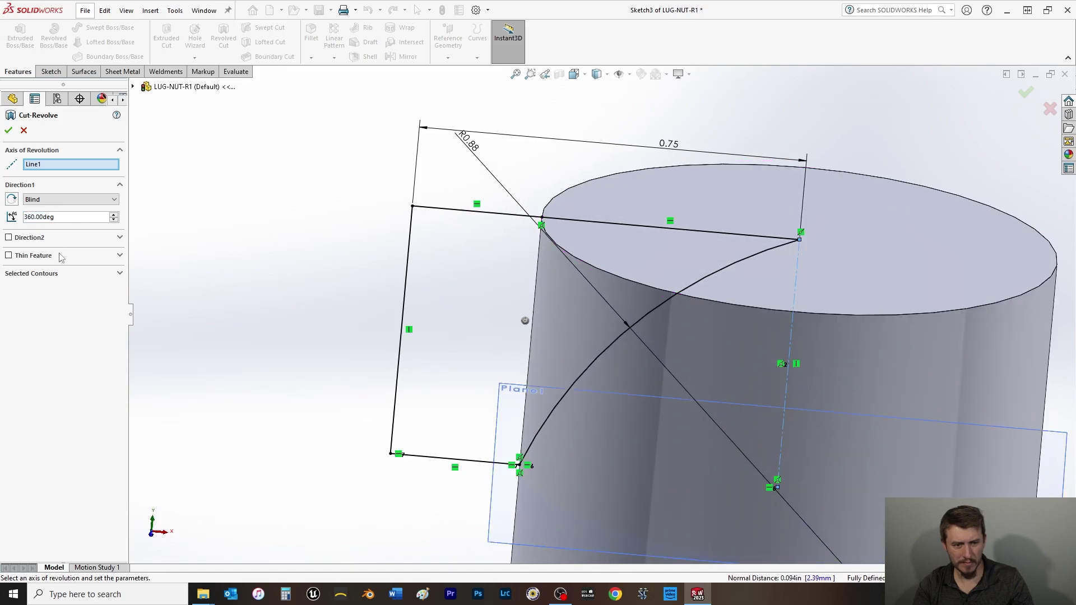
{"action": "left_click", "coordinate": [40, 273]}
{"action": "left_click", "coordinate": [444, 314]}
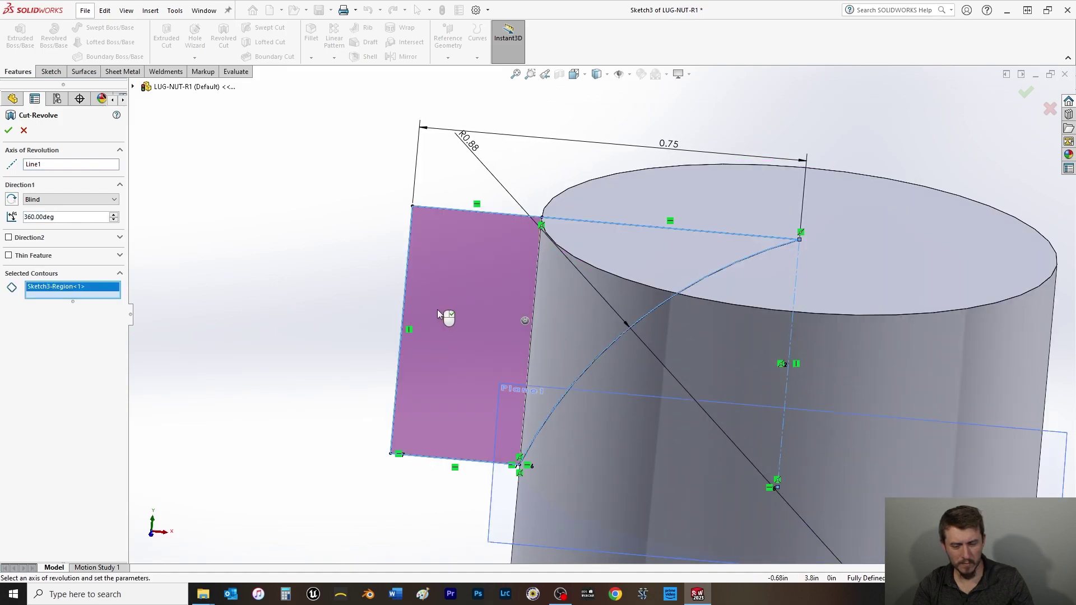
{"action": "left_click", "coordinate": [47, 164]}
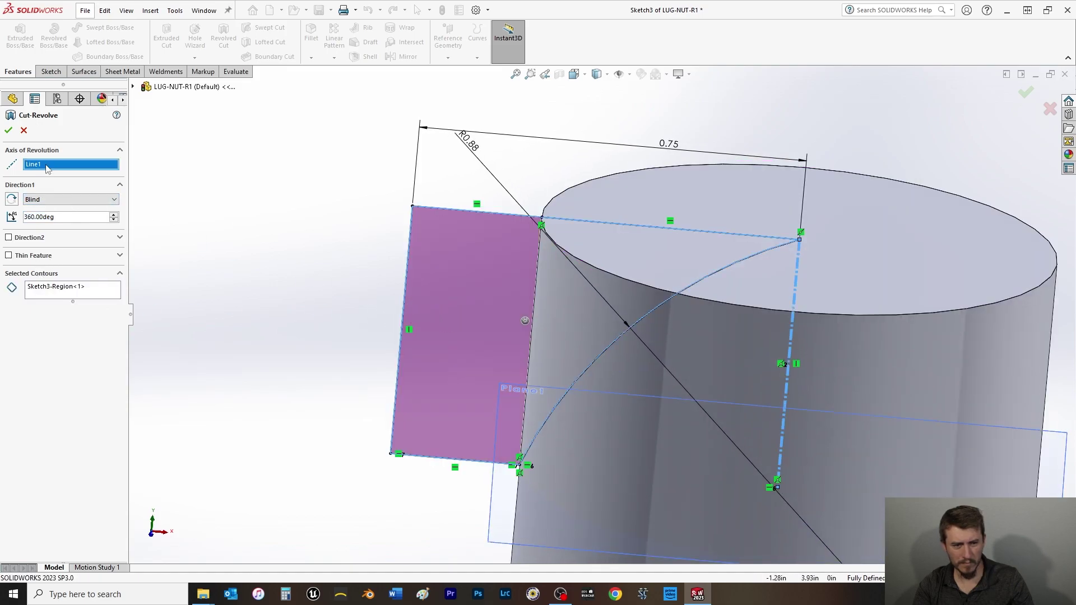
{"action": "key", "text": "Delete"}
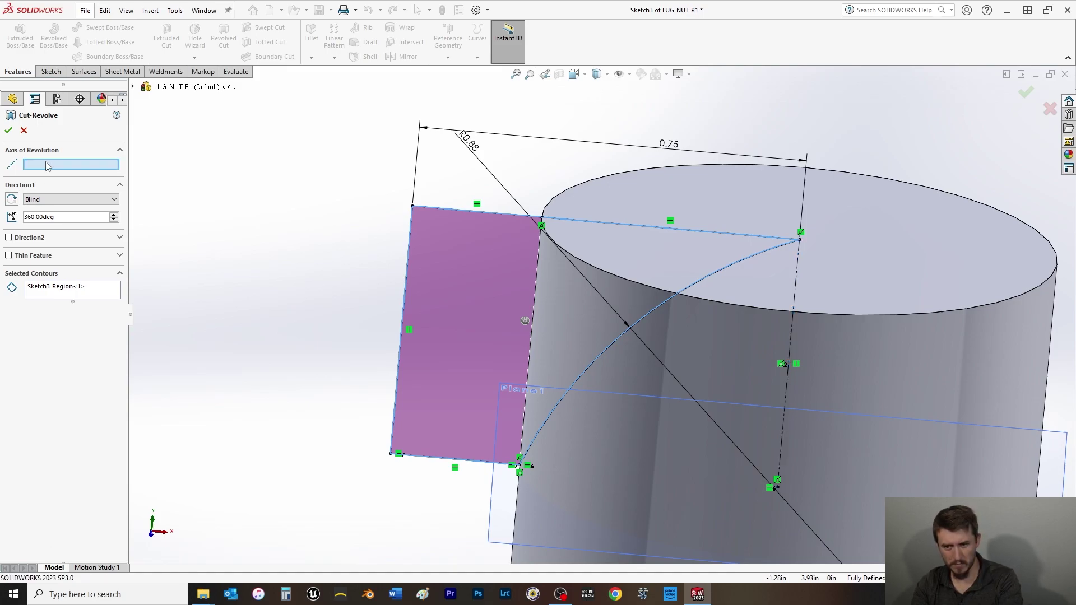
{"action": "left_click", "coordinate": [787, 387]}
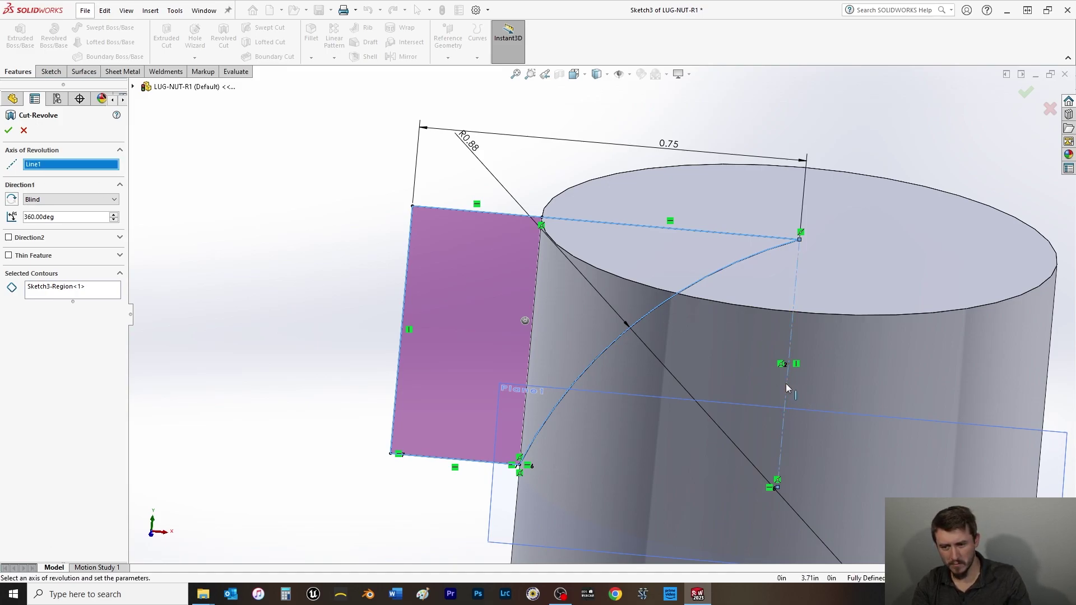
{"action": "left_click", "coordinate": [8, 130]}
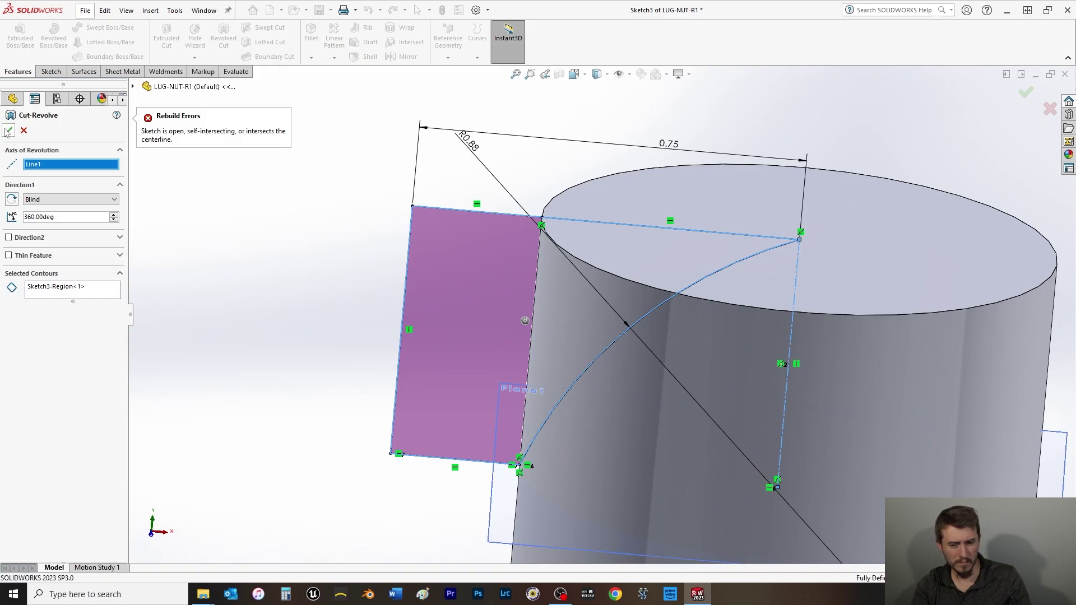
{"action": "key", "text": "Escape"}
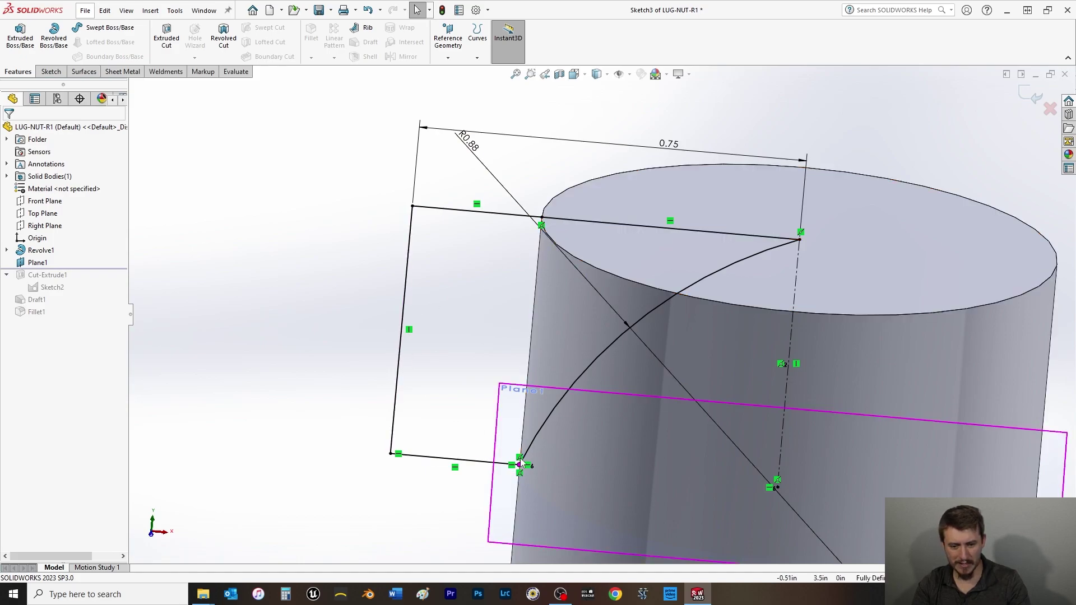
- Turn the view Normal To the sketch plane
{"action": "scroll", "coordinate": [504, 471], "scroll_direction": "down", "scroll_amount": 3}
{"action": "scroll", "coordinate": [533, 456], "scroll_direction": "up", "scroll_amount": 2}
{"action": "scroll", "coordinate": [622, 330], "scroll_direction": "up", "scroll_amount": 2}
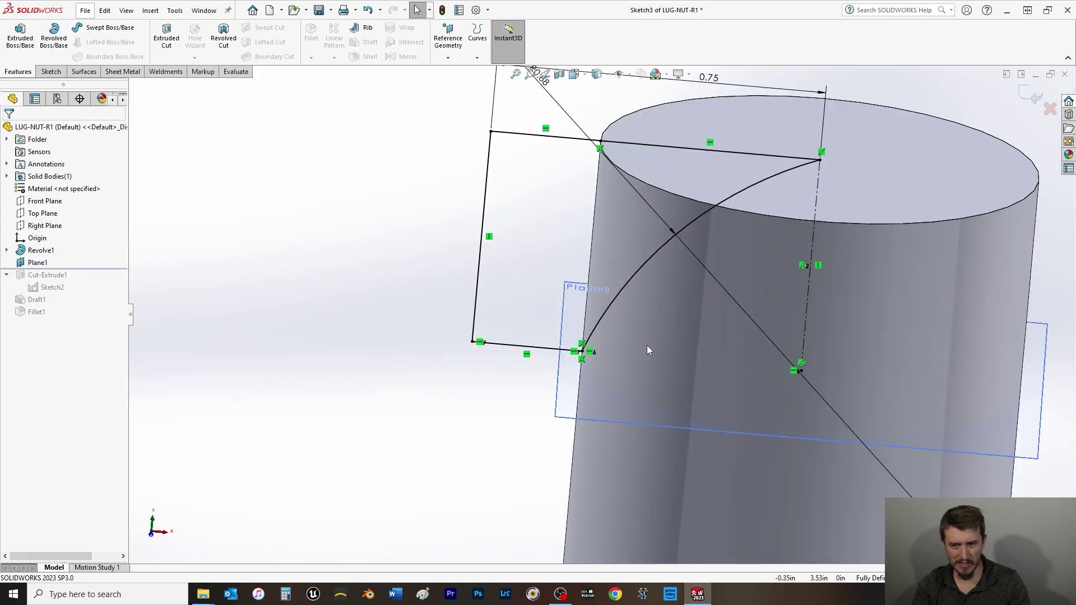
{"action": "key", "text": "space"}
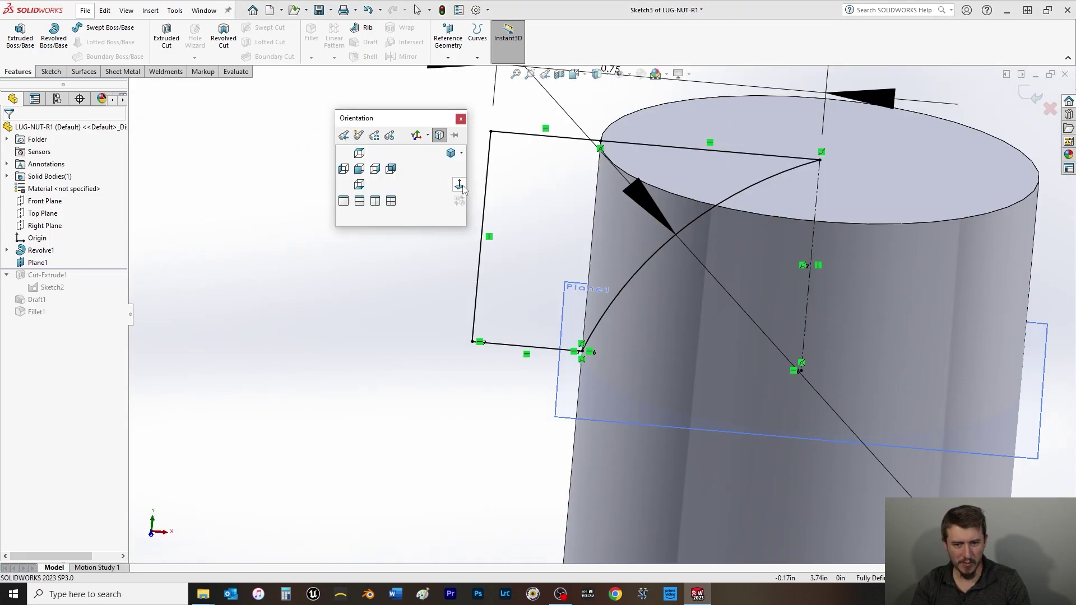
{"action": "left_click", "coordinate": [458, 185]}
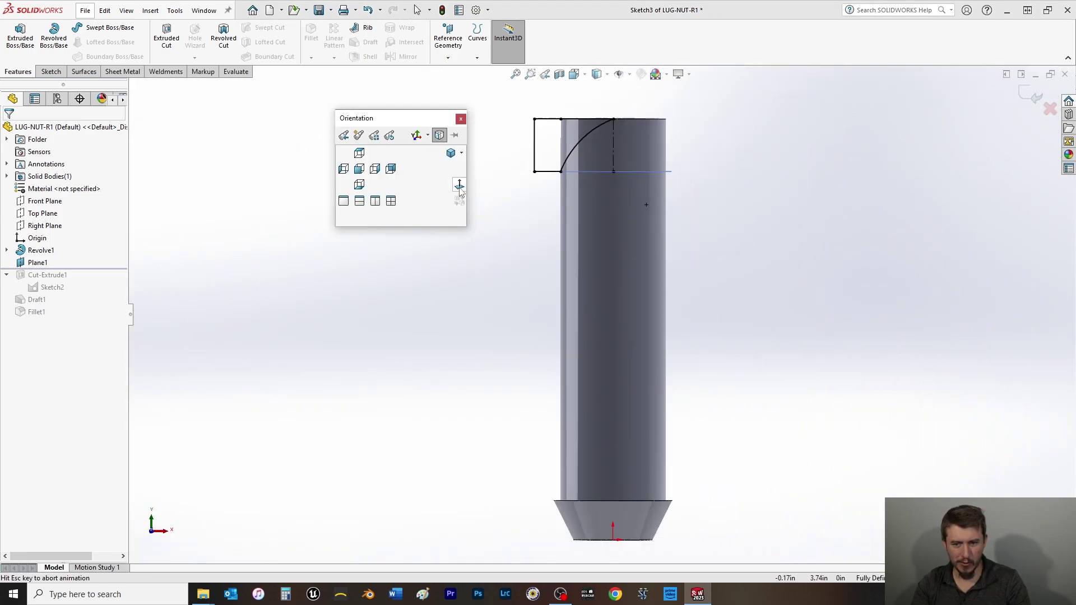
- Box-select and delete all the arc sketch's lines, arc and radius dimension
{"action": "scroll", "coordinate": [643, 144], "scroll_direction": "down", "scroll_amount": 5}
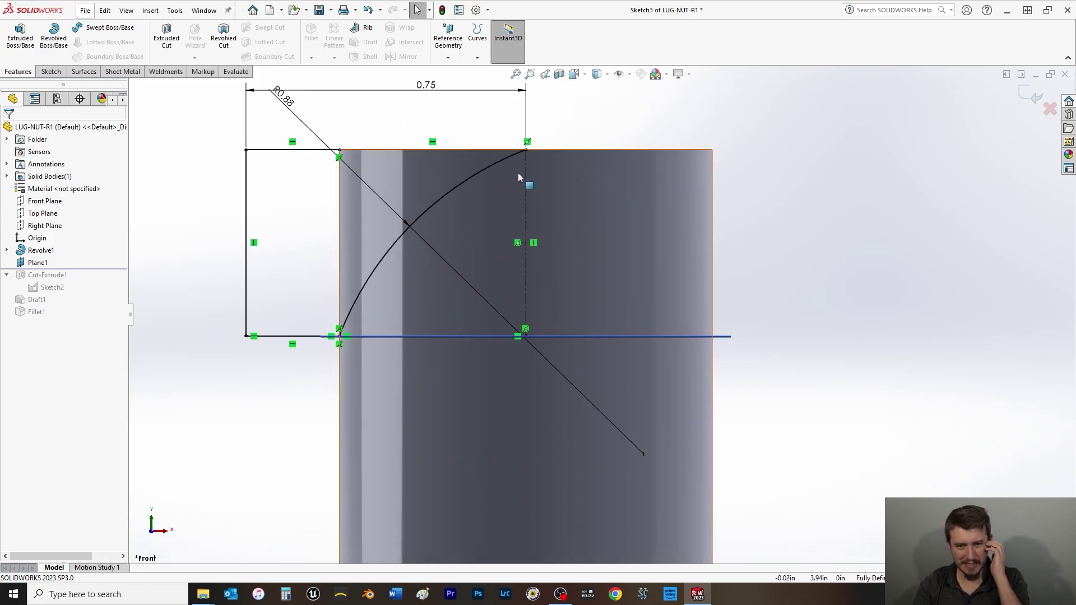
{"action": "scroll", "coordinate": [529, 157], "scroll_direction": "down", "scroll_amount": 5}
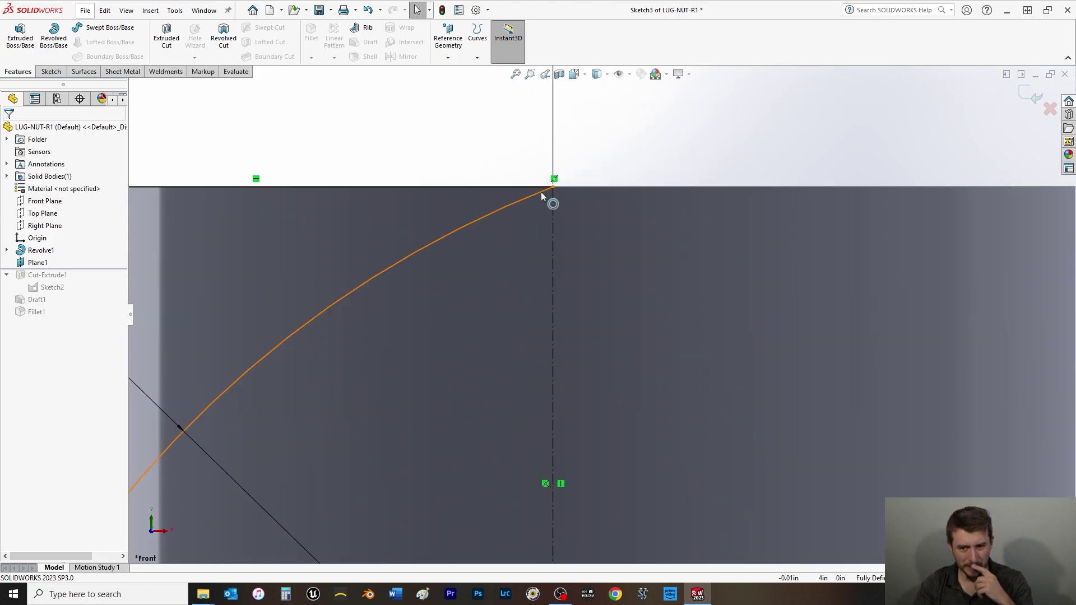
{"action": "scroll", "coordinate": [540, 191], "scroll_direction": "up", "scroll_amount": 6}
{"action": "left_click_drag", "start_coordinate": [651, 203], "coordinate": [412, 448]}
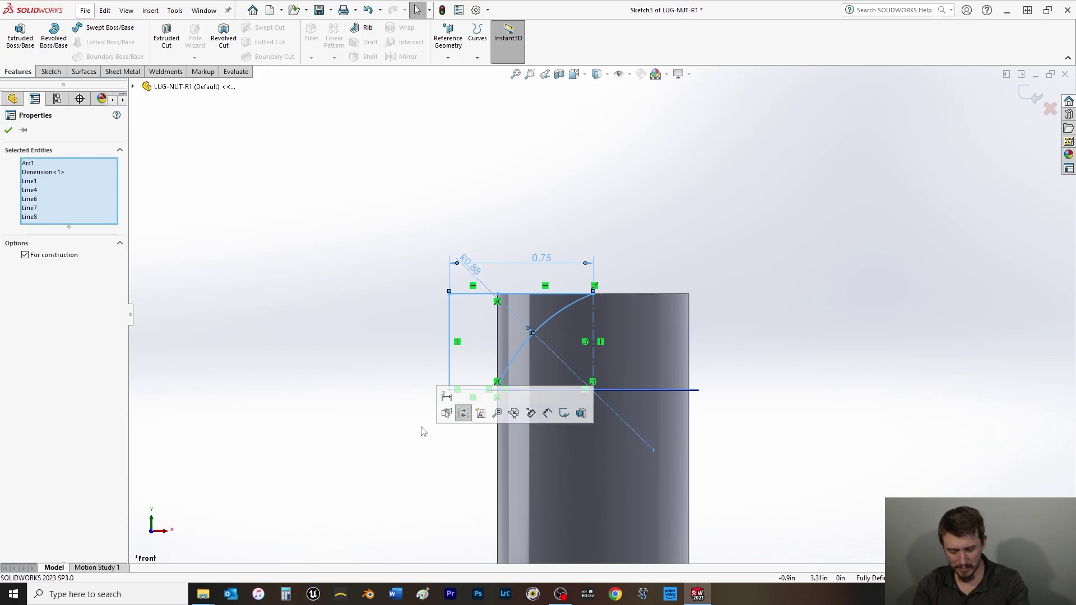
{"action": "key", "text": "Delete"}
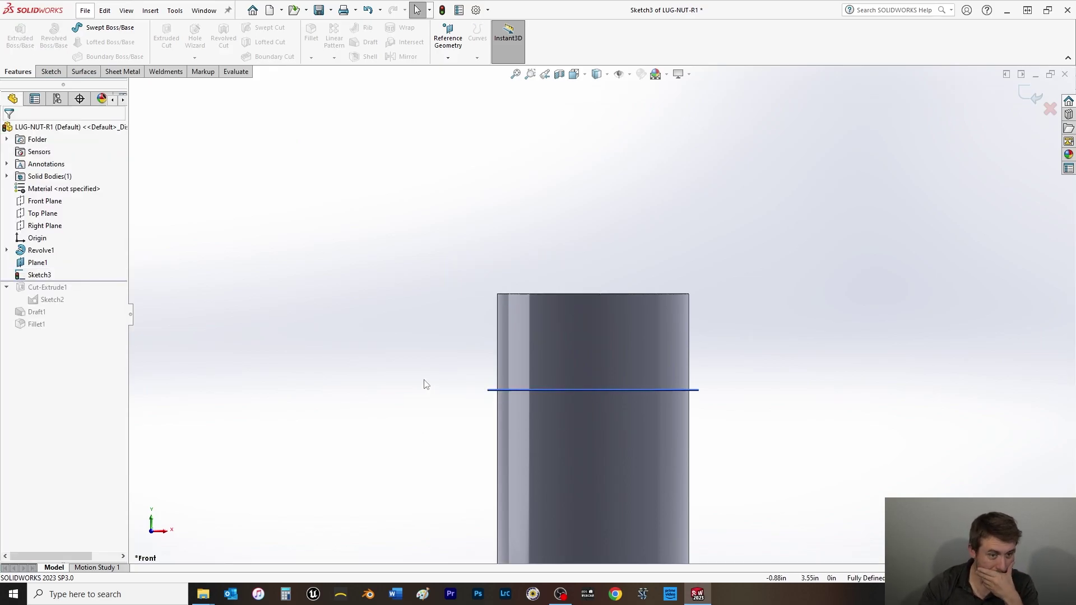
- Draw a right triangle at the top-left corner: top line, vertical side and 45° diagonal
{"action": "left_click", "coordinate": [51, 71]}
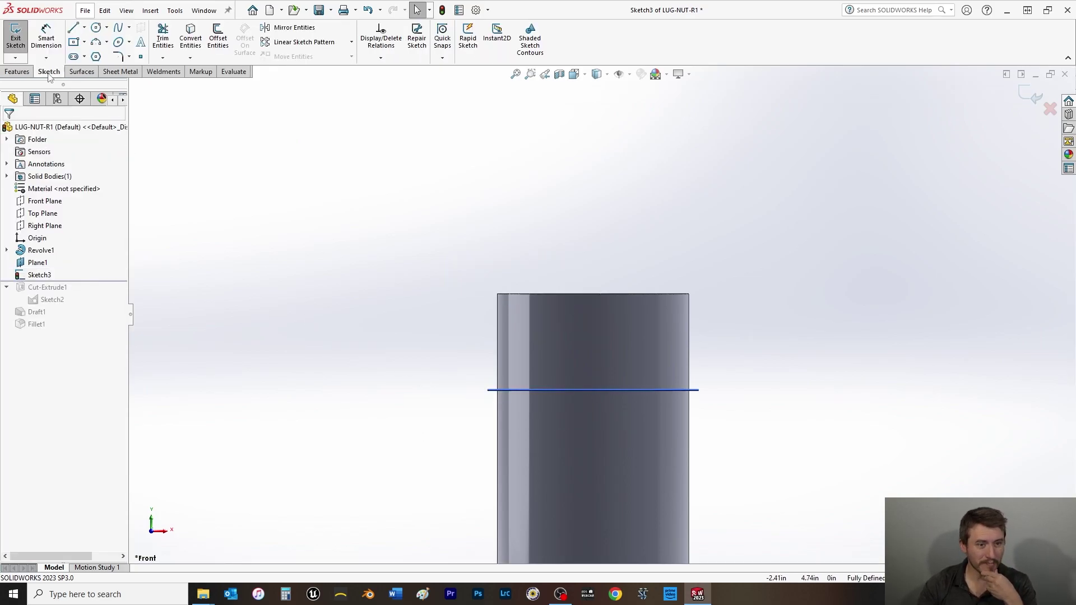
{"action": "left_click", "coordinate": [75, 30]}
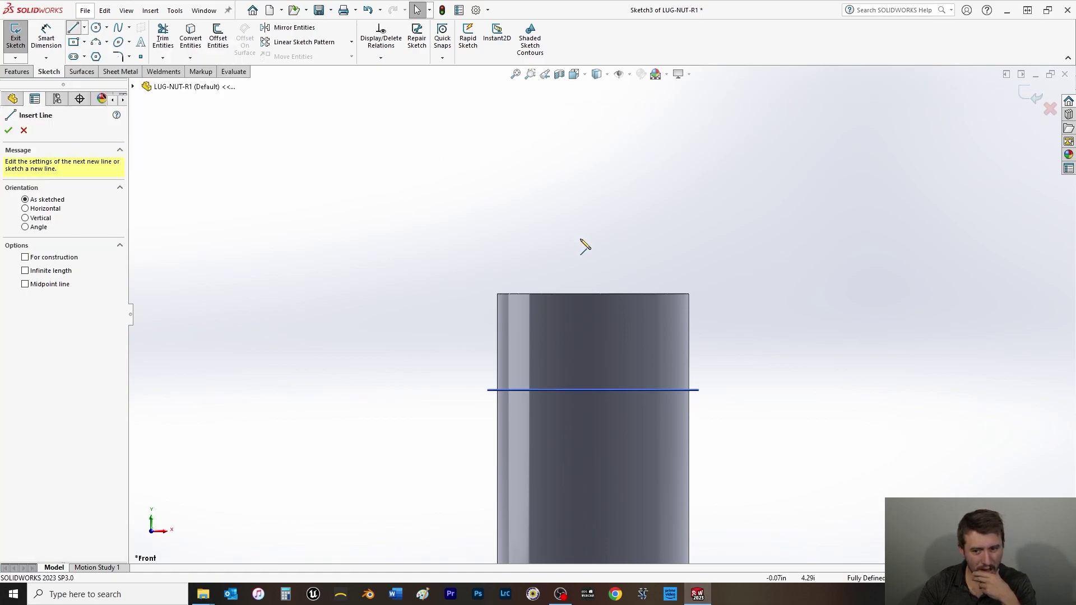
{"action": "left_click", "coordinate": [592, 293]}
{"action": "left_click", "coordinate": [497, 294]}
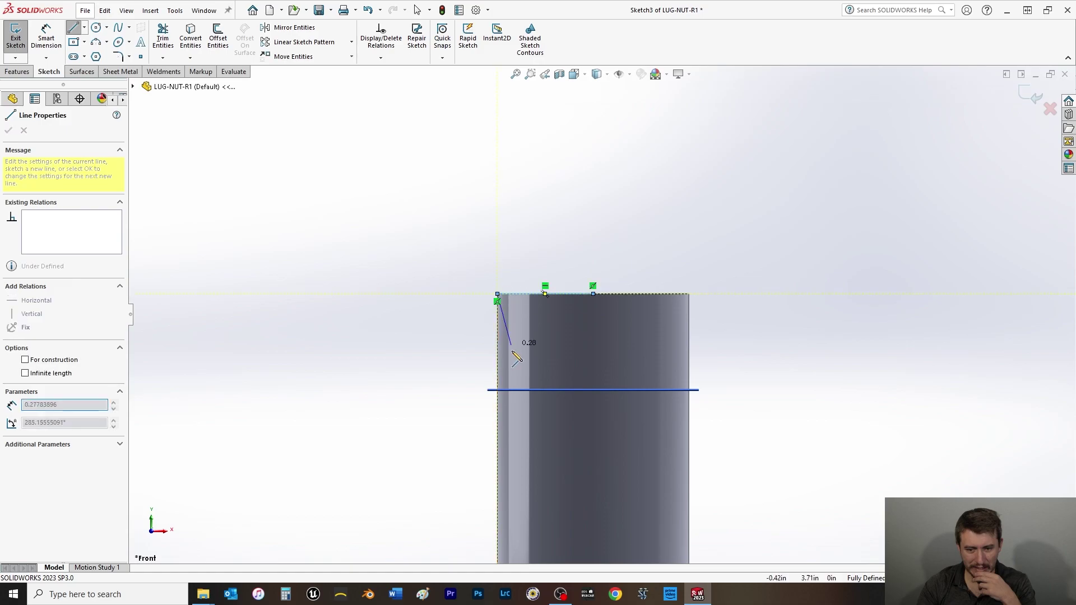
{"action": "left_click", "coordinate": [497, 389]}
{"action": "left_click", "coordinate": [592, 294]}
{"action": "right_click", "coordinate": [557, 223]}
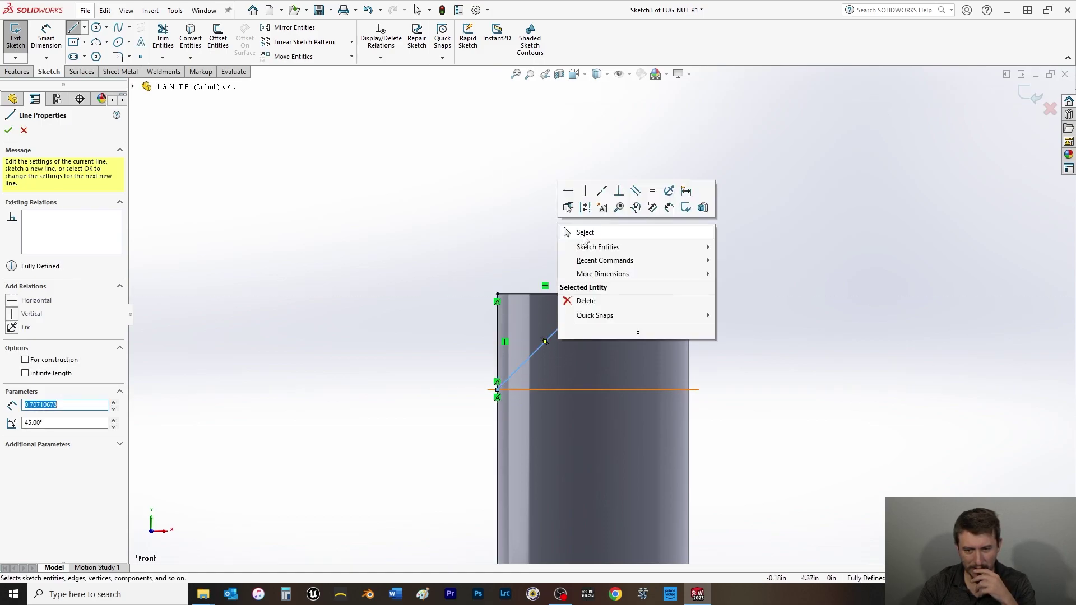
{"action": "left_click", "coordinate": [583, 236]}
- Add a vertical centerline from the triangle's top-right corner down to the reference line
{"action": "left_click", "coordinate": [77, 29]}
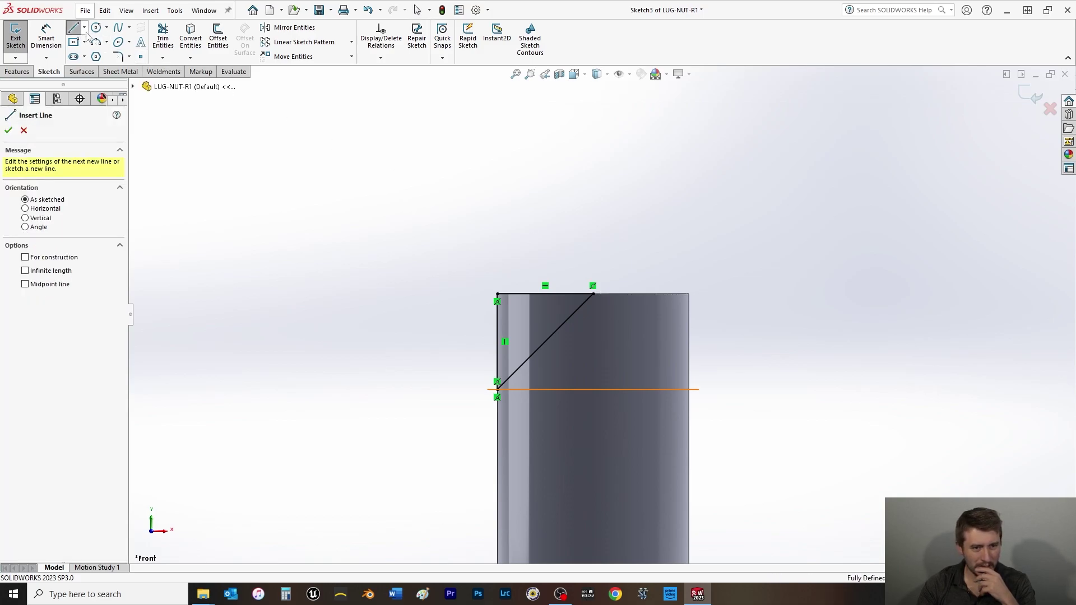
{"action": "left_click", "coordinate": [84, 27]}
{"action": "left_click", "coordinate": [101, 52]}
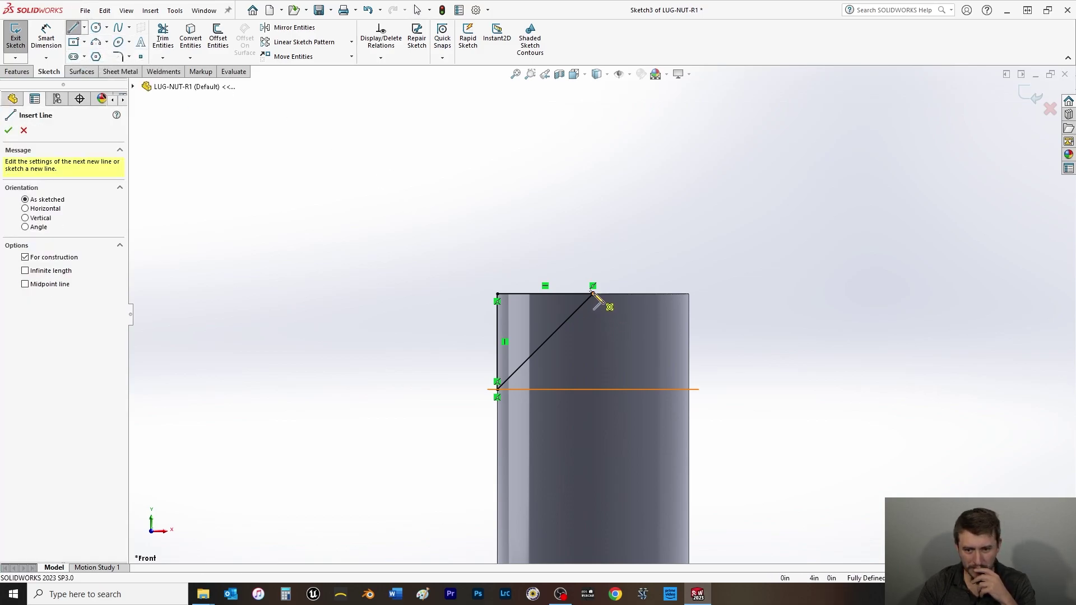
{"action": "left_click", "coordinate": [592, 293]}
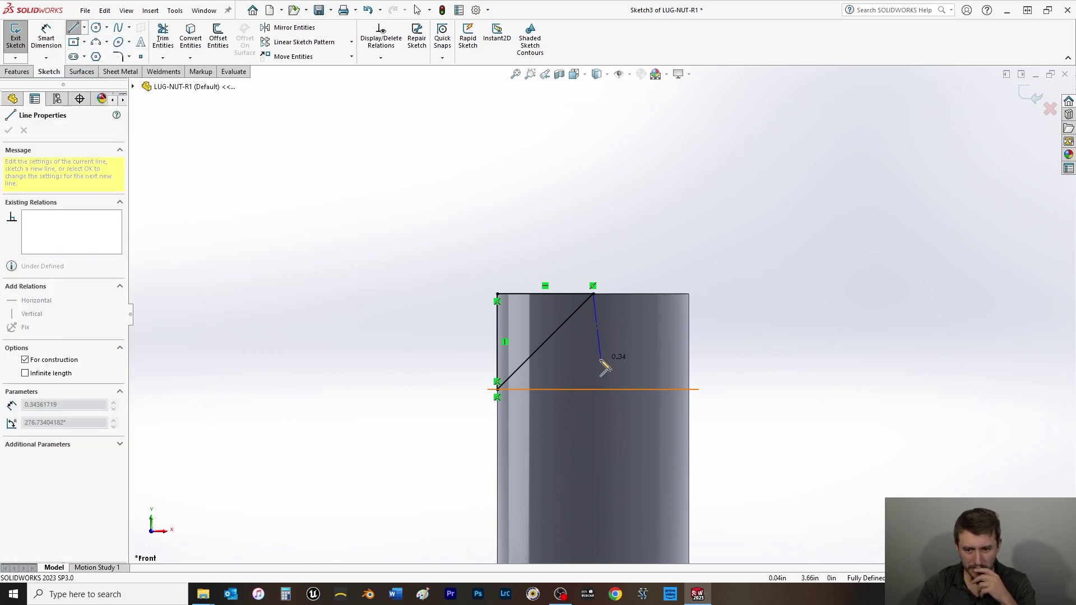
{"action": "left_click", "coordinate": [592, 389]}
{"action": "right_click", "coordinate": [622, 207]}
{"action": "left_click", "coordinate": [637, 252]}
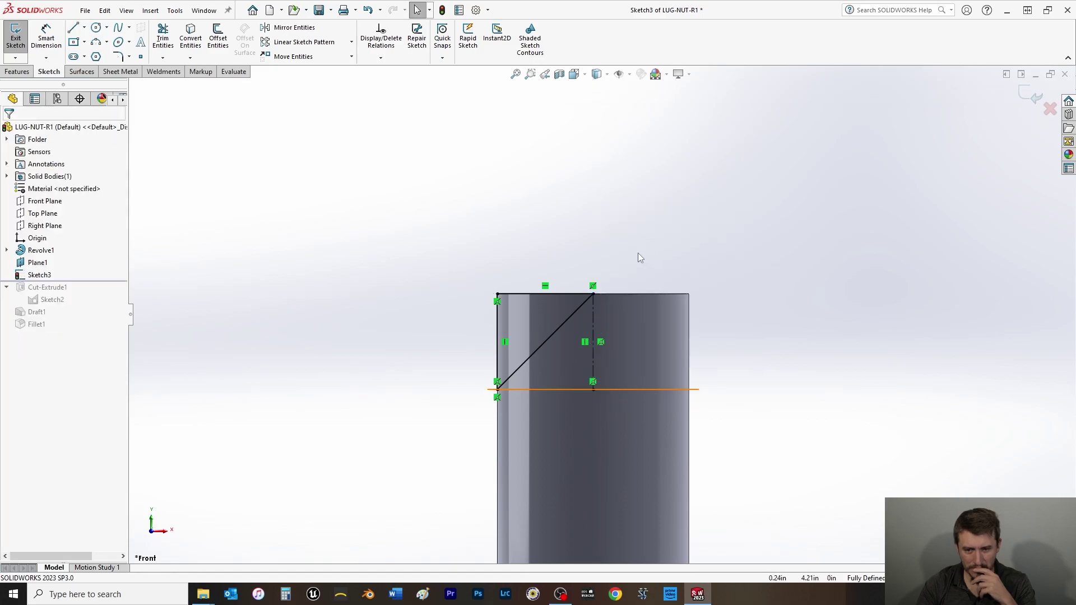
{"action": "left_click", "coordinate": [17, 72]}
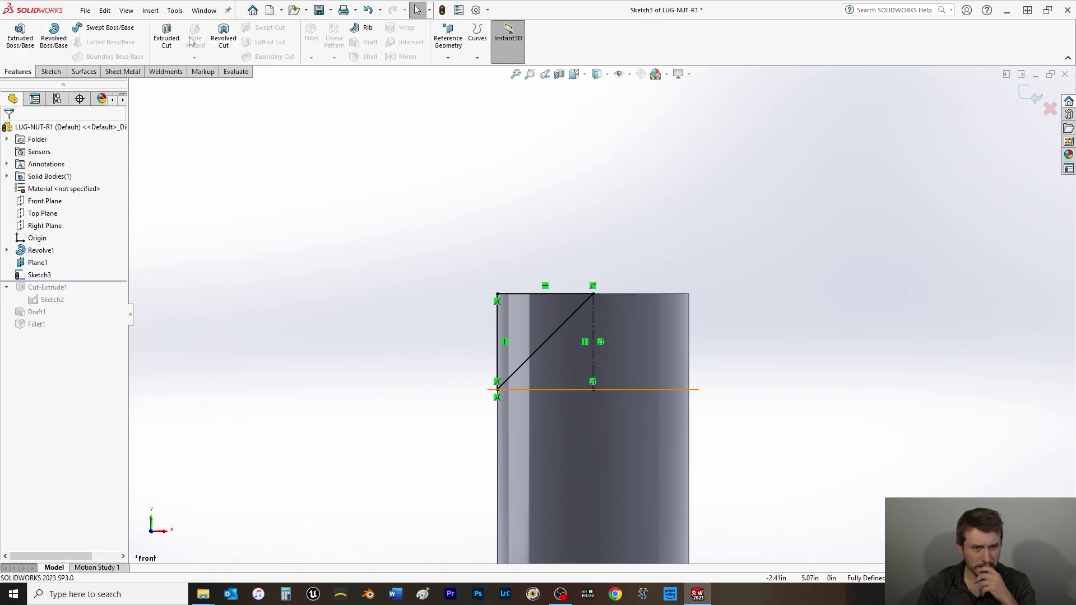
- Revolve-cut the triangle region about Line16 at 360°, which triggers the open or self-intersecting sketch error
{"action": "left_click", "coordinate": [223, 40]}
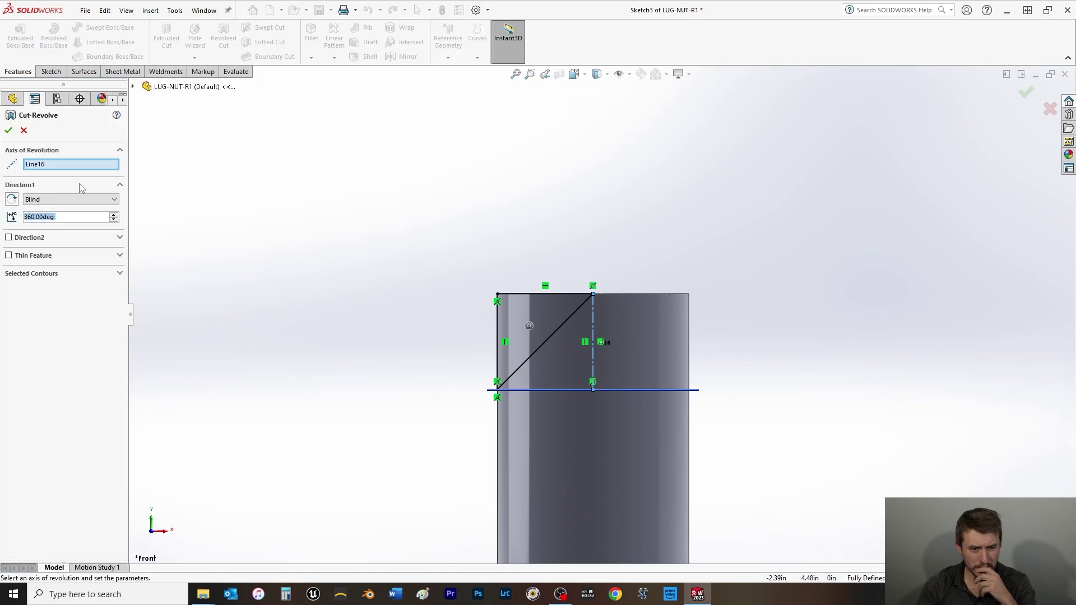
{"action": "middle_click_drag", "start_coordinate": [331, 282], "coordinate": [459, 348]}
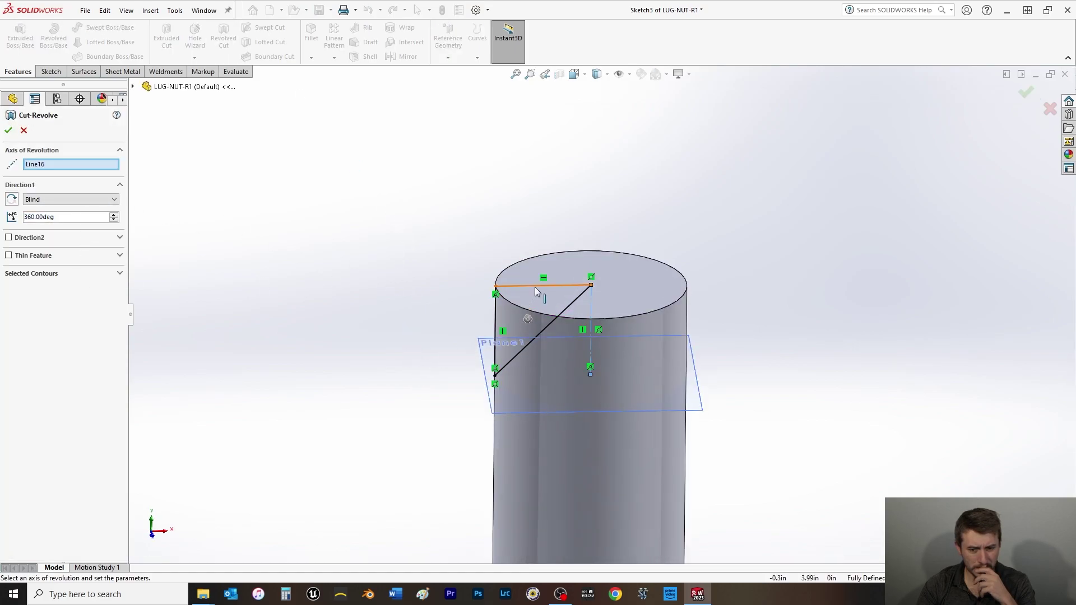
{"action": "mouse_move", "coordinate": [532, 295]}
{"action": "middle_mouse_down"}
{"action": "mouse_move", "coordinate": [505, 275]}
{"action": "mouse_move", "coordinate": [158, 293]}
{"action": "middle_mouse_up"}
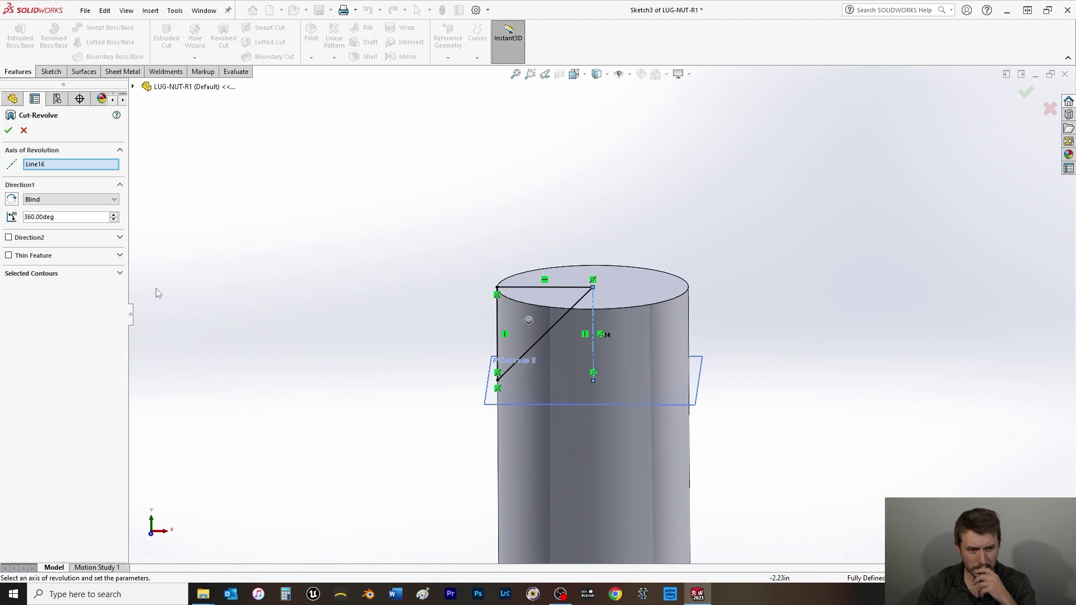
{"action": "left_click", "coordinate": [59, 274]}
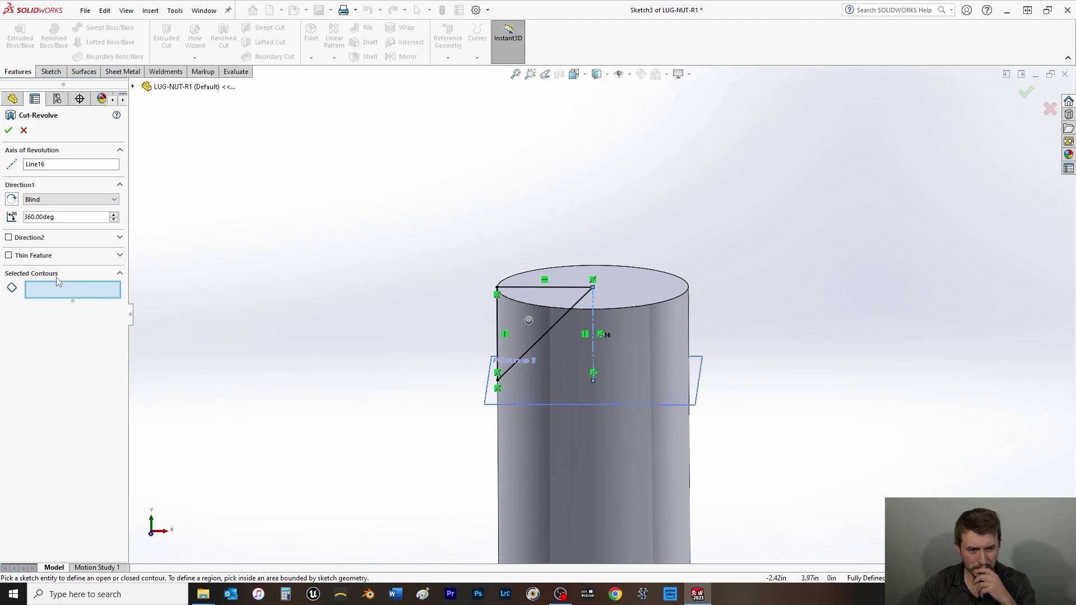
{"action": "left_click", "coordinate": [527, 338]}
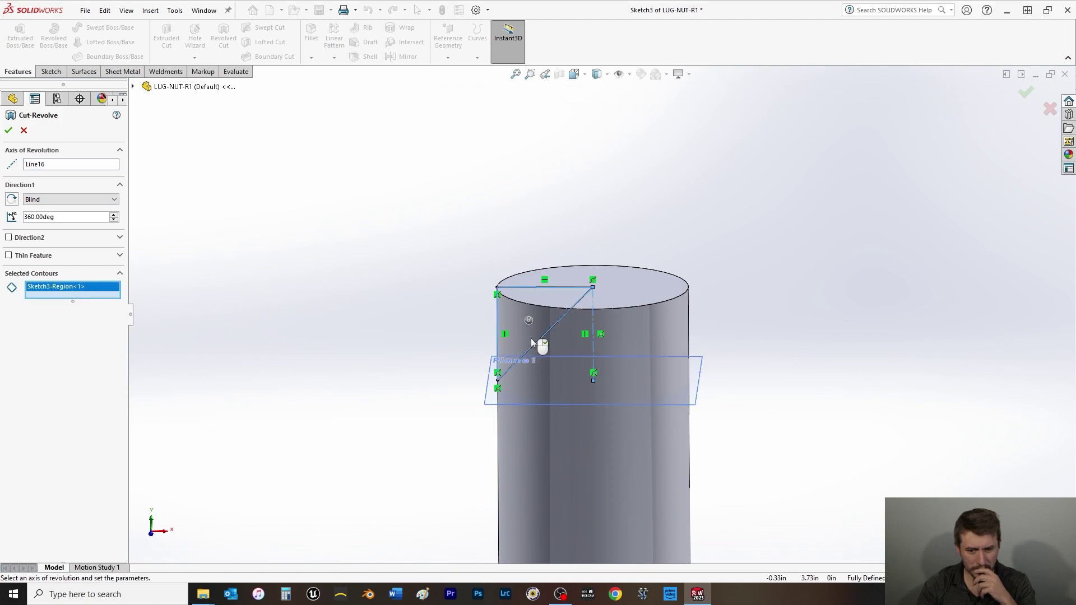
{"action": "left_click", "coordinate": [11, 132]}
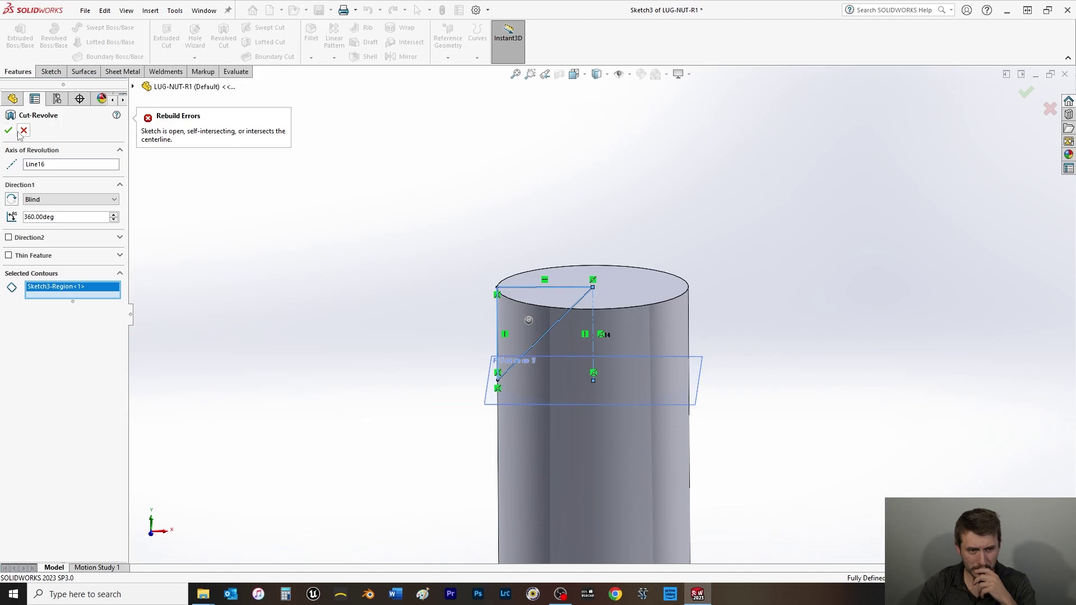
- Cancel the failed revolved cut and delete the top, diagonal and left profile lines from Sketch3
{"action": "left_click", "coordinate": [23, 131]}
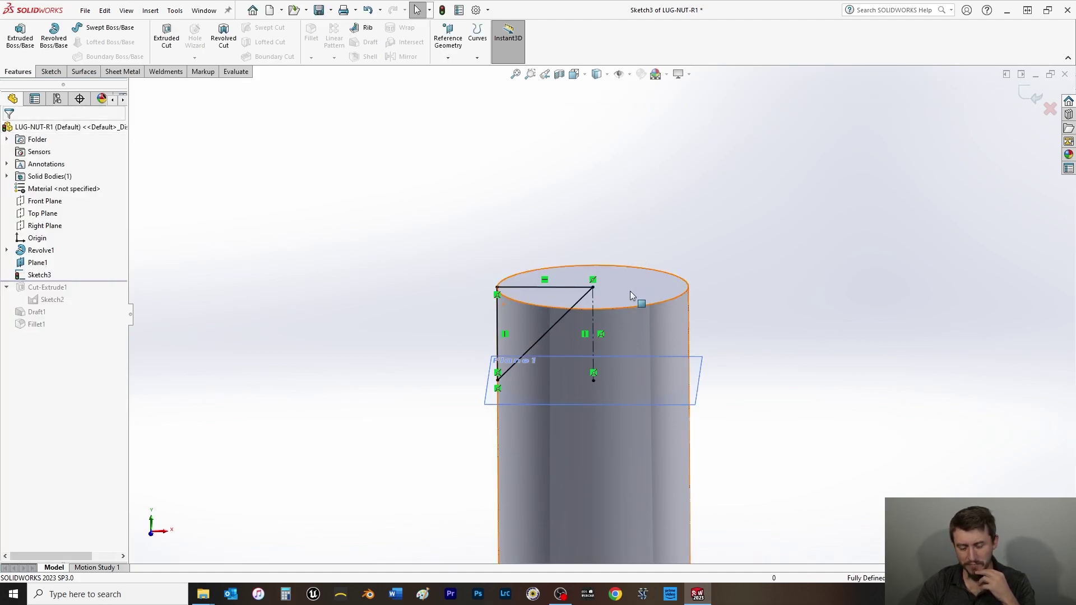
{"action": "left_click", "coordinate": [582, 289]}
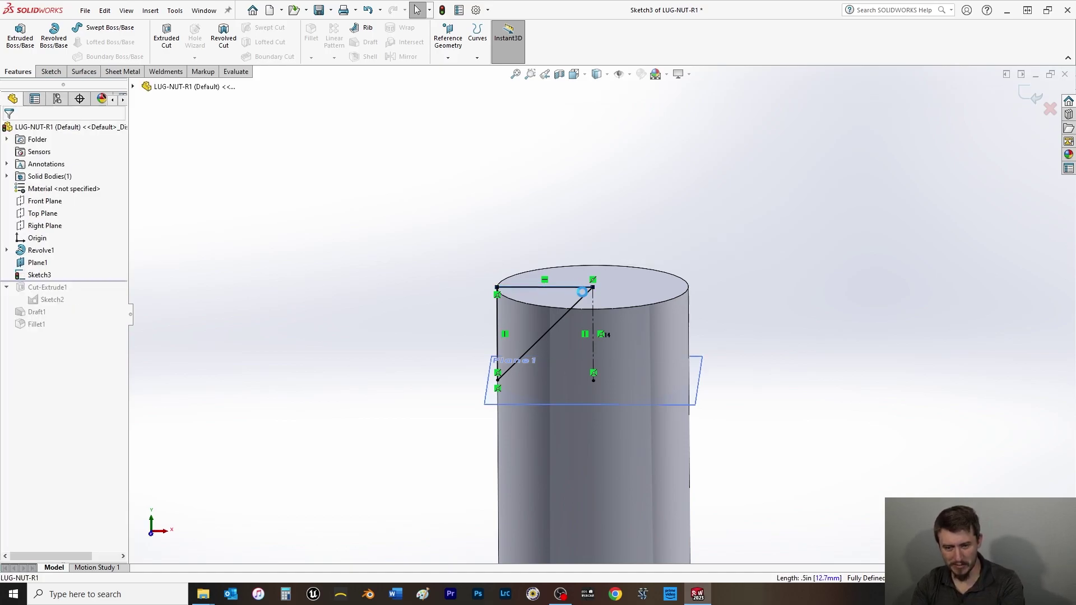
{"action": "key", "text": "Delete"}
{"action": "left_click", "coordinate": [583, 297]}
{"action": "key", "text": "Delete"}
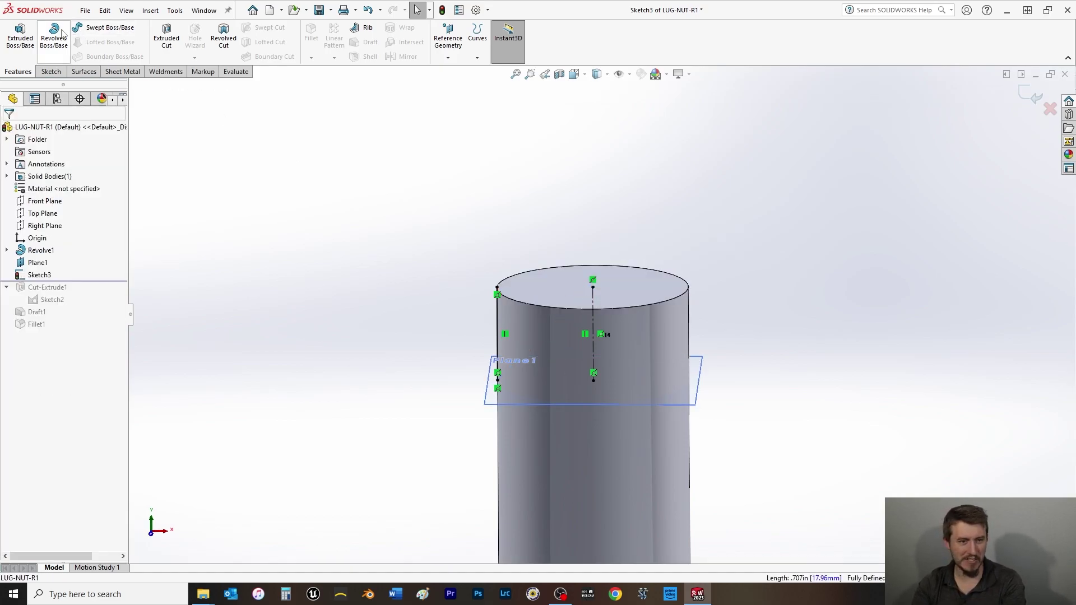
{"action": "left_click", "coordinate": [499, 322]}
{"action": "key", "text": "Delete"}
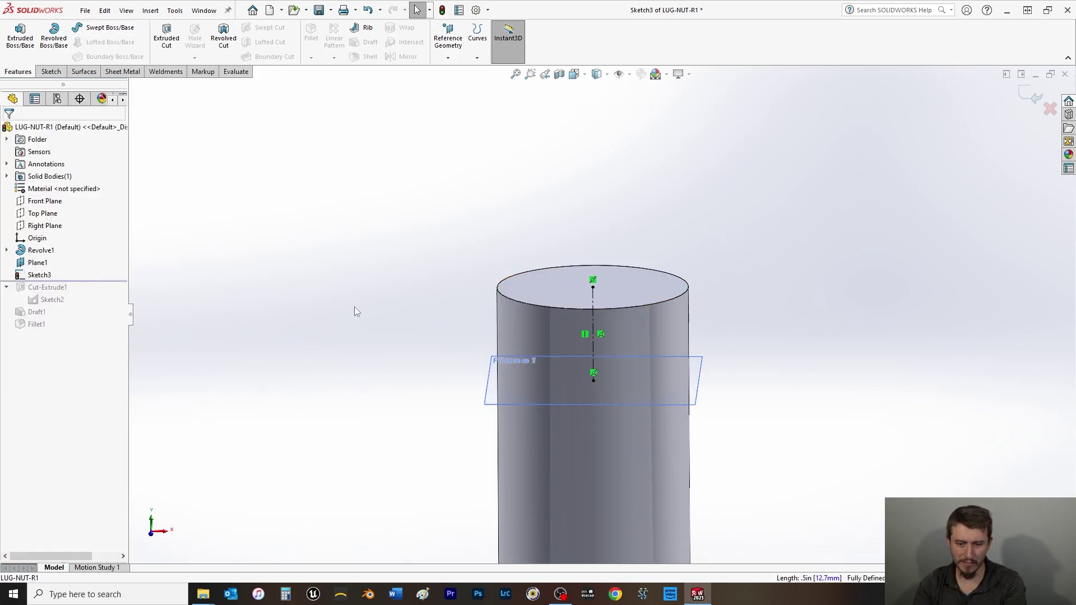
{"action": "key", "text": "space"}
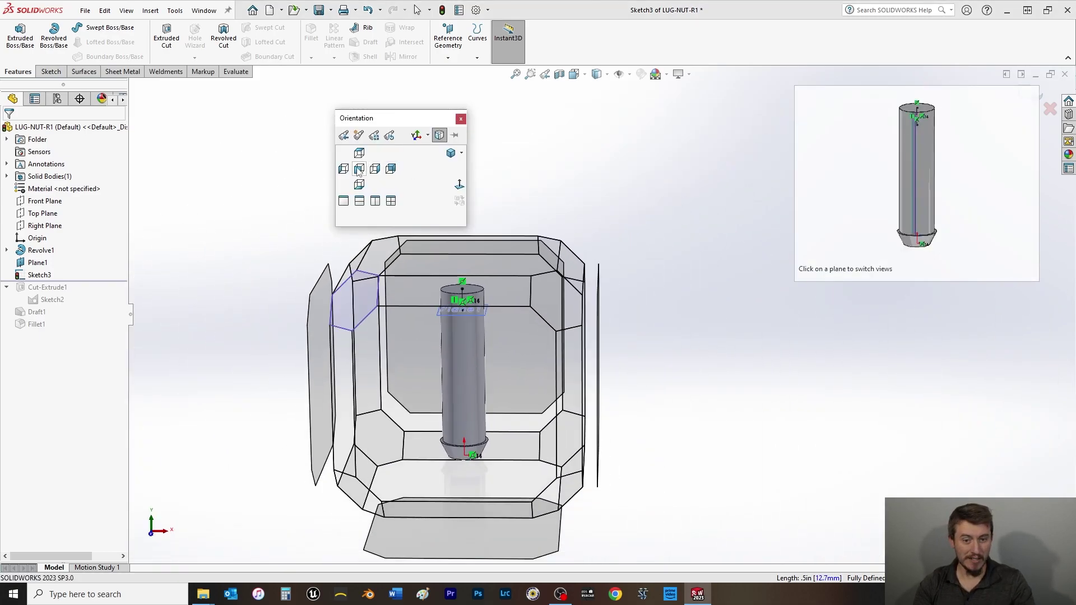
- In Front view, draw sketch lines along the top edge and down the left side
{"action": "left_click", "coordinate": [359, 170]}
{"action": "scroll", "coordinate": [644, 157], "scroll_direction": "up", "scroll_amount": 2}
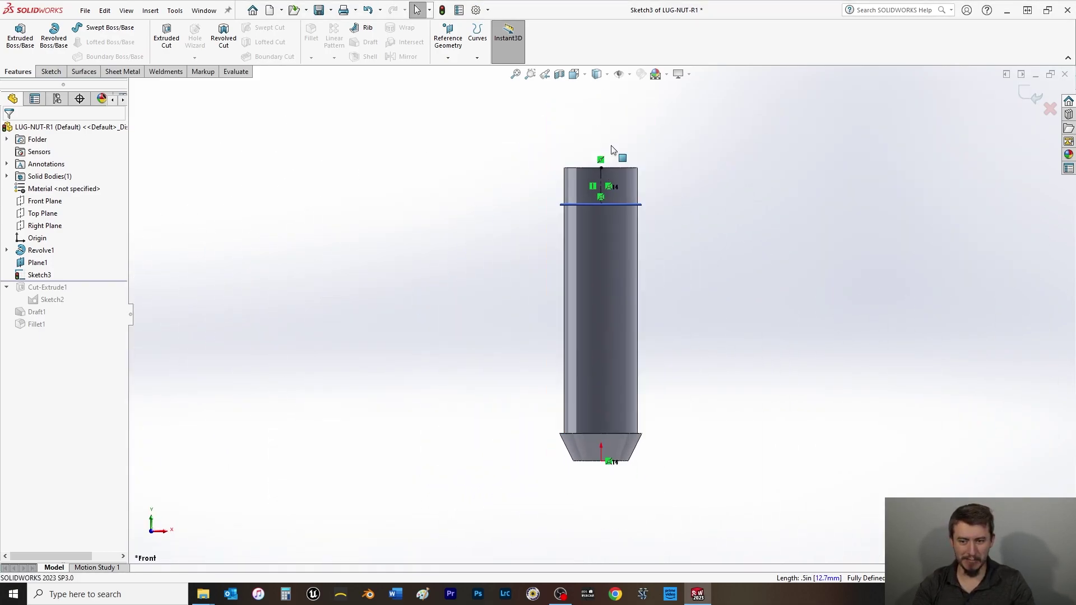
{"action": "scroll", "coordinate": [610, 152], "scroll_direction": "down", "scroll_amount": 4}
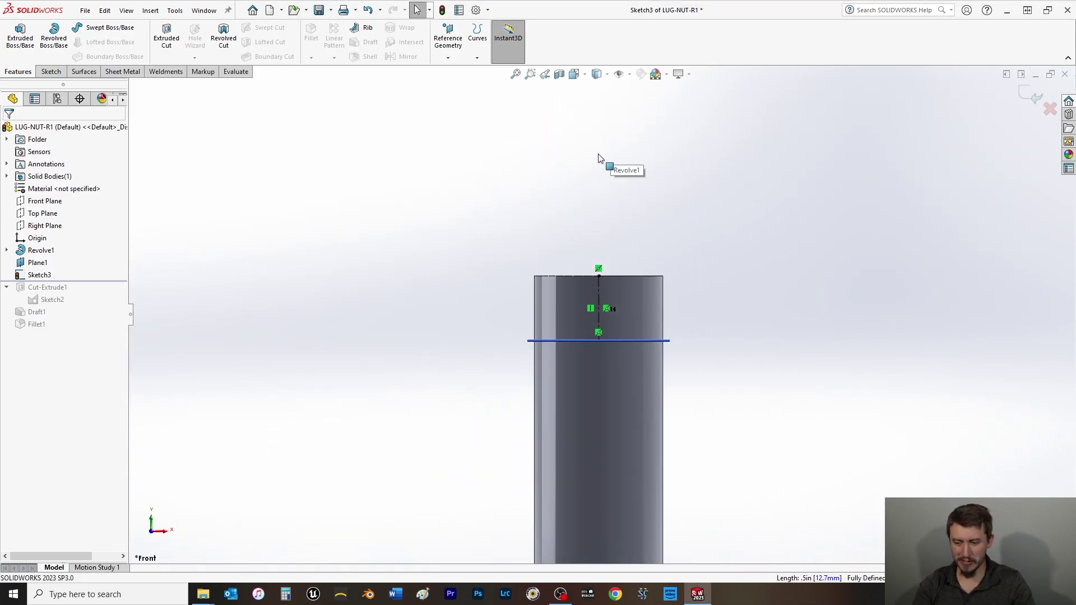
{"action": "left_click", "coordinate": [52, 71]}
{"action": "left_click", "coordinate": [84, 28]}
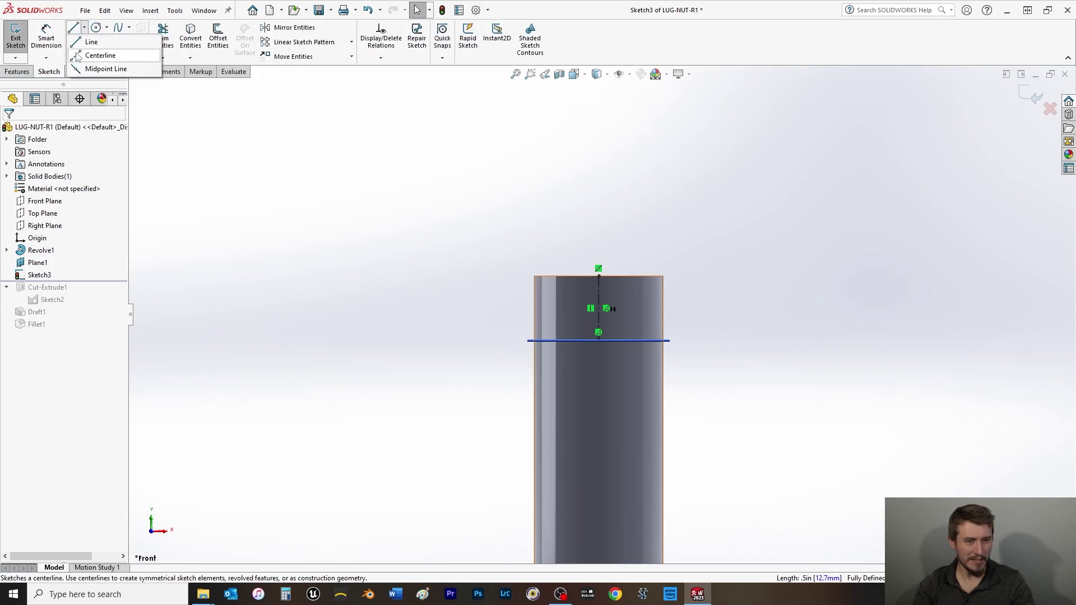
{"action": "left_click", "coordinate": [599, 275]}
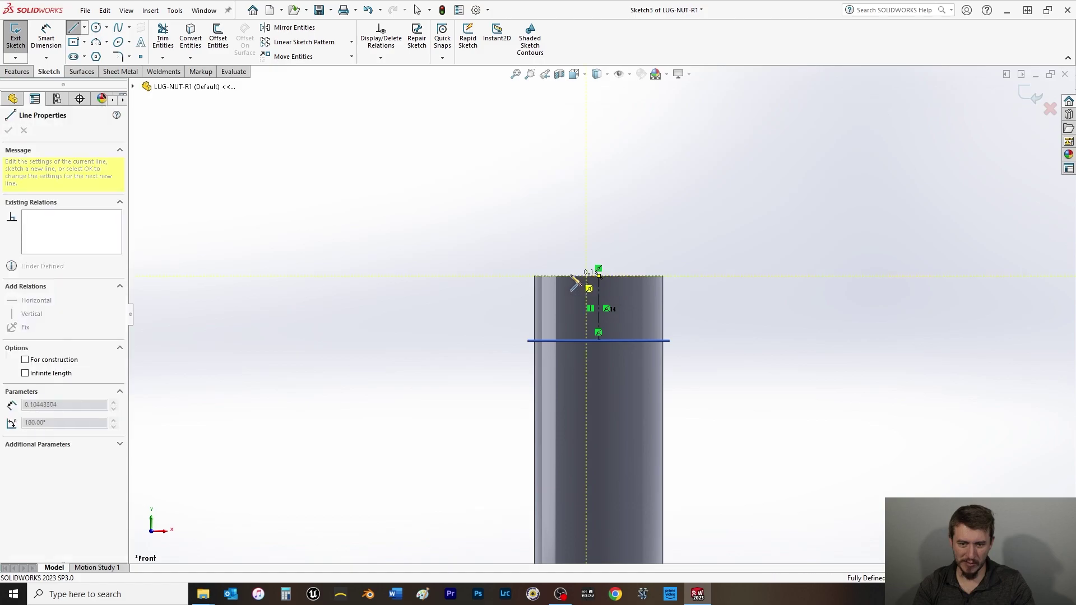
{"action": "left_click", "coordinate": [535, 275]}
{"action": "left_click", "coordinate": [534, 340]}
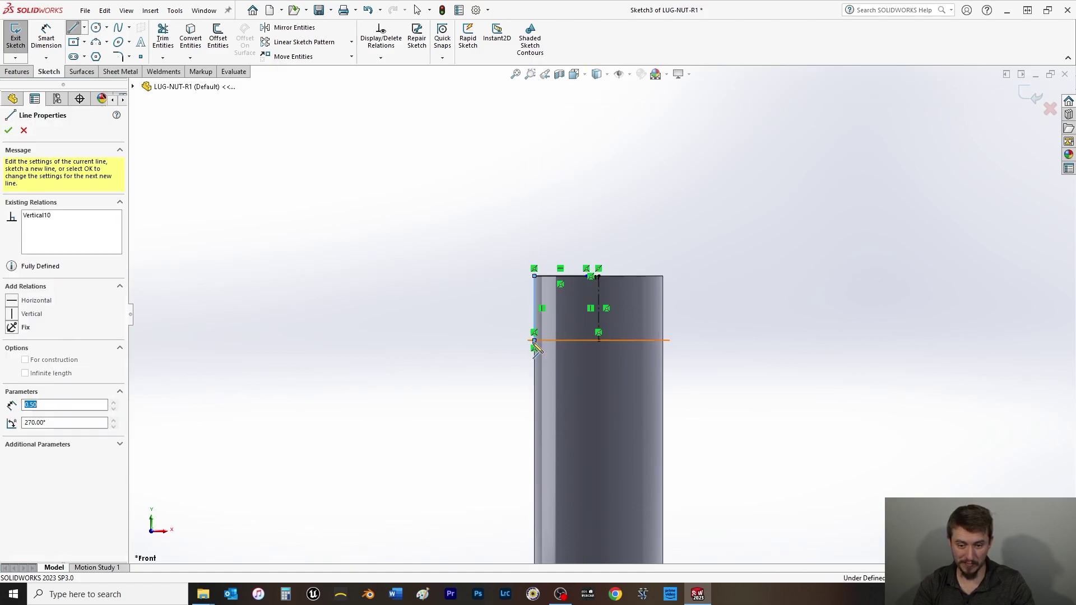
- Draw a three-point dome arc from the top edge near the axis to the left side at the plane line
{"action": "right_click", "coordinate": [564, 323]}
{"action": "left_click", "coordinate": [610, 302]}
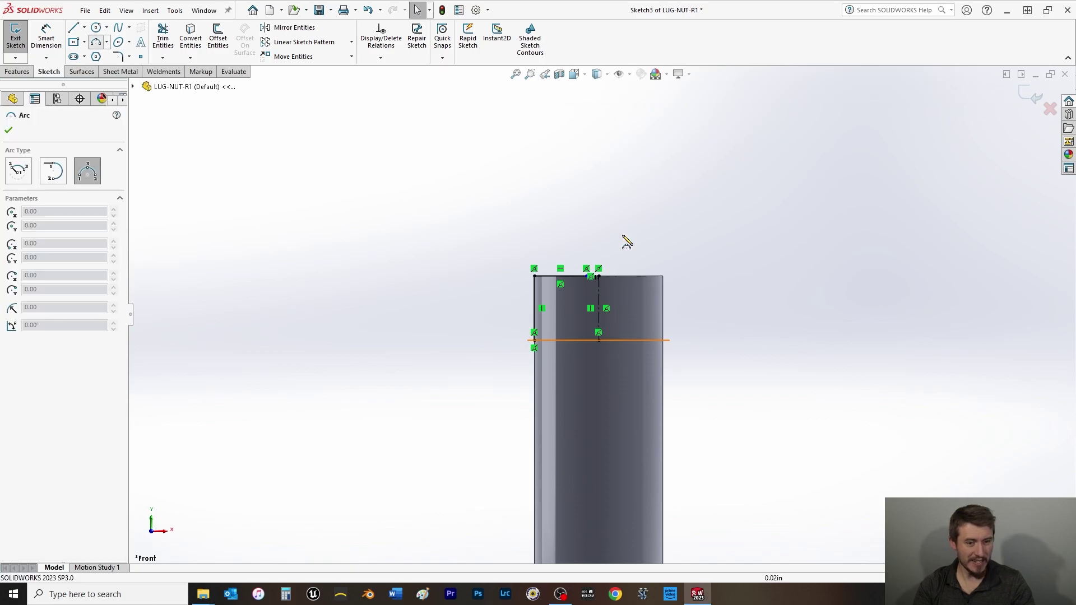
{"action": "scroll", "coordinate": [626, 242], "scroll_direction": "down", "scroll_amount": 4}
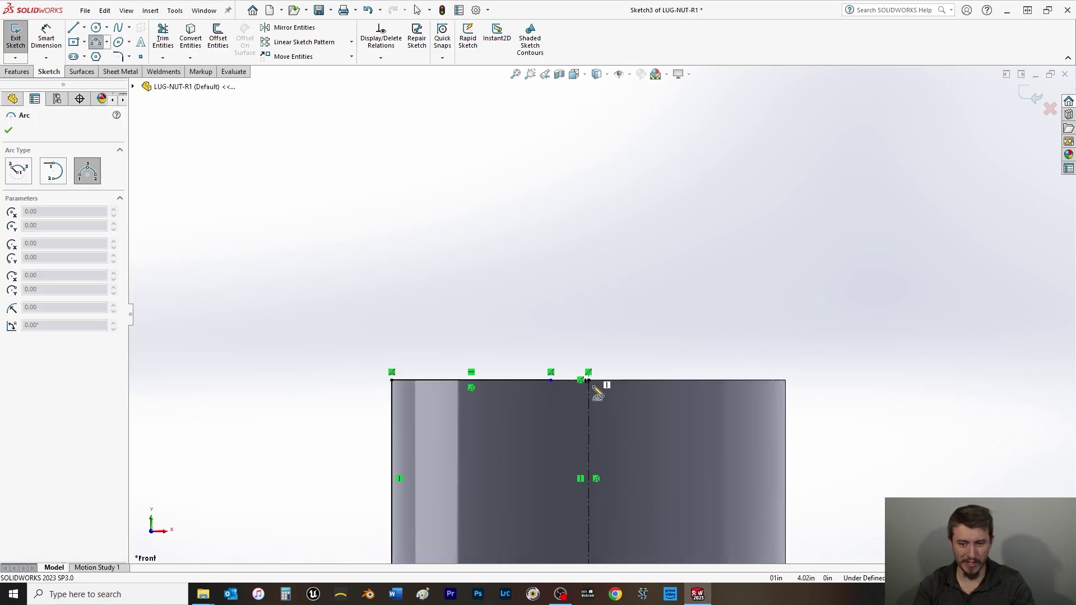
{"action": "left_click", "coordinate": [550, 381]}
{"action": "scroll", "coordinate": [567, 416], "scroll_direction": "up", "scroll_amount": 3}
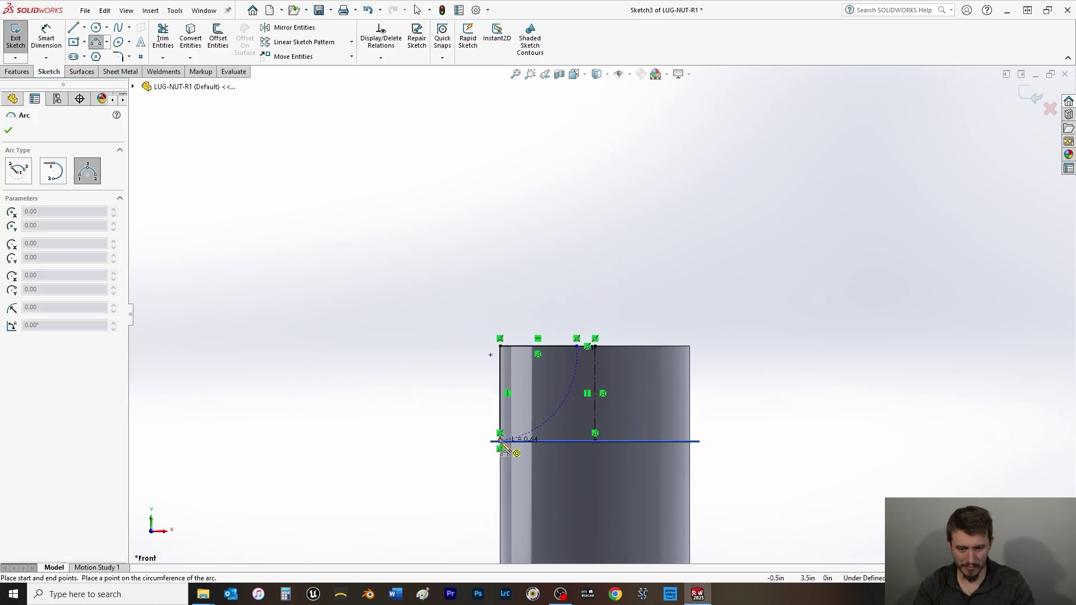
{"action": "left_click", "coordinate": [501, 442]}
{"action": "left_click", "coordinate": [529, 390]}
{"action": "right_click", "coordinate": [449, 292]}
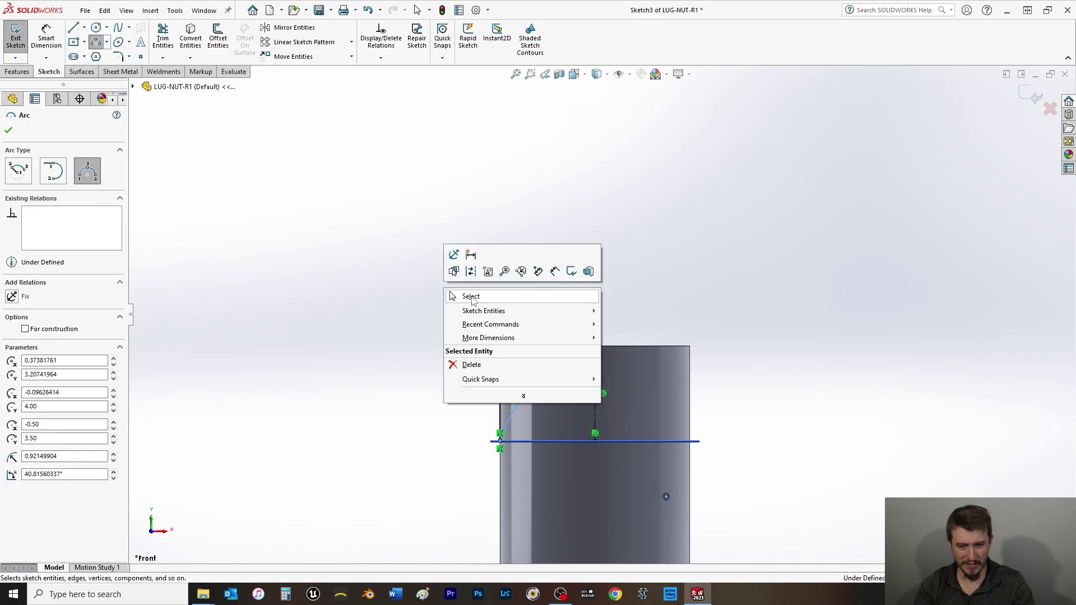
{"action": "left_click", "coordinate": [471, 297]}
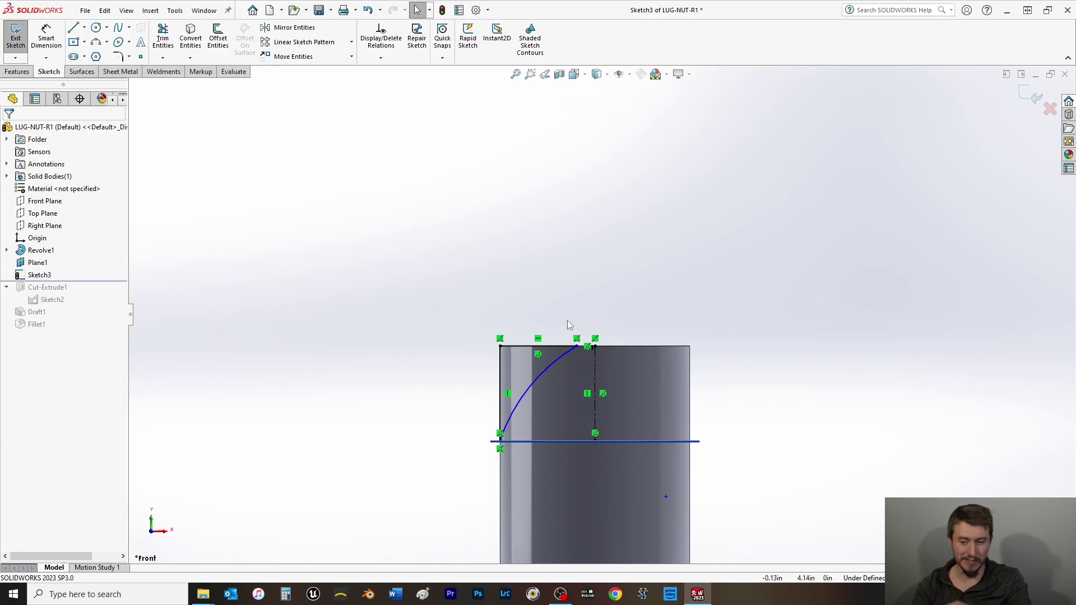
{"action": "left_click", "coordinate": [46, 36]}
{"action": "scroll", "coordinate": [581, 346], "scroll_direction": "down", "scroll_amount": 4}
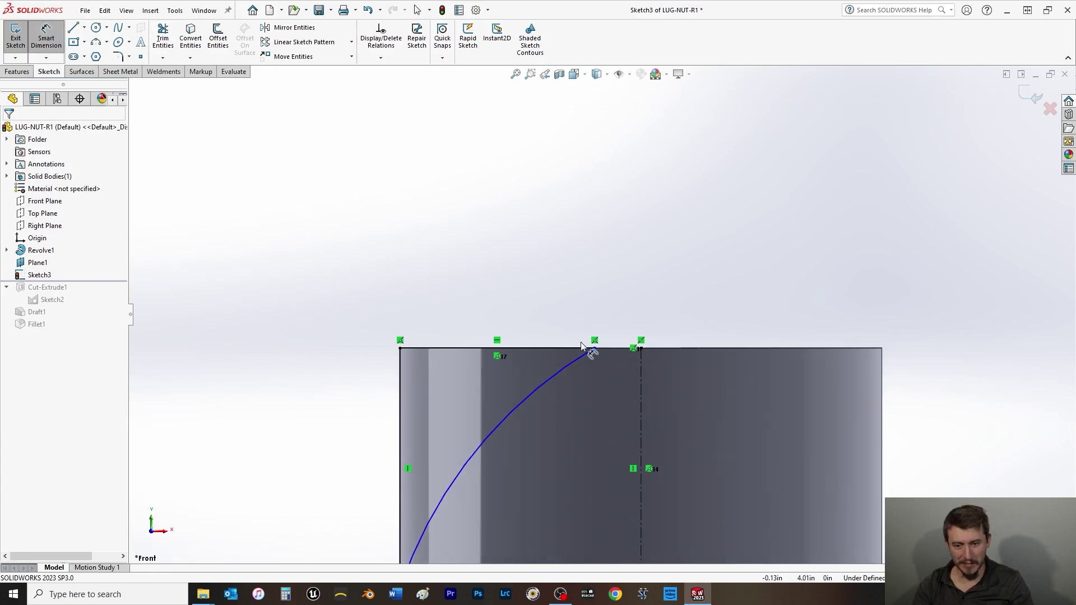
- Dimension the dome arc: its top endpoint 0.13 in from the centerline and a 0.875 in radius
{"action": "left_click", "coordinate": [595, 349]}
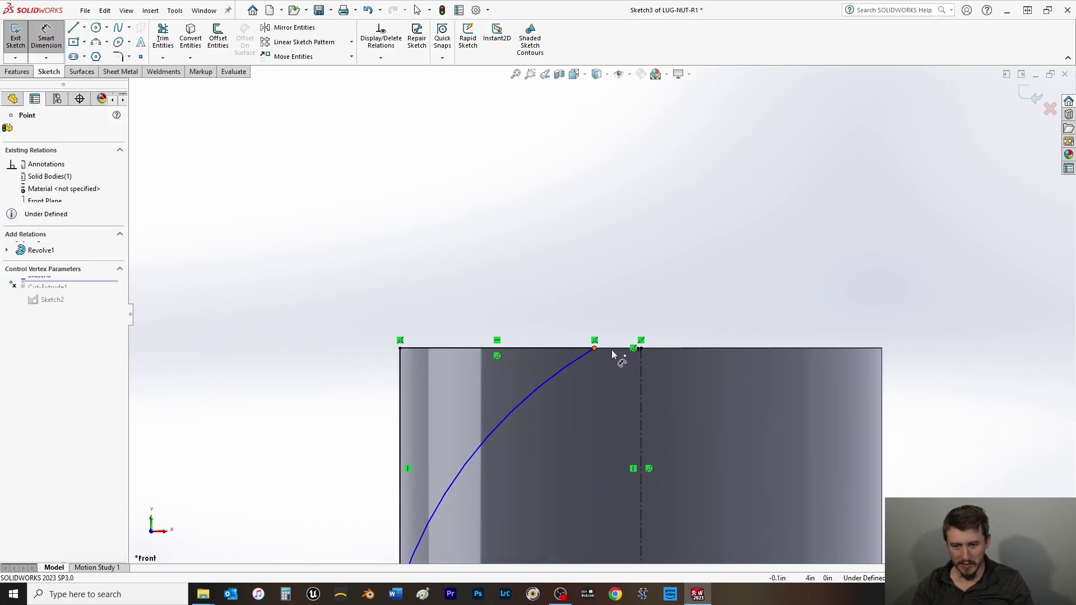
{"action": "left_click", "coordinate": [641, 348]}
{"action": "left_click", "coordinate": [622, 269]}
{"action": "type", "text": ".13"}
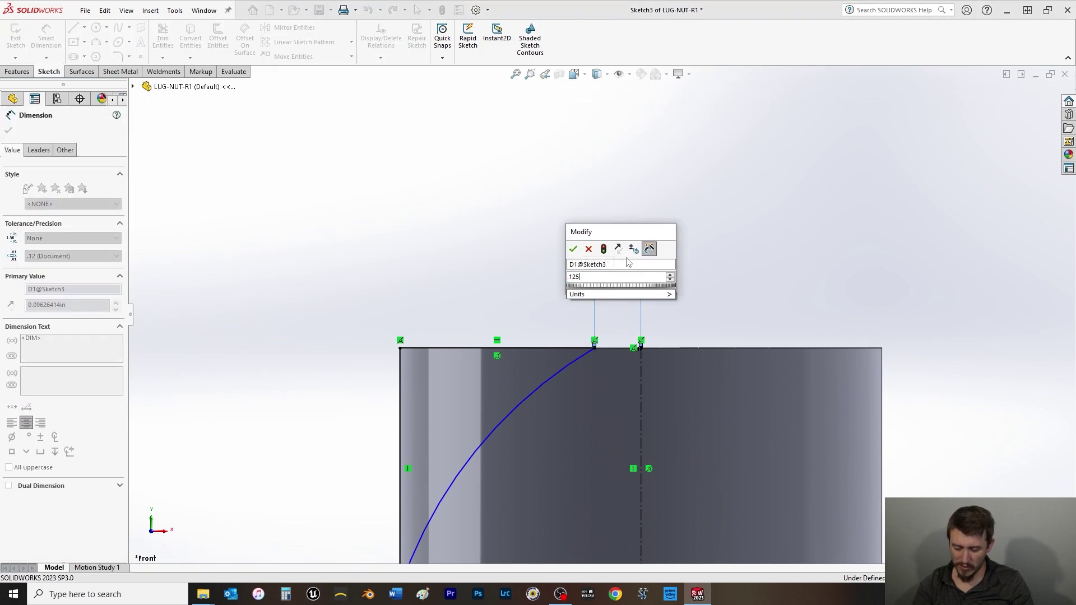
{"action": "key", "text": "Return"}
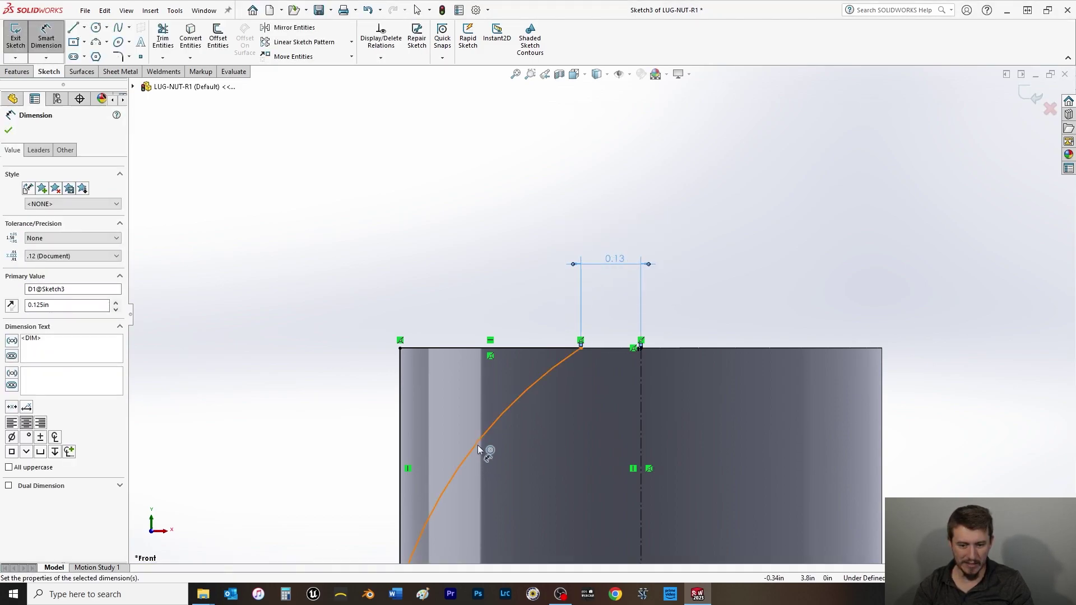
{"action": "left_click", "coordinate": [476, 443]}
{"action": "left_click", "coordinate": [363, 278]}
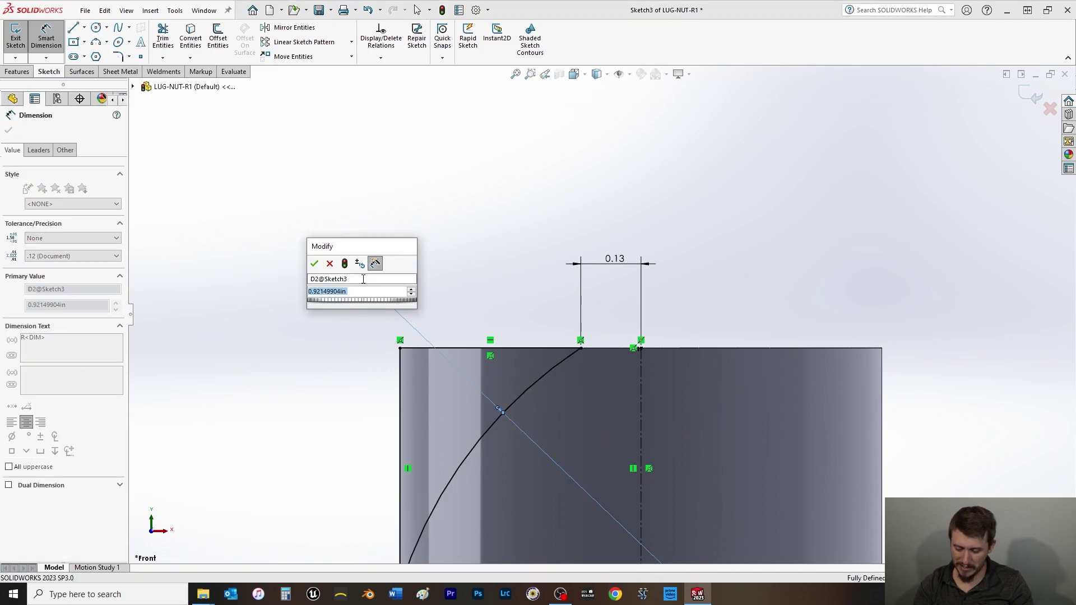
{"action": "type", "text": ".875"}
{"action": "key", "text": "Return"}
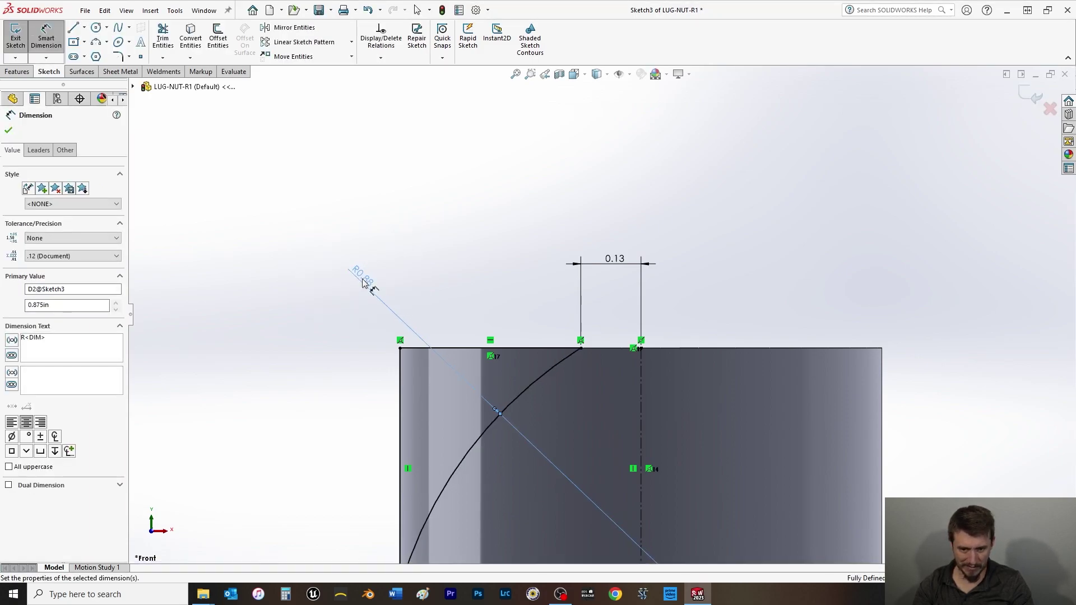
{"action": "scroll", "coordinate": [601, 314], "scroll_direction": "up", "scroll_amount": 2}
{"action": "left_click", "coordinate": [8, 131]}
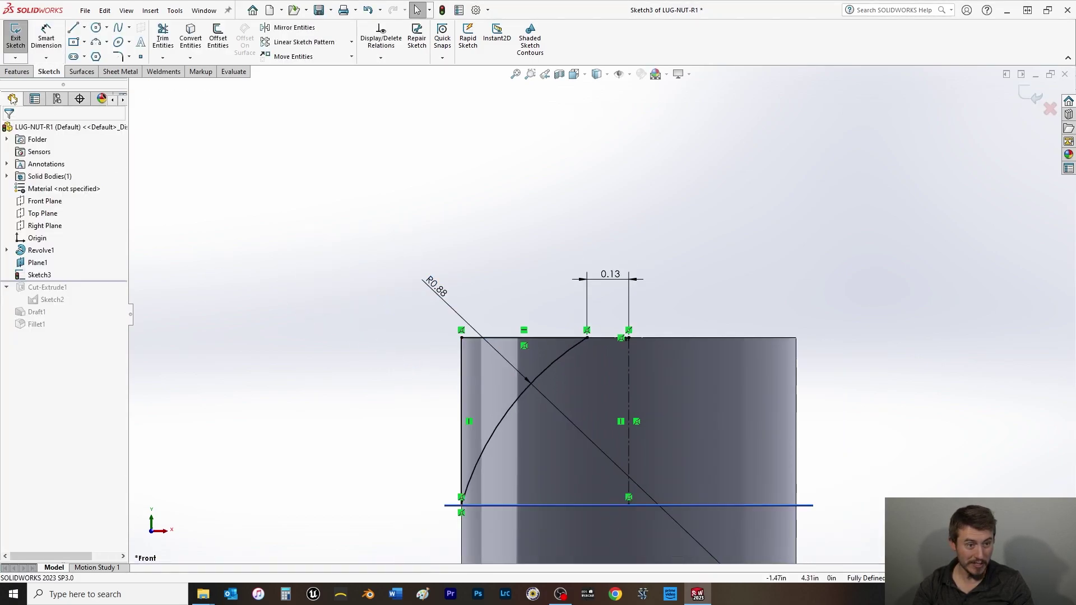
{"action": "left_click", "coordinate": [17, 71]}
- Apply the revolved cut to dome the top, then roll forward below Sketch2 to restore the hex cut
{"action": "left_click", "coordinate": [222, 39]}
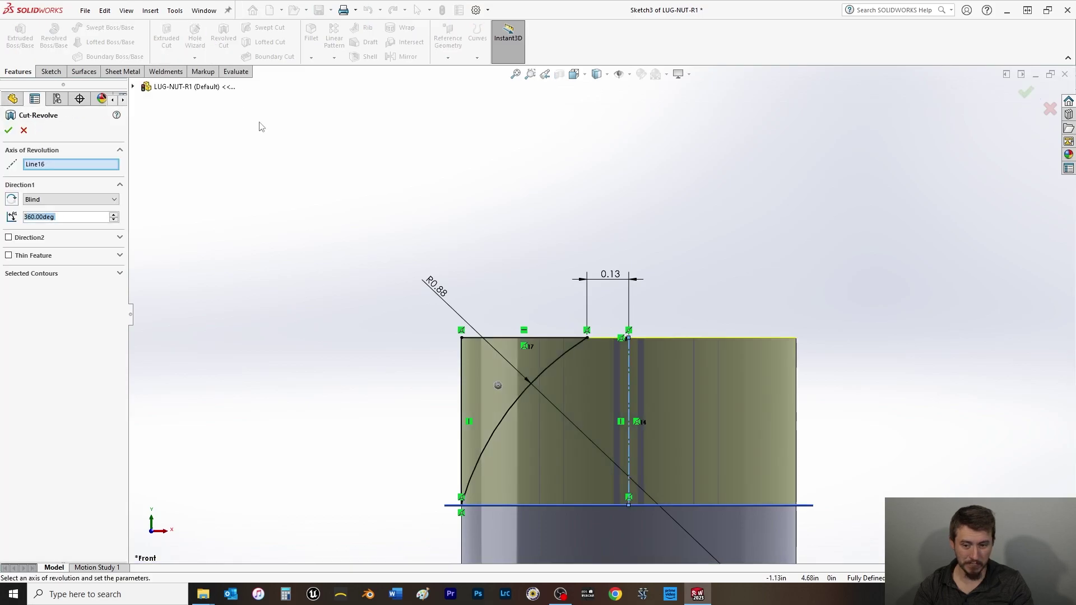
{"action": "left_click", "coordinate": [9, 130]}
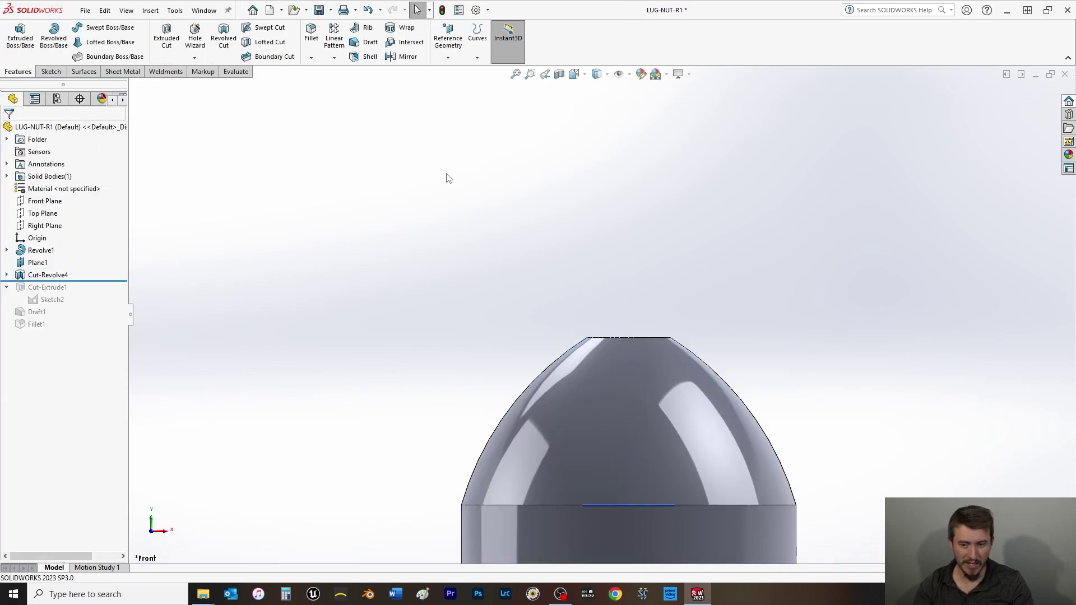
{"action": "middle_click_drag", "start_coordinate": [574, 225], "coordinate": [599, 287]}
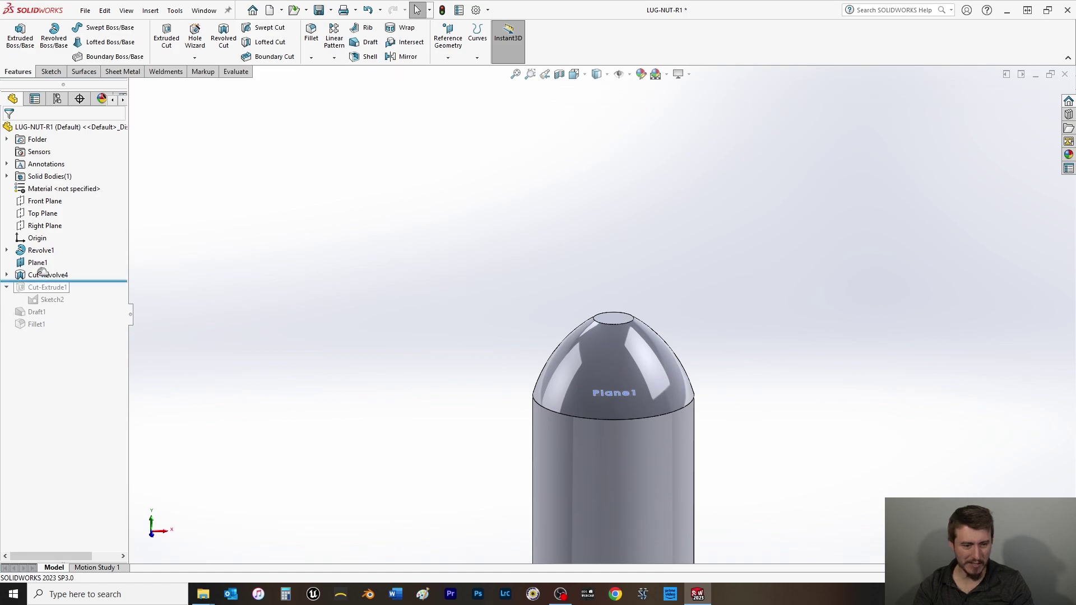
{"action": "left_click_drag", "start_coordinate": [105, 281], "coordinate": [105, 304]}
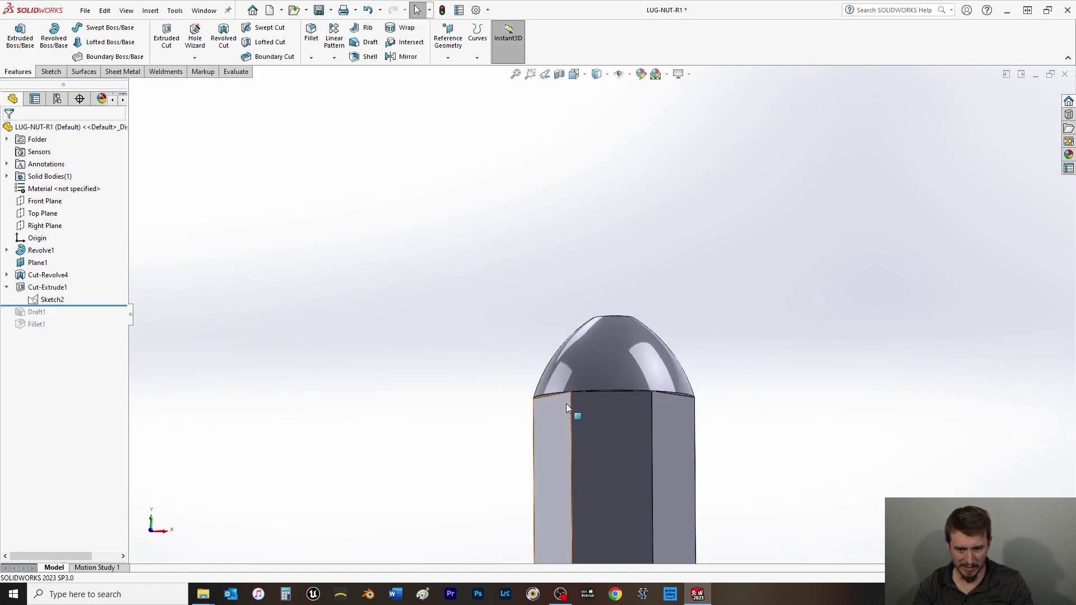
- Make Sketch2 visible on the model and inspect the hex flats meeting the dome
{"action": "scroll", "coordinate": [563, 395], "scroll_direction": "down", "scroll_amount": 3}
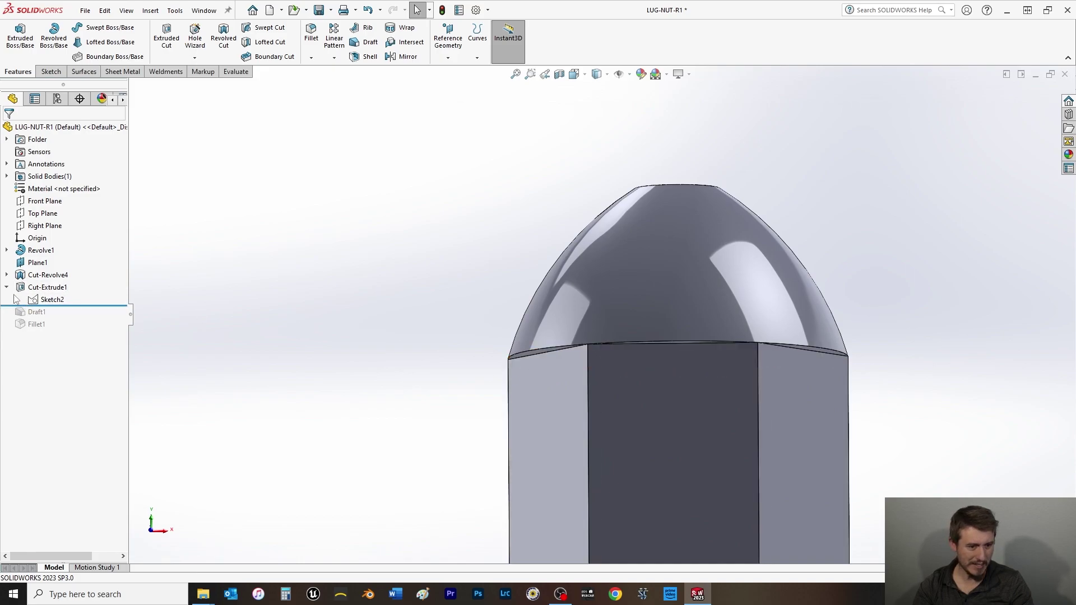
{"action": "left_click", "coordinate": [53, 300]}
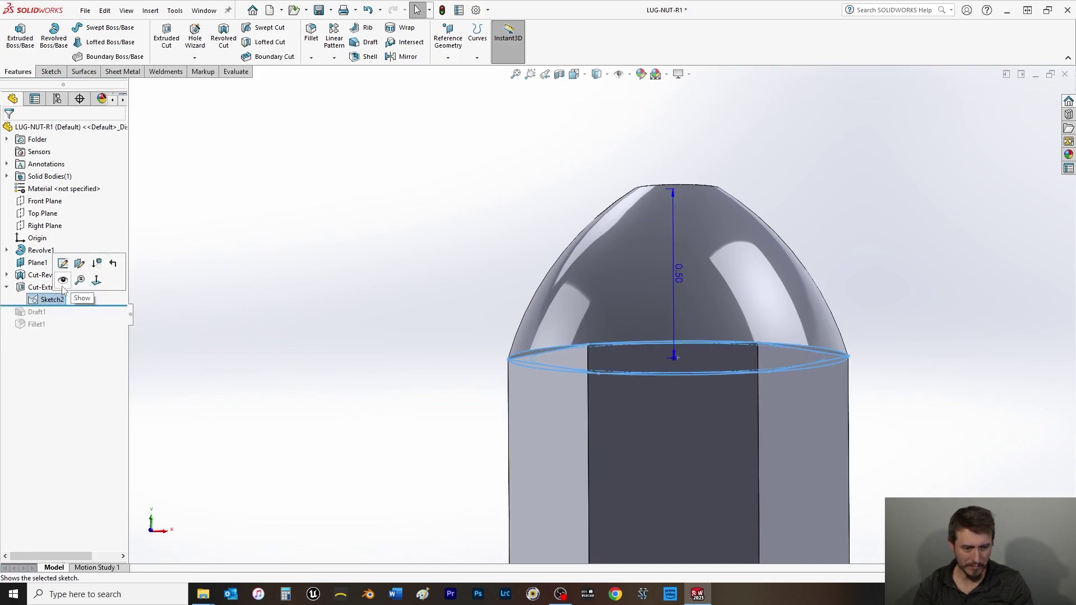
{"action": "mouse_move", "coordinate": [273, 312]}
{"action": "middle_mouse_down"}
{"action": "mouse_move", "coordinate": [300, 465]}
{"action": "mouse_move", "coordinate": [290, 504]}
{"action": "mouse_move", "coordinate": [298, 498]}
{"action": "middle_mouse_up"}
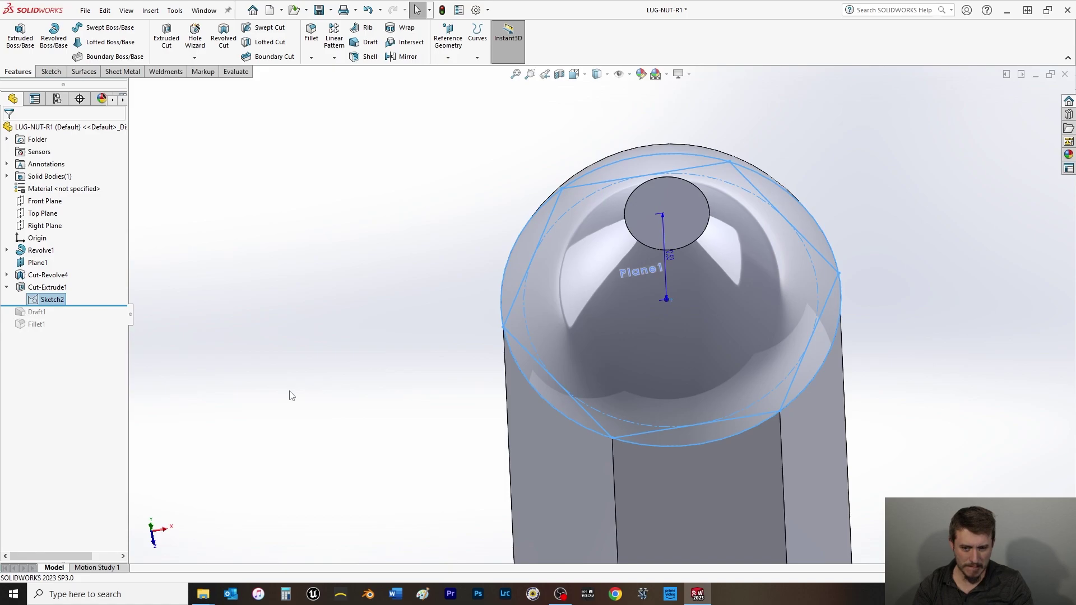
{"action": "middle_click_drag", "start_coordinate": [292, 396], "coordinate": [284, 126]}
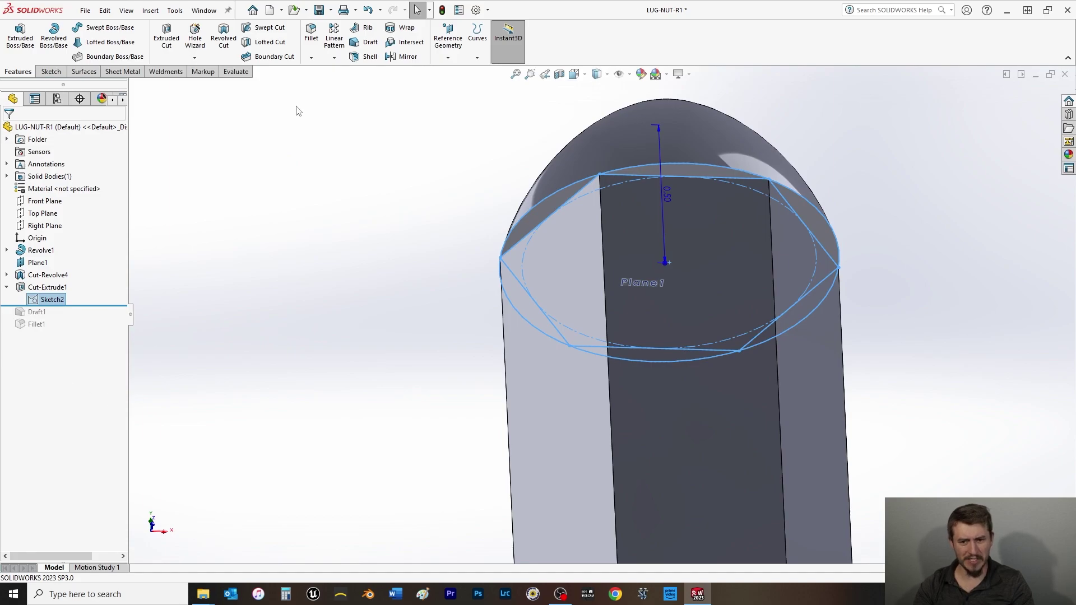
{"action": "right_click", "coordinate": [45, 300]}
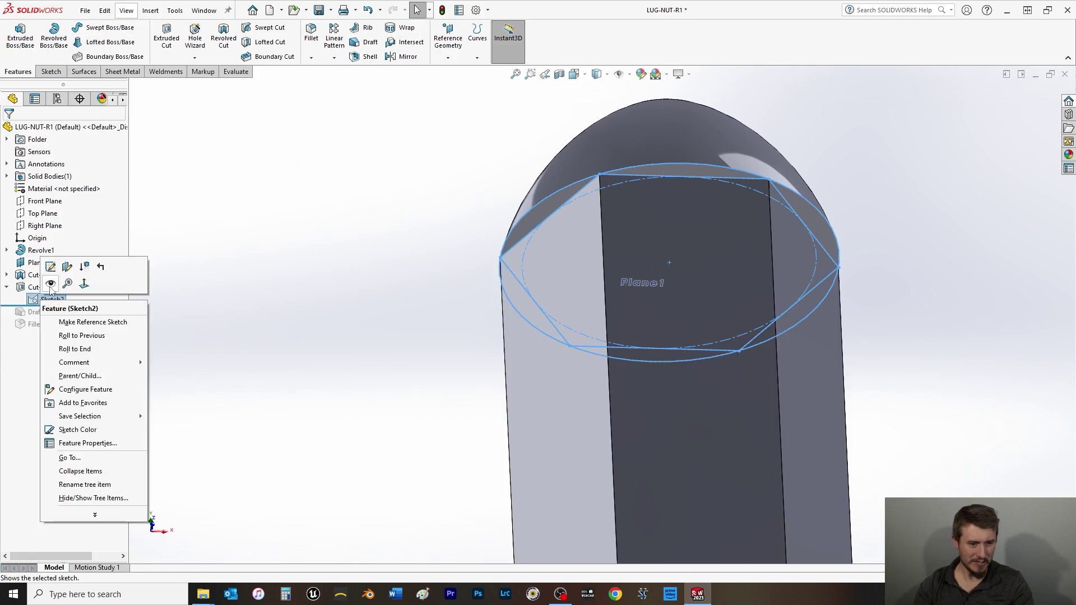
{"action": "left_click", "coordinate": [51, 284]}
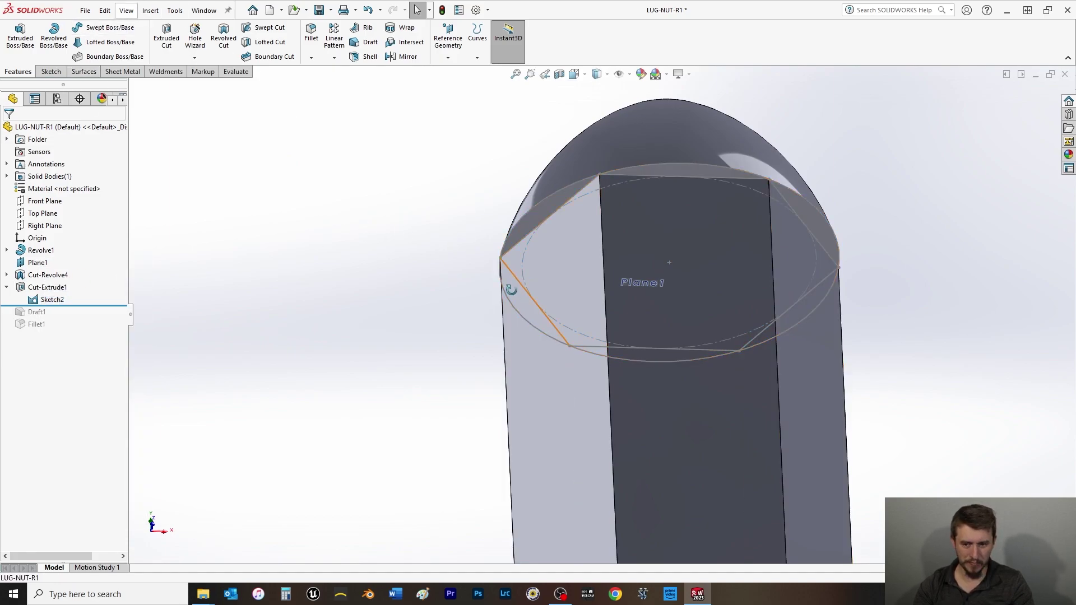
{"action": "middle_click_drag", "start_coordinate": [505, 286], "coordinate": [511, 339]}
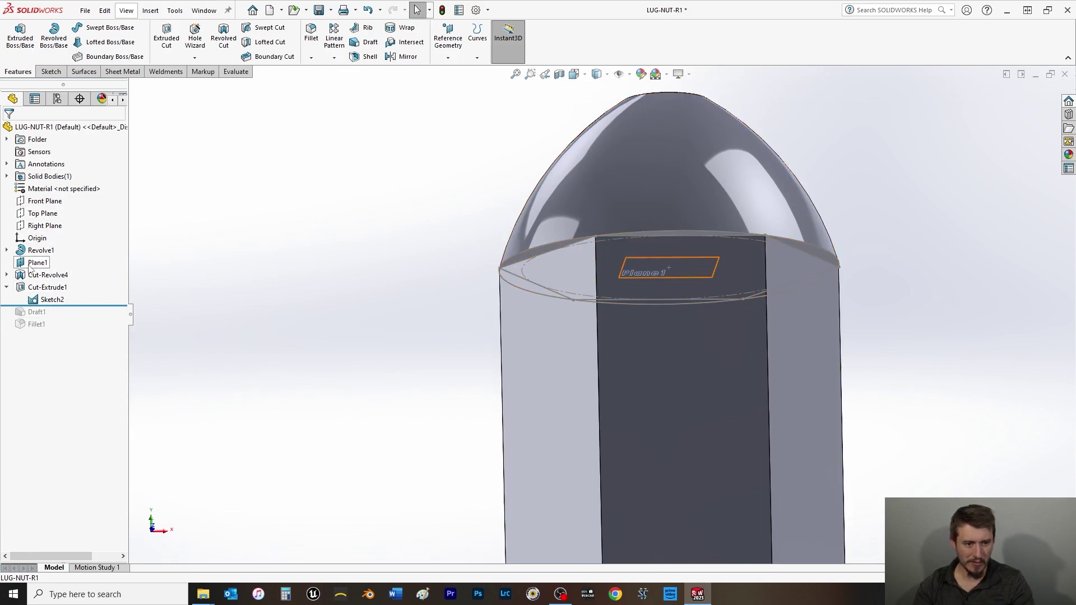
- Start a sketch on Plane1 and convert Sketch2's hexagon and circle into it
{"action": "left_click", "coordinate": [30, 267]}
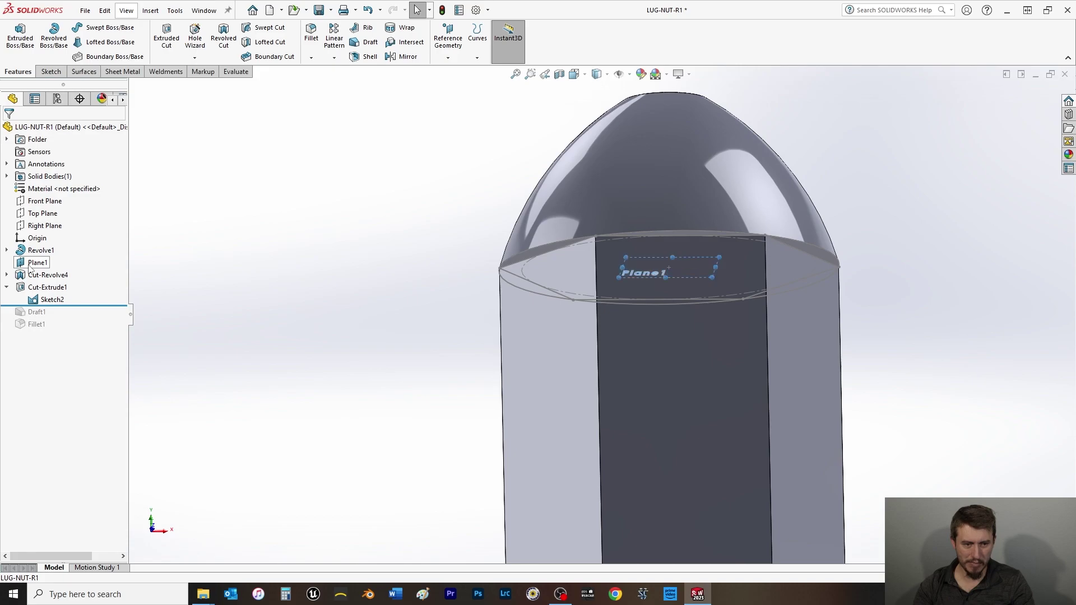
{"action": "left_click", "coordinate": [50, 72]}
{"action": "left_click", "coordinate": [11, 35]}
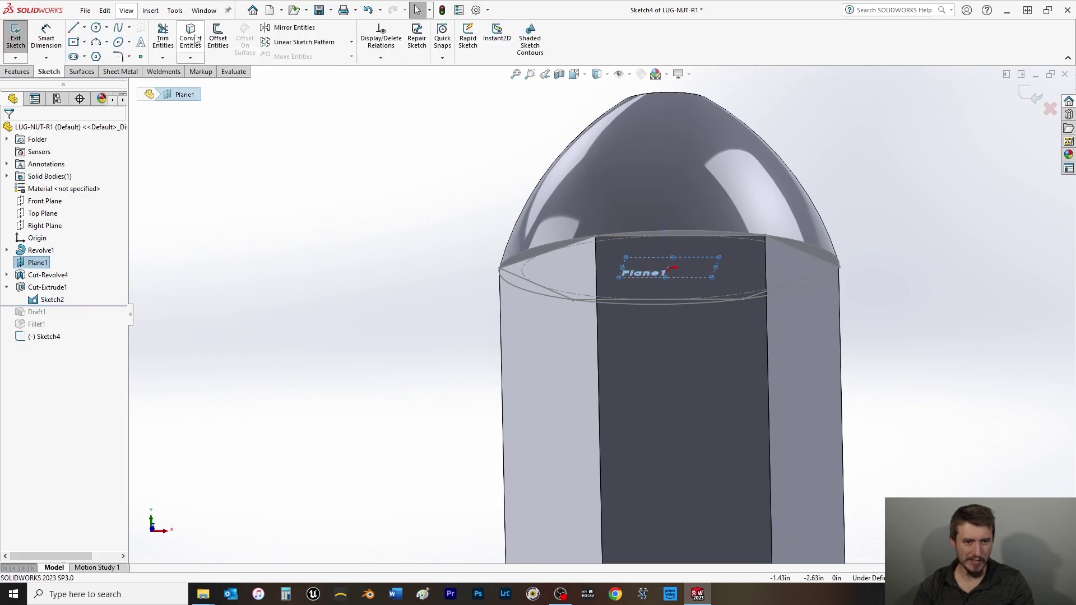
{"action": "left_click", "coordinate": [193, 39]}
{"action": "scroll", "coordinate": [569, 251], "scroll_direction": "down", "scroll_amount": 3}
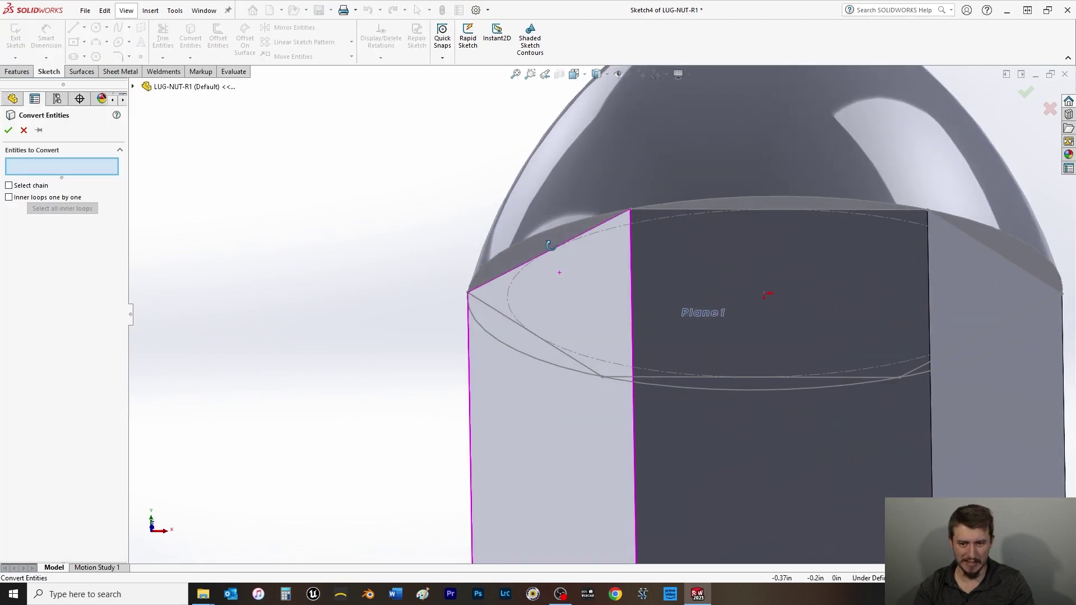
{"action": "middle_click_drag", "start_coordinate": [570, 251], "coordinate": [534, 223]}
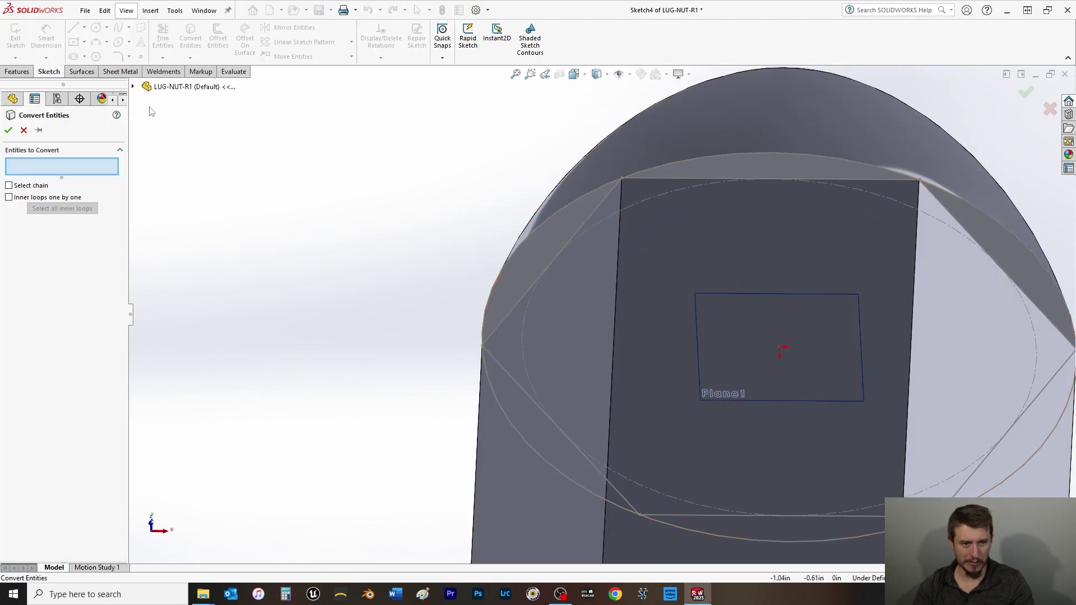
{"action": "left_click", "coordinate": [133, 87]}
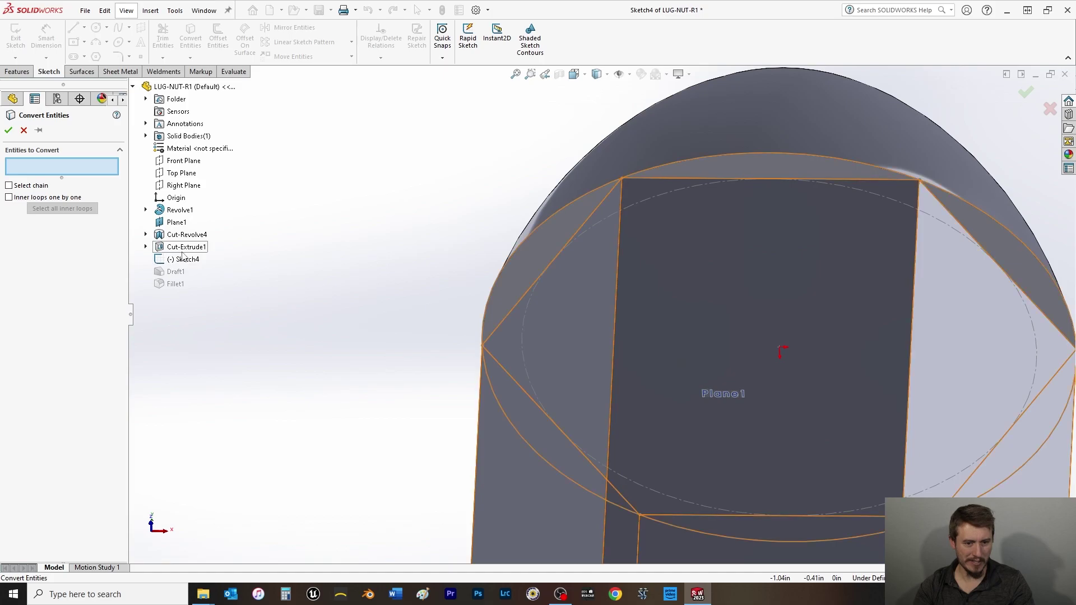
{"action": "left_click", "coordinate": [146, 246]}
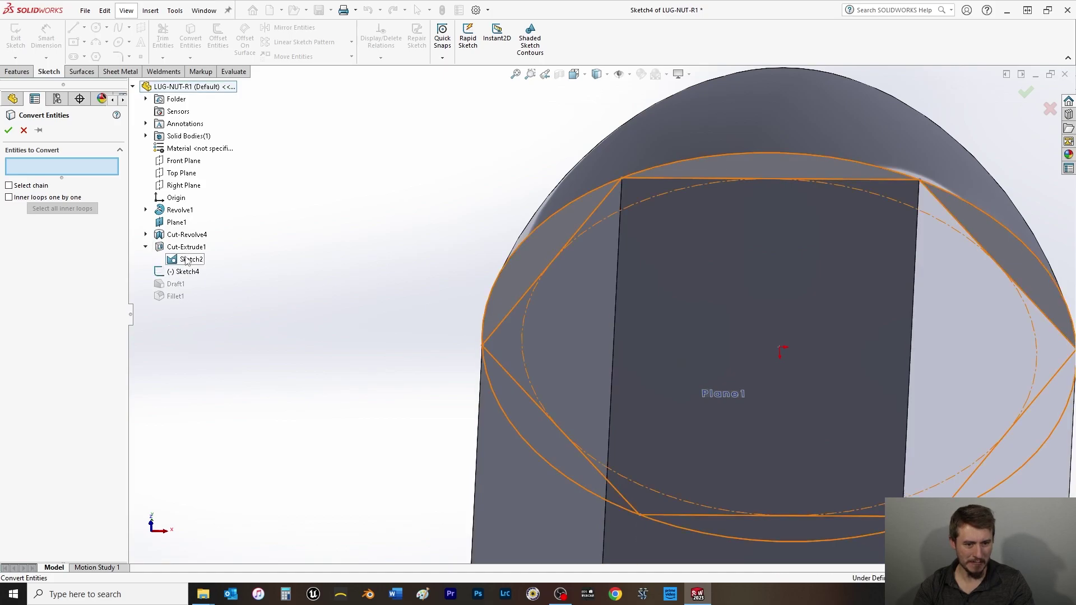
{"action": "left_click", "coordinate": [182, 258]}
{"action": "left_click", "coordinate": [8, 129]}
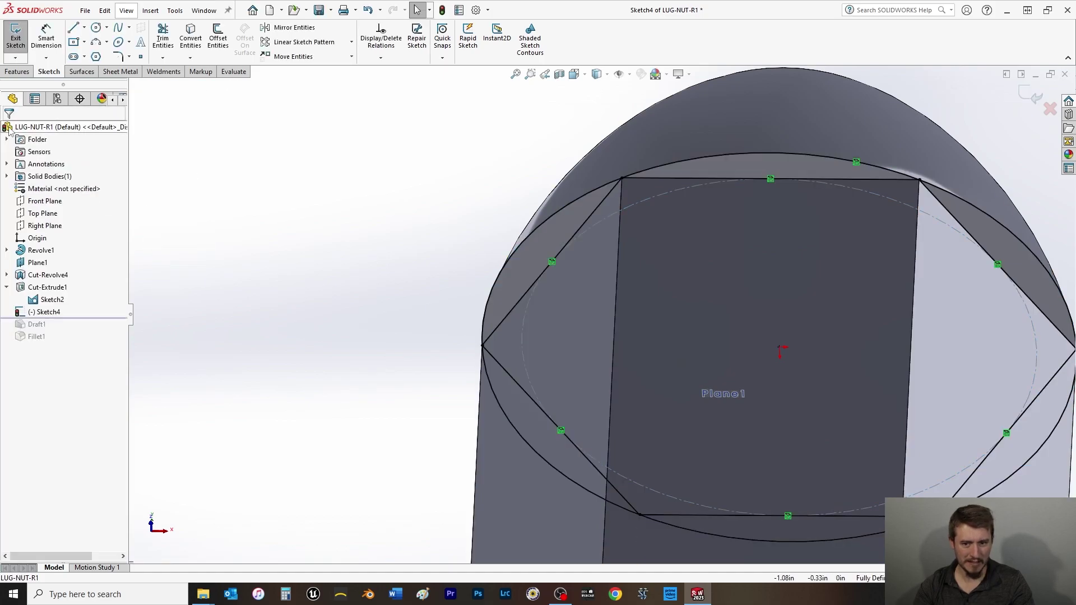
- Set up an extruded cut on Sketch4 using the six corner sliver regions outside the hexagon
{"action": "left_click", "coordinate": [17, 71]}
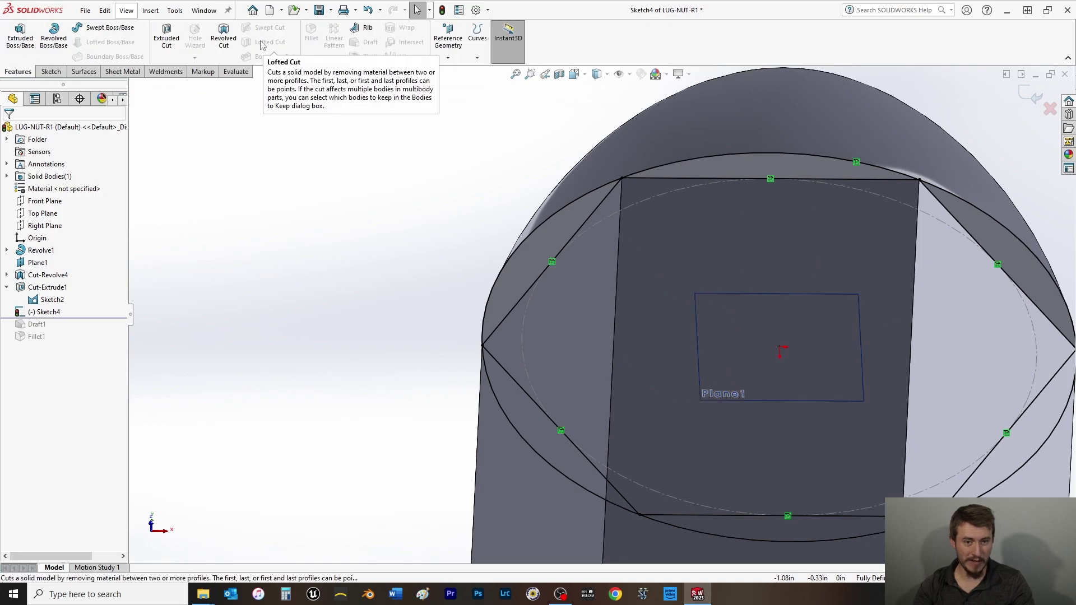
{"action": "left_click", "coordinate": [175, 50]}
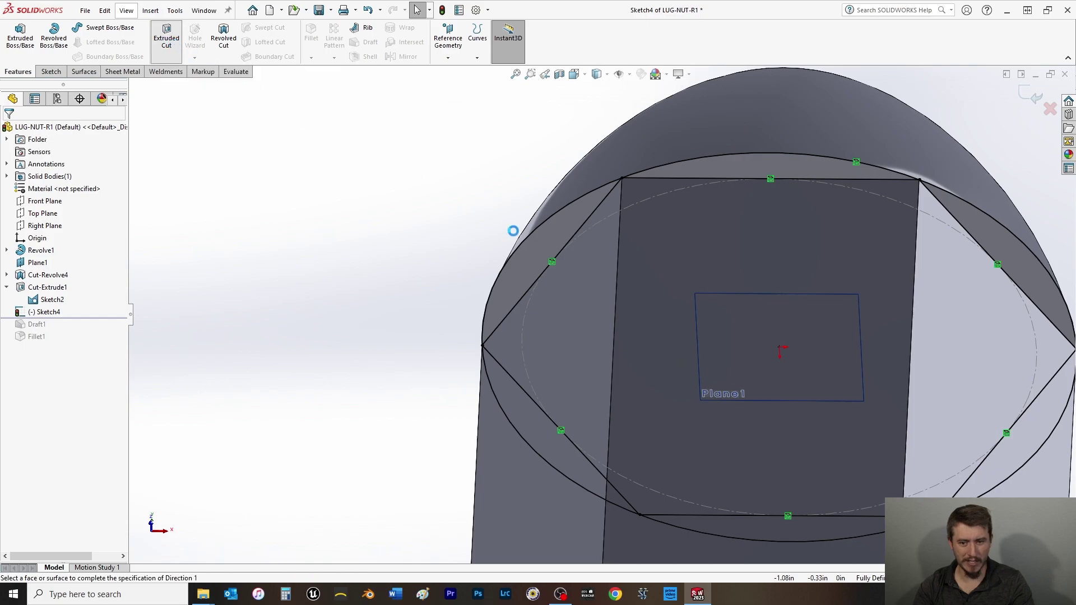
{"action": "left_click", "coordinate": [536, 251]}
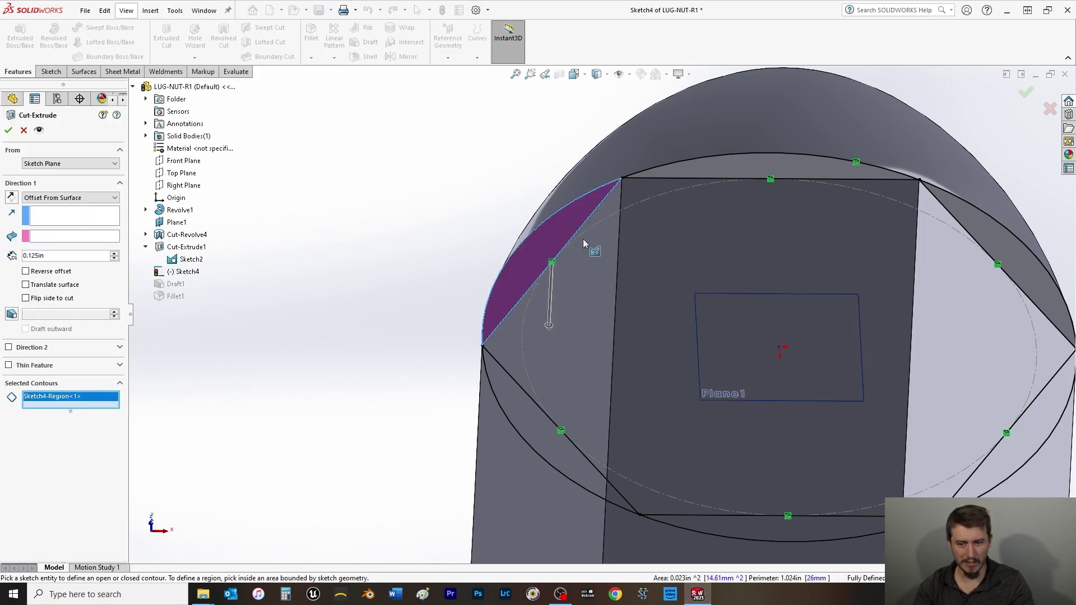
{"action": "left_click", "coordinate": [724, 169]}
{"action": "left_click", "coordinate": [990, 238]}
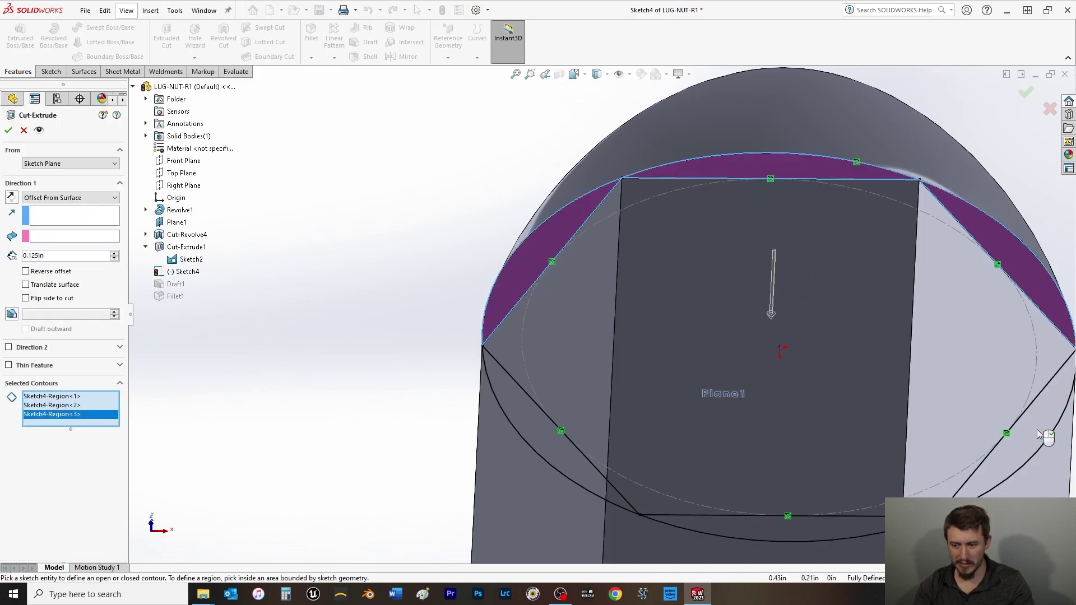
{"action": "left_click", "coordinate": [1042, 434]}
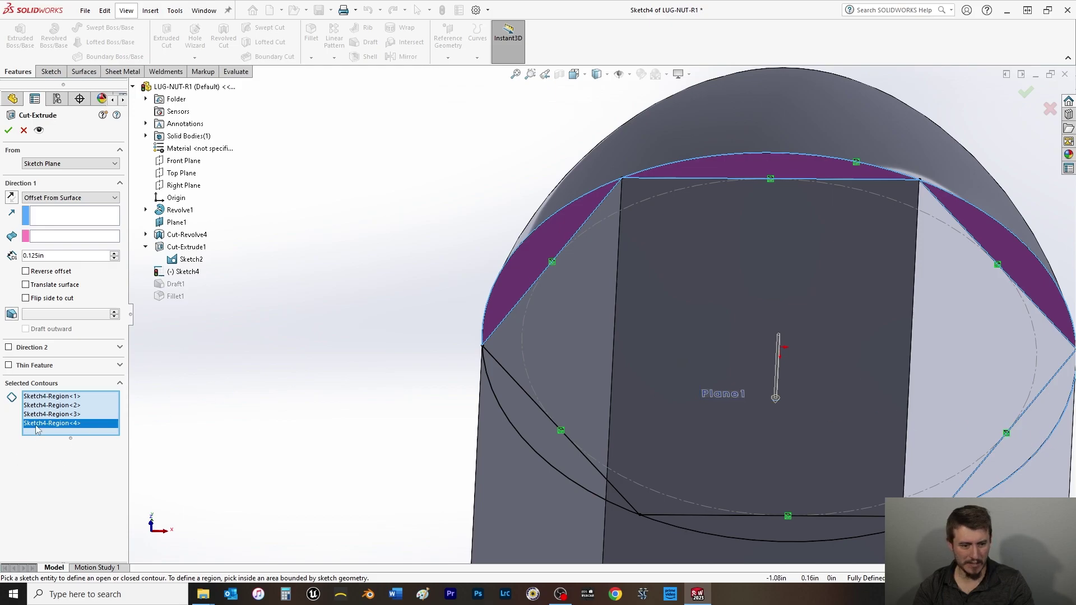
{"action": "scroll", "coordinate": [603, 439], "scroll_direction": "up", "scroll_amount": 5}
{"action": "middle_click_drag", "start_coordinate": [603, 439], "coordinate": [817, 434]}
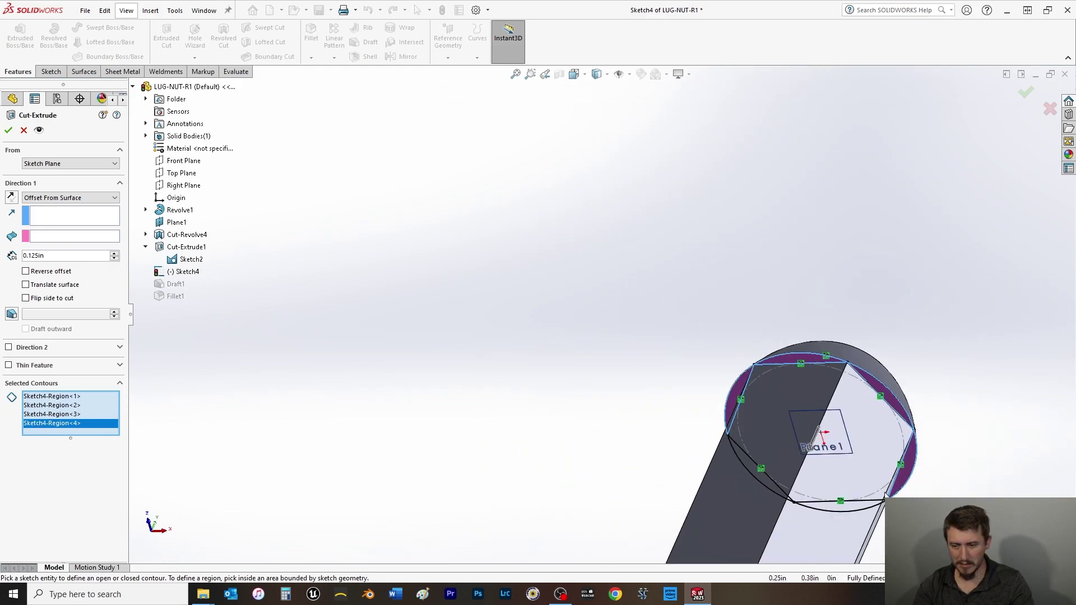
{"action": "scroll", "coordinate": [874, 481], "scroll_direction": "down", "scroll_amount": 4}
{"action": "left_click", "coordinate": [561, 425]}
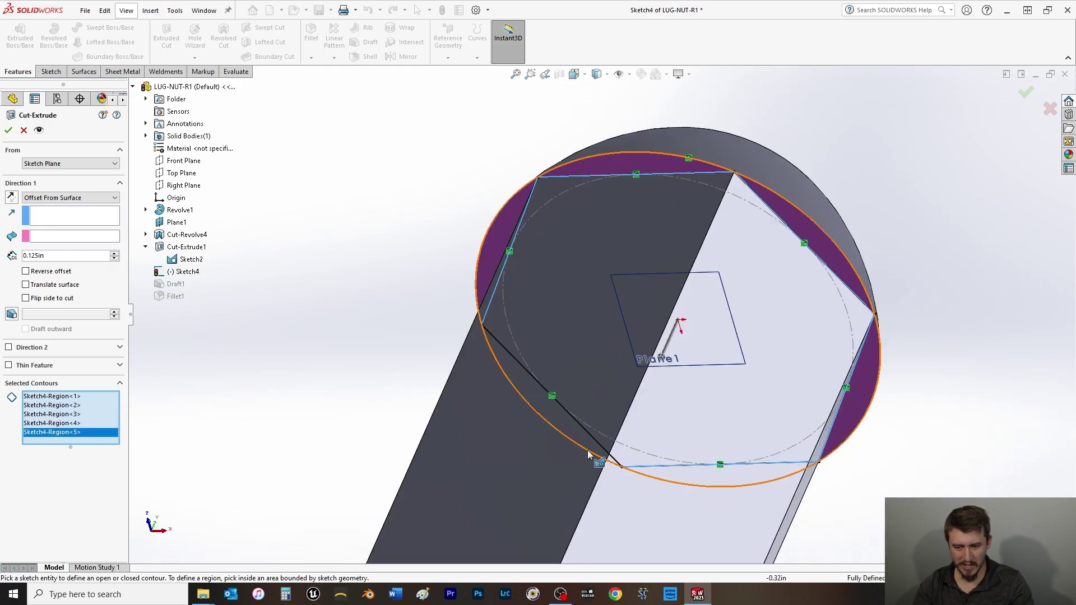
{"action": "left_click", "coordinate": [561, 422]}
{"action": "key", "text": "ctrl+8"}
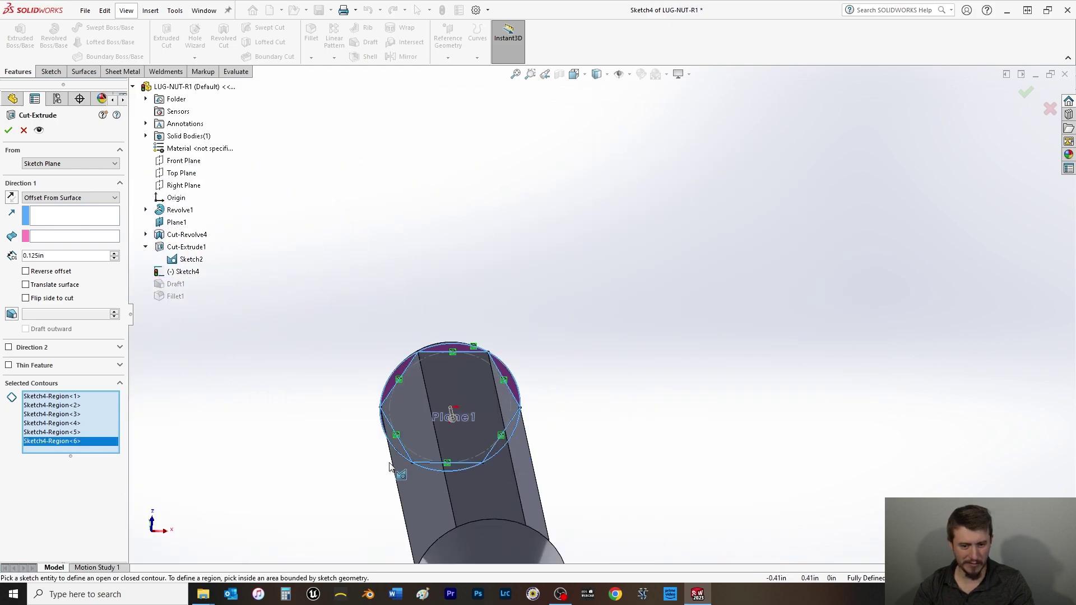
{"action": "mouse_move", "coordinate": [379, 441]}
{"action": "middle_mouse_down"}
{"action": "mouse_move", "coordinate": [392, 504]}
{"action": "mouse_move", "coordinate": [369, 462]}
{"action": "mouse_move", "coordinate": [362, 499]}
{"action": "middle_mouse_up"}
{"action": "scroll", "coordinate": [429, 294], "scroll_direction": "down", "scroll_amount": 5}
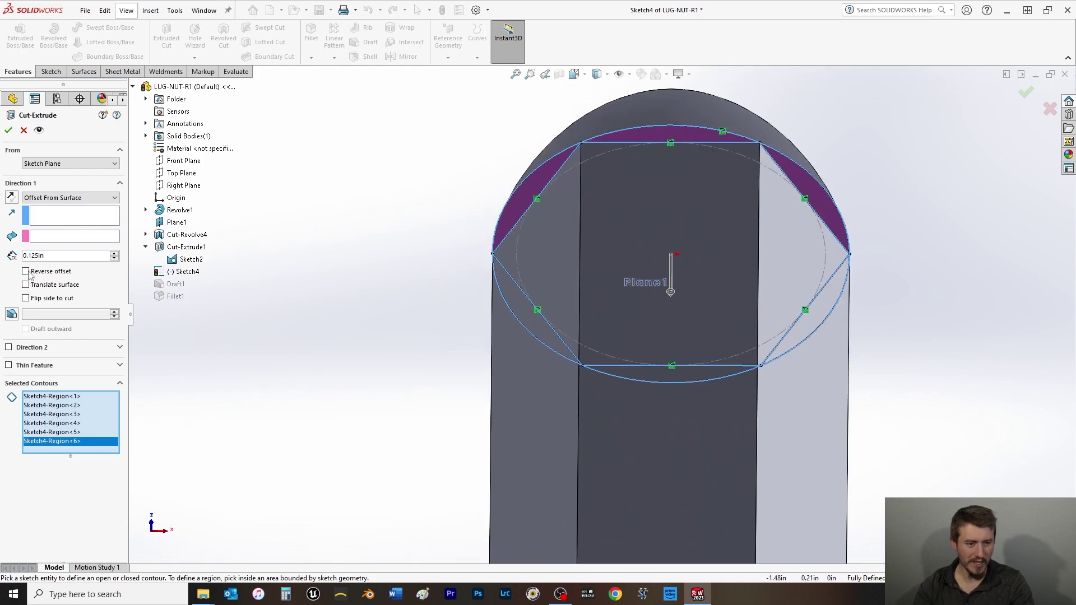
- Reverse the cut direction and end it Up To Surface at the dome face, creating Cut-Extrude2
{"action": "left_click", "coordinate": [10, 196]}
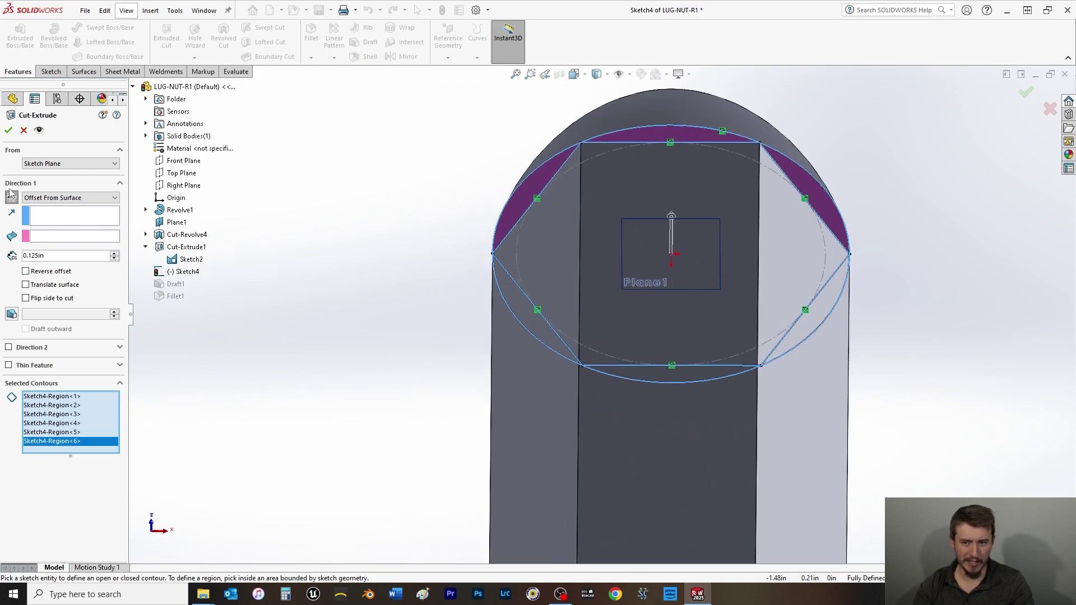
{"action": "left_click", "coordinate": [35, 197]}
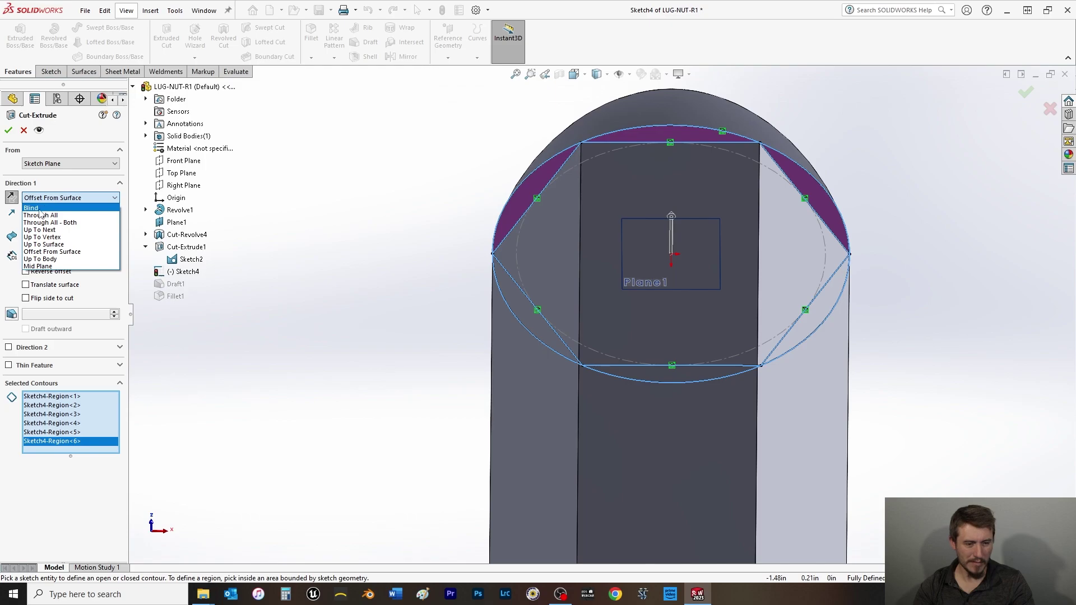
{"action": "left_click", "coordinate": [40, 207]}
{"action": "scroll", "coordinate": [451, 323], "scroll_direction": "up", "scroll_amount": 3}
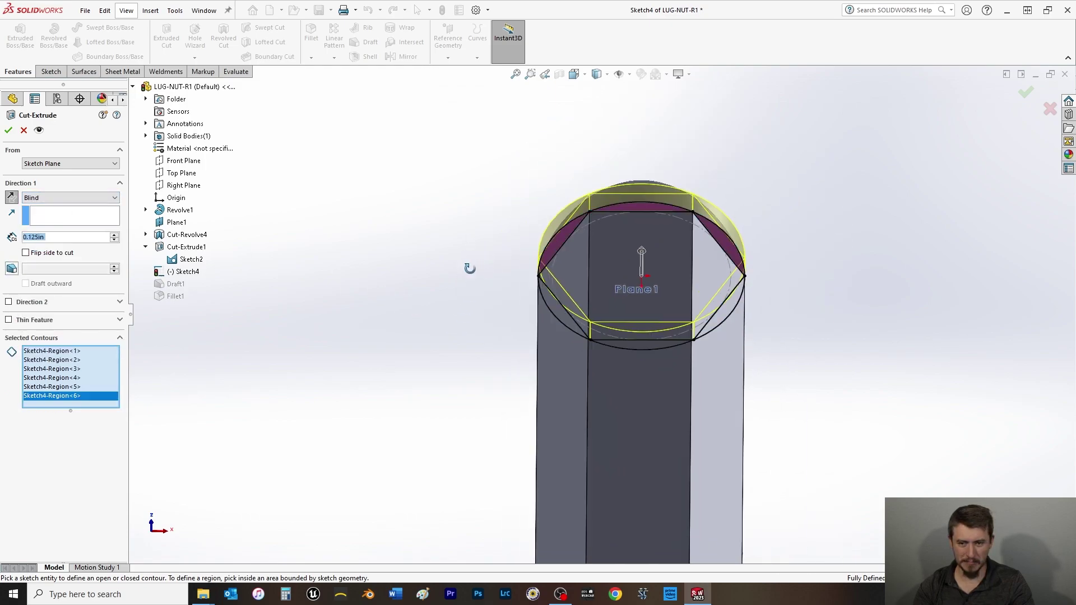
{"action": "middle_click_drag", "start_coordinate": [469, 269], "coordinate": [469, 342]}
{"action": "scroll", "coordinate": [482, 331], "scroll_direction": "up", "scroll_amount": 4}
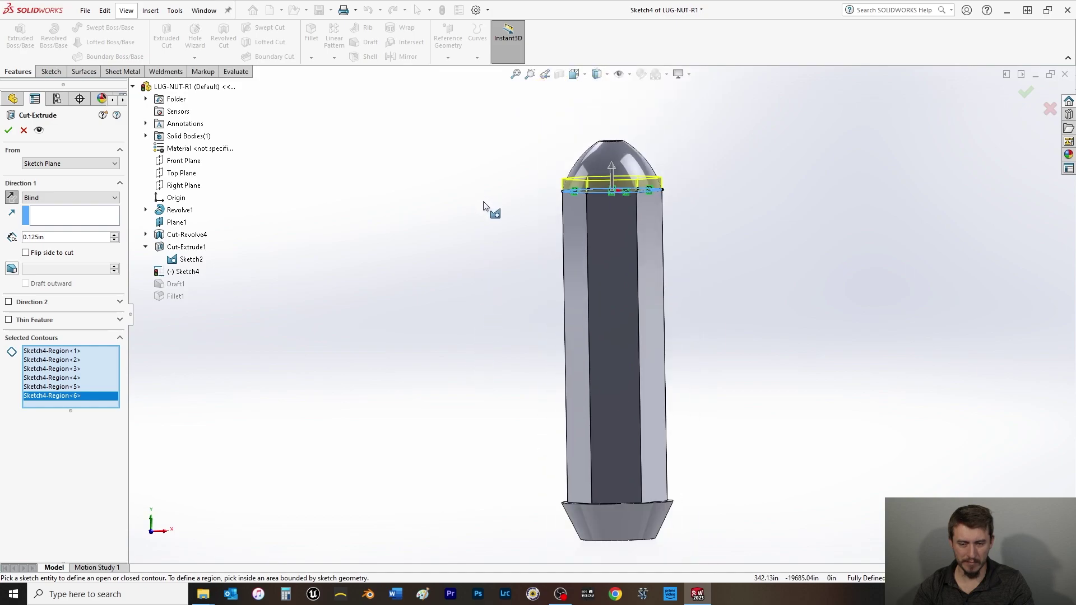
{"action": "left_click", "coordinate": [56, 199]}
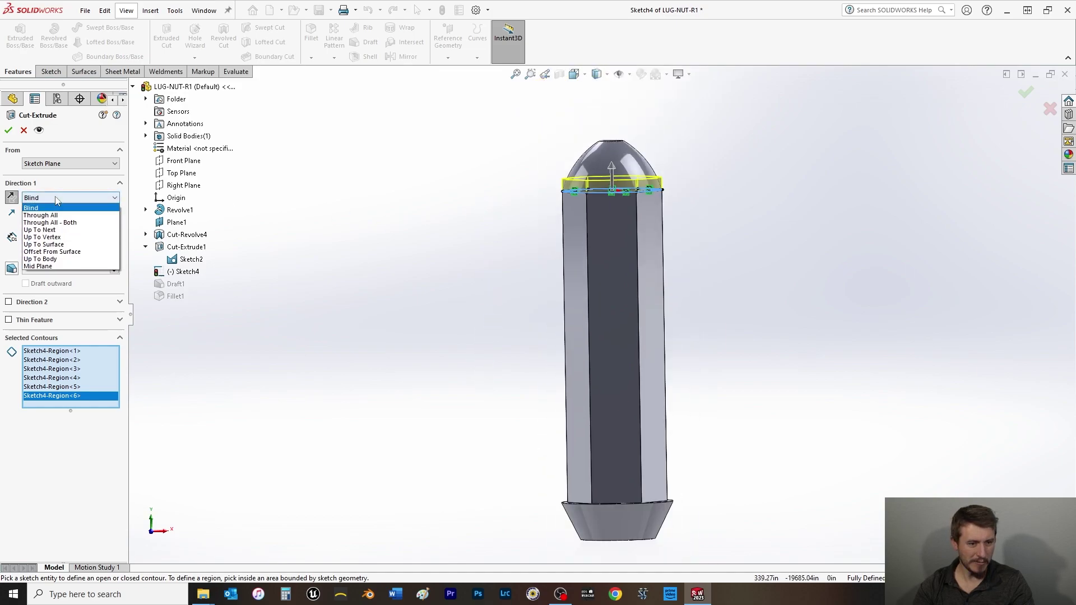
{"action": "left_click", "coordinate": [44, 245]}
{"action": "scroll", "coordinate": [636, 132], "scroll_direction": "down", "scroll_amount": 3}
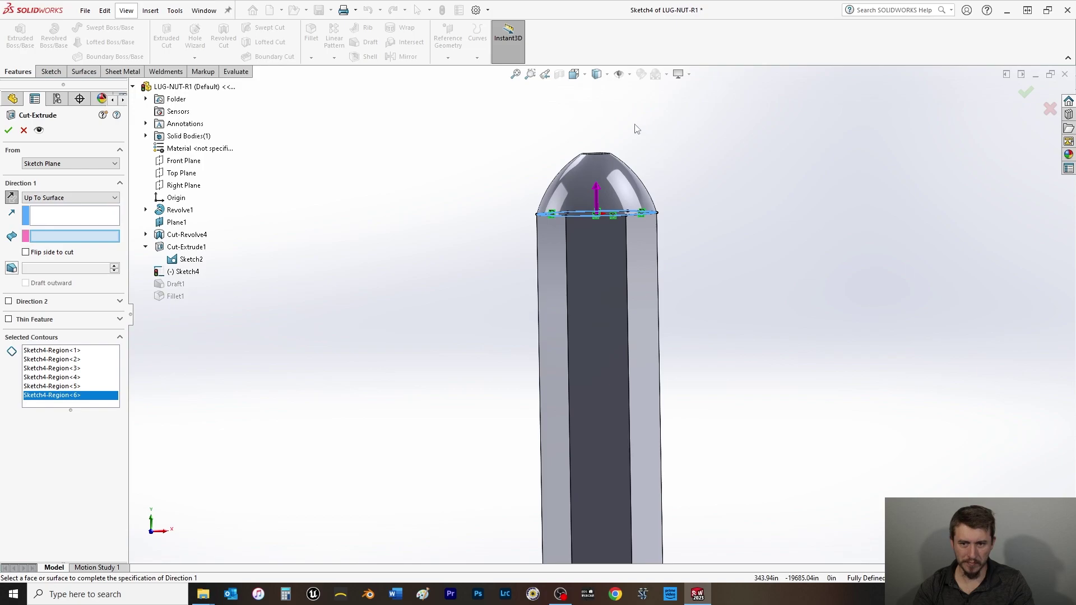
{"action": "middle_click_drag", "start_coordinate": [636, 132], "coordinate": [582, 215]}
{"action": "left_click", "coordinate": [582, 216]}
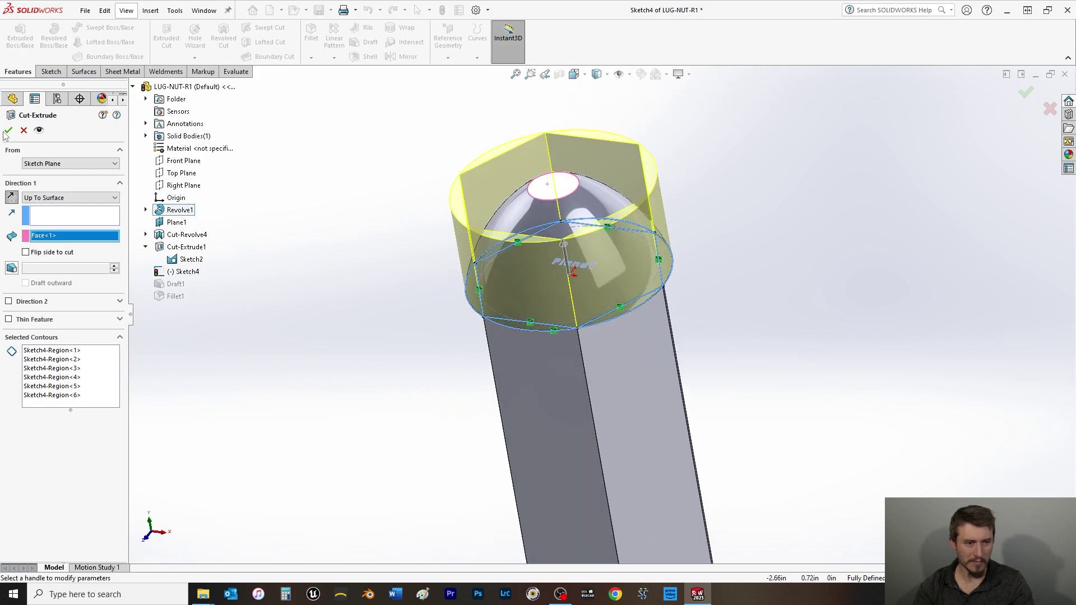
{"action": "key", "text": "Return"}
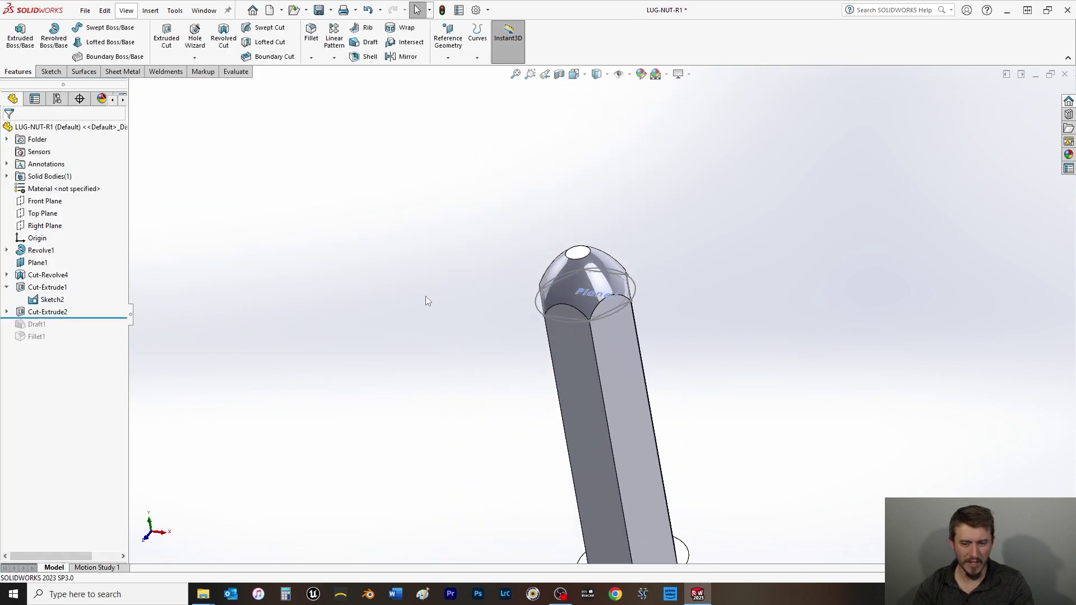
- Hide Sketch2 and Plane1, then roll the history forward to include Draft1
{"action": "left_click", "coordinate": [40, 300]}
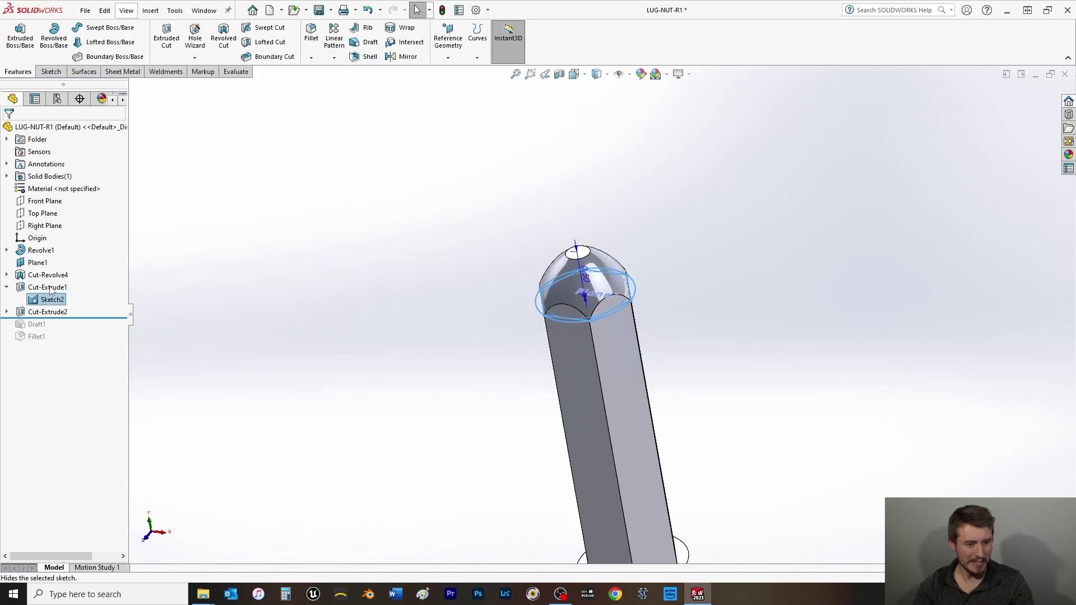
{"action": "key", "text": "Escape"}
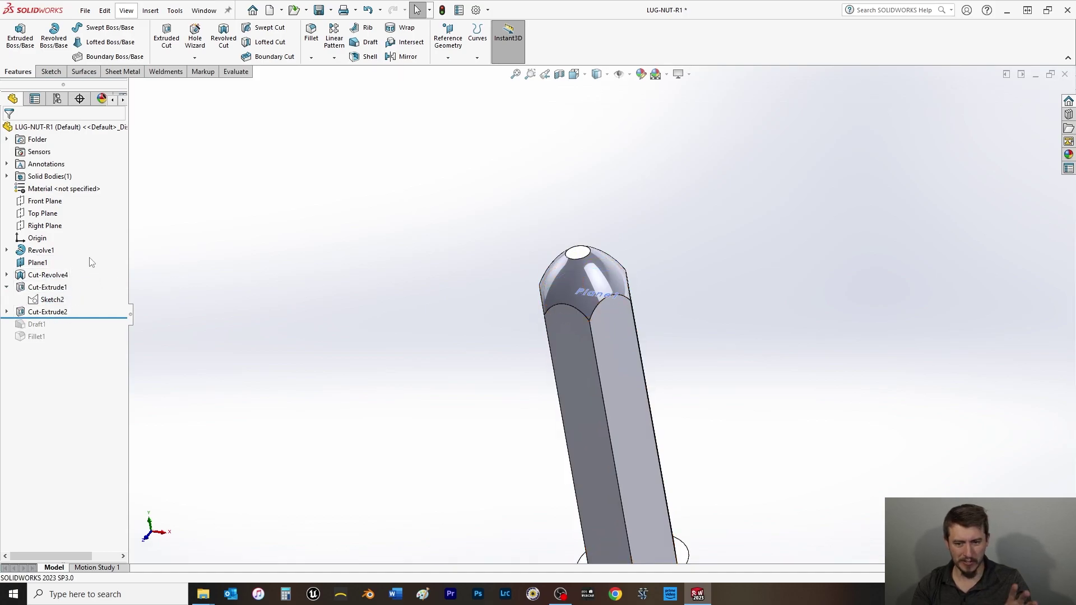
{"action": "right_click", "coordinate": [35, 263]}
{"action": "key", "text": "Escape"}
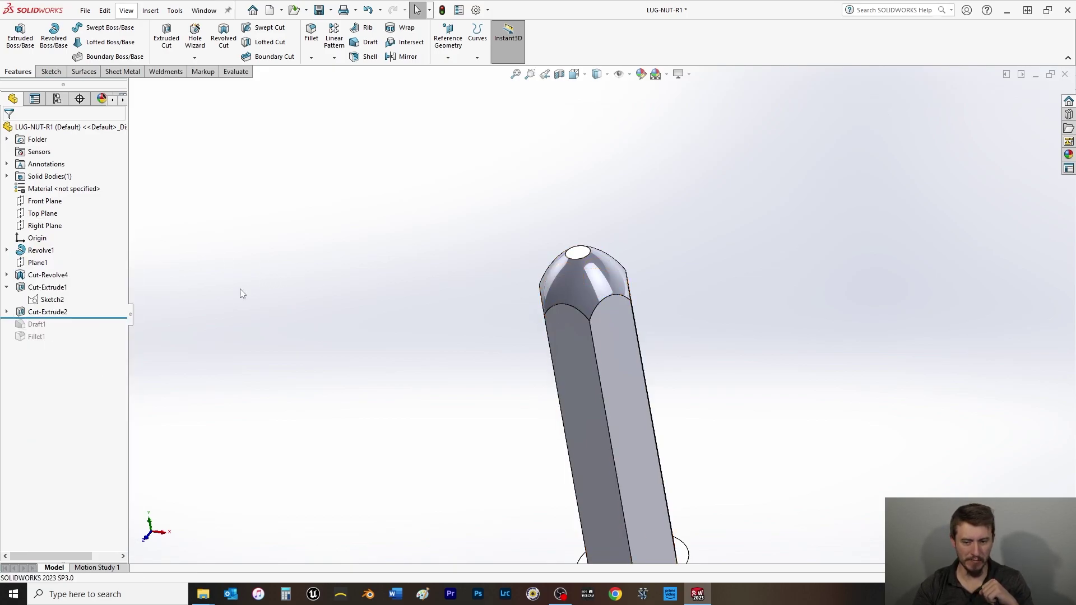
{"action": "left_click_drag", "start_coordinate": [71, 317], "coordinate": [69, 331]}
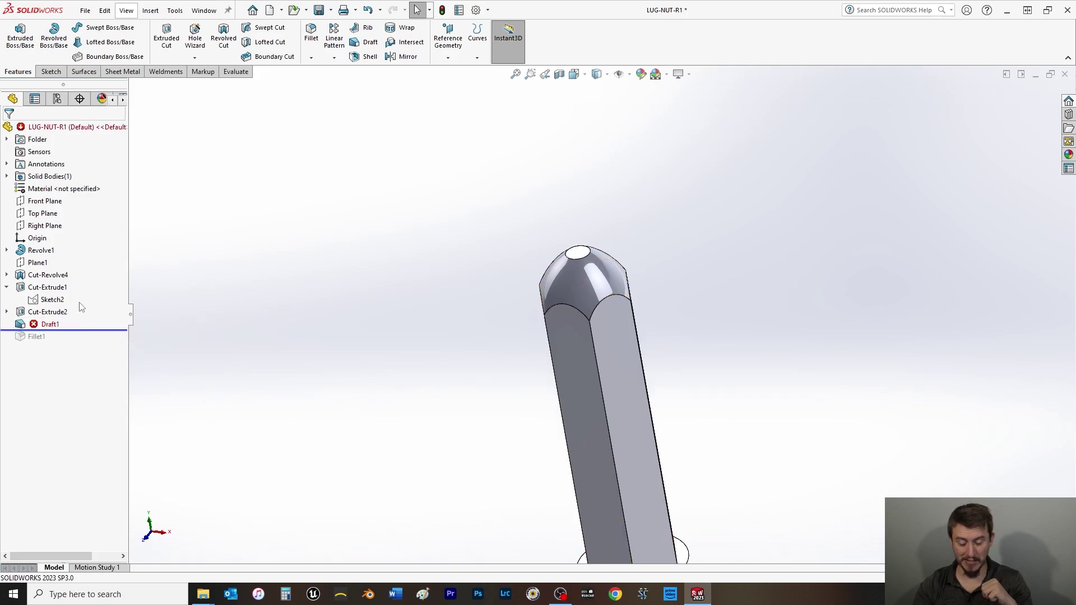
- Repair Draft1 by removing the missing face from its draft faces
{"action": "left_click", "coordinate": [46, 324]}
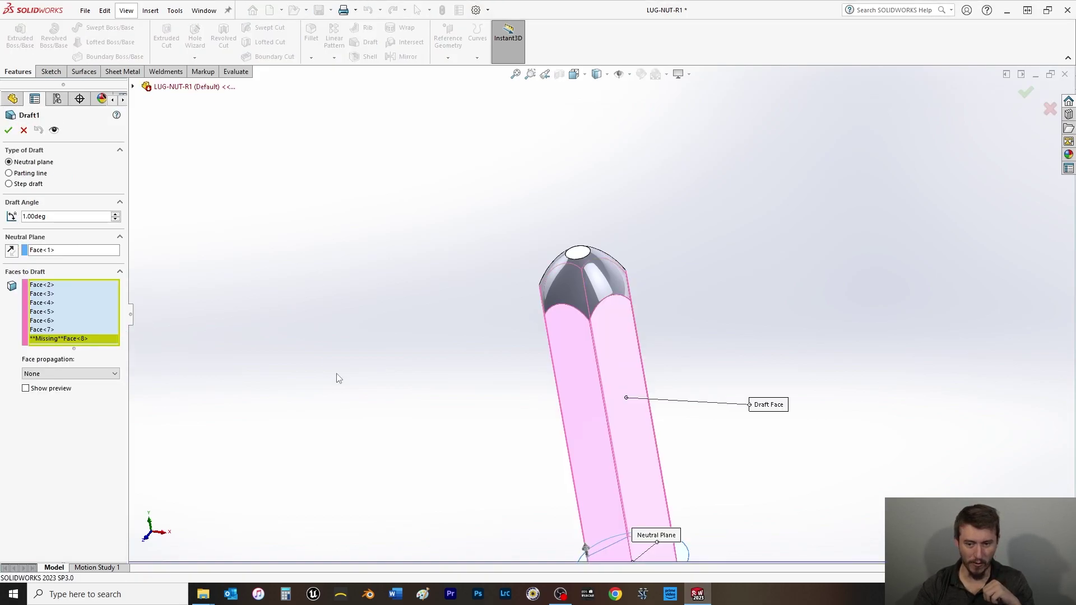
{"action": "left_click", "coordinate": [60, 338]}
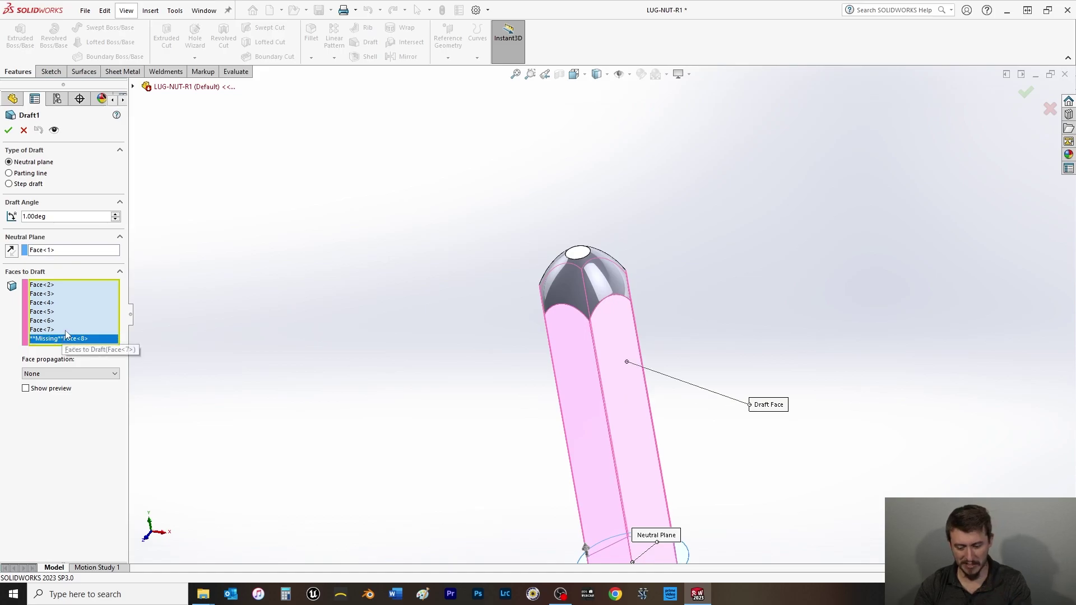
{"action": "key", "text": "Delete"}
{"action": "middle_click_drag", "start_coordinate": [160, 345], "coordinate": [277, 341]}
{"action": "left_click", "coordinate": [9, 130]}
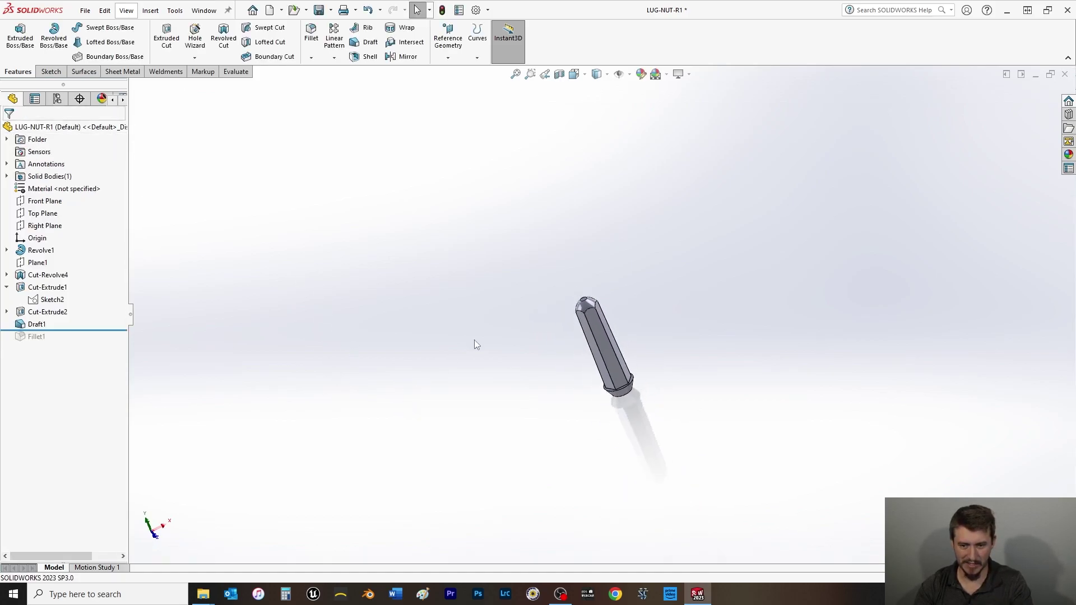
- Switch to Front view, roll the history forward through Fillet1, and save LUG-NUT-R1
{"action": "key", "text": "space"}
{"action": "left_click", "coordinate": [451, 152]}
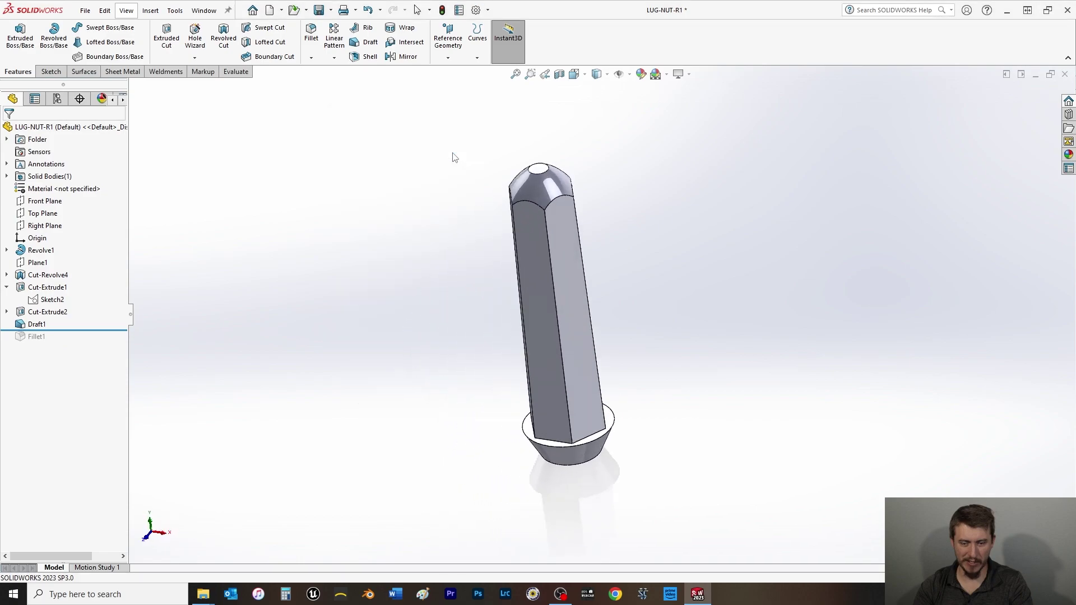
{"action": "key", "text": "space"}
{"action": "left_click", "coordinate": [373, 169]}
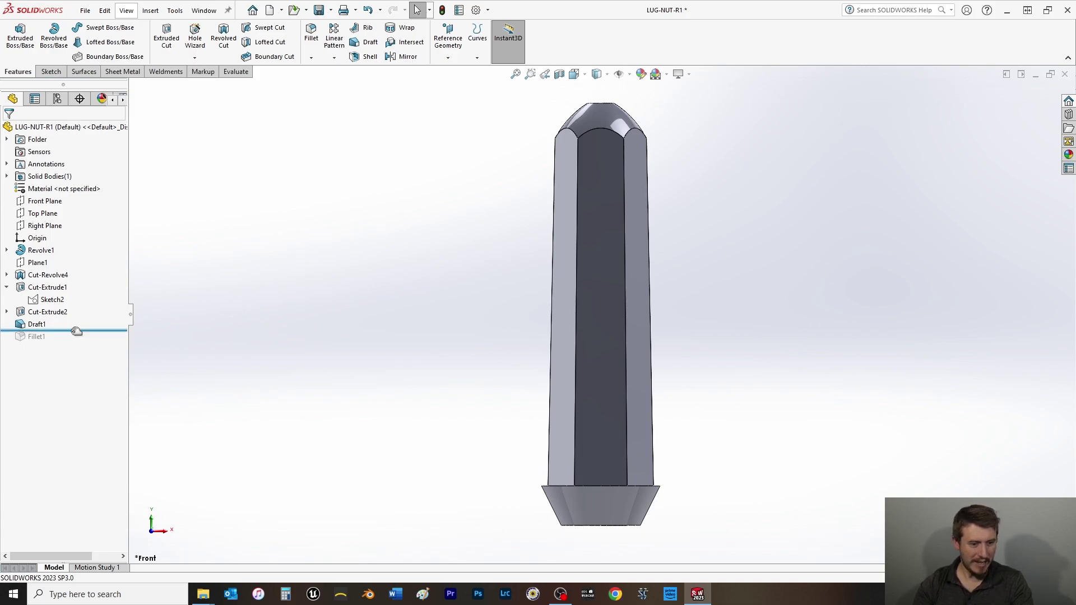
{"action": "left_click_drag", "start_coordinate": [77, 330], "coordinate": [77, 343]}
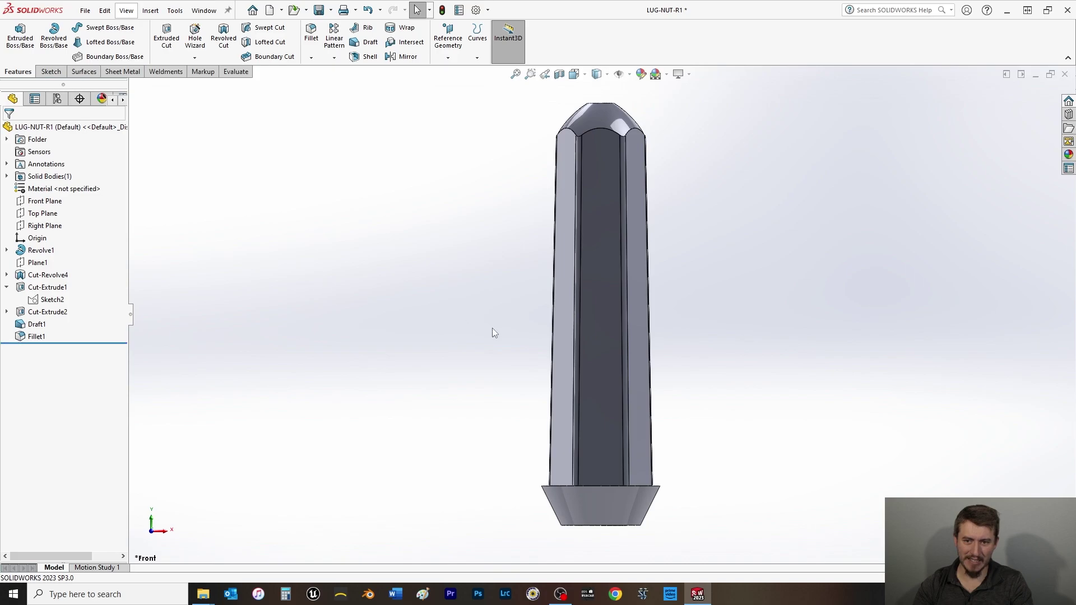
{"action": "scroll", "coordinate": [492, 333], "scroll_direction": "up", "scroll_amount": 3}
{"action": "key", "text": "ctrl+s"}
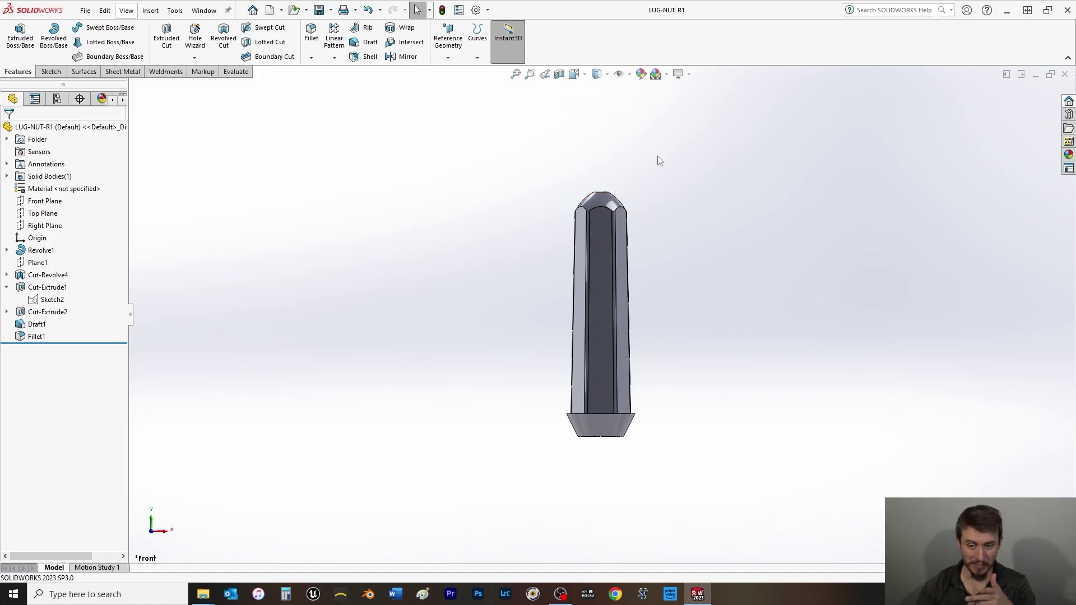
{"action": "middle_click_drag", "start_coordinate": [653, 164], "coordinate": [644, 230]}
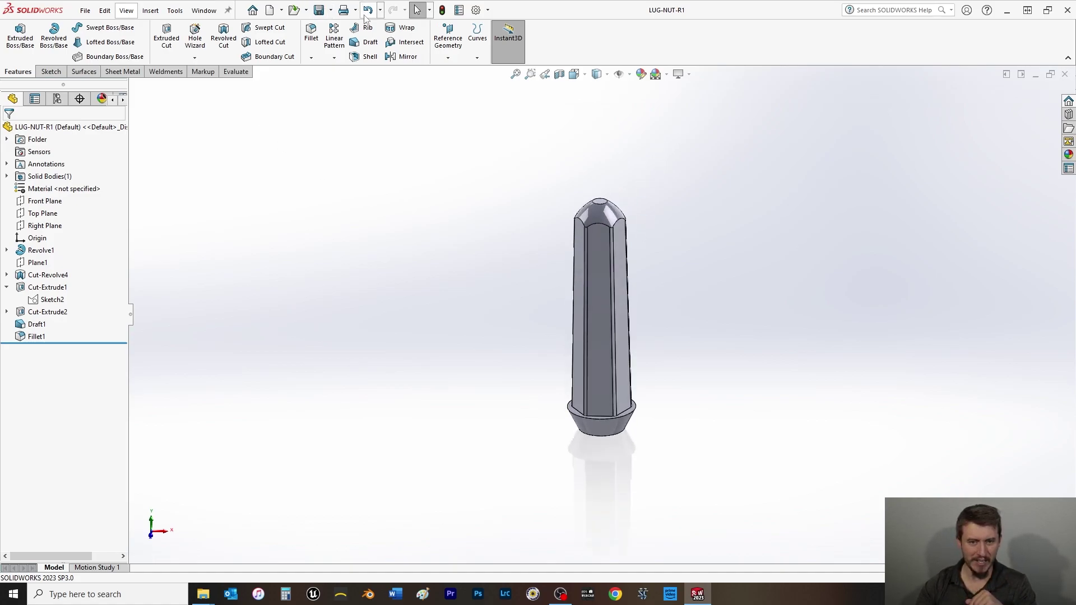
- Fillet the hexagonal edge above the flared base with a 1/32 (0.03125) in radius
{"action": "left_click", "coordinate": [311, 33]}
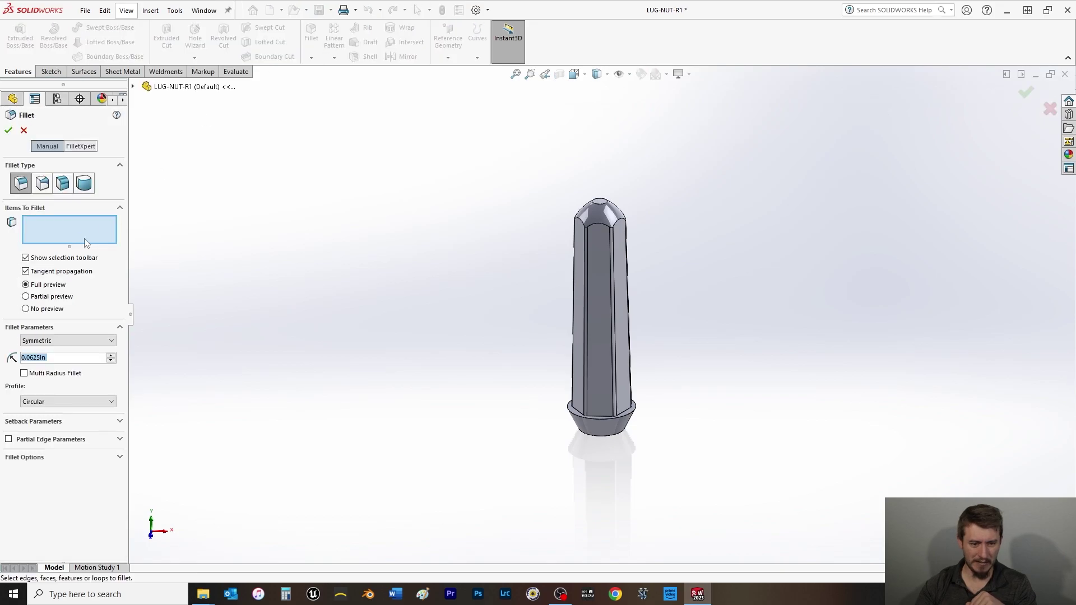
{"action": "type", "text": "1/32"}
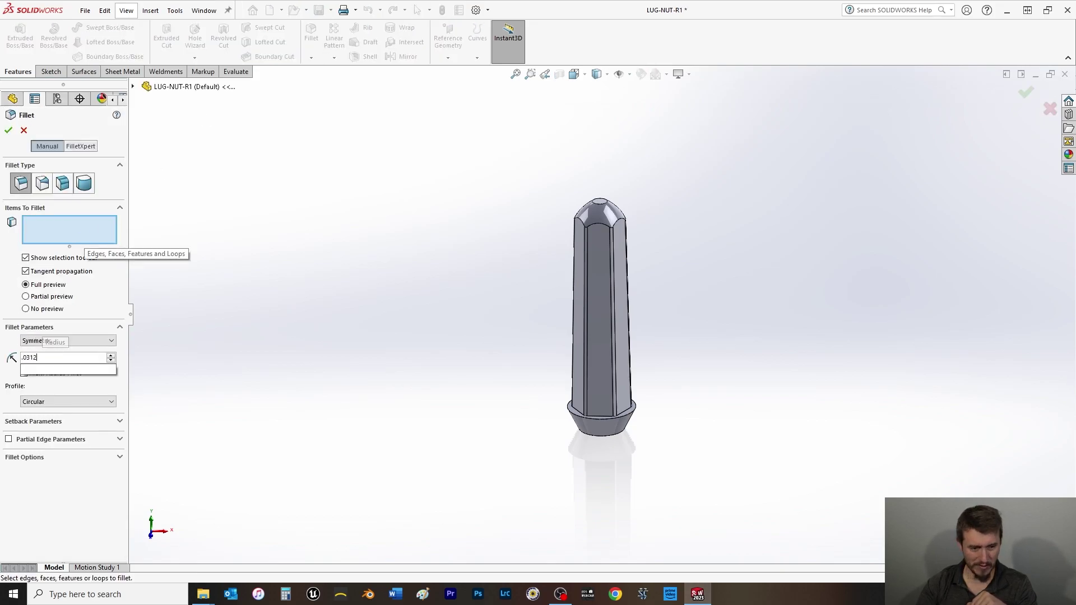
{"action": "key", "text": "Return"}
{"action": "scroll", "coordinate": [610, 407], "scroll_direction": "down", "scroll_amount": 8}
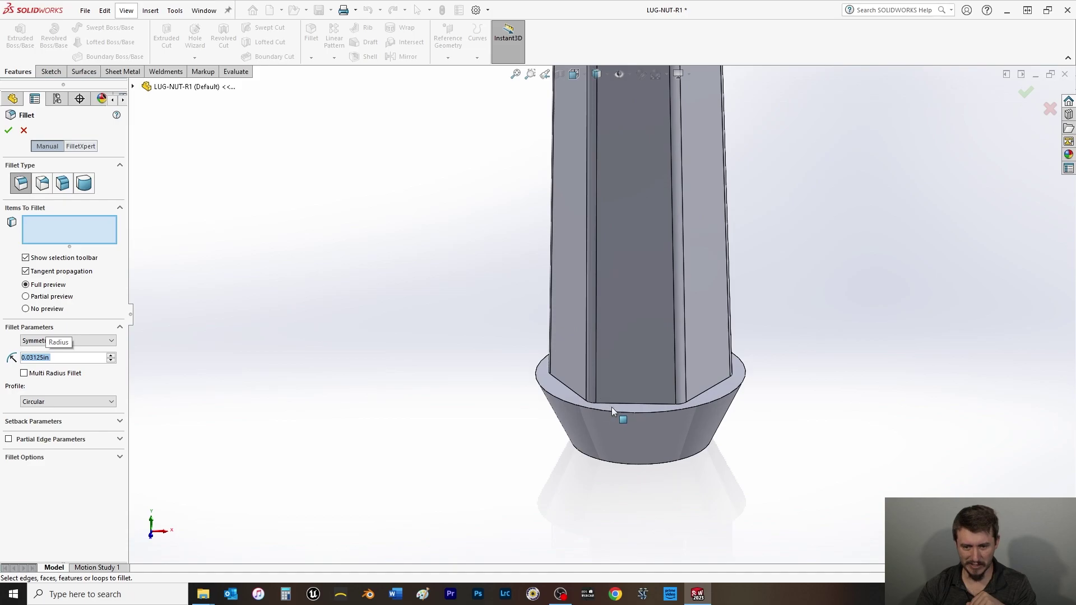
{"action": "left_click", "coordinate": [628, 375]}
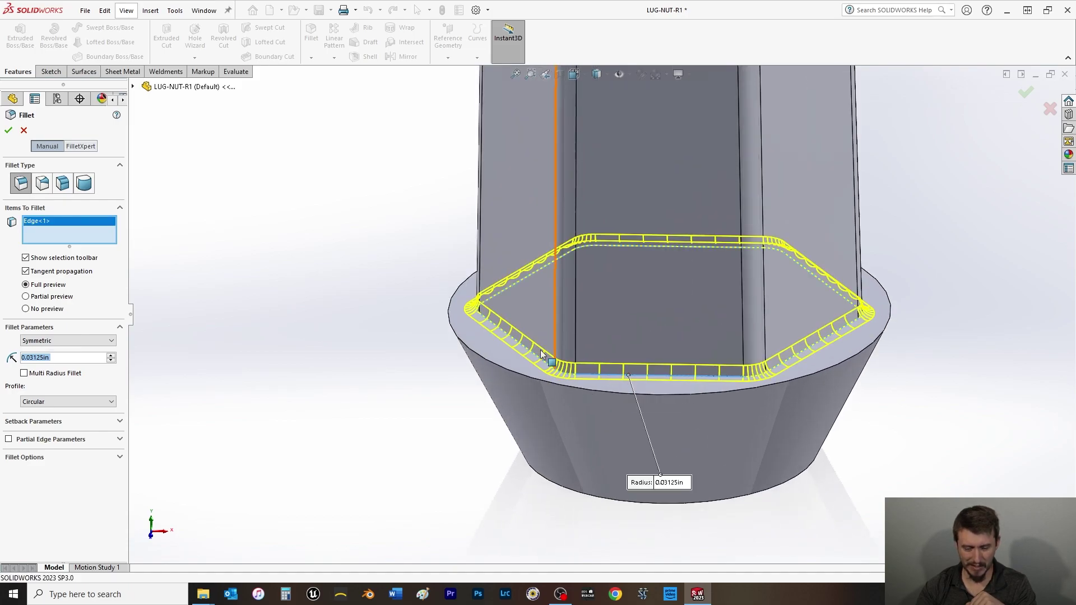
{"action": "left_click", "coordinate": [502, 367]}
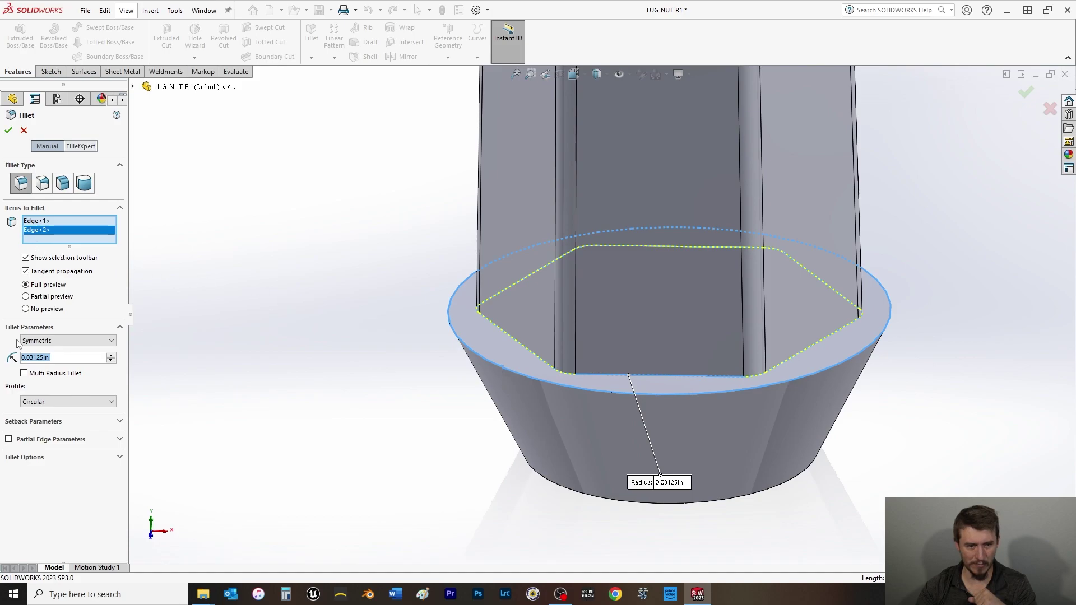
{"action": "key", "text": "Delete"}
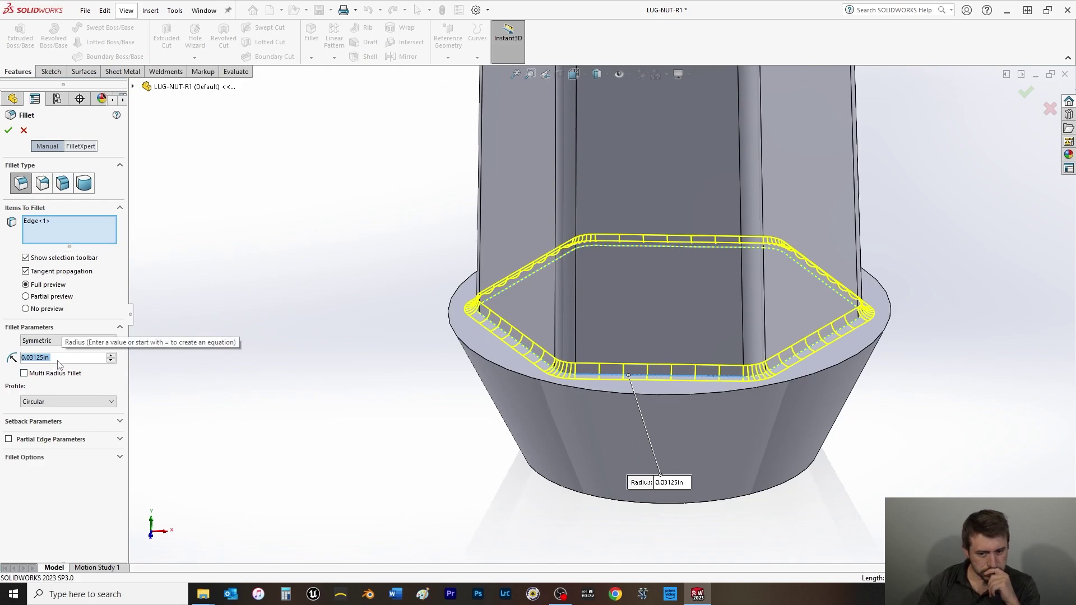
{"action": "left_click", "coordinate": [8, 130]}
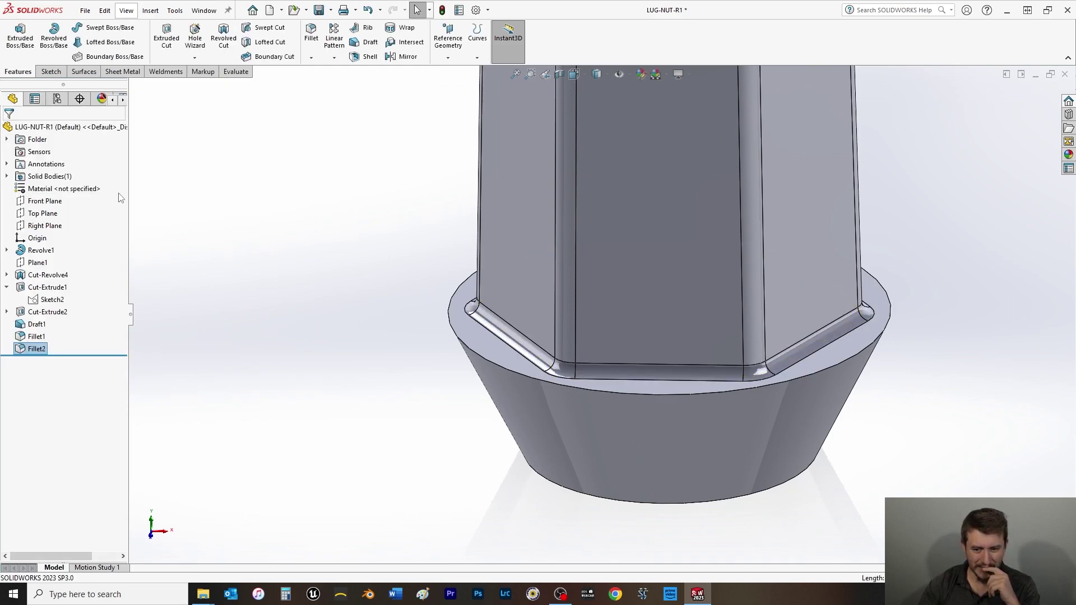
- Change the base profile sketch's Ø1.125 diameter dimension to 1.25
{"action": "left_click", "coordinate": [6, 250]}
{"action": "left_click", "coordinate": [52, 263]}
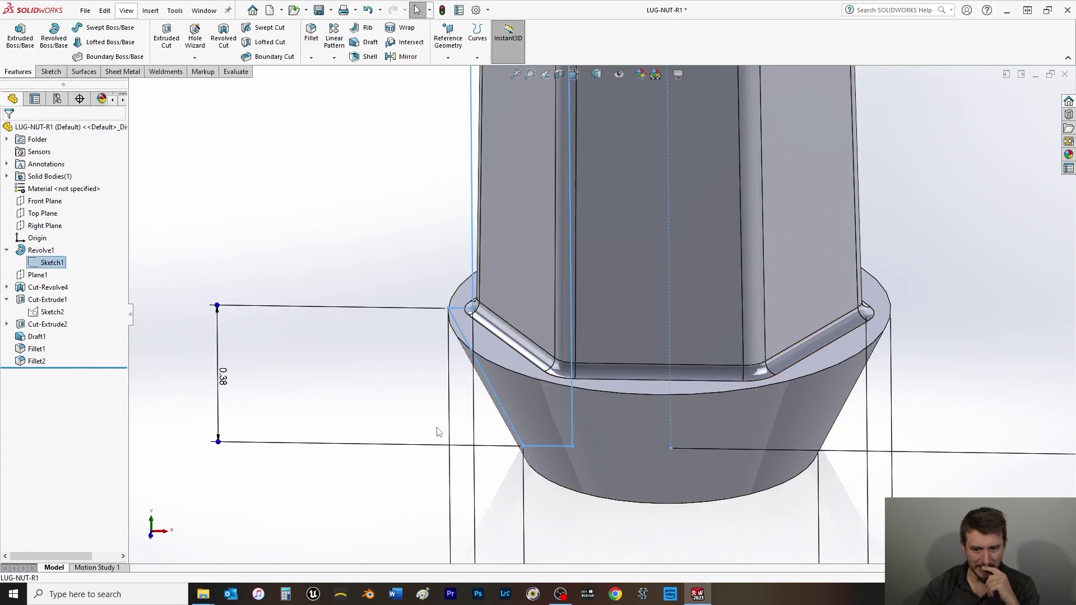
{"action": "key", "text": "f"}
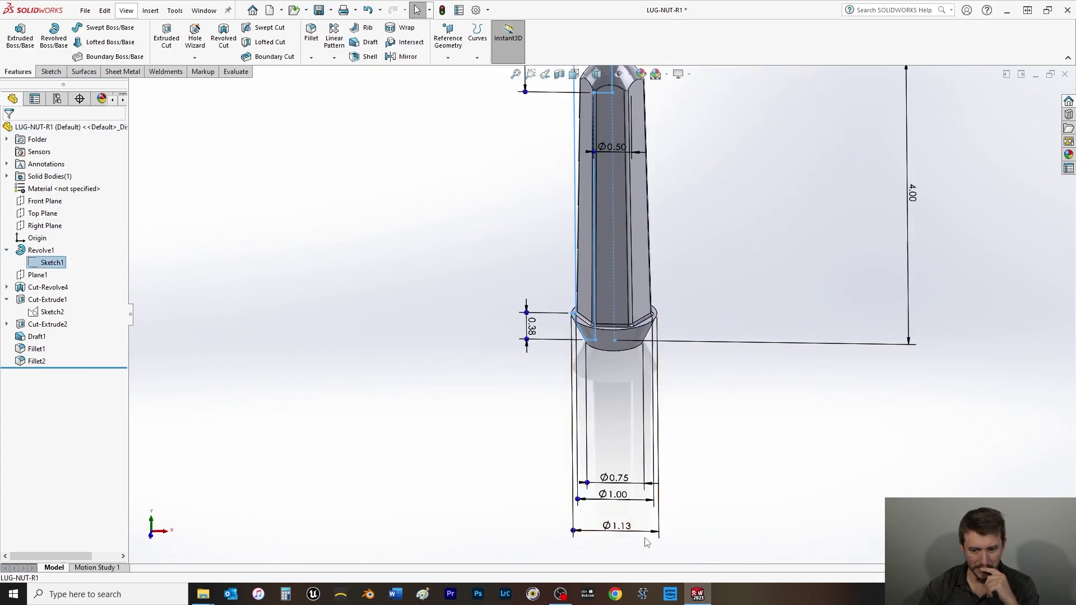
{"action": "double_click", "coordinate": [626, 527]}
{"action": "type", "text": "1."}
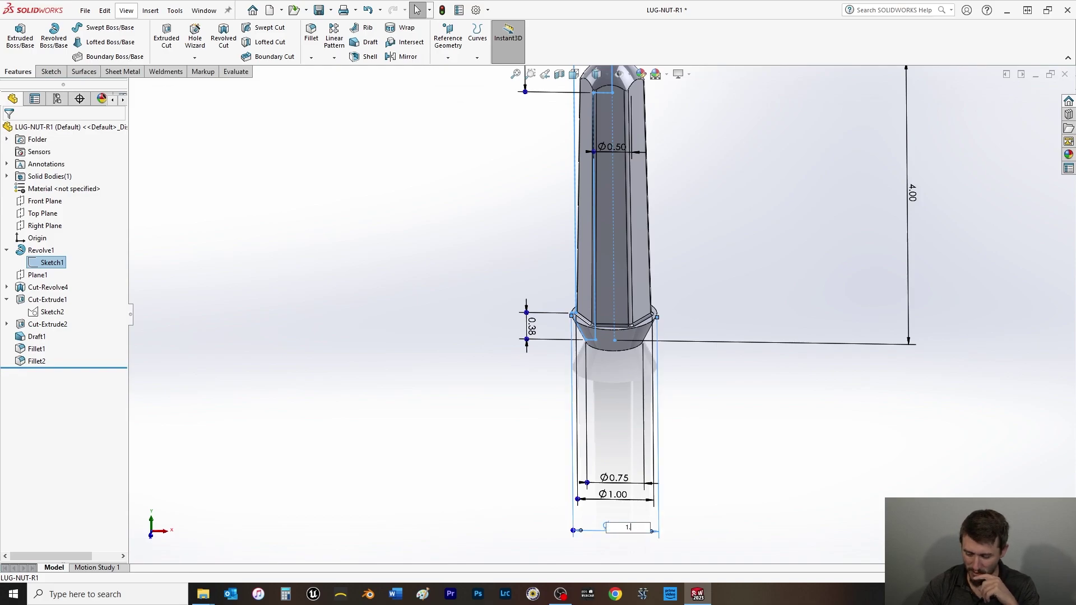
{"action": "type", "text": "25"}
{"action": "key", "text": "Return"}
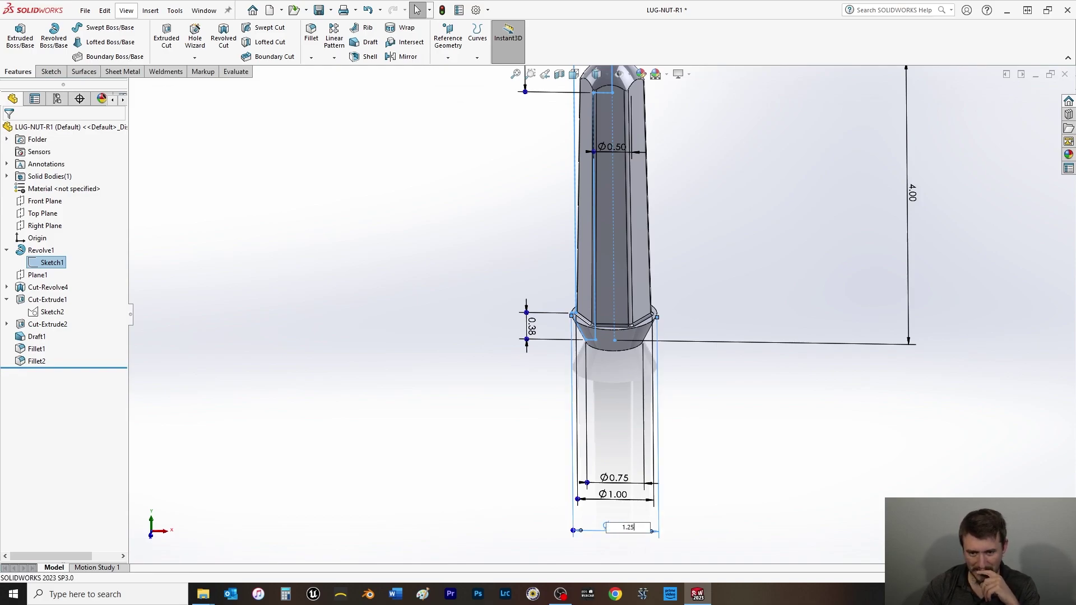
{"action": "left_click", "coordinate": [418, 381]}
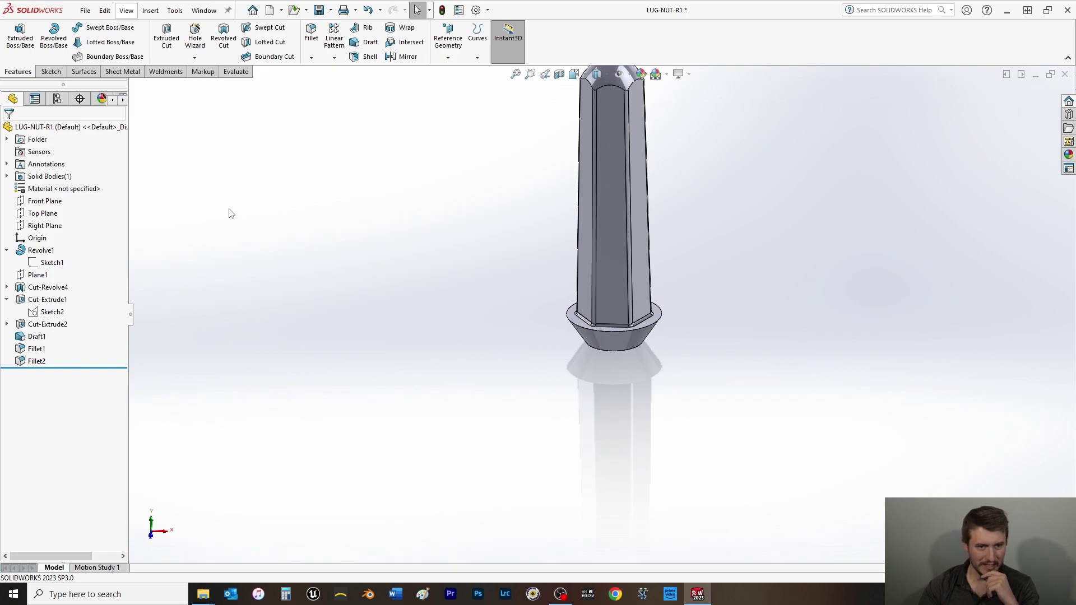
- Add the outer circular base edge to Fillet2, so it rounds two edges
{"action": "right_click", "coordinate": [39, 360]}
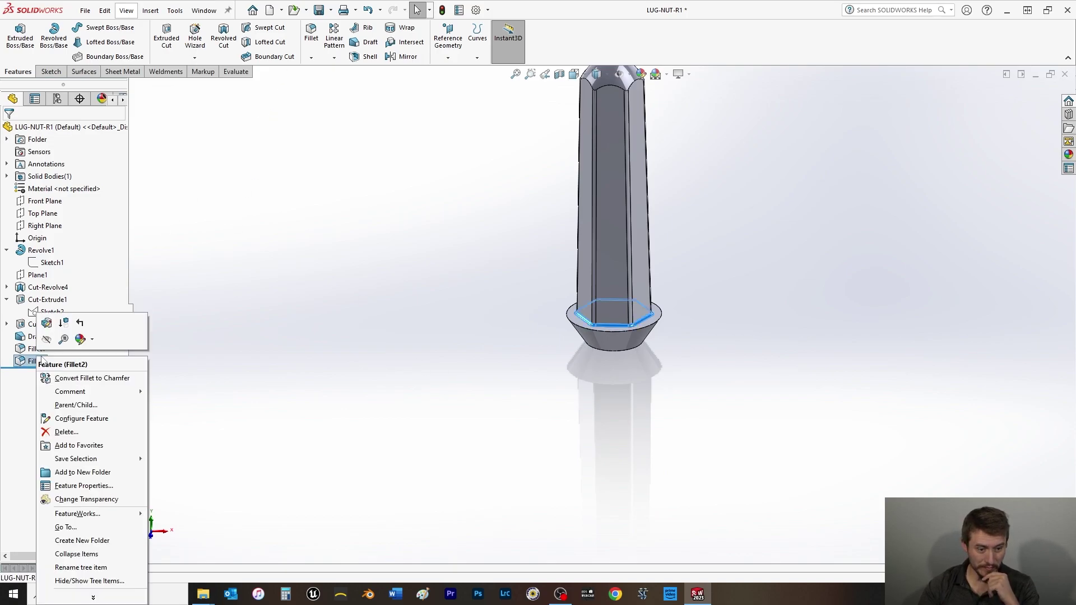
{"action": "left_click", "coordinate": [47, 323]}
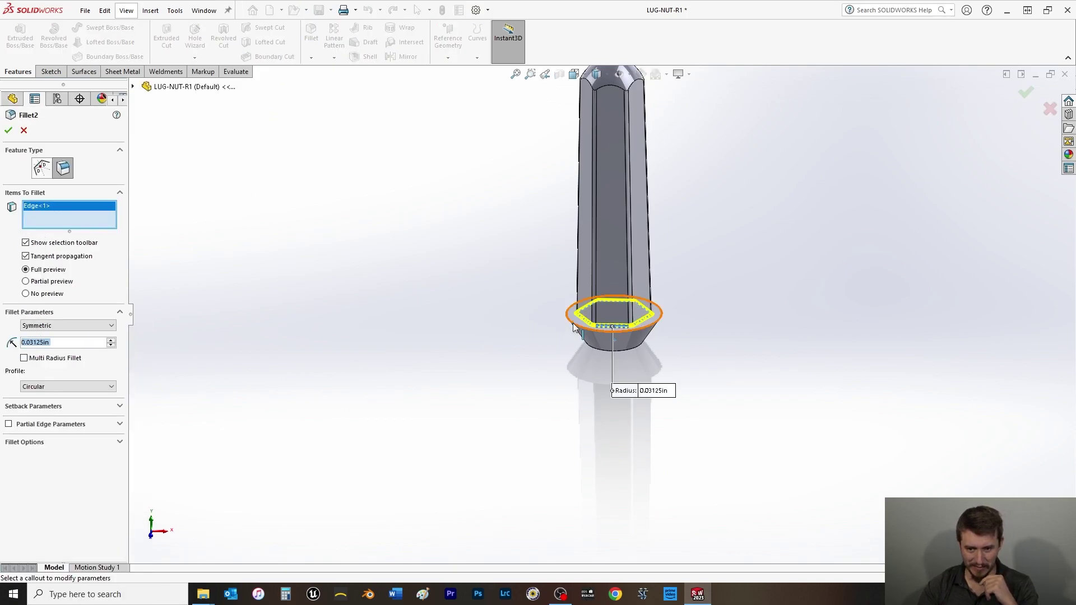
{"action": "left_click", "coordinate": [573, 325]}
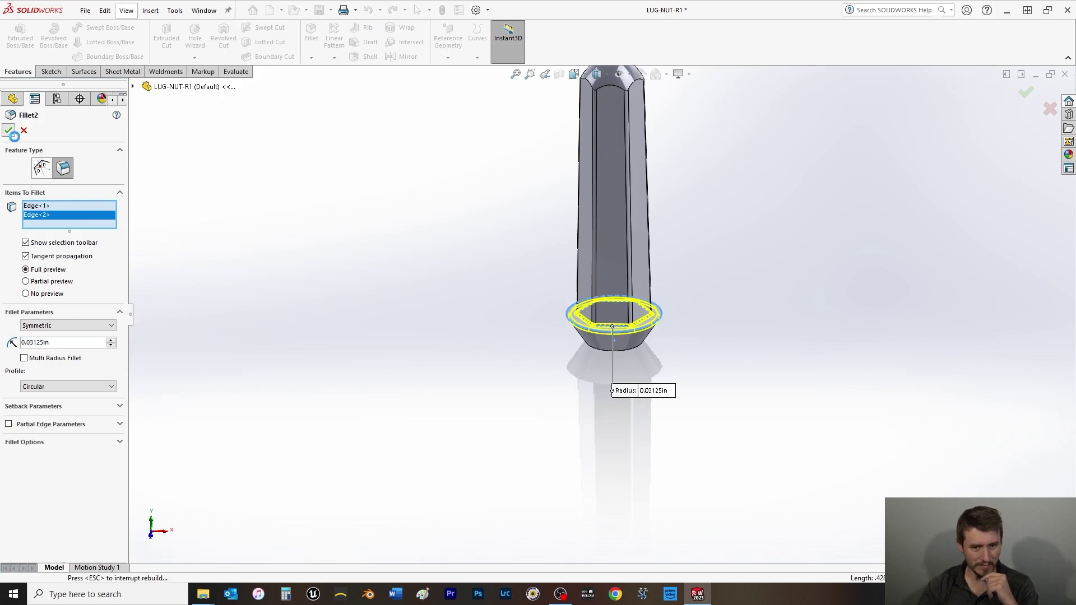
{"action": "left_click", "coordinate": [9, 130]}
{"action": "left_click", "coordinate": [607, 338]}
{"action": "middle_click_drag", "start_coordinate": [607, 339], "coordinate": [559, 223]}
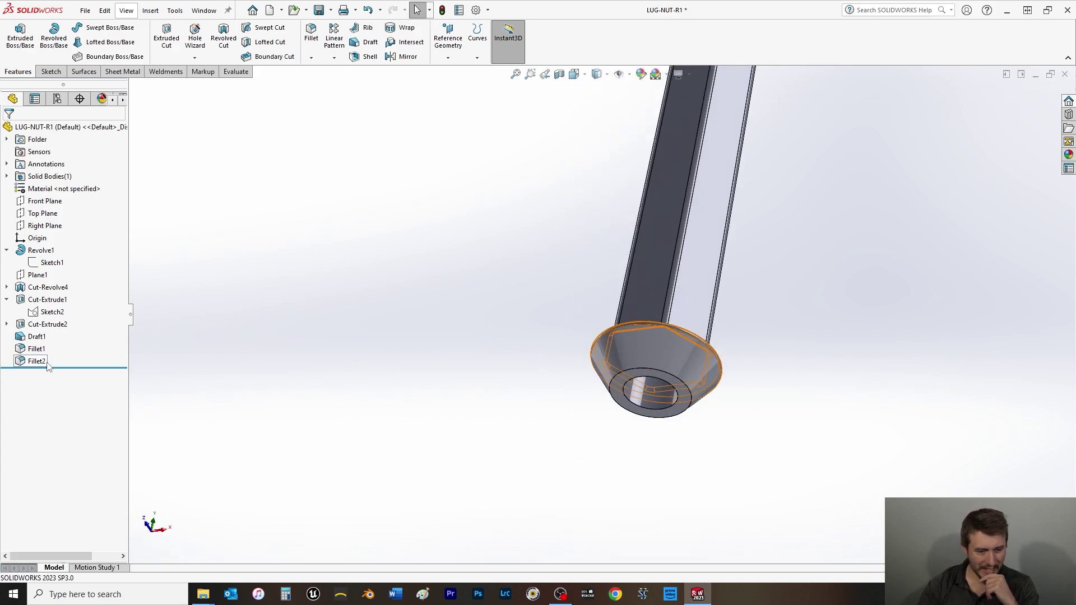
- Create Fillet3 of 0.0625 in radius on the bore's bottom circular edge
{"action": "left_click", "coordinate": [311, 31]}
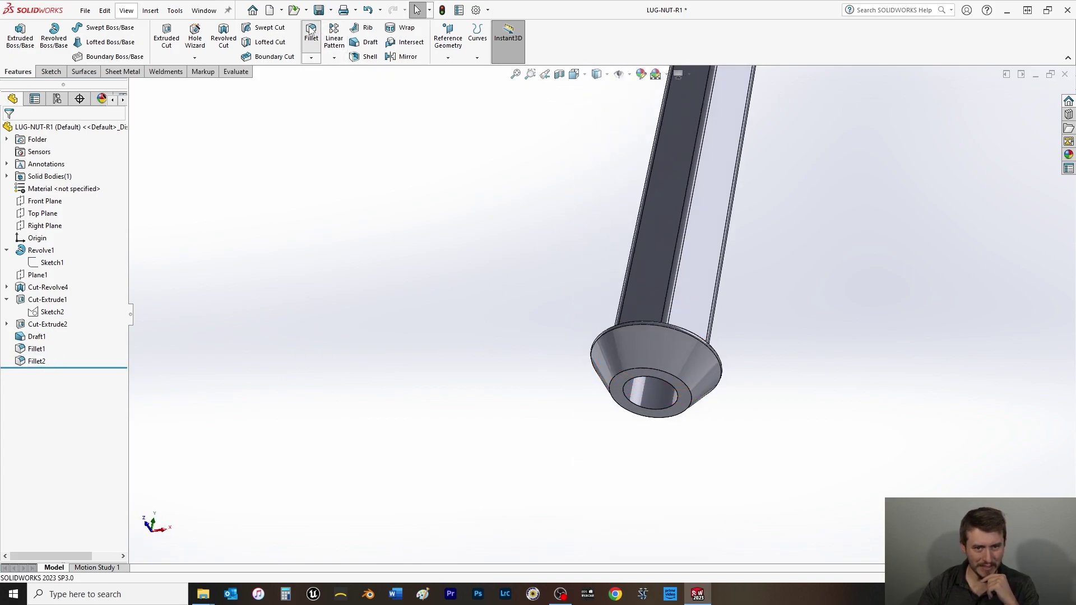
{"action": "type", "text": "0.0625"}
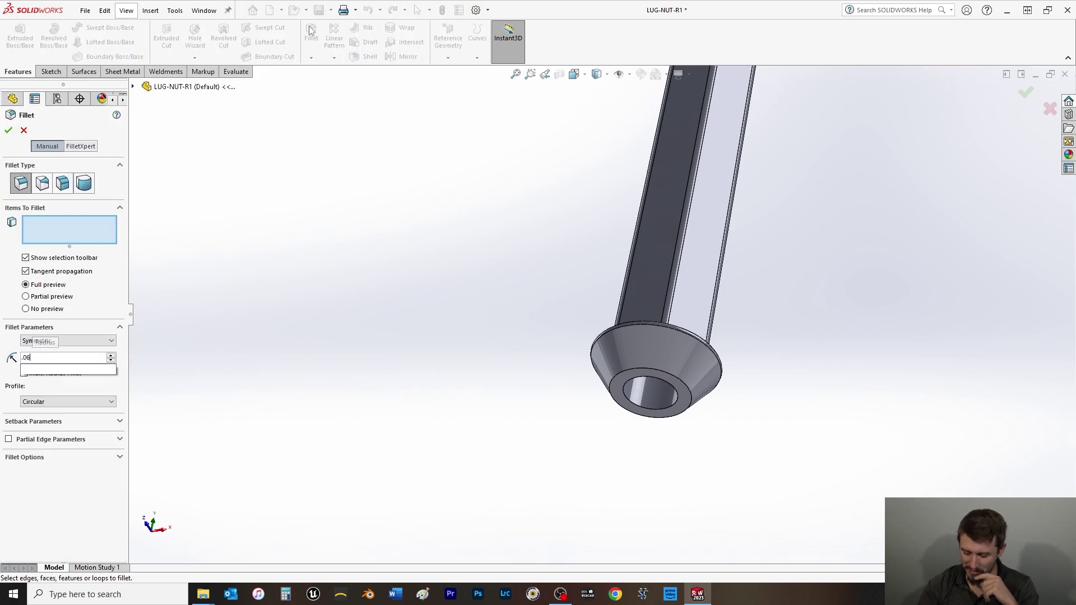
{"action": "key", "text": "Return"}
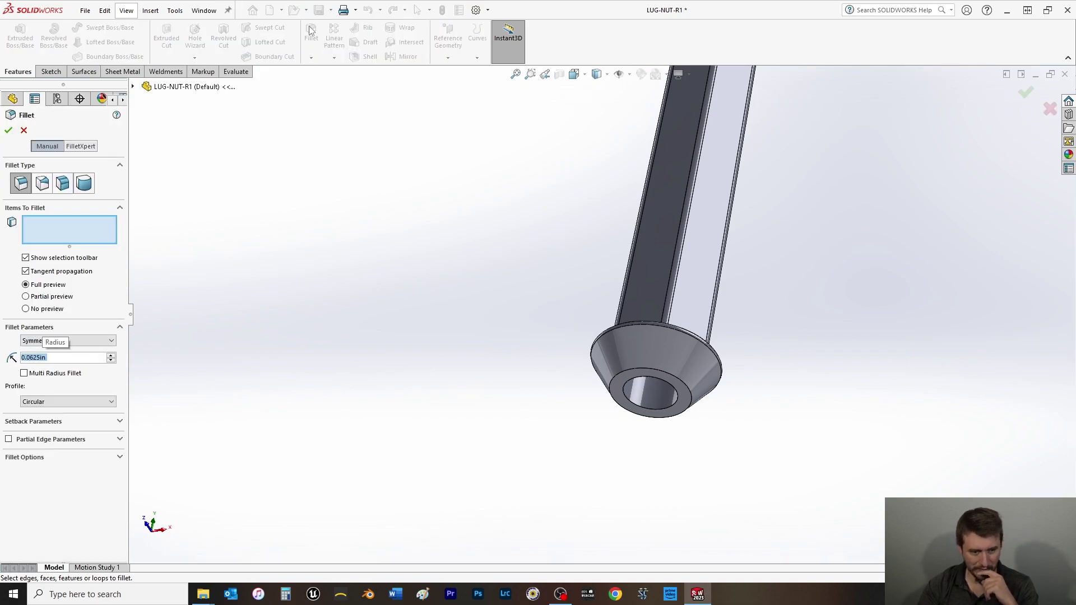
{"action": "left_click", "coordinate": [637, 366]}
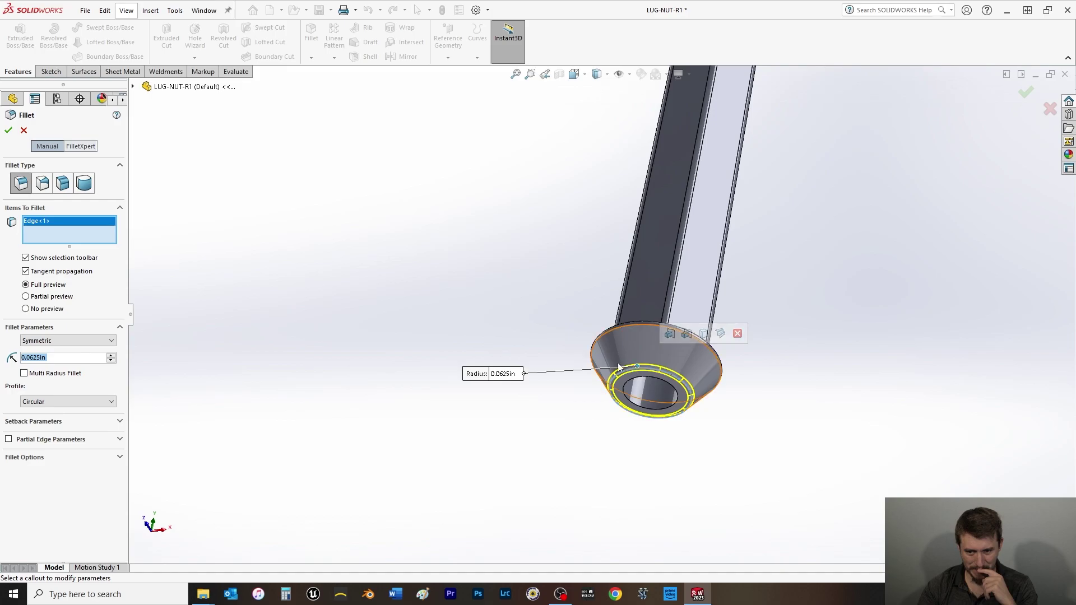
{"action": "left_click", "coordinate": [9, 131]}
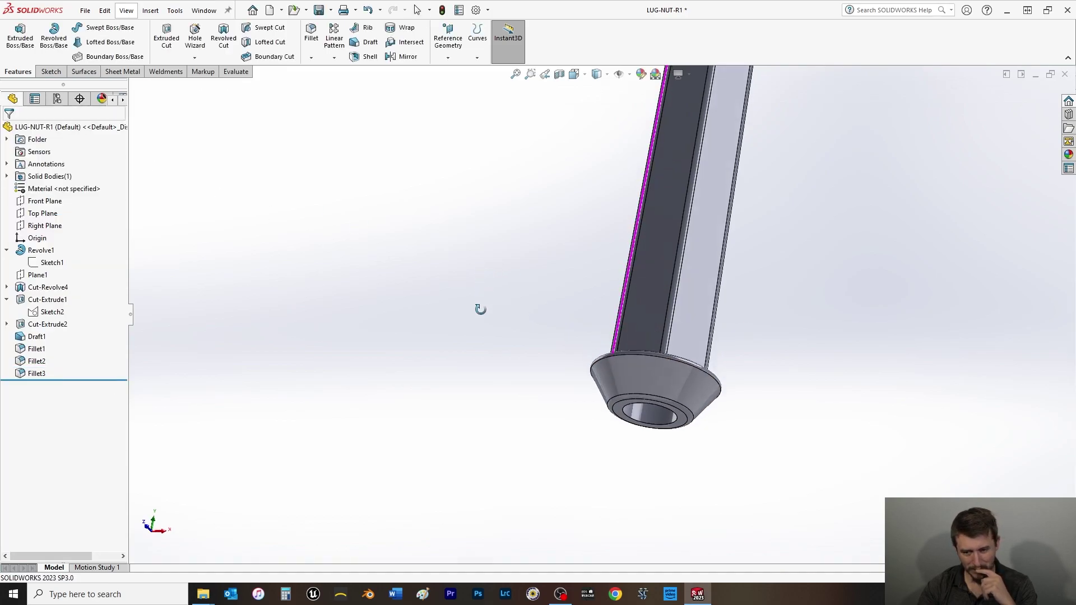
{"action": "middle_click_drag", "start_coordinate": [480, 309], "coordinate": [458, 335]}
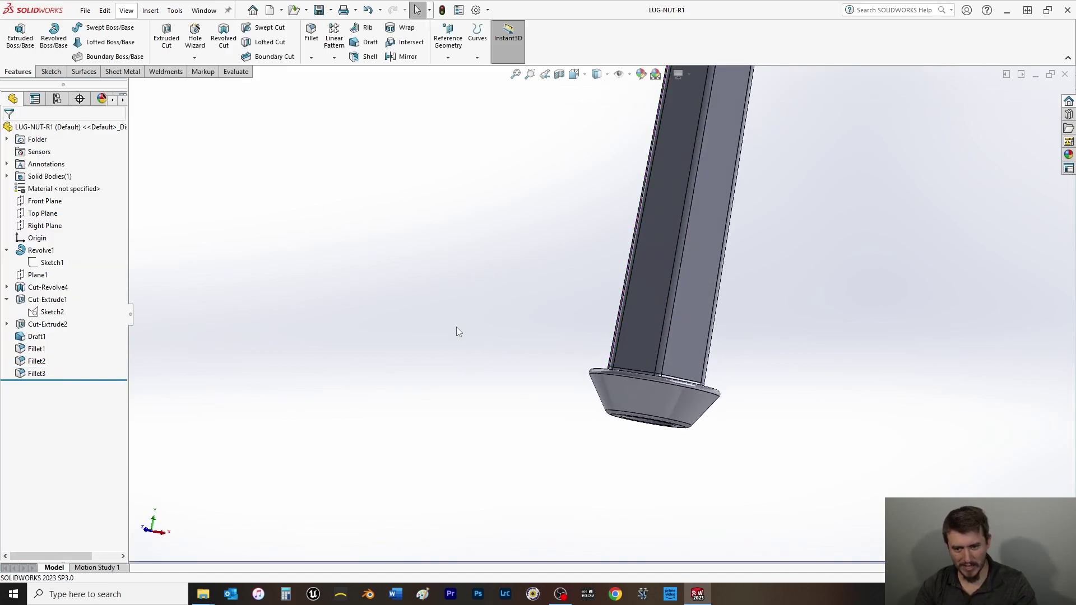
- Assign Titanium from Other Metals as the part's material
{"action": "left_click", "coordinate": [71, 194]}
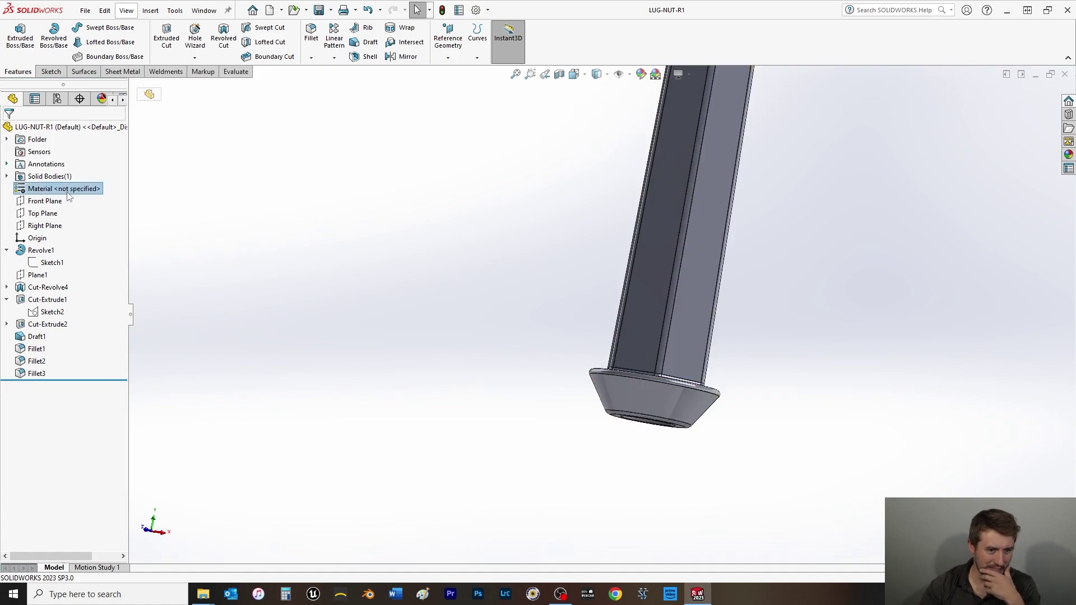
{"action": "right_click", "coordinate": [71, 193]}
{"action": "left_click", "coordinate": [89, 200]}
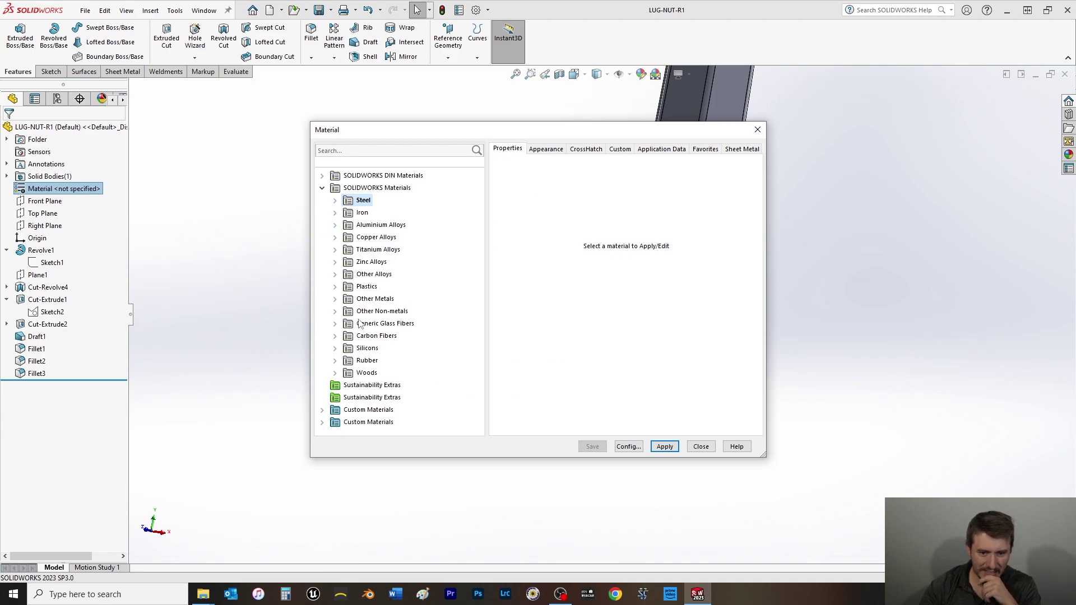
{"action": "double_click", "coordinate": [346, 299]}
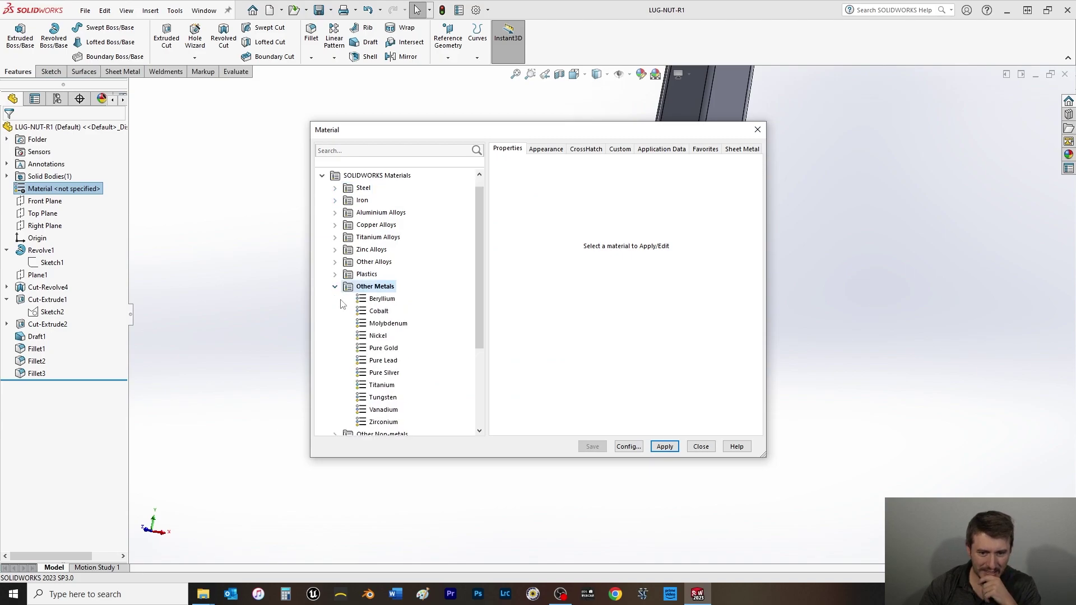
{"action": "left_click", "coordinate": [384, 386]}
{"action": "left_click", "coordinate": [665, 447]}
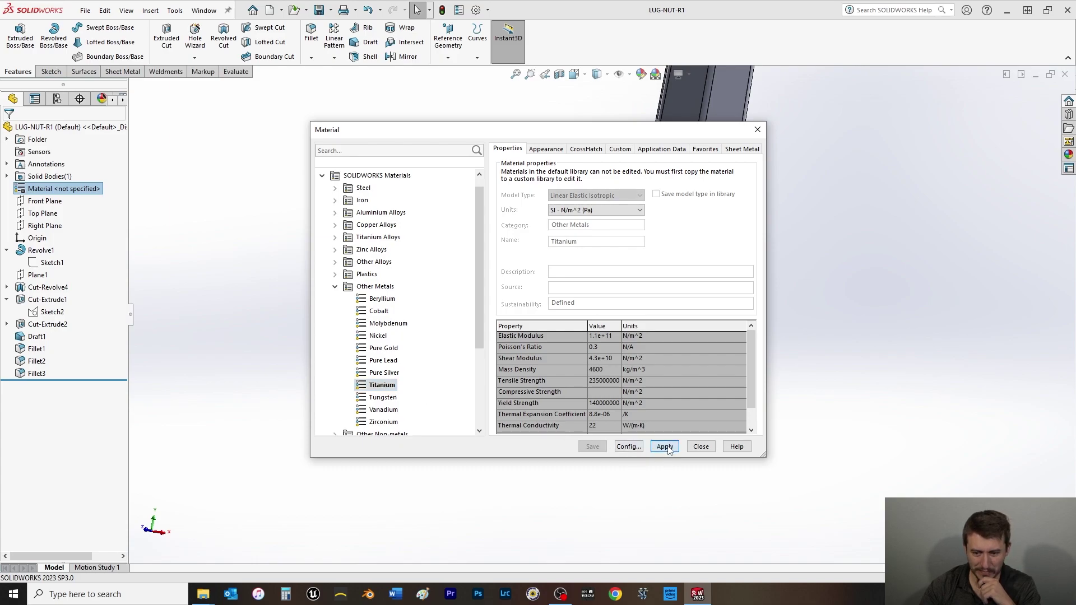
{"action": "left_click", "coordinate": [697, 446]}
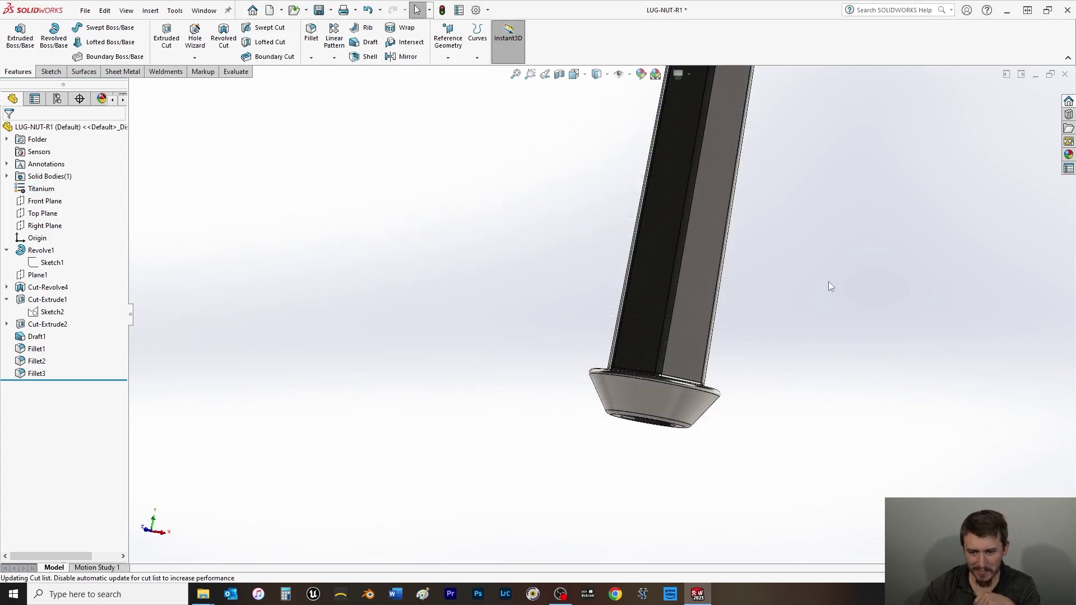
- Show the fitted lug nut in isometric view and save LUG-NUT-R1
{"action": "key", "text": "f"}
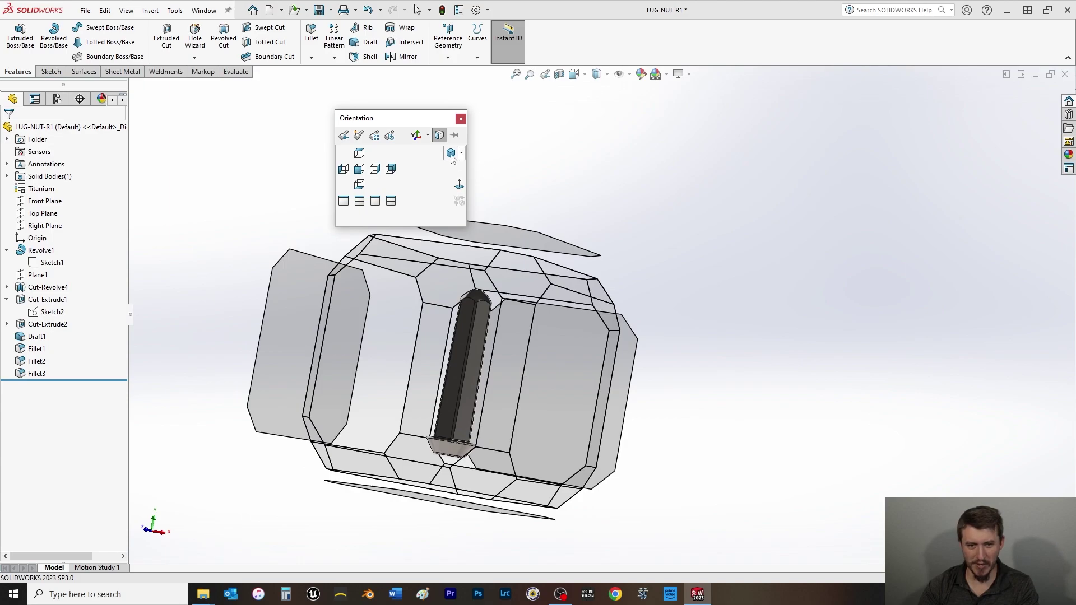
{"action": "key", "text": "ctrl+7"}
{"action": "key", "text": "ctrl+s"}
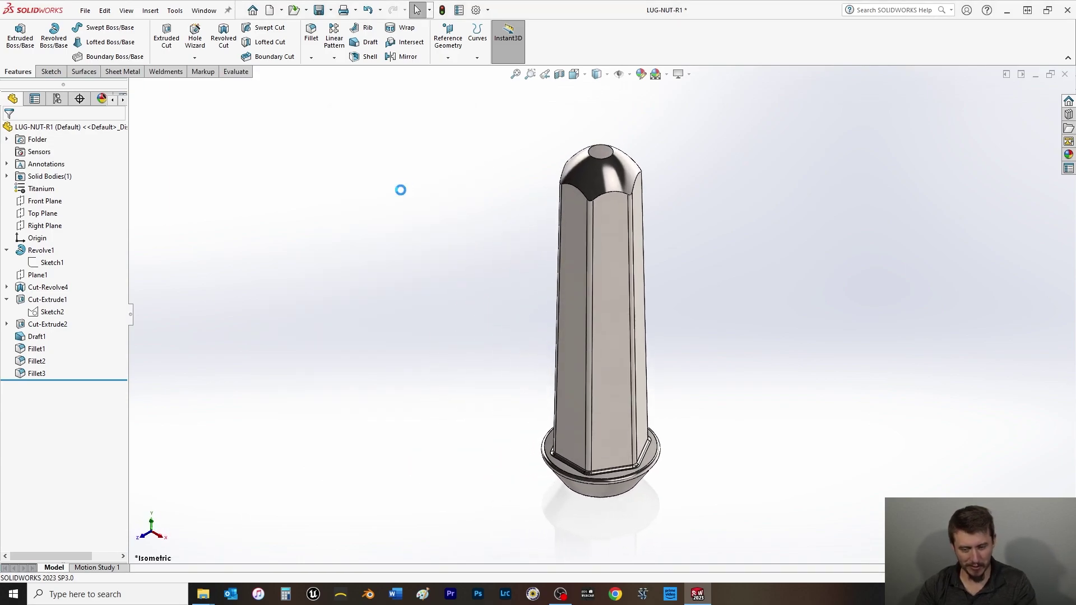